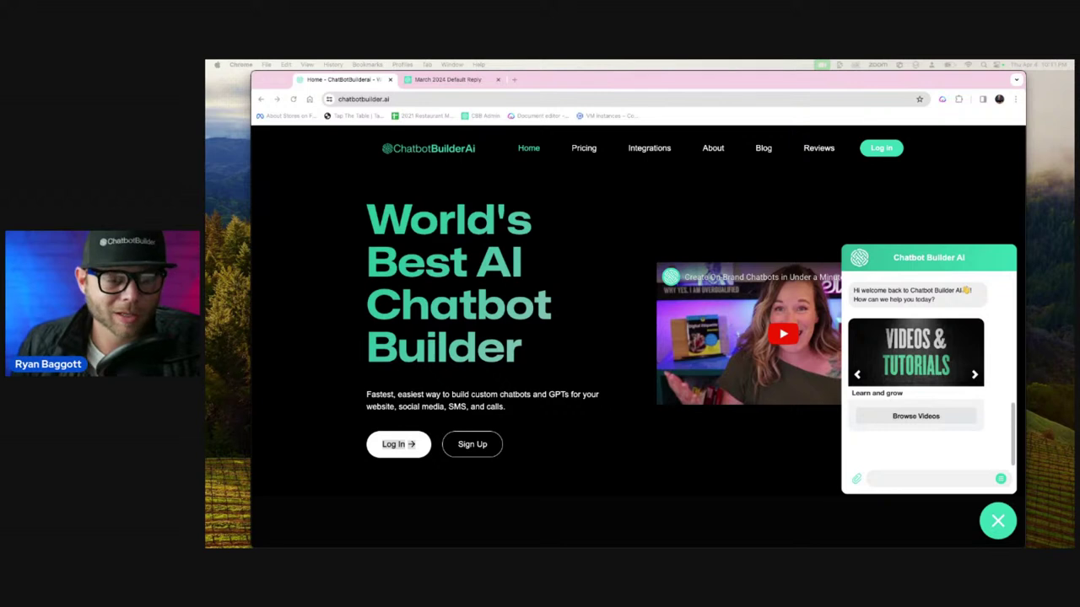
Step: Log in to the dashboard and open the March 2024 Default Reply flow from Flows
click(577, 499)
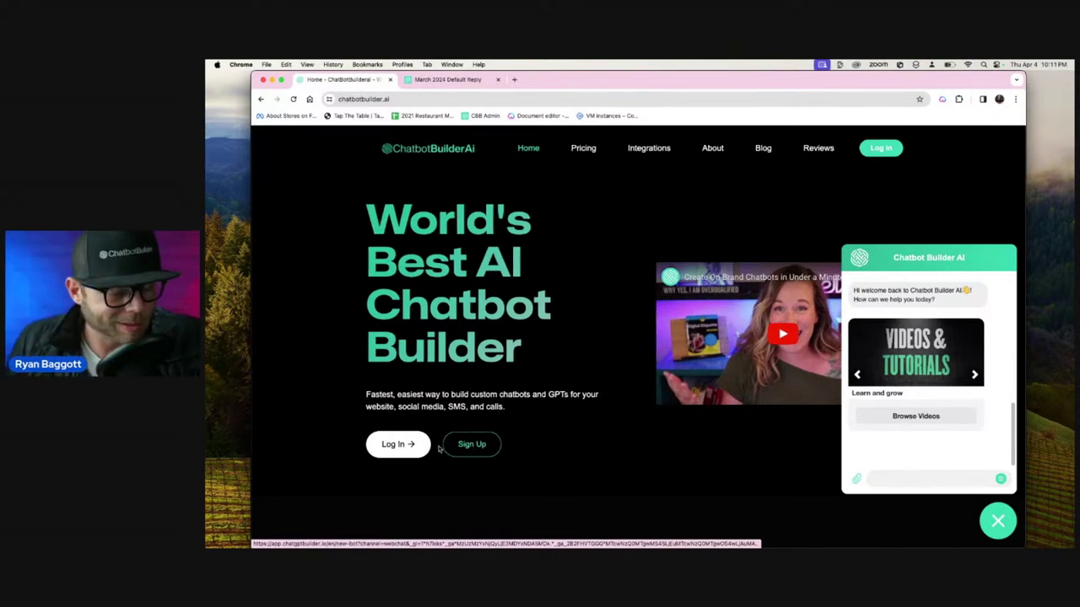
click(403, 448)
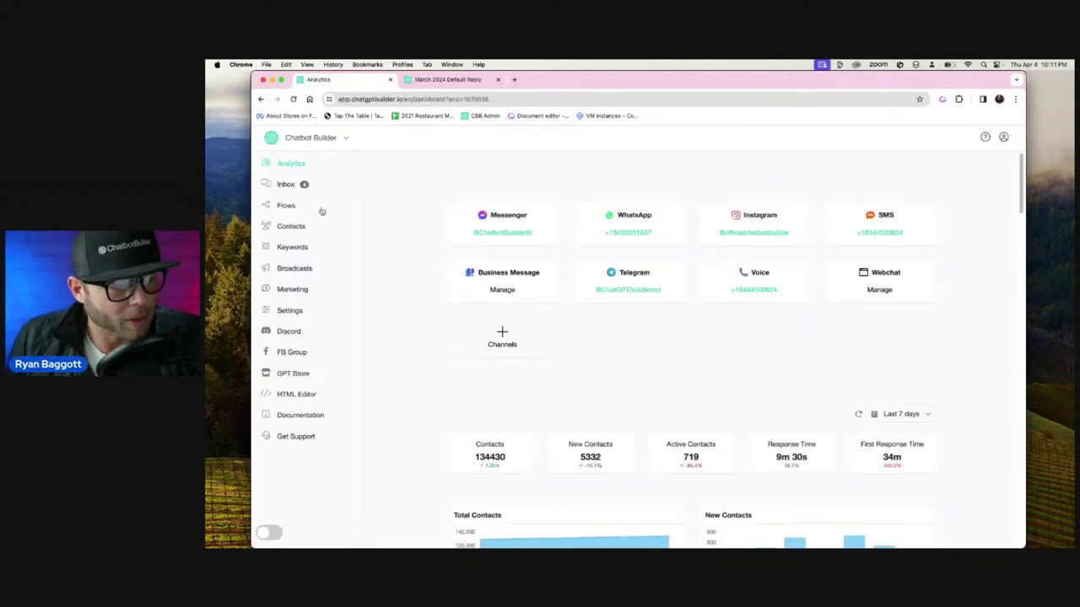
click(288, 208)
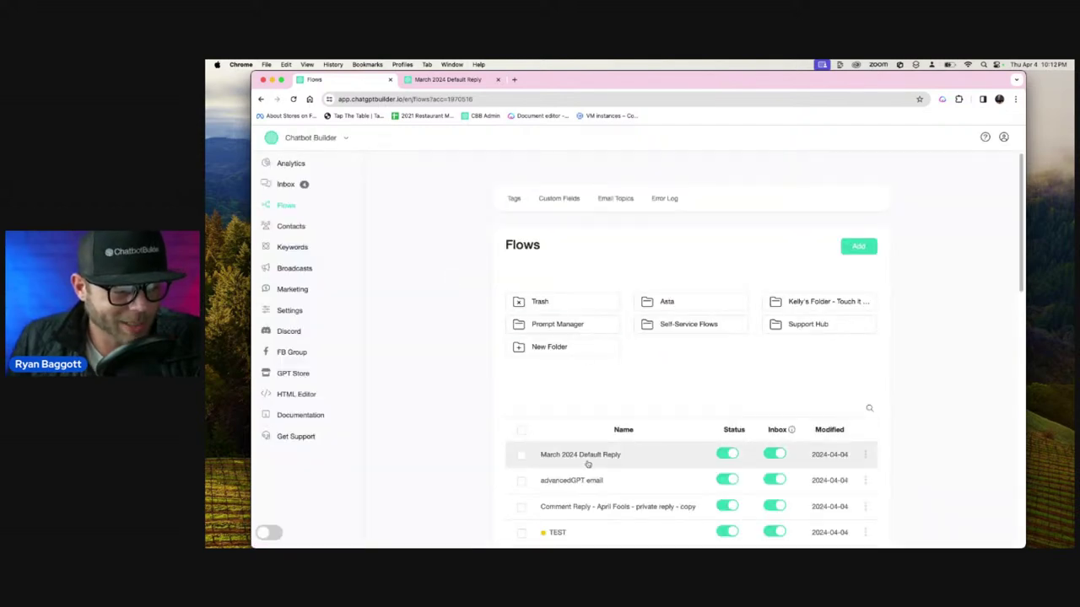
click(587, 463)
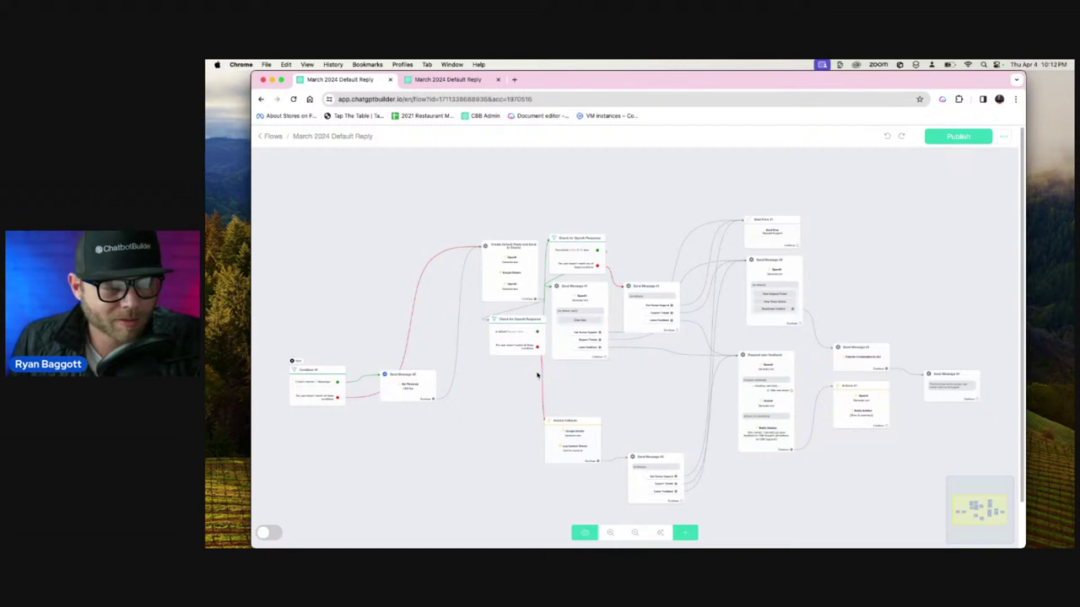
Step: Auto-organize every step of the March 2024 Default Reply flow into a left-to-right layout
scroll(536, 376, up, 5)
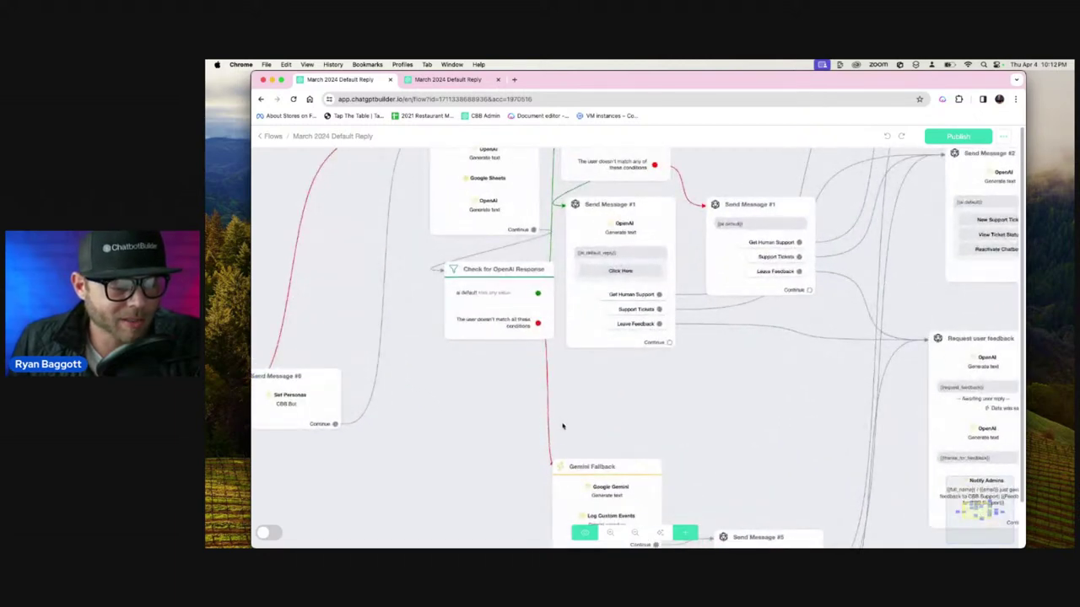
click(659, 532)
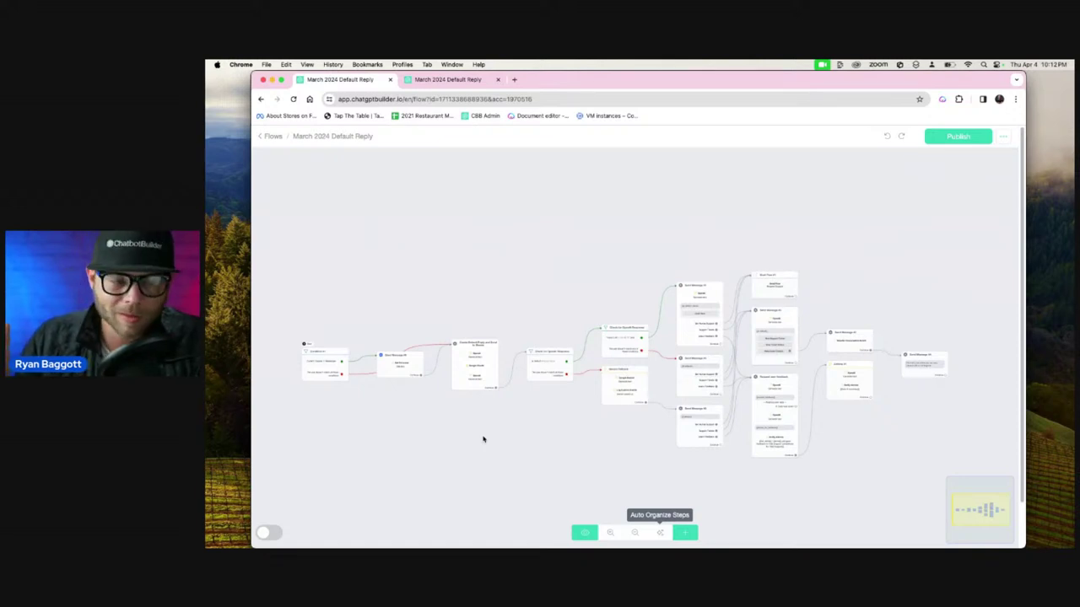
Step: Move the Send Message #6 step upward, above Condition #1 at the flow's start
scroll(483, 439, up, 5)
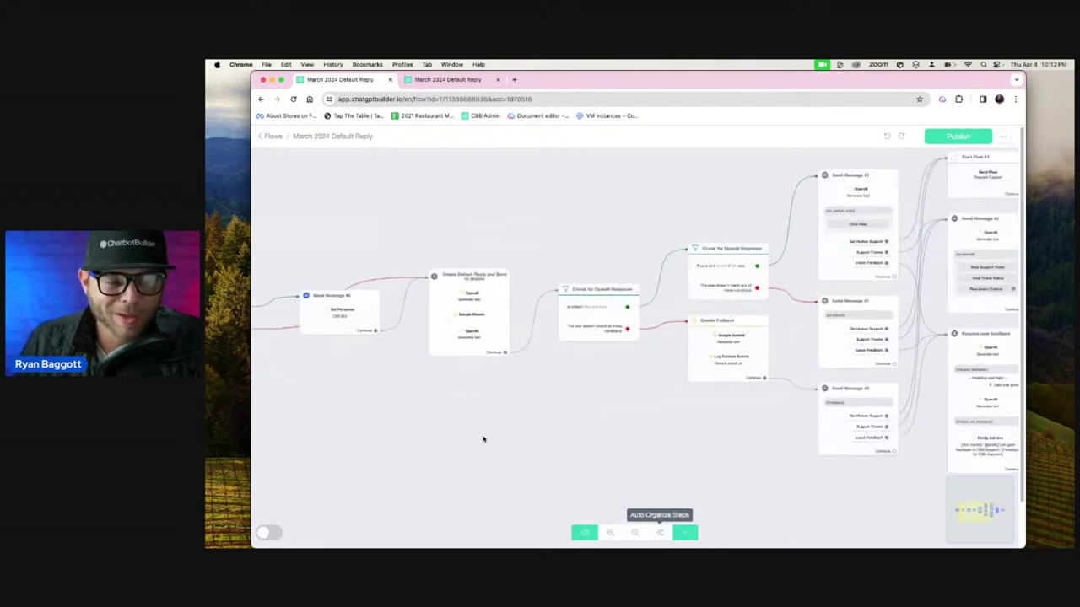
scroll(484, 439, down, 3)
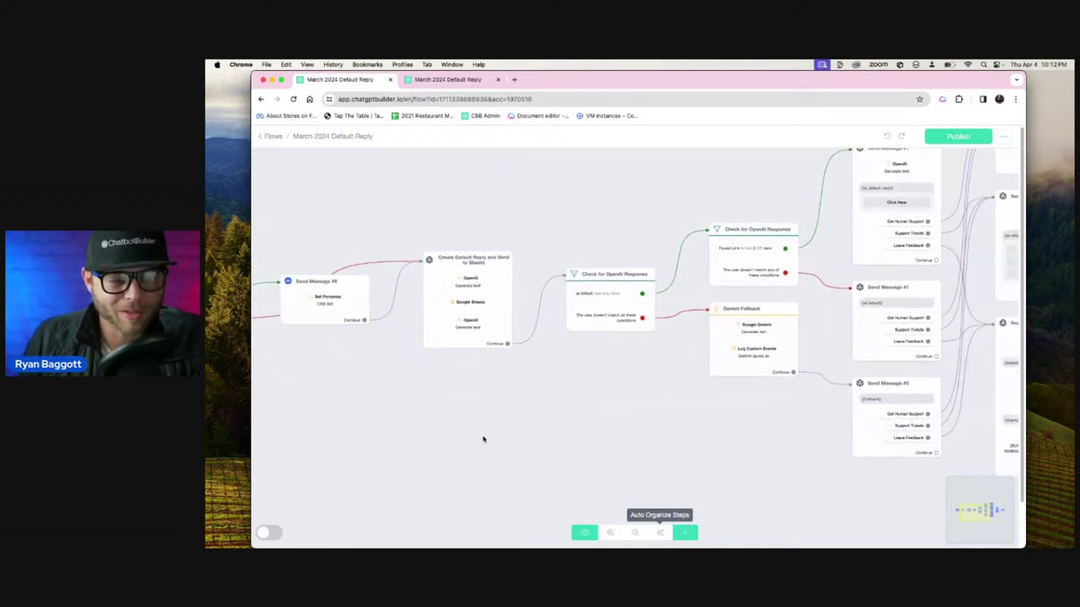
drag(491, 438, 773, 457)
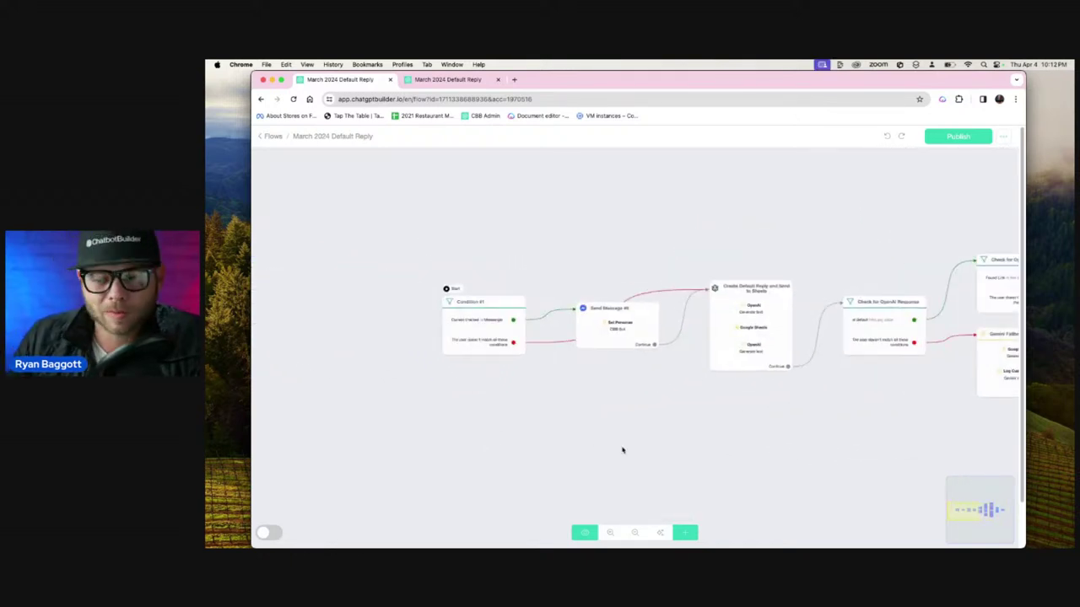
scroll(614, 437, up, 1)
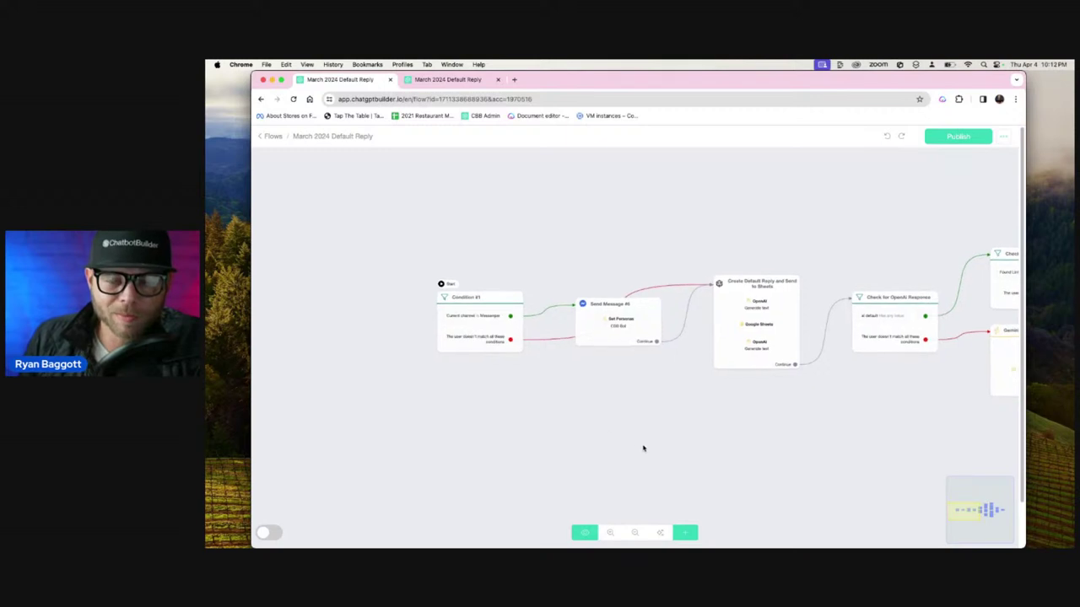
scroll(652, 442, up, 1)
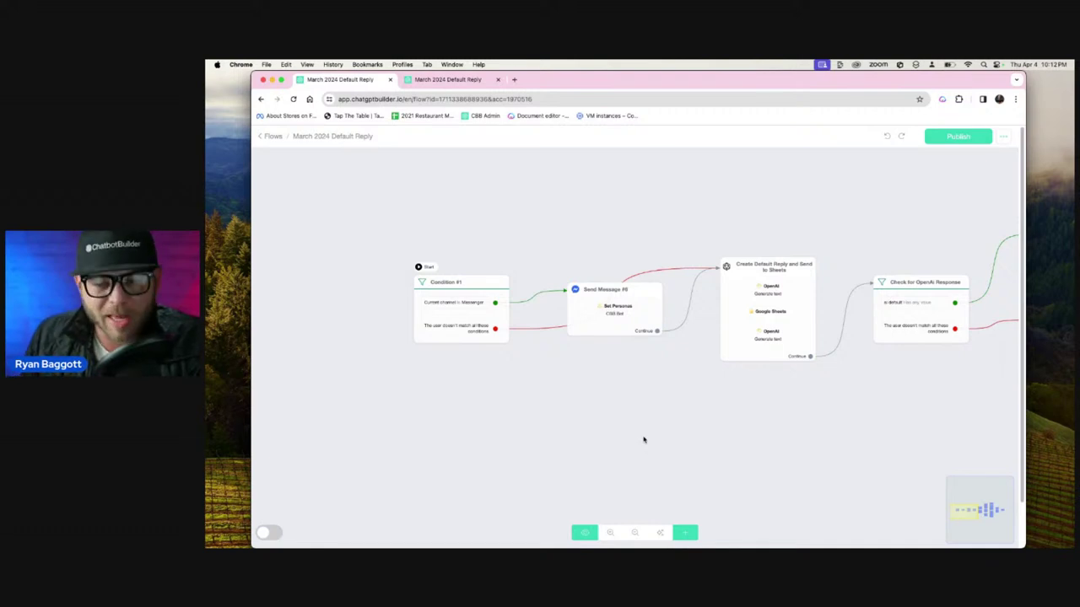
scroll(518, 434, down, 1)
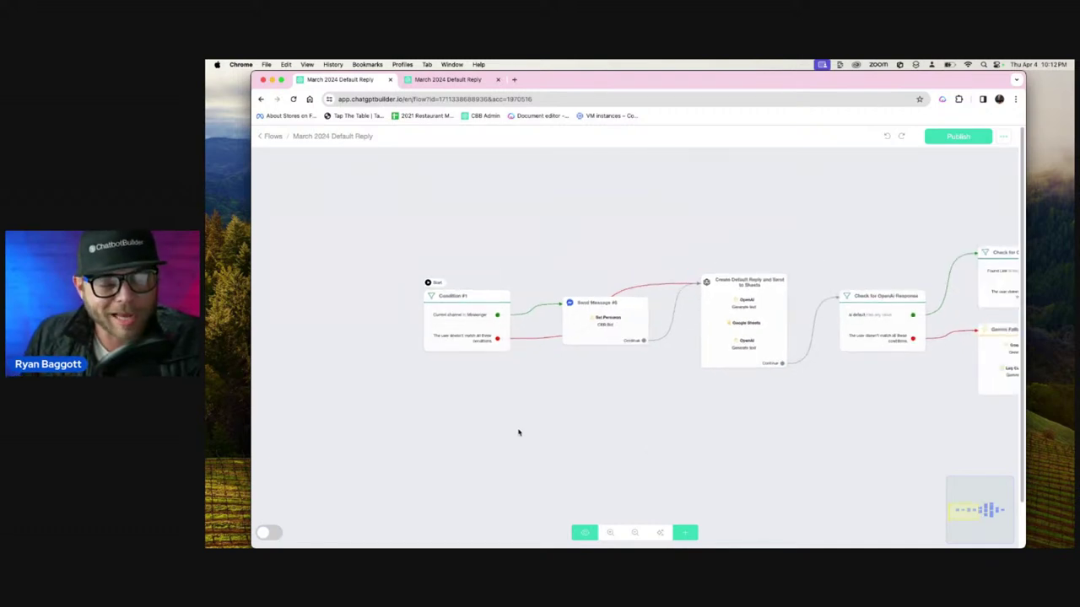
drag(518, 434, 596, 468)
scroll(595, 443, up, 2)
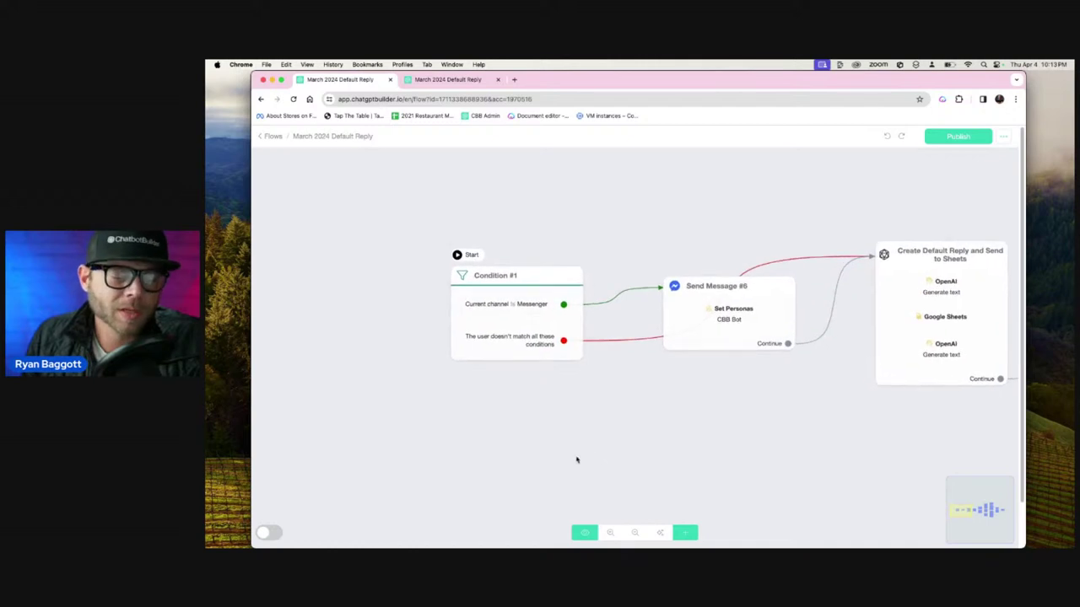
drag(717, 326, 719, 205)
Step: Shift the Condition #1 step up and to the left
drag(699, 352, 700, 392)
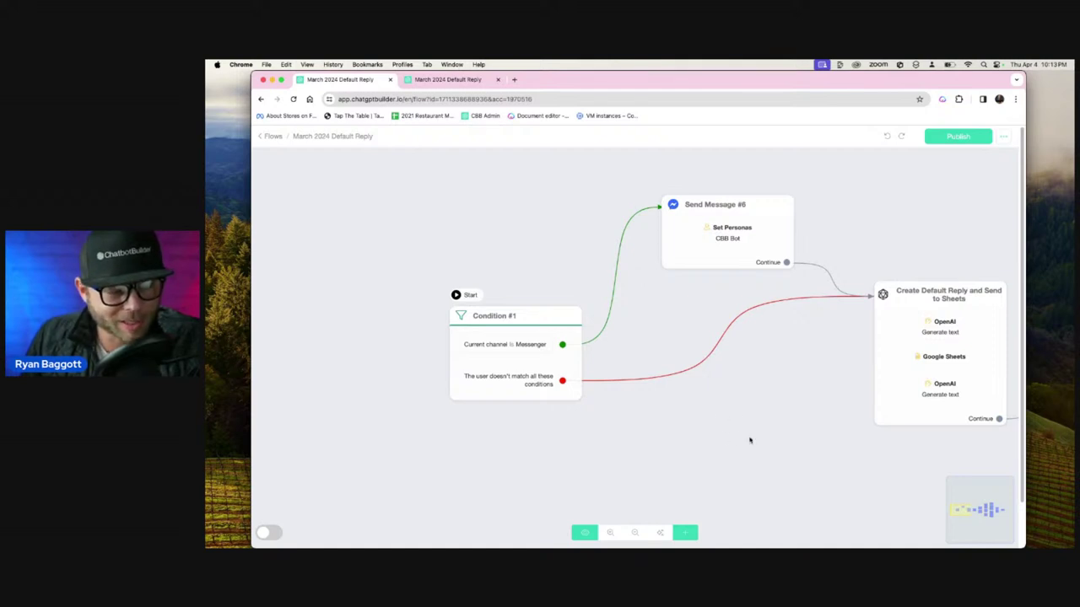
mouse_move(886, 384)
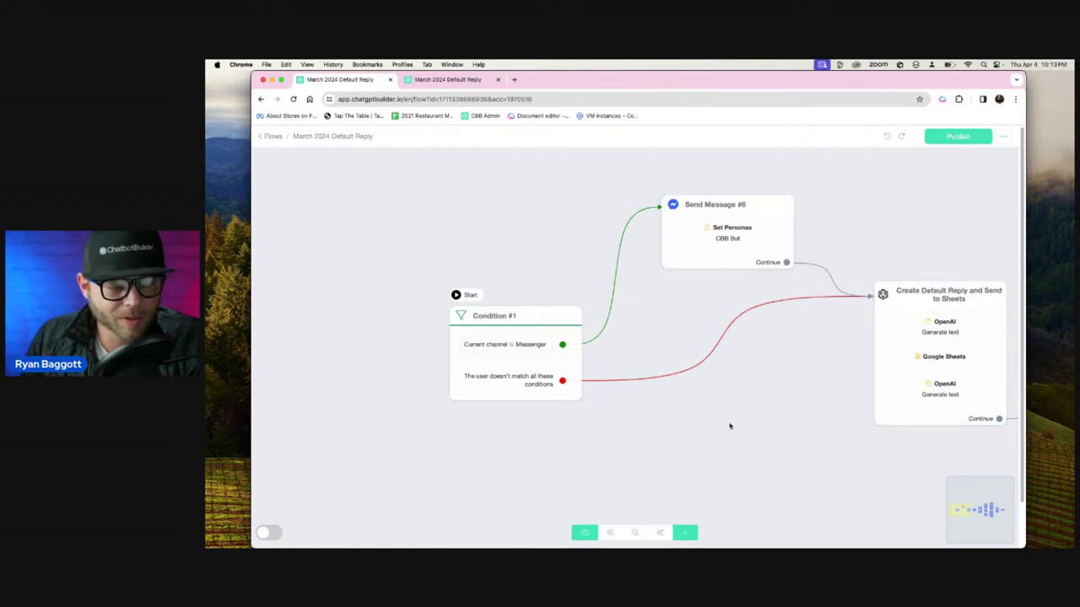
drag(527, 385, 497, 331)
scroll(666, 410, down, 1)
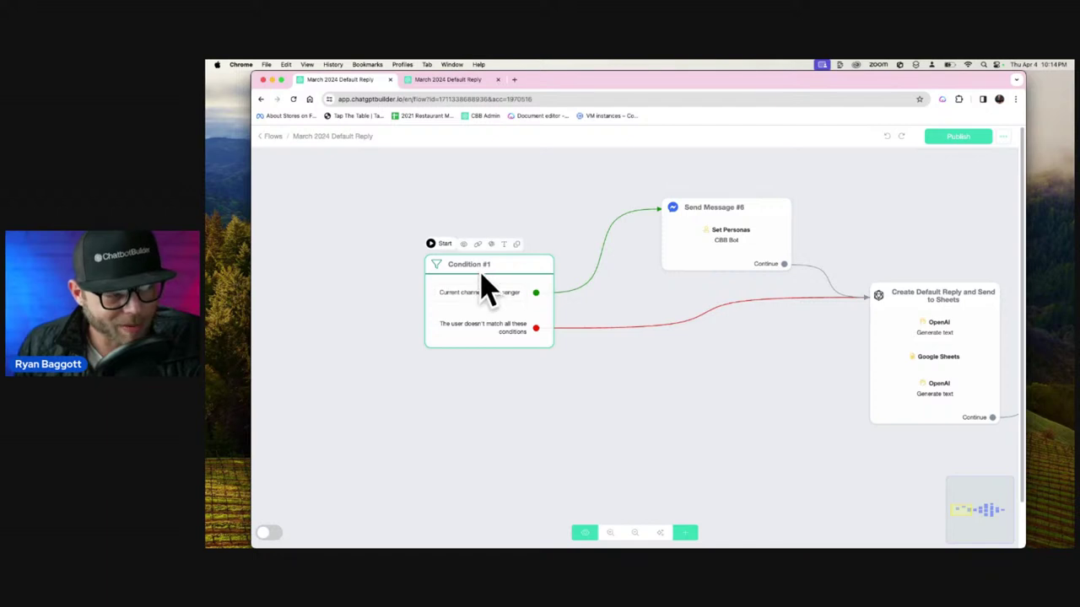
Step: Nudge the Send Message #6 node a little further up and left of Condition #1
scroll(471, 235, up, 3)
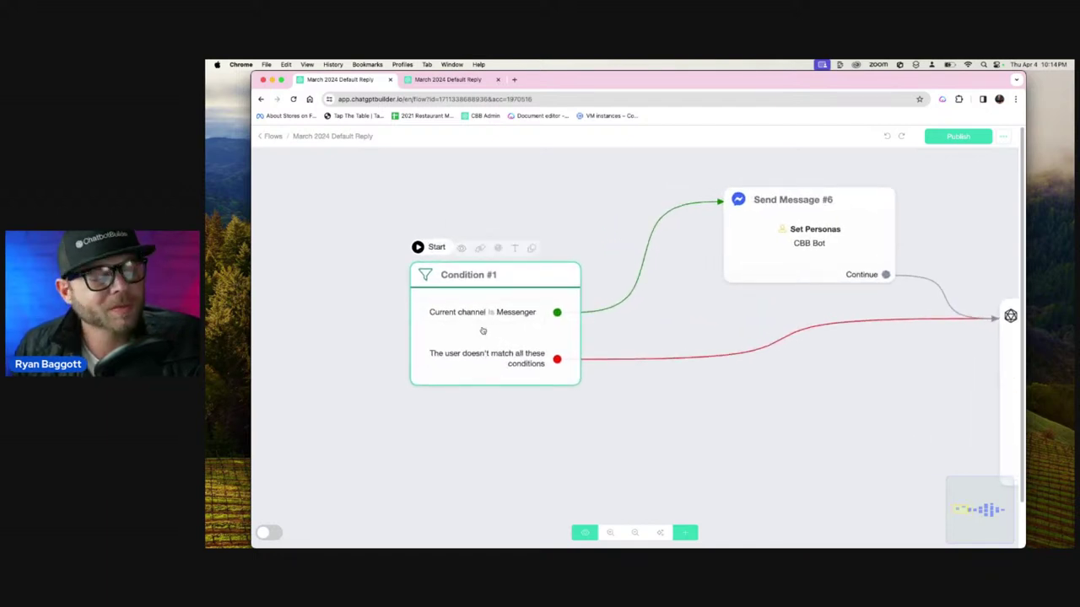
scroll(481, 329, up, 2)
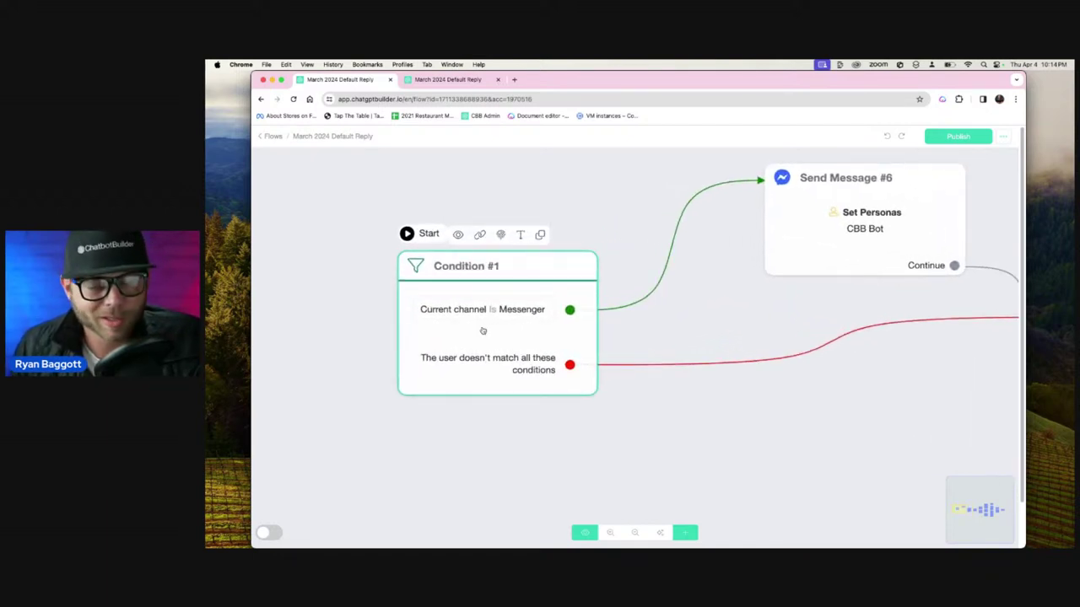
scroll(482, 276, up, 1)
scroll(462, 329, up, 1)
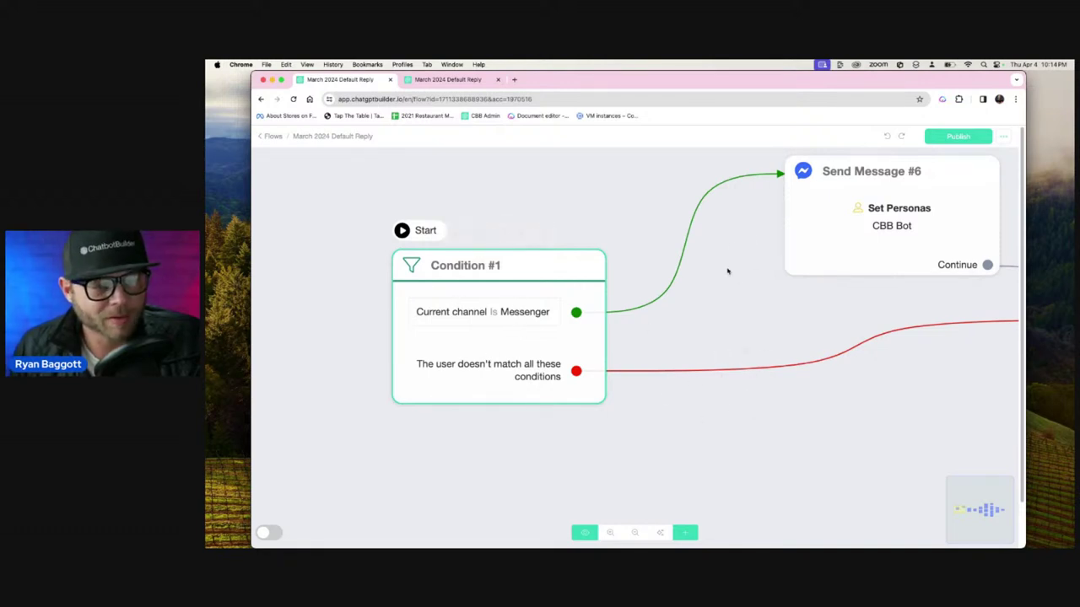
scroll(737, 273, down, 1)
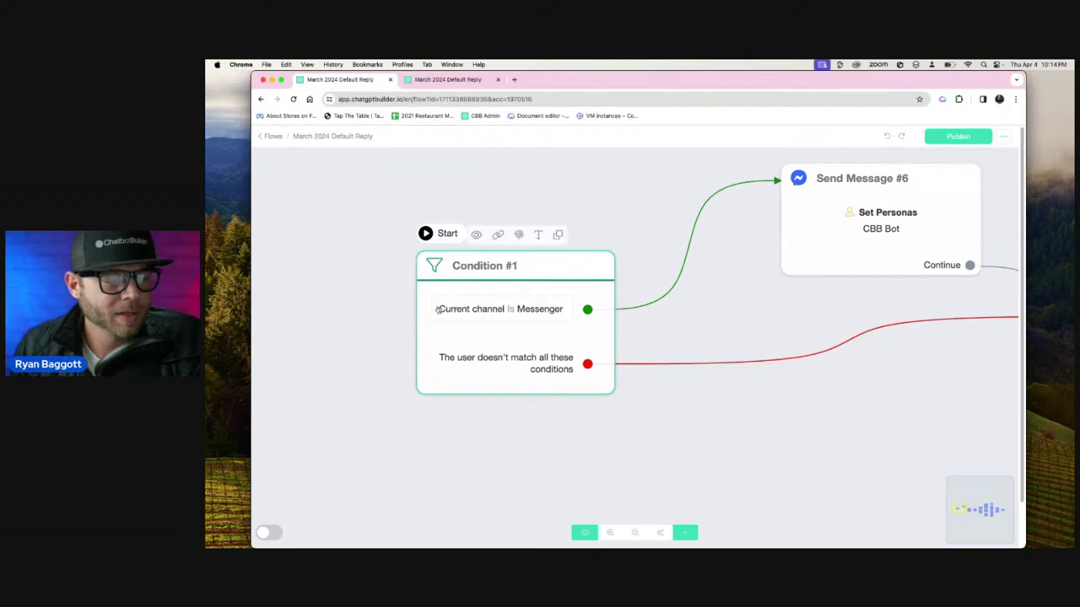
drag(769, 297, 732, 307)
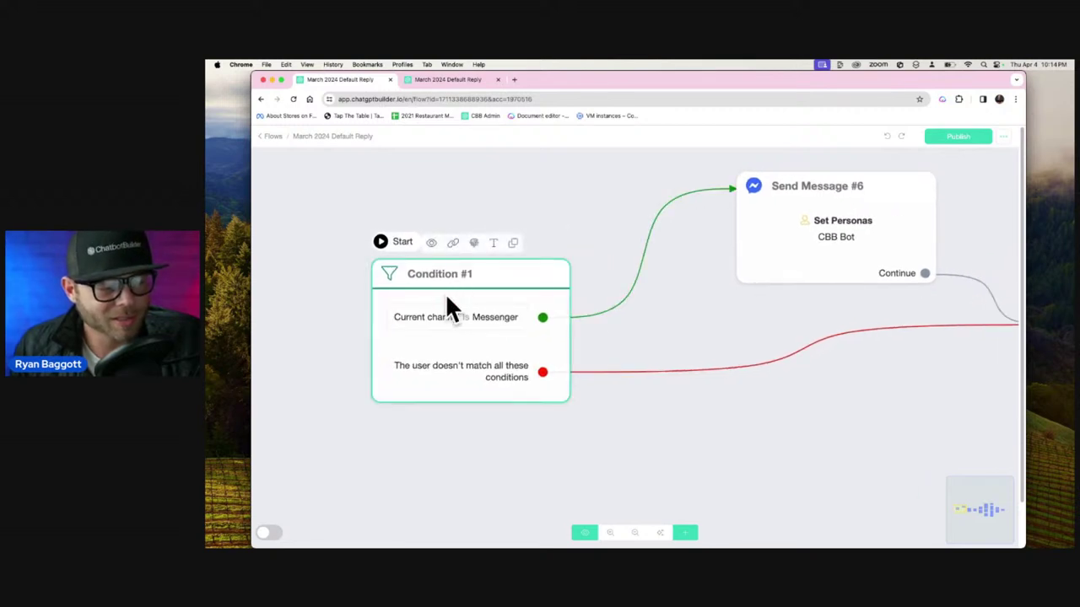
drag(731, 296, 650, 293)
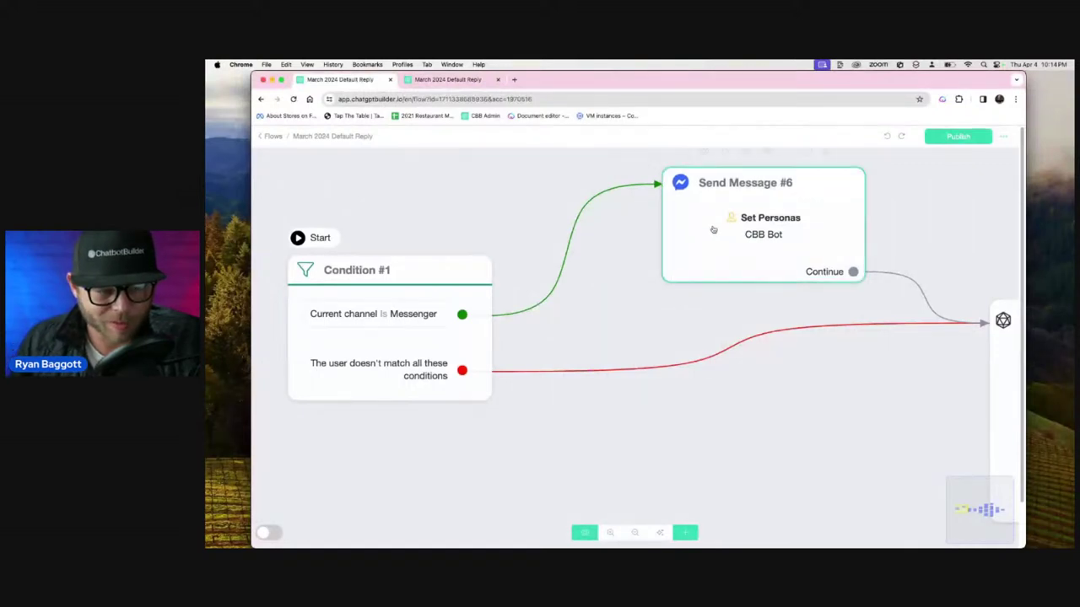
drag(841, 368, 788, 425)
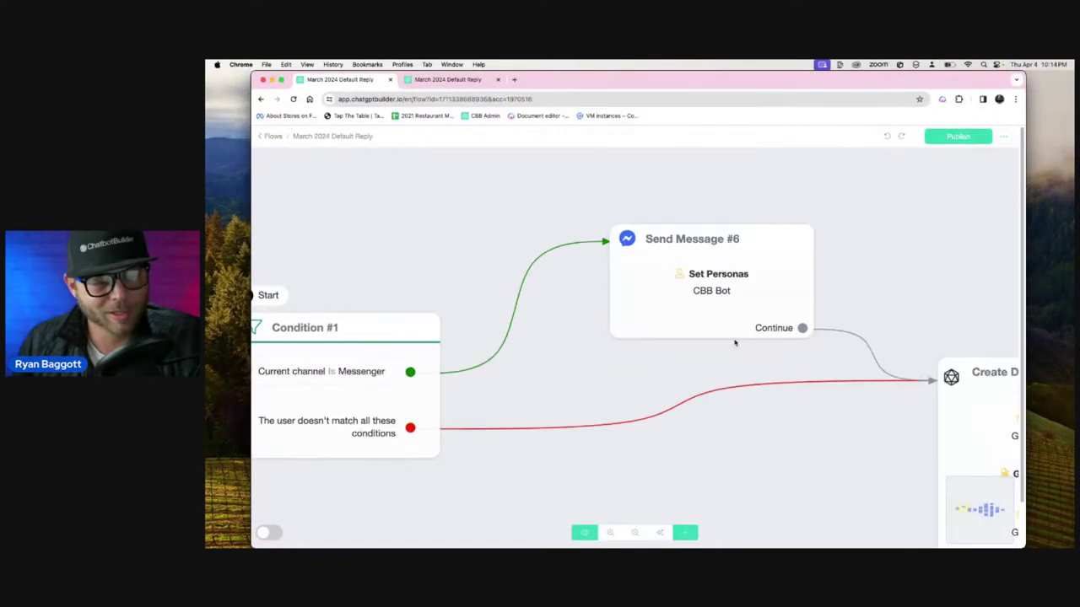
drag(720, 344, 699, 292)
drag(584, 232, 516, 287)
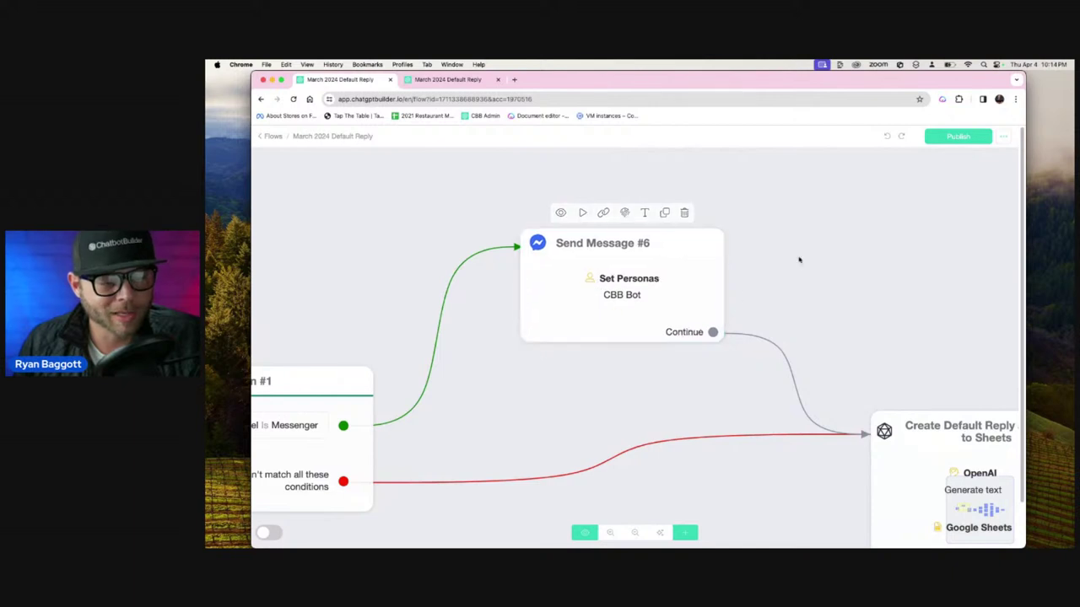
scroll(799, 260, up, 3)
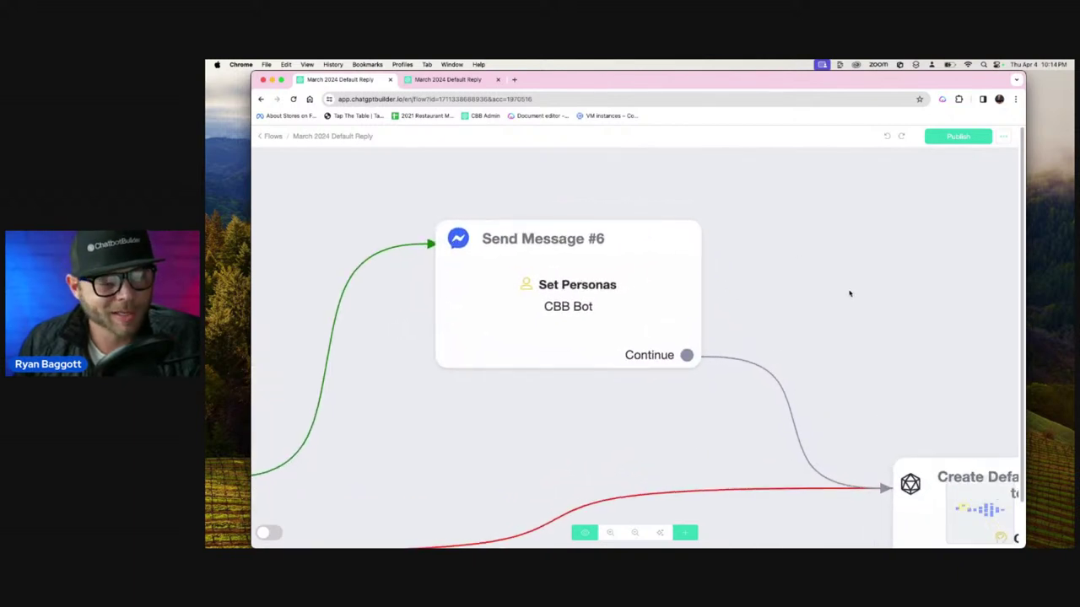
scroll(849, 294, down, 3)
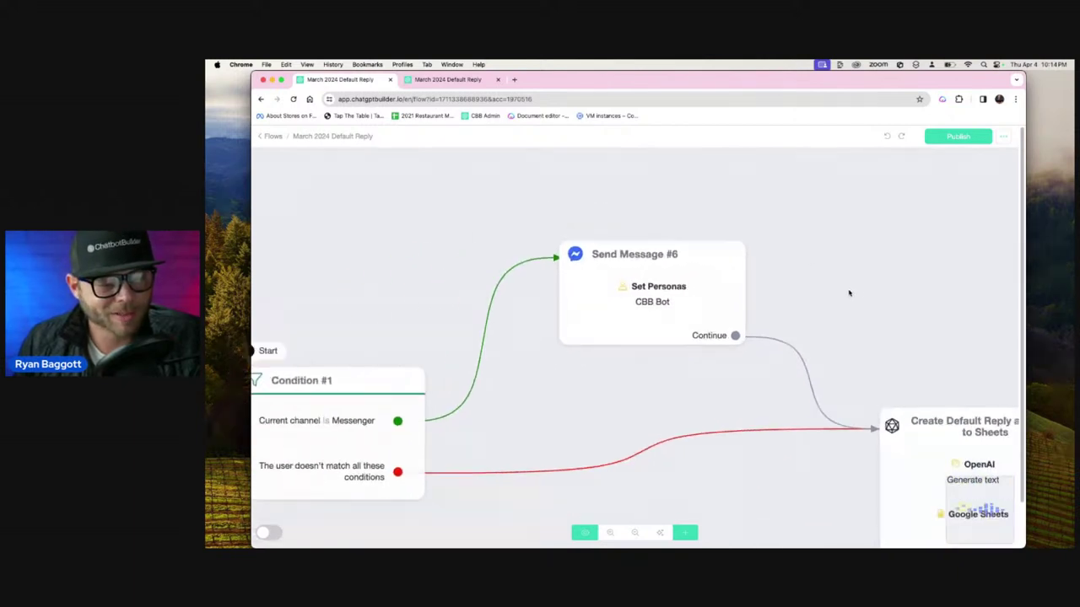
Step: Rename the Send Message #6 step to 'Set persona'
click(702, 277)
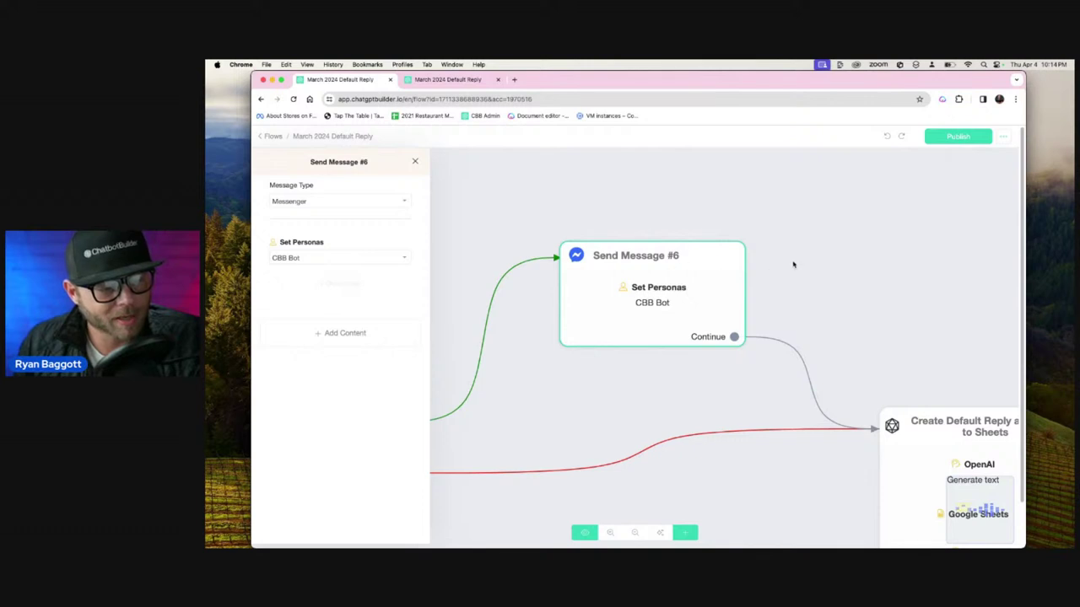
click(792, 264)
click(670, 228)
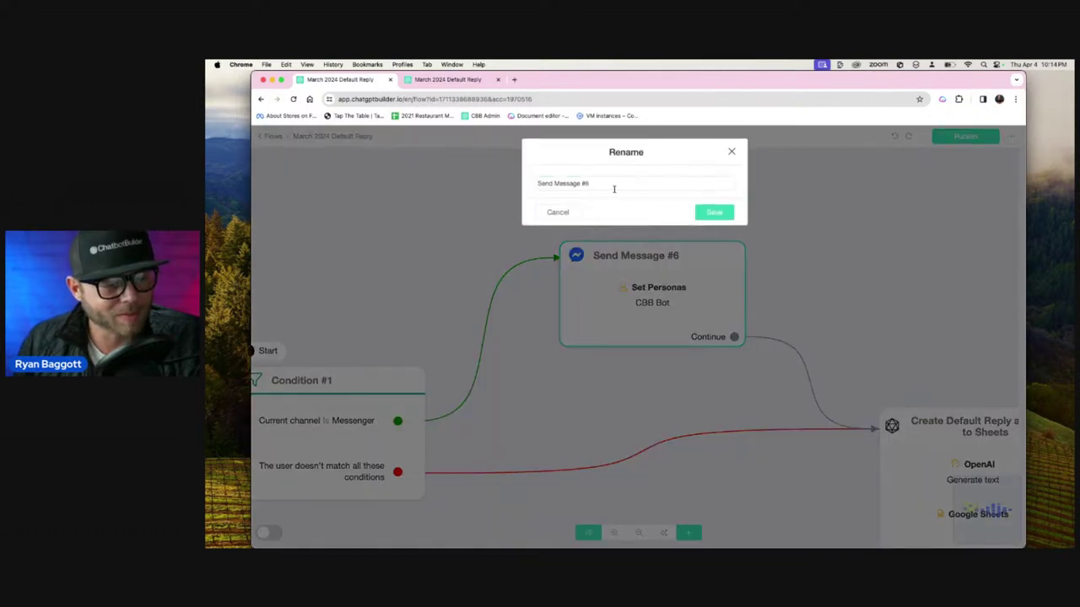
click(614, 187)
key(super+a)
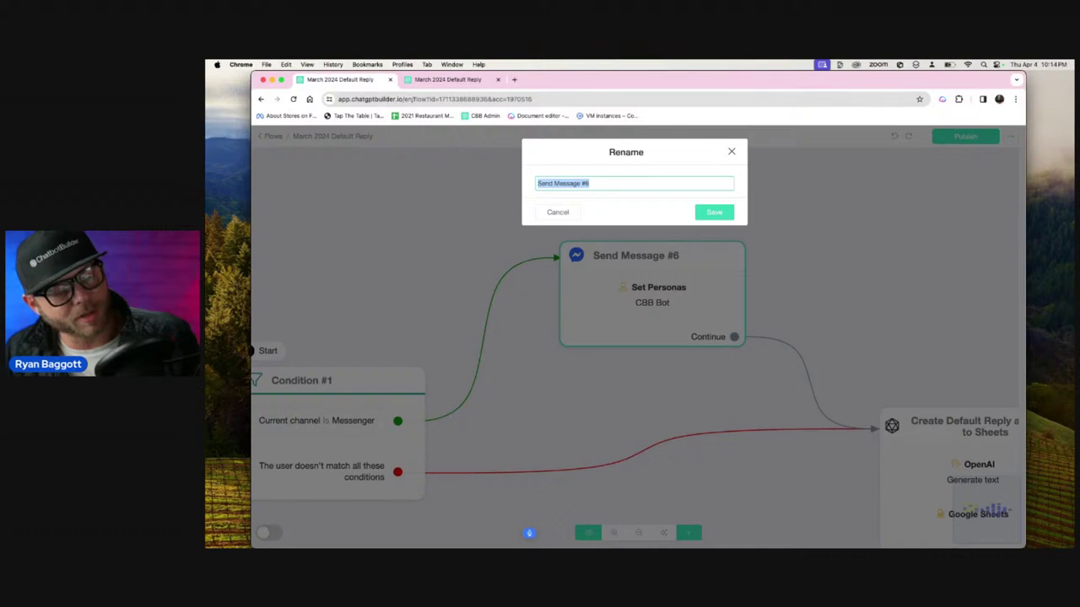
text(Set persona)
click(714, 212)
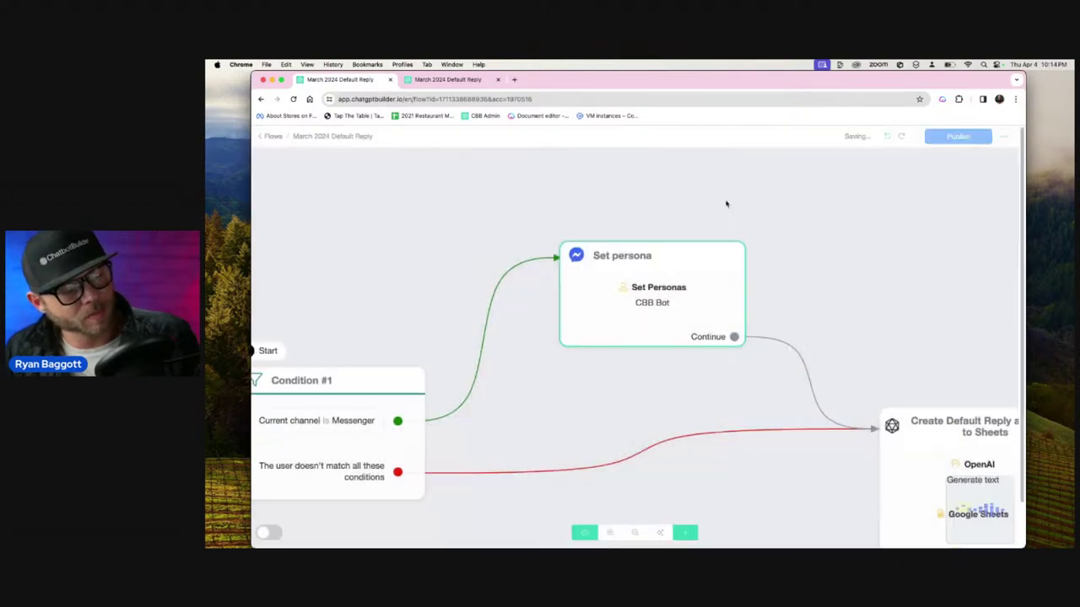
Step: Zoom and pan until the whole Condition #1 node with its Start marker is visible
mouse_move(717, 269)
scroll(708, 281, up, 2)
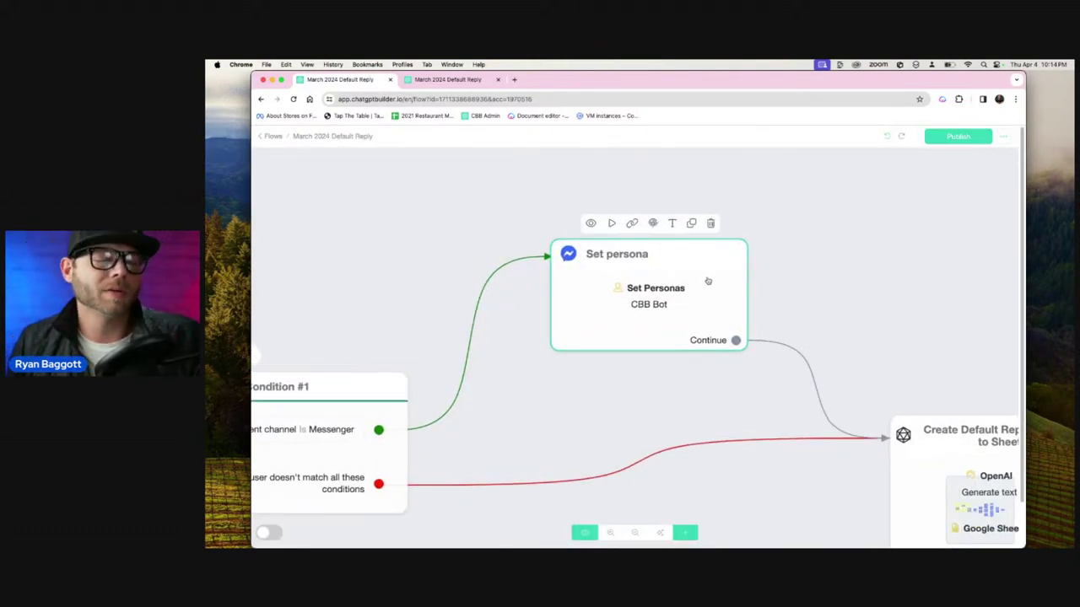
scroll(707, 281, down, 2)
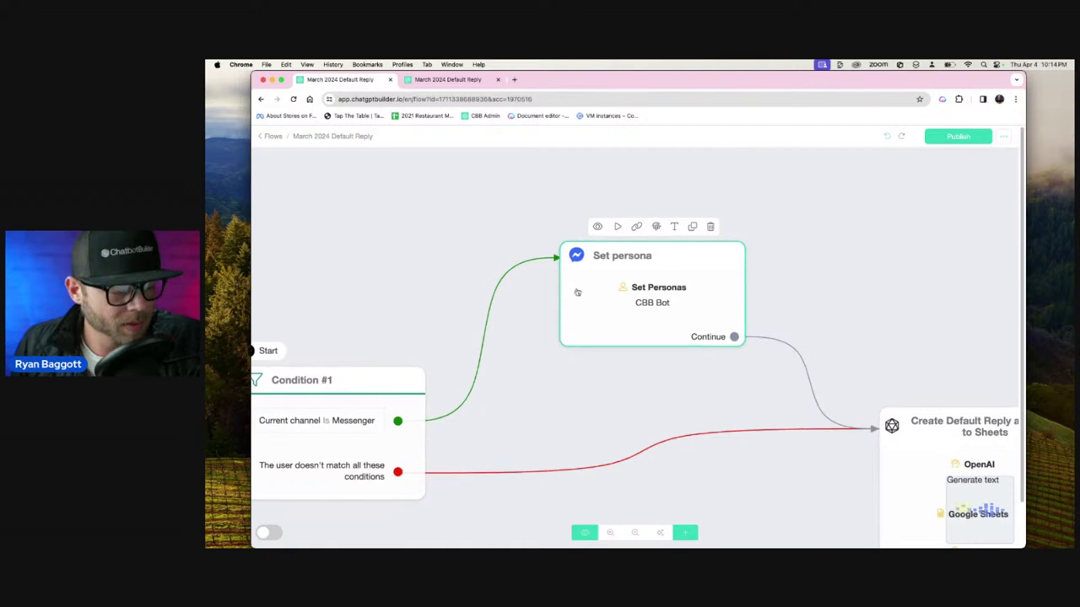
scroll(464, 321, left, 3)
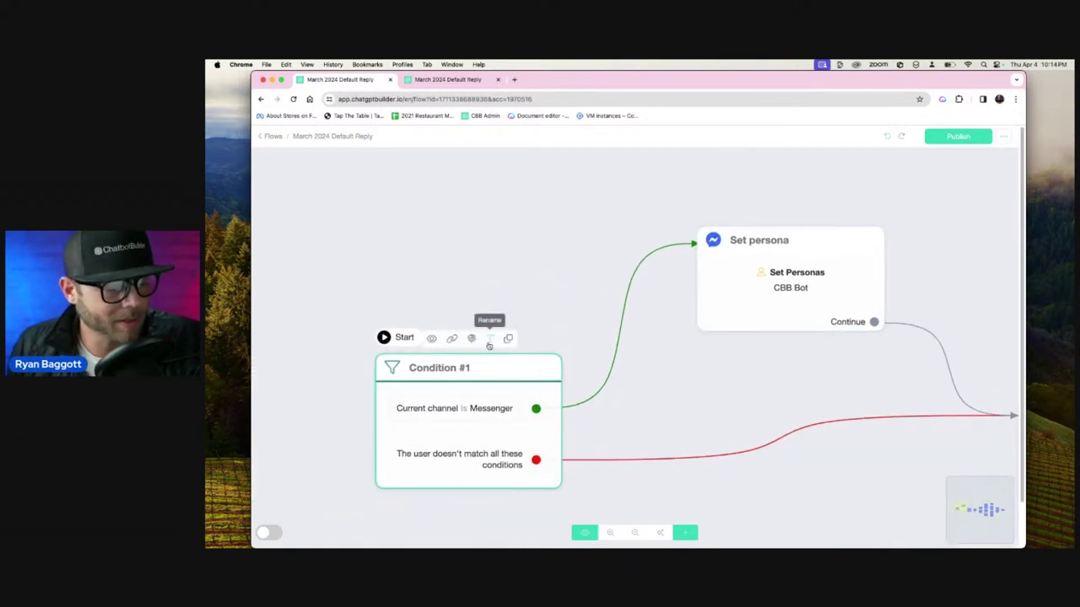
Step: Rename the Condition #1 node to 'Check for messenger channel'
click(489, 339)
key(super+a)
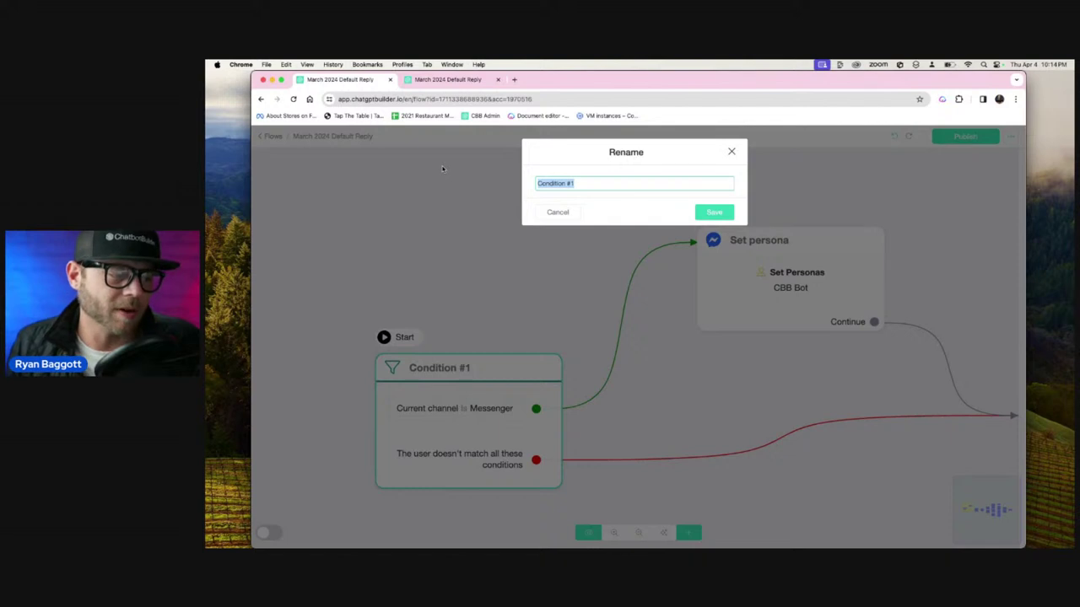
click(553, 172)
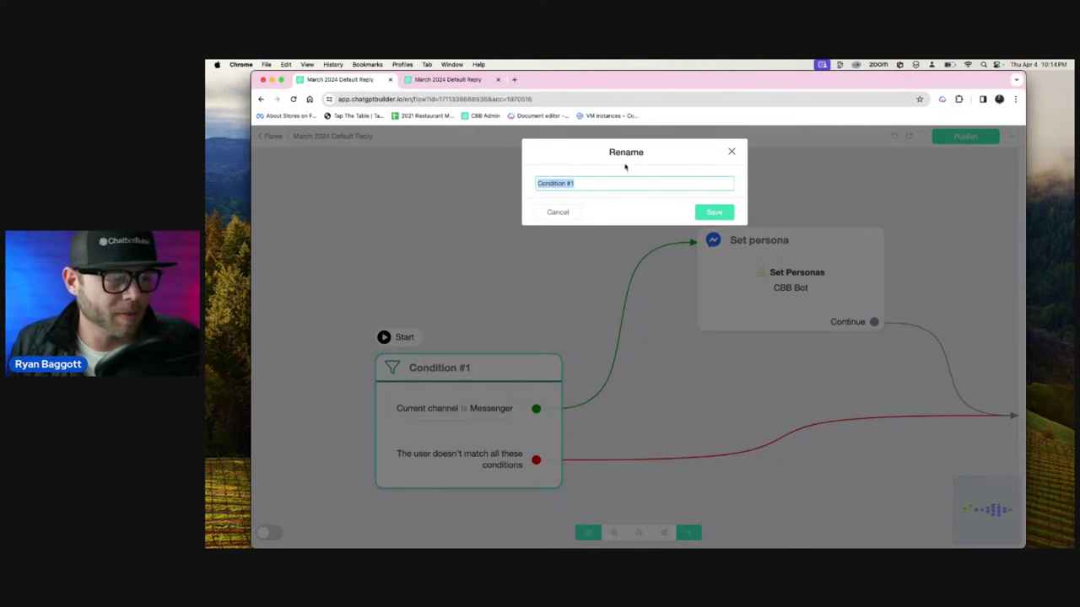
text(Check for messenger channel)
click(701, 213)
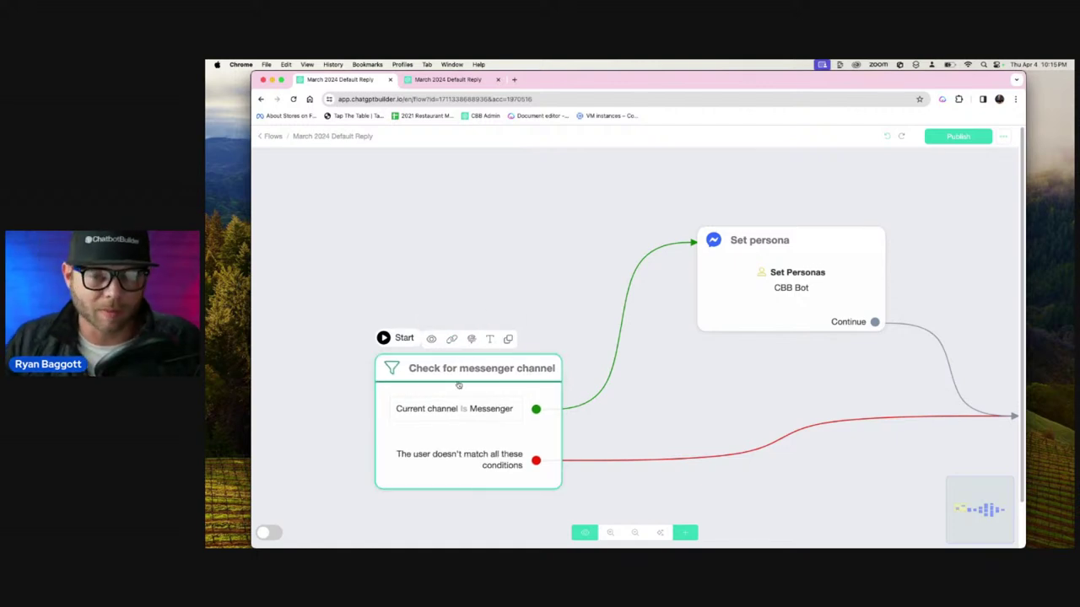
Step: Open the Set persona node's settings
drag(566, 248, 419, 242)
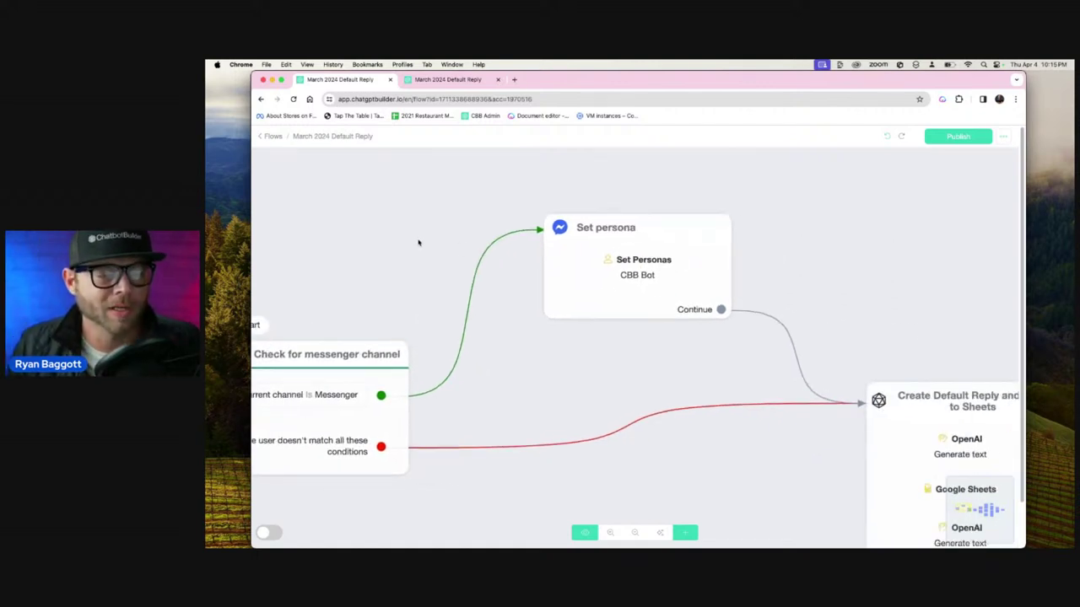
mouse_move(593, 278)
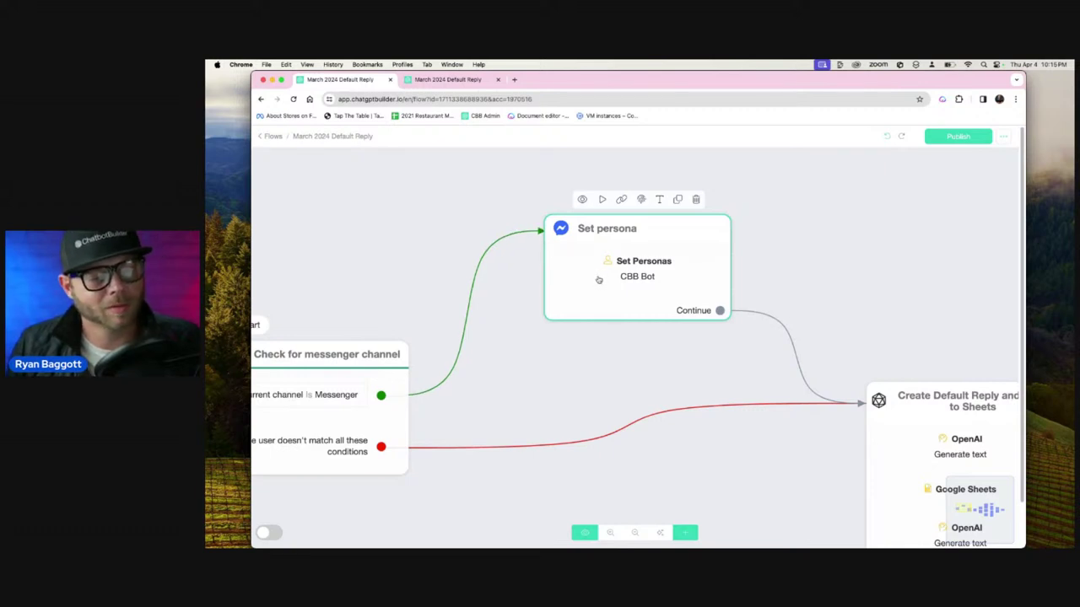
click(598, 280)
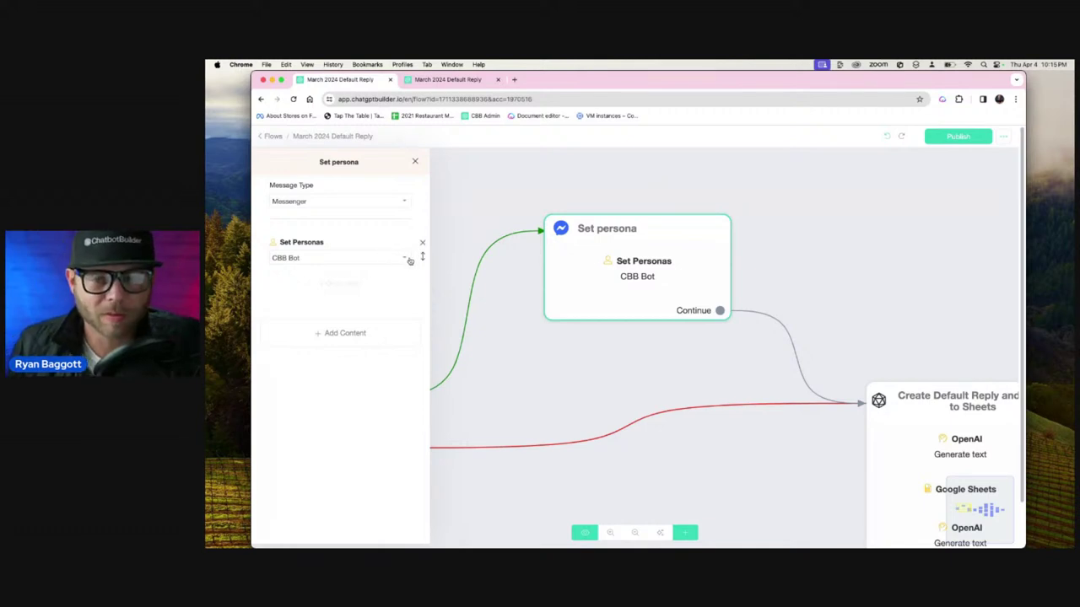
Step: Switch Set persona to the presenter's own persona, revert it to CBB Bot, and close the panel
click(410, 260)
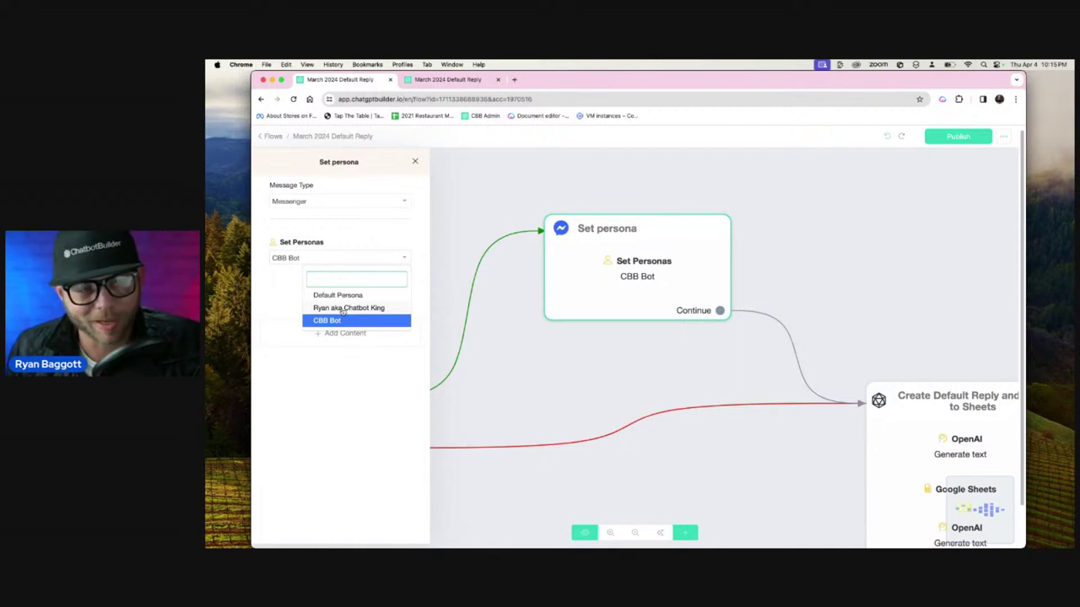
click(350, 308)
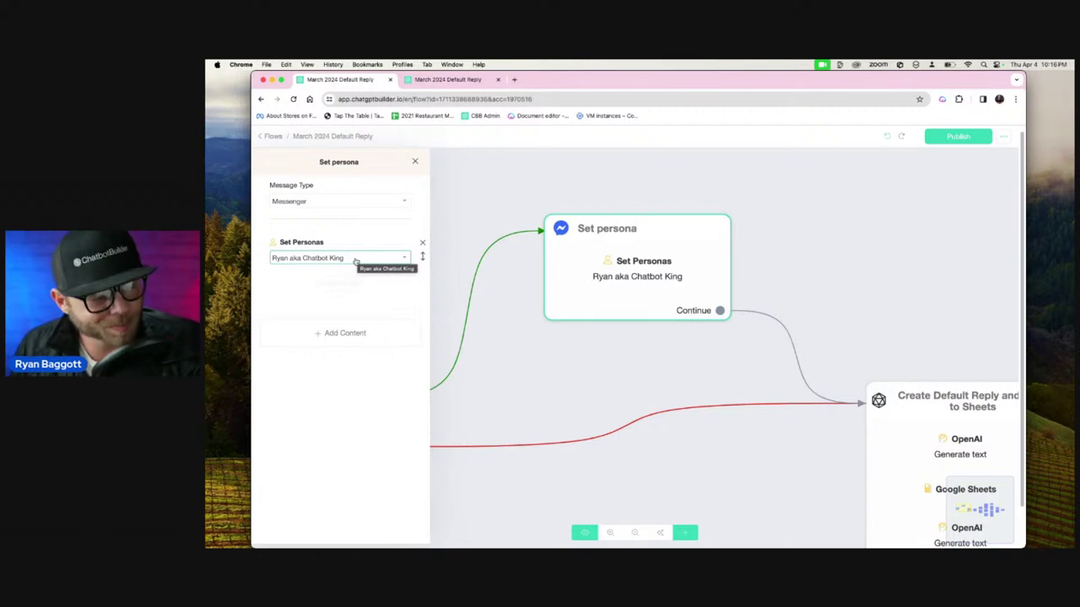
click(355, 260)
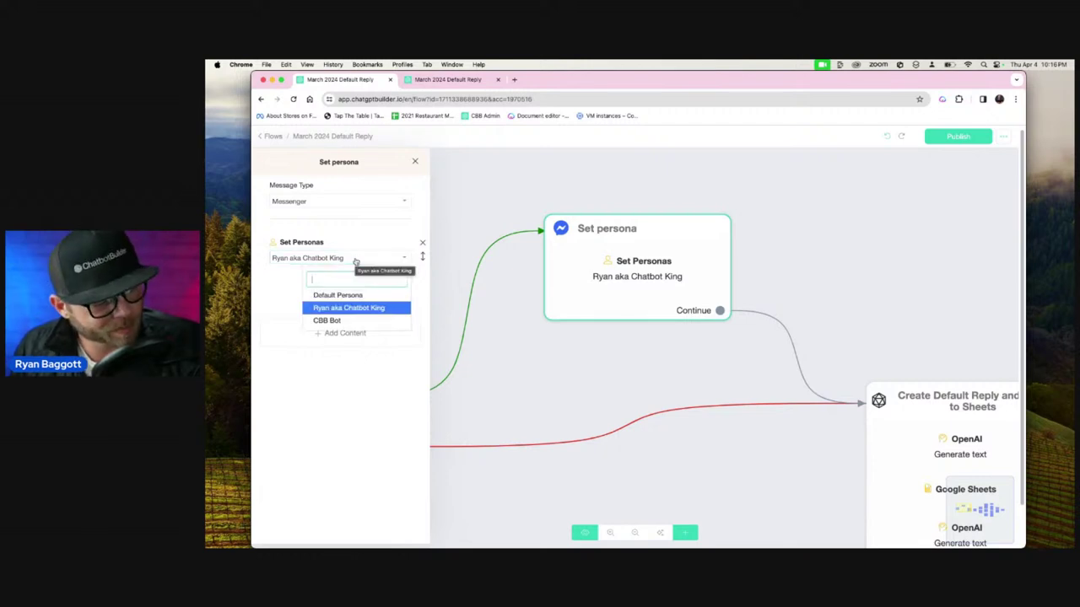
click(335, 324)
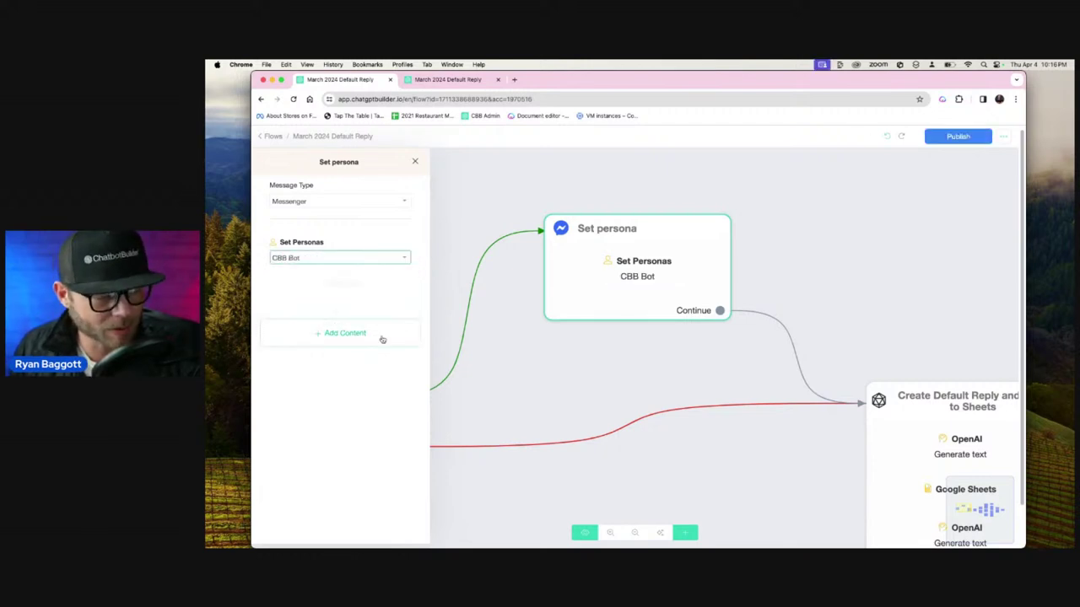
click(491, 344)
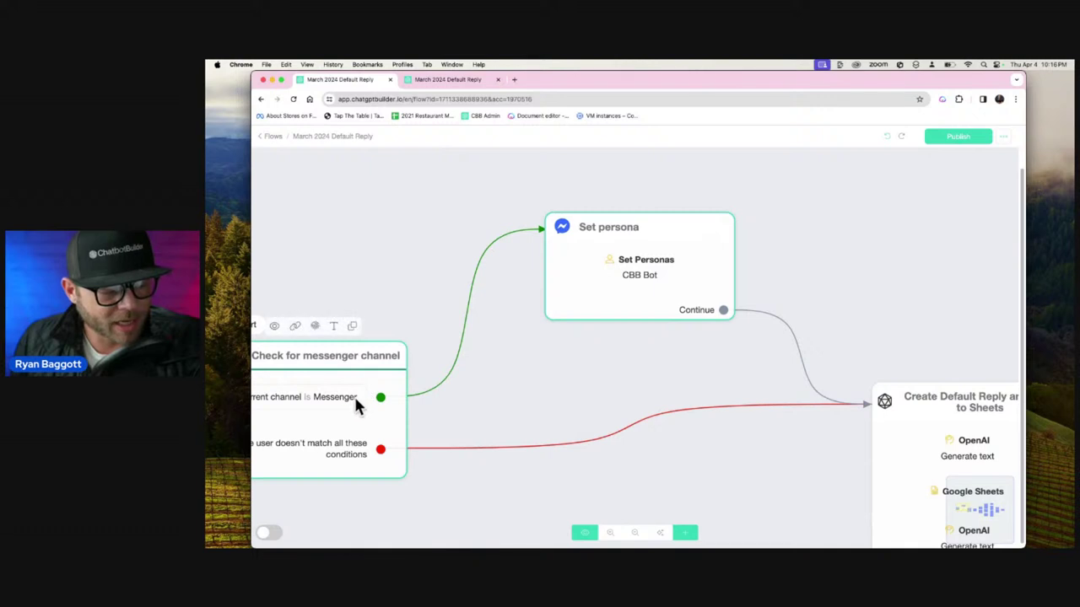
Step: Move the Set persona node slightly up and to the left
mouse_move(642, 284)
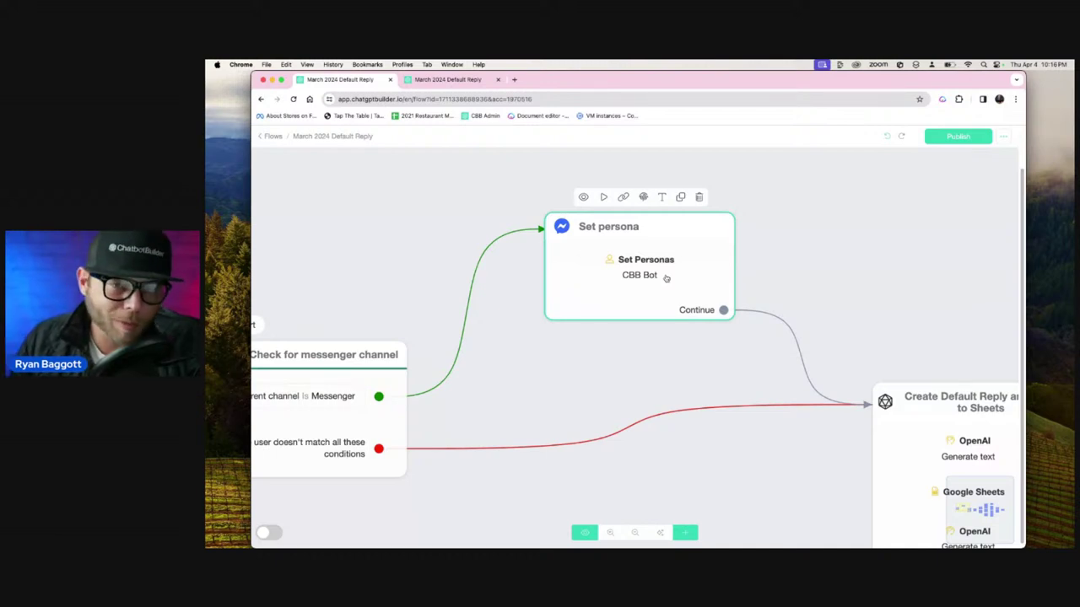
scroll(666, 278, up, 2)
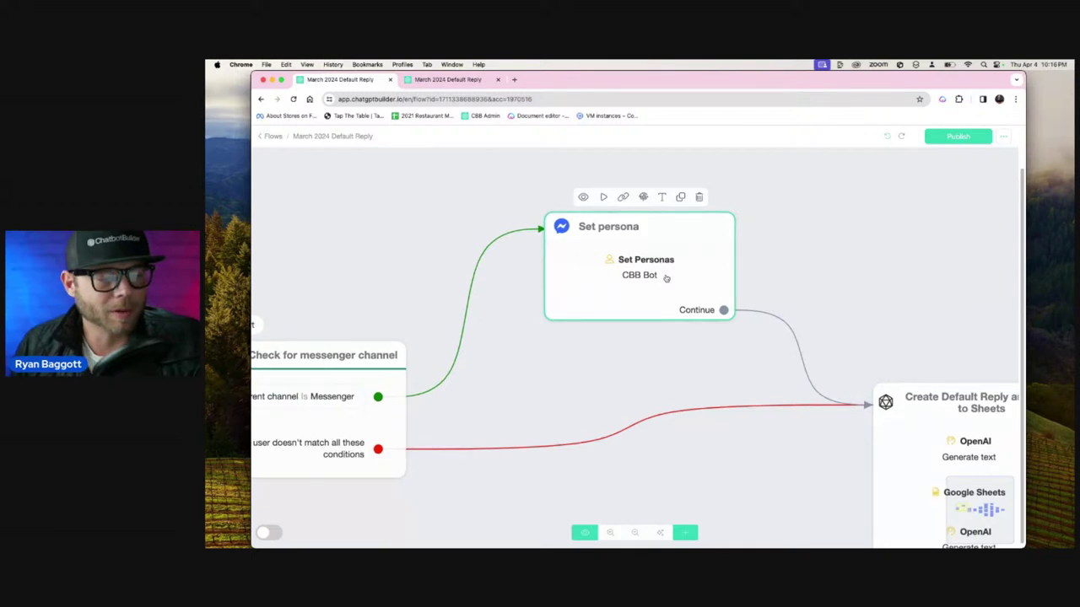
scroll(665, 278, down, 3)
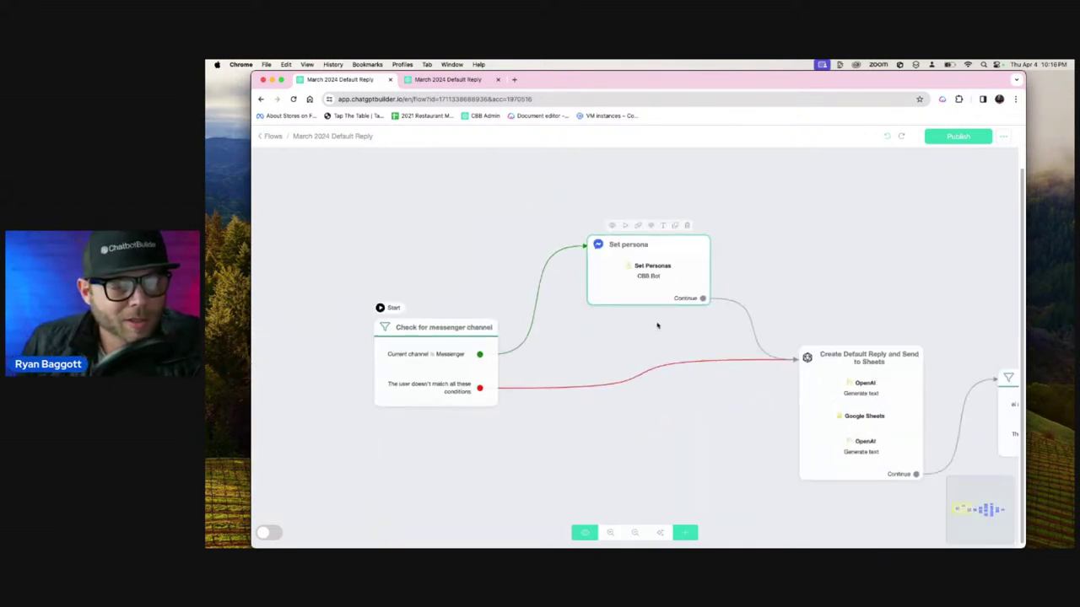
mouse_move(656, 268)
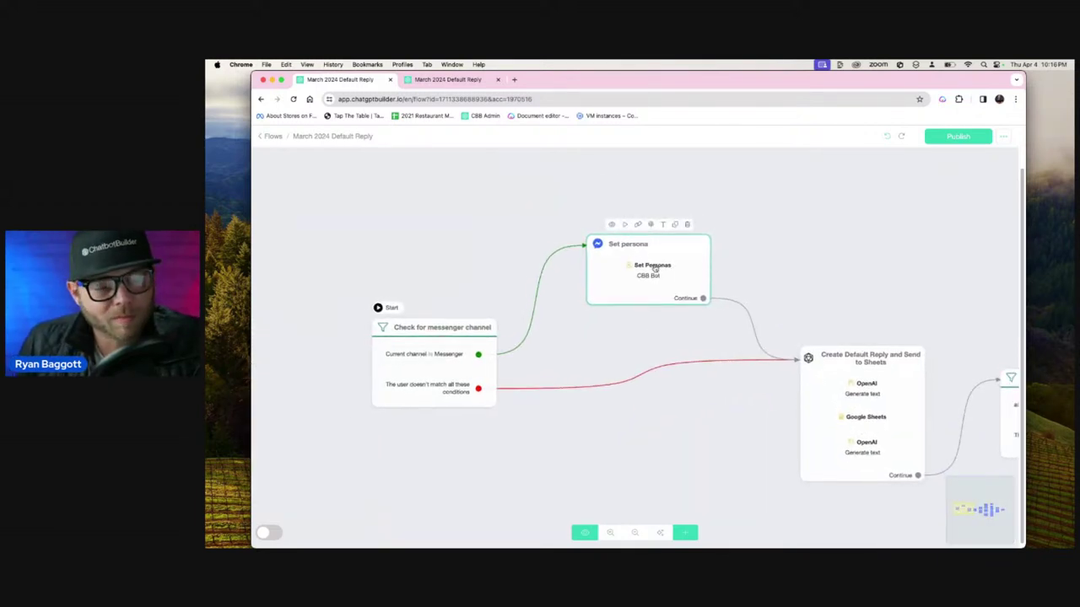
scroll(655, 268, up, 1)
drag(645, 276, 626, 259)
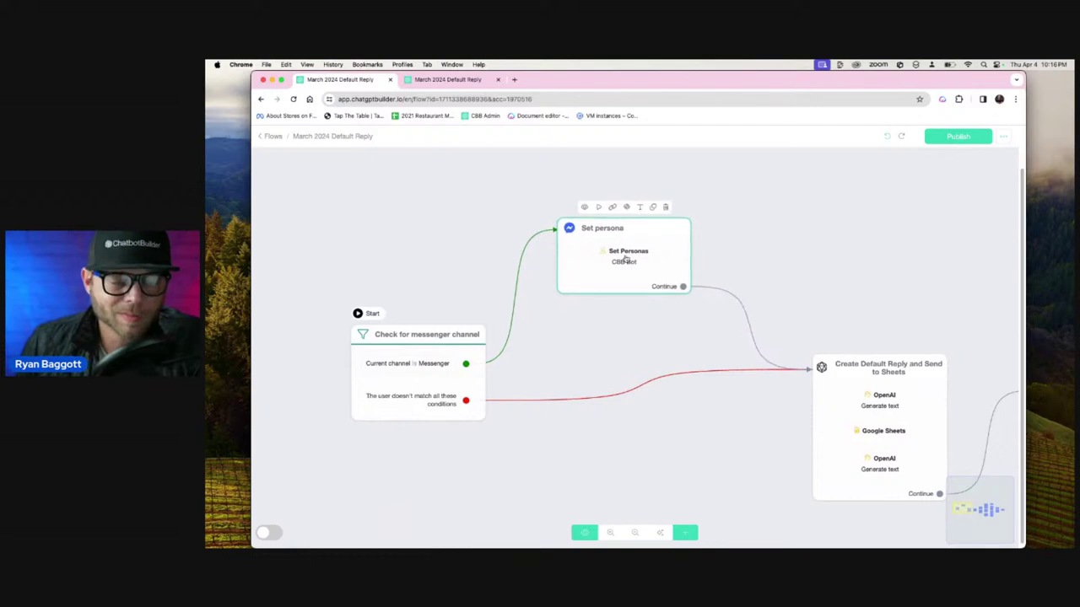
Step: Centre the Create Default Reply and Send to Sheets node on the canvas
scroll(639, 317, up, 2)
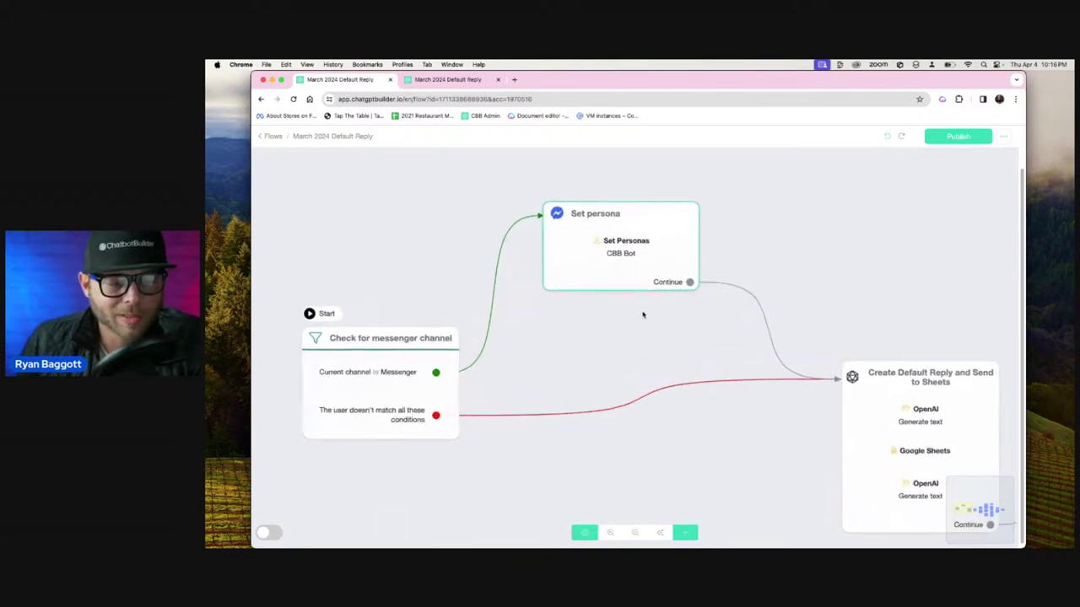
scroll(642, 315, down, 1)
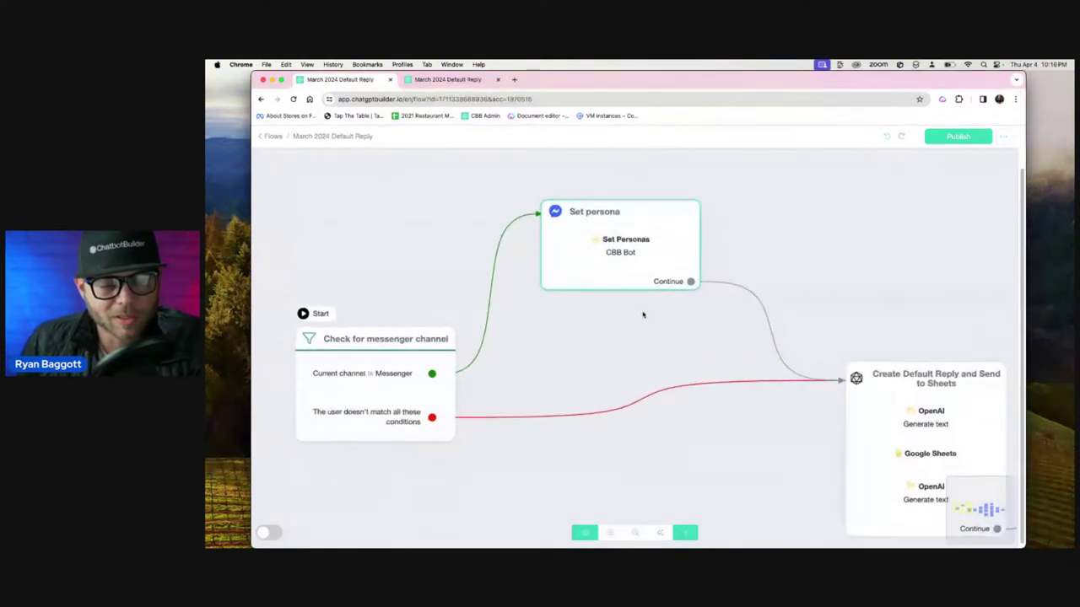
scroll(642, 314, down, 2)
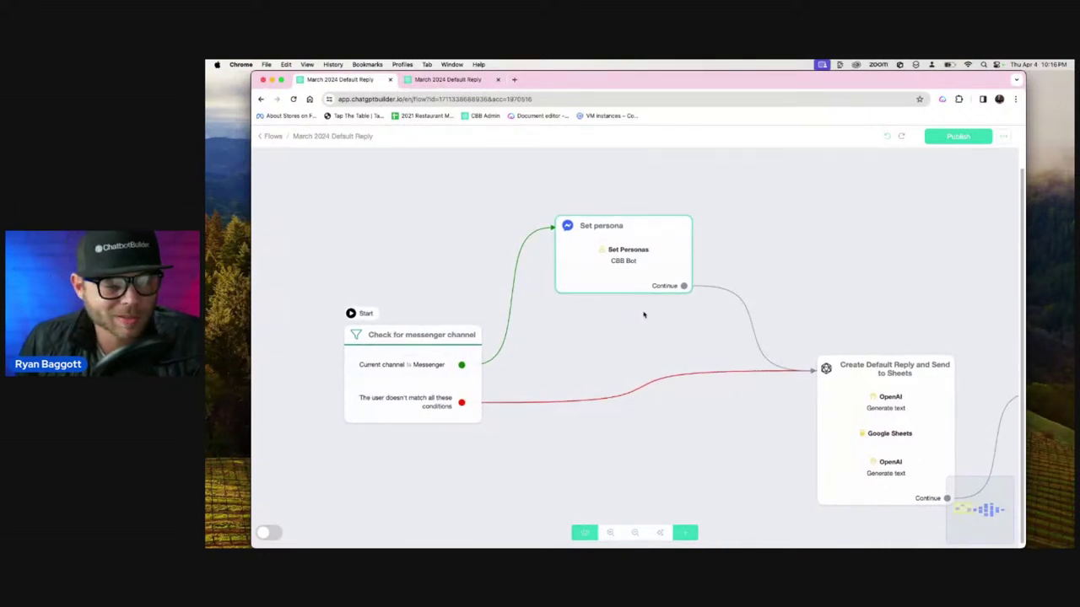
drag(827, 307, 637, 247)
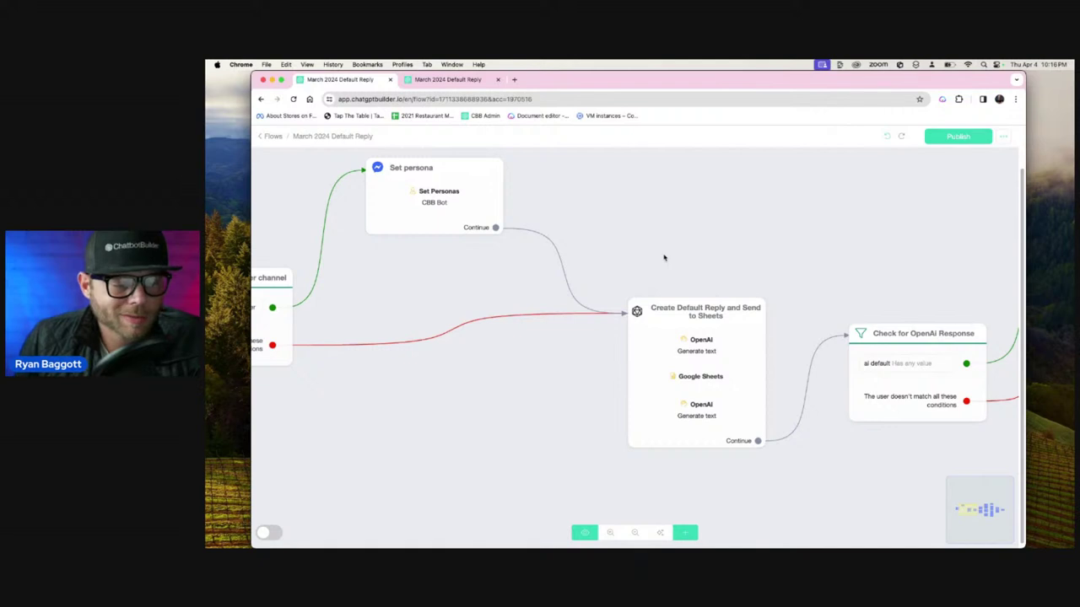
scroll(723, 268, up, 5)
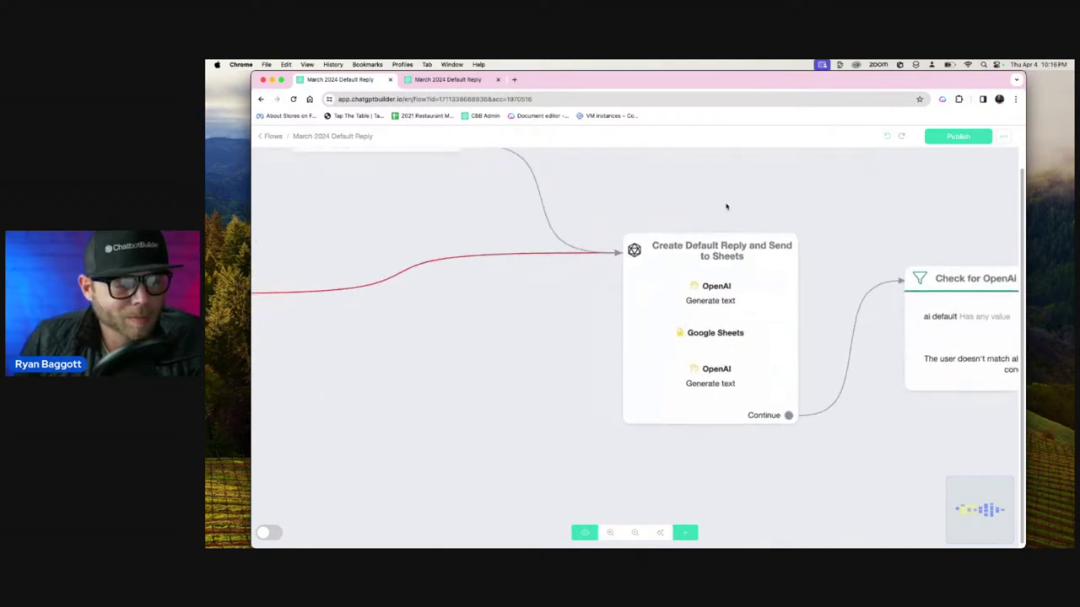
scroll(792, 287, down, 5)
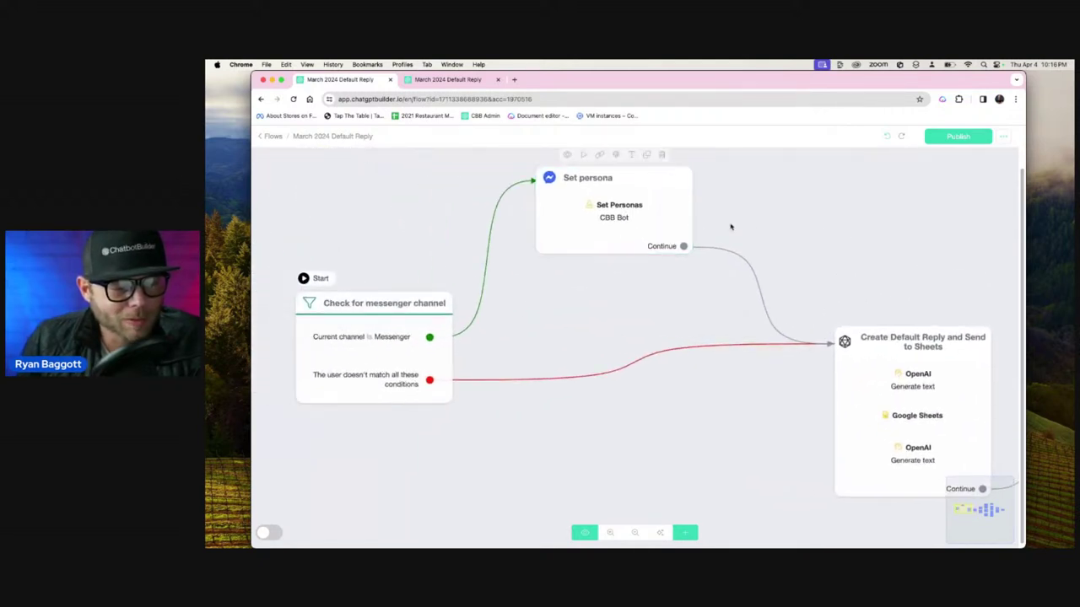
scroll(759, 236, right, 2)
scroll(792, 242, right, 3)
scroll(717, 228, up, 2)
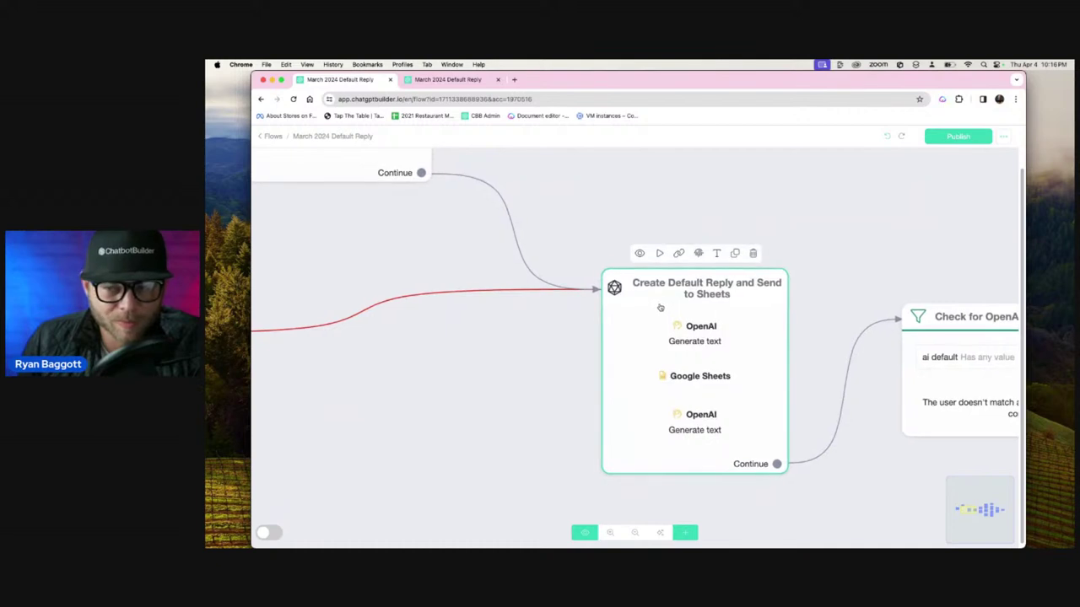
scroll(681, 215, right, 3)
Step: Select Create Default Reply, then reveal both Check for OpenAi Response nodes and Gemini Fallback
click(544, 284)
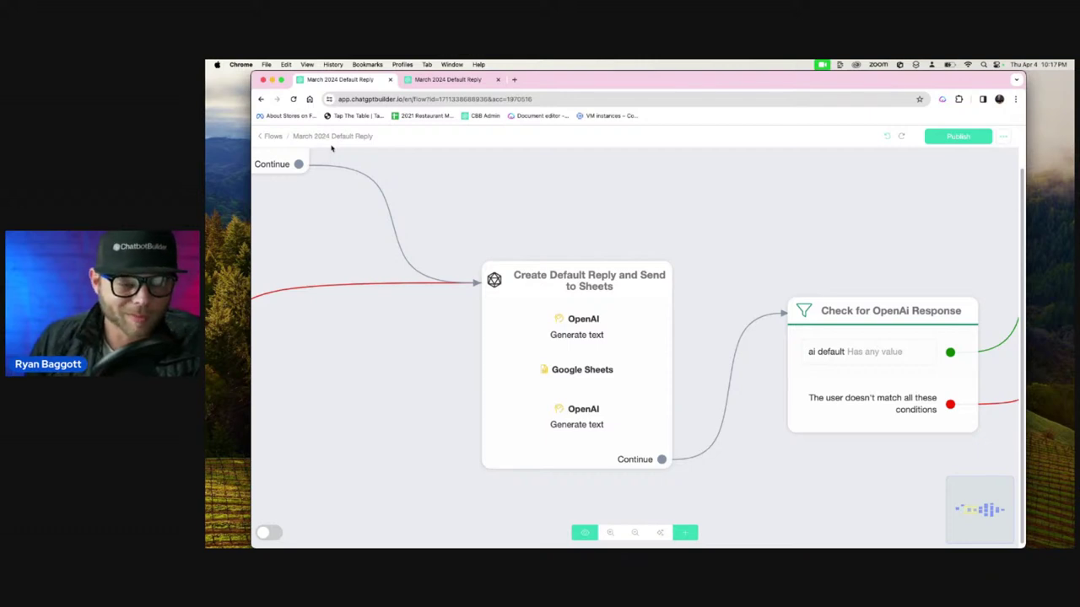
drag(751, 210, 722, 212)
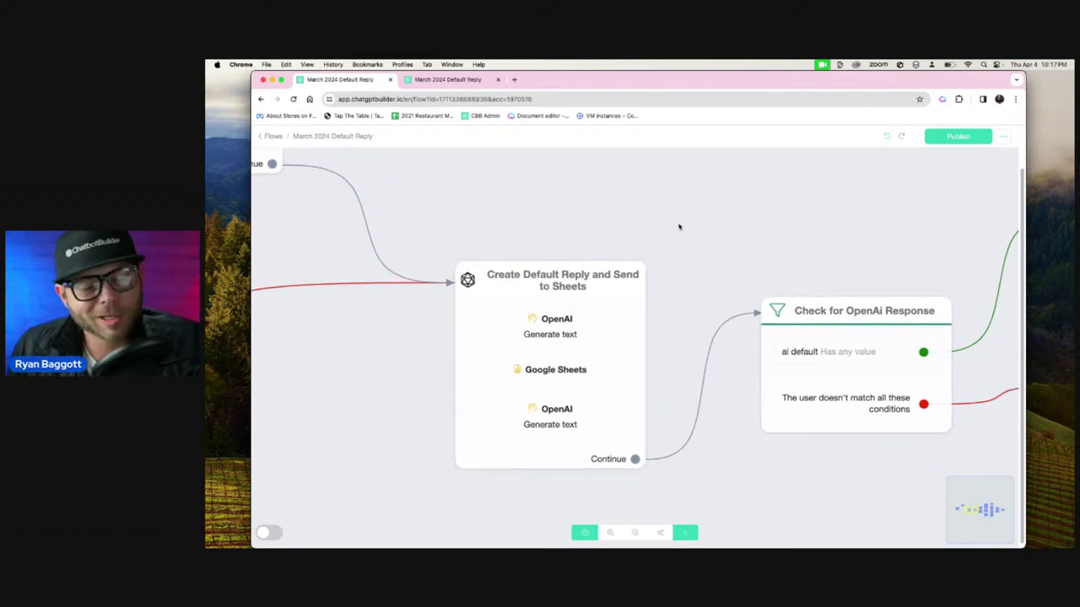
scroll(677, 216, up, 2)
scroll(676, 217, down, 5)
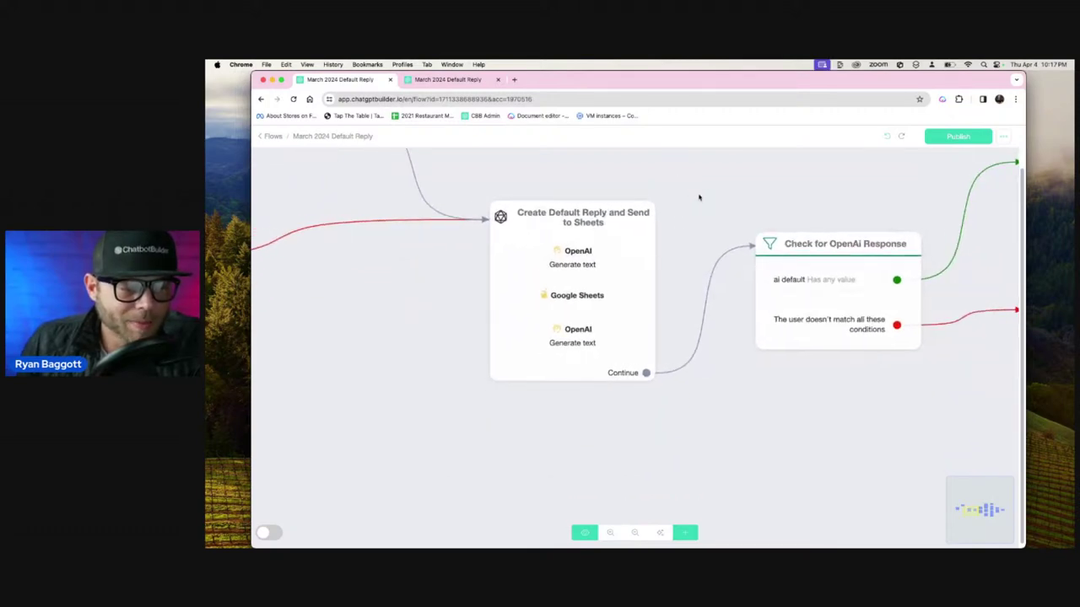
drag(700, 197, 613, 210)
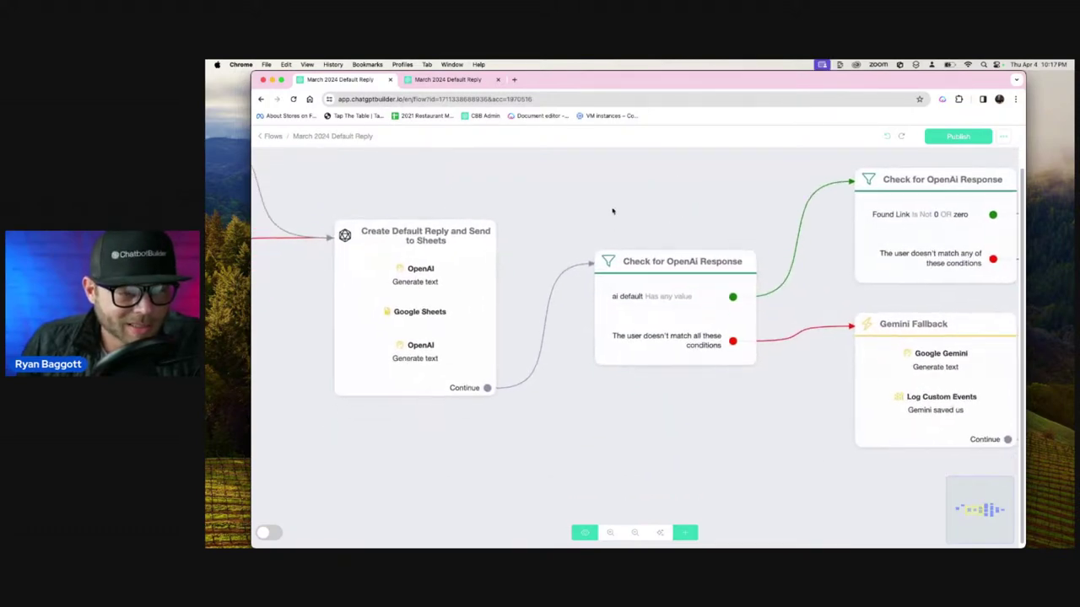
scroll(613, 211, down, 3)
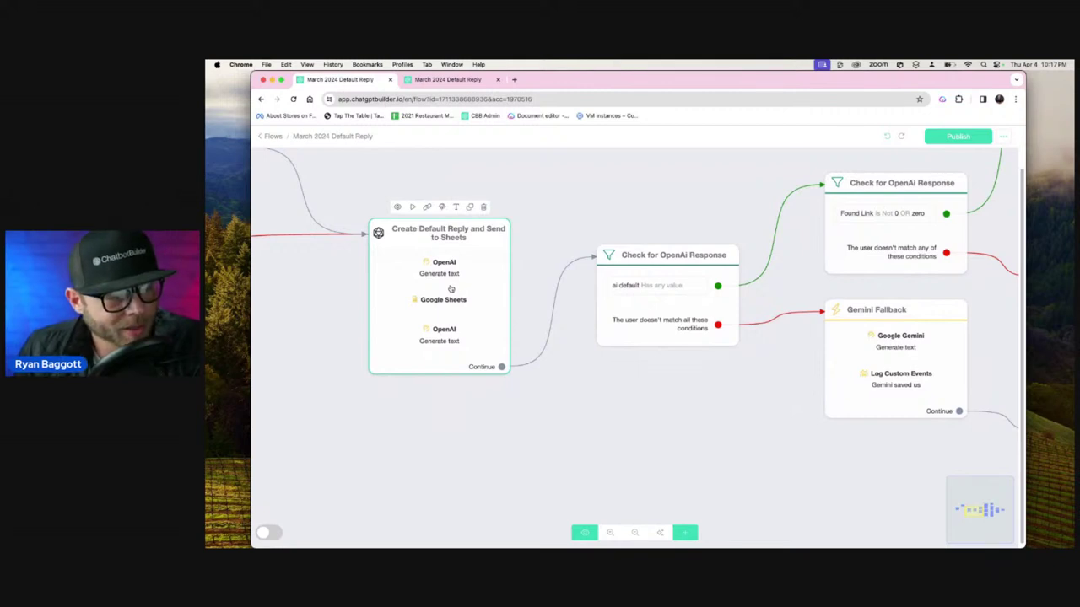
scroll(450, 289, up, 1)
scroll(451, 288, up, 1)
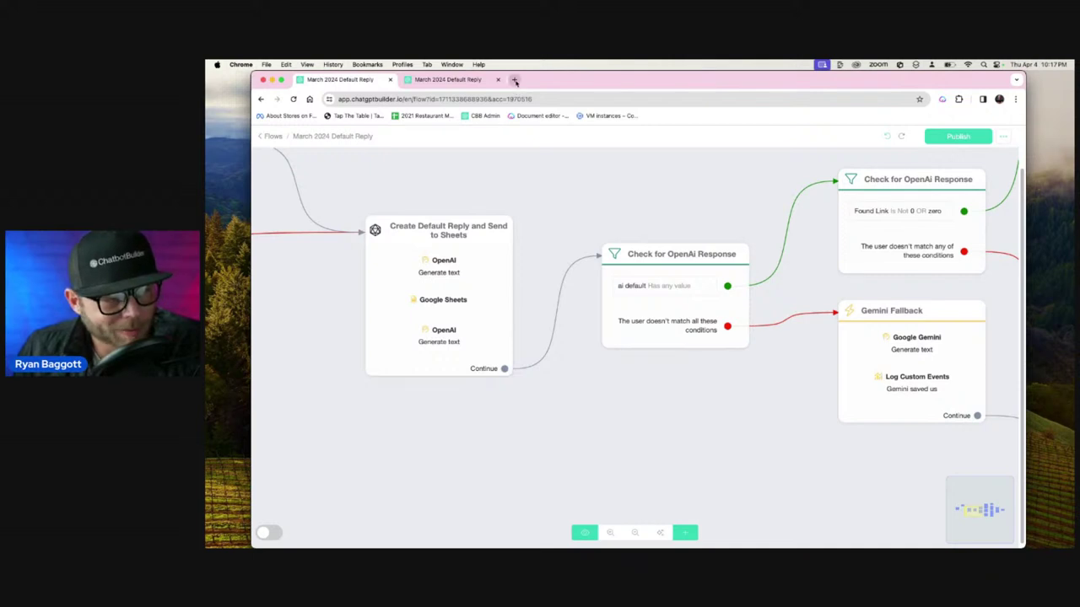
Step: Open the chatbotbuilder.ai home page in a new tab via the 'ch' address completion
click(515, 80)
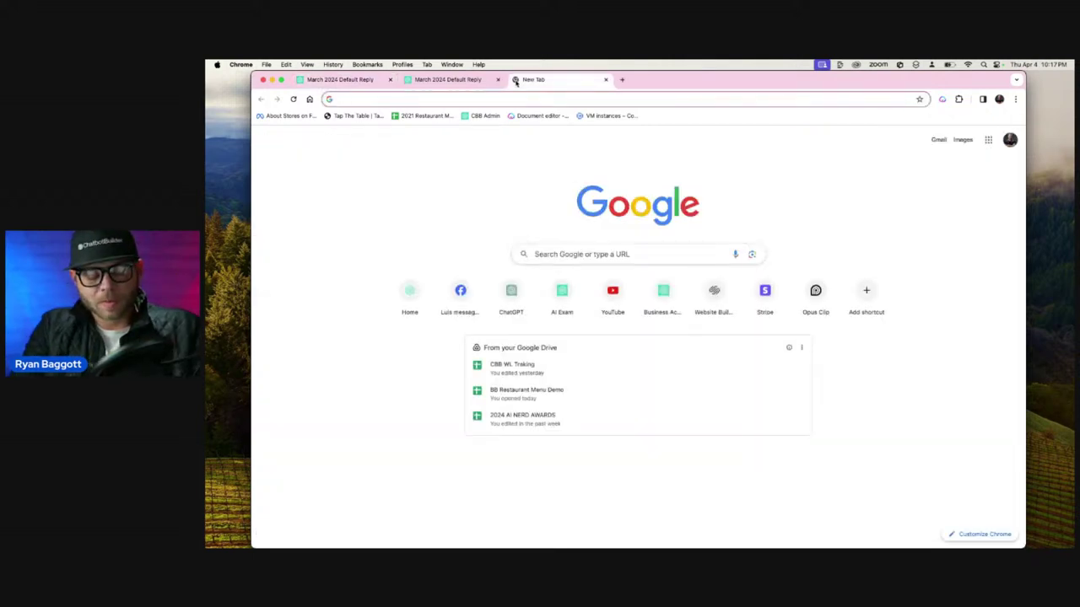
text(ch)
key(Return)
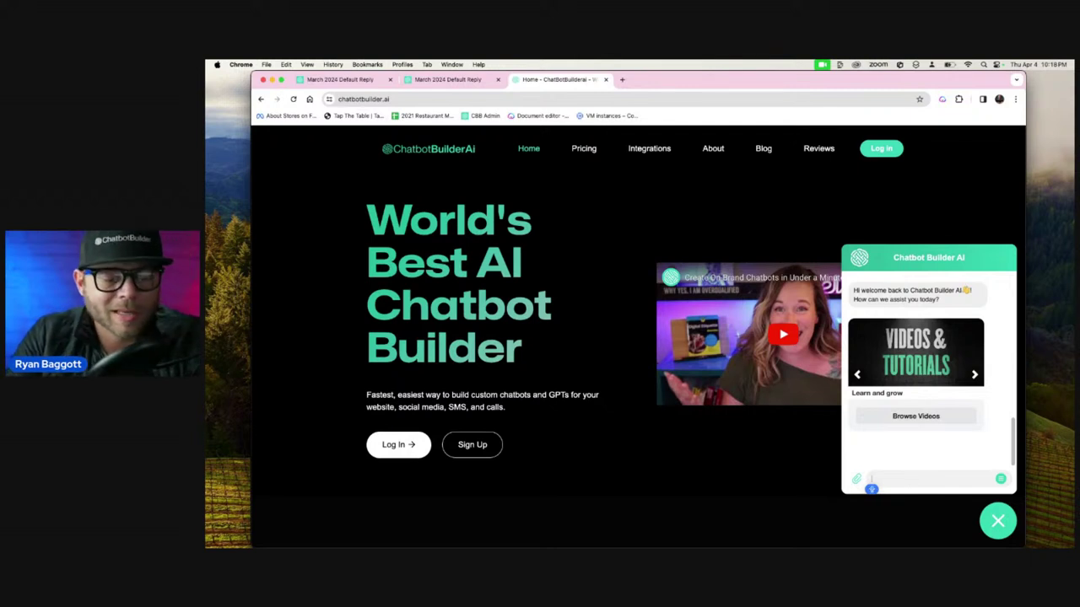
Step: Send the chatbot 'Hey, how's it going? What channels do your bots work on?'
text(Hey, how's it going?)
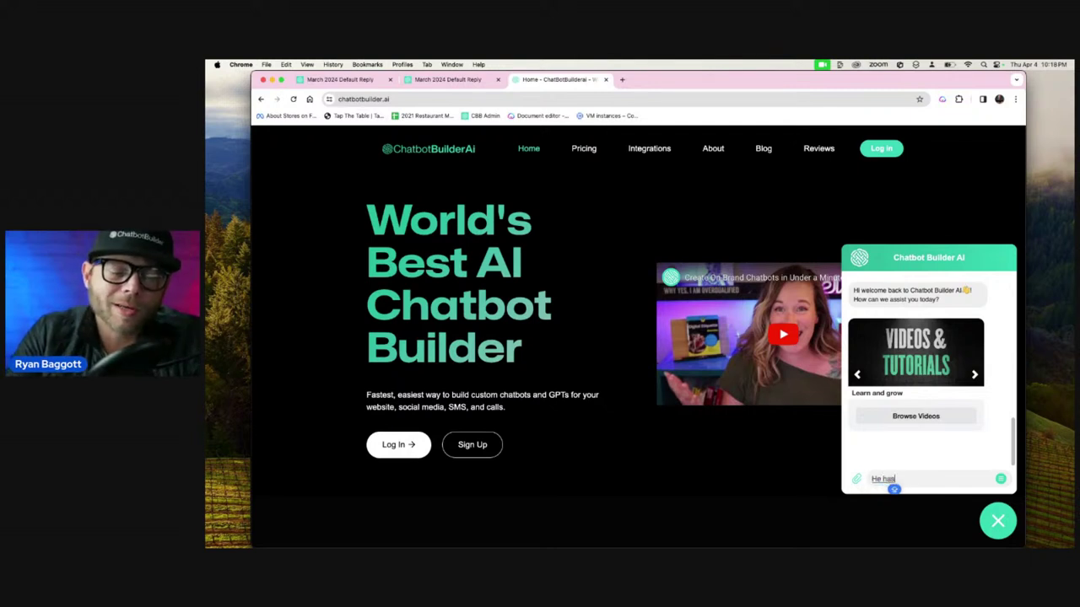
text( What)
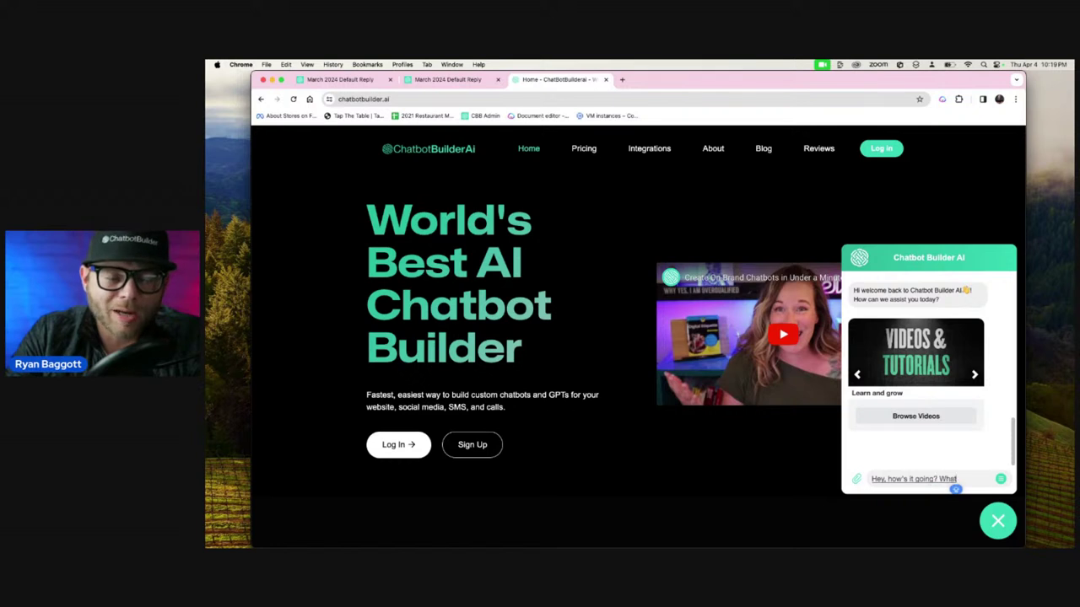
text( channels do)
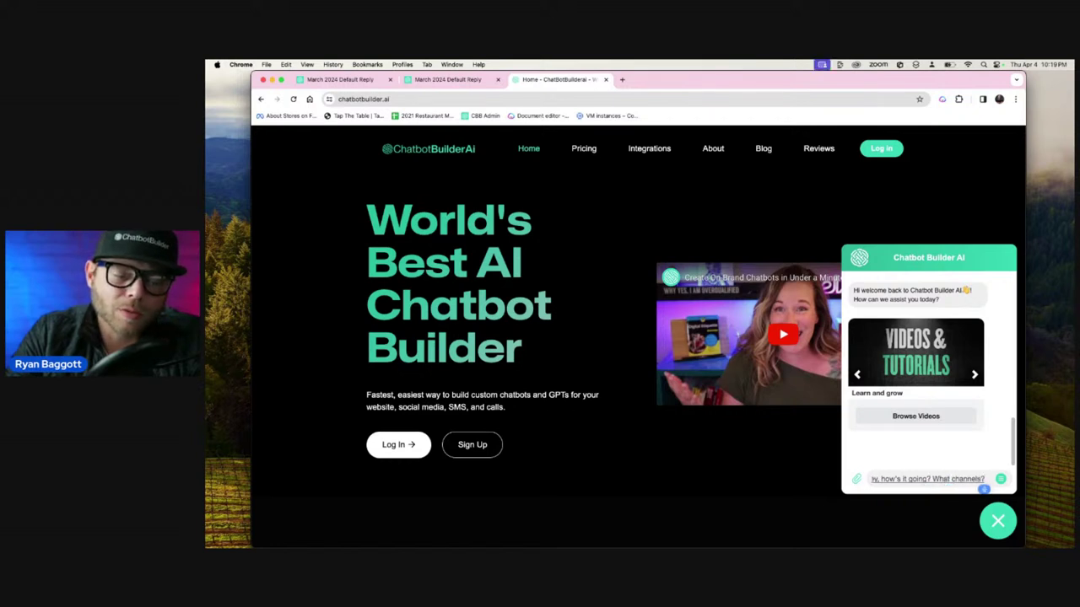
text( your bots work on?)
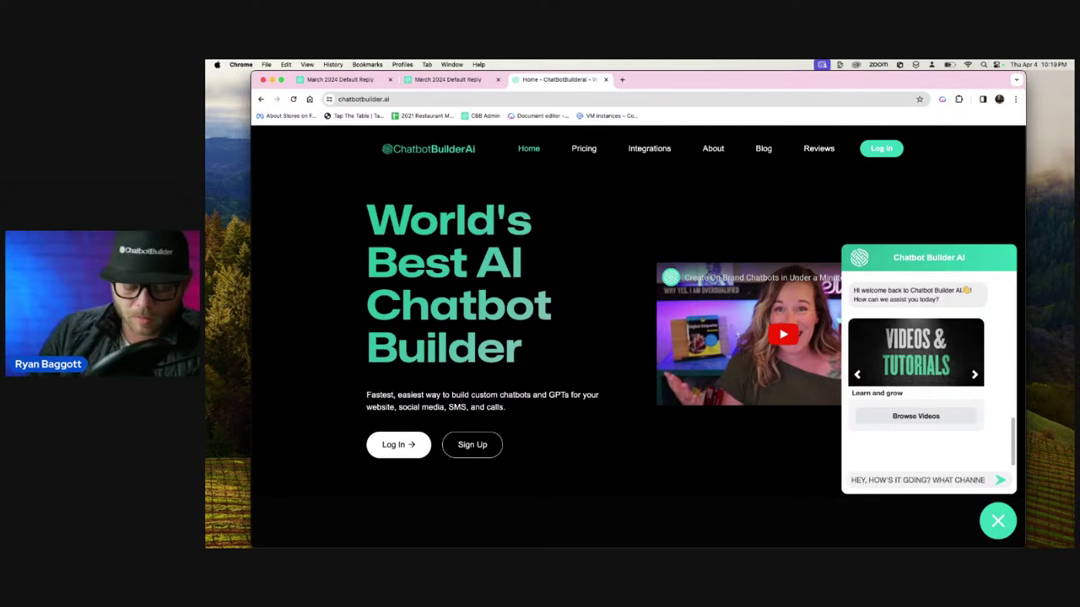
key(Return)
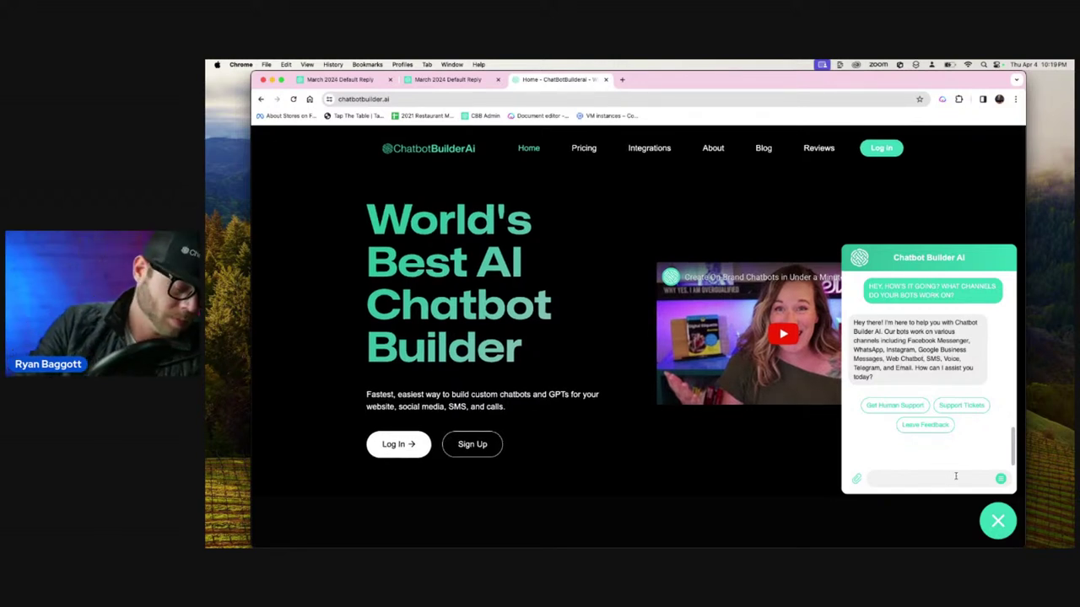
Step: Ask the chatbot the standard plan's cost, then the Pro and Enterprise plan prices
text(O)
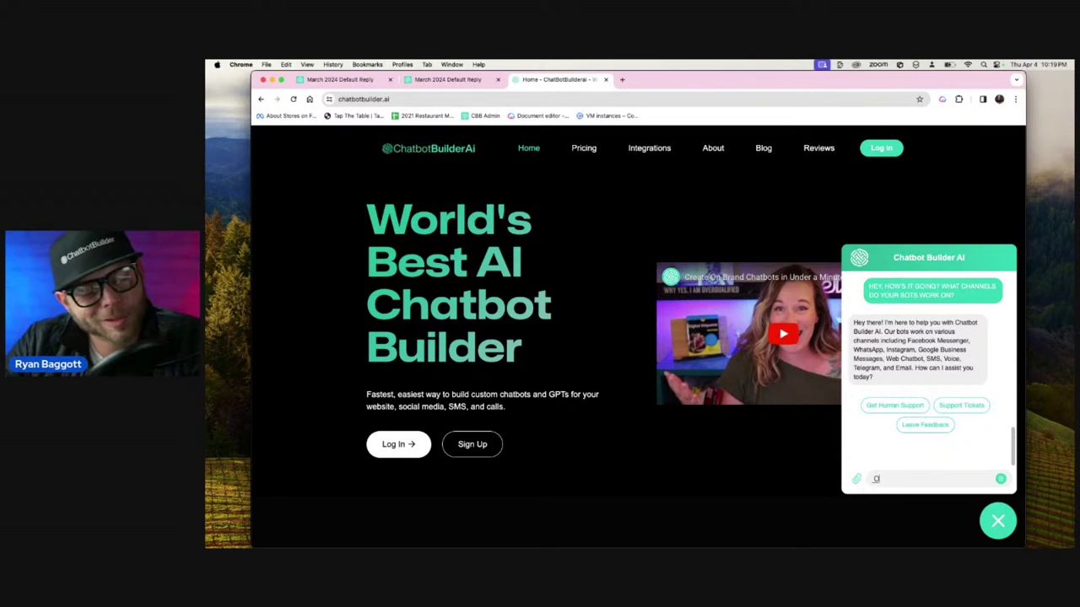
text(h that's pretty great. How much does)
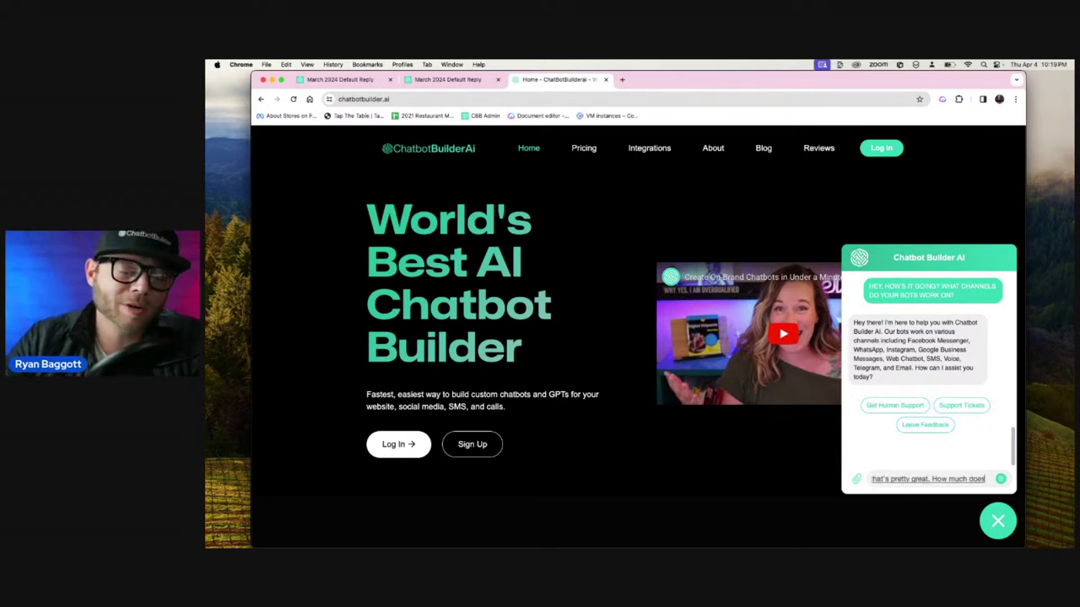
text( your standard plan cost?)
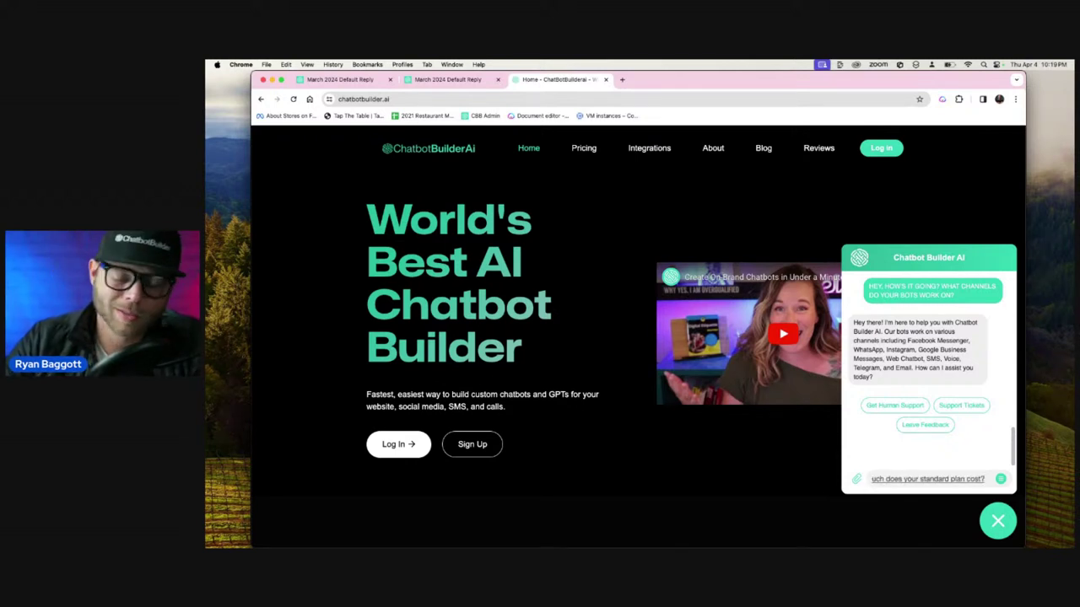
key(Return)
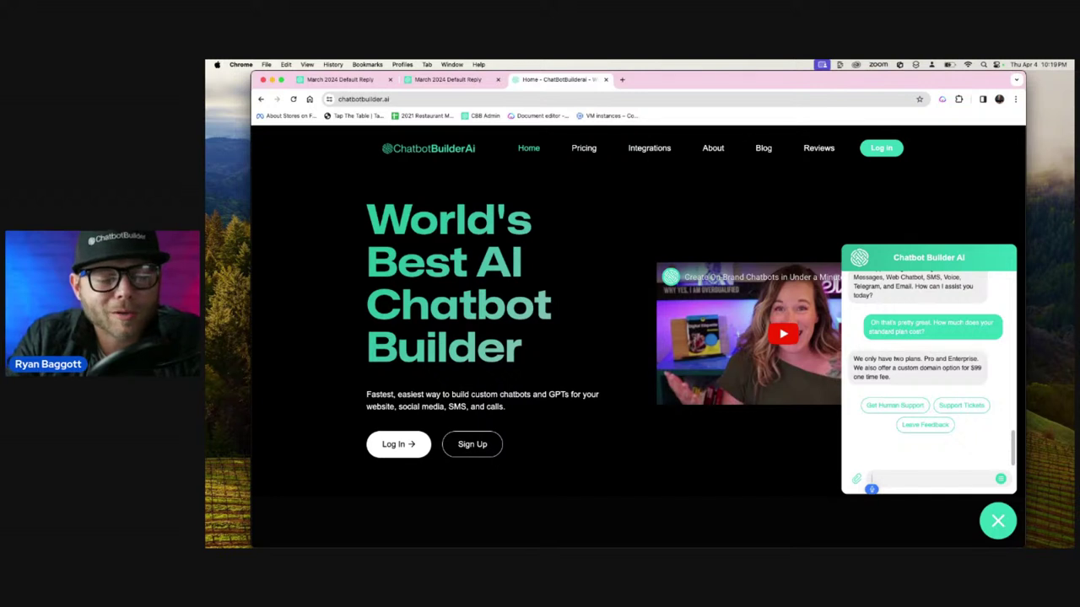
text(OK, great. How much is the pro plan)
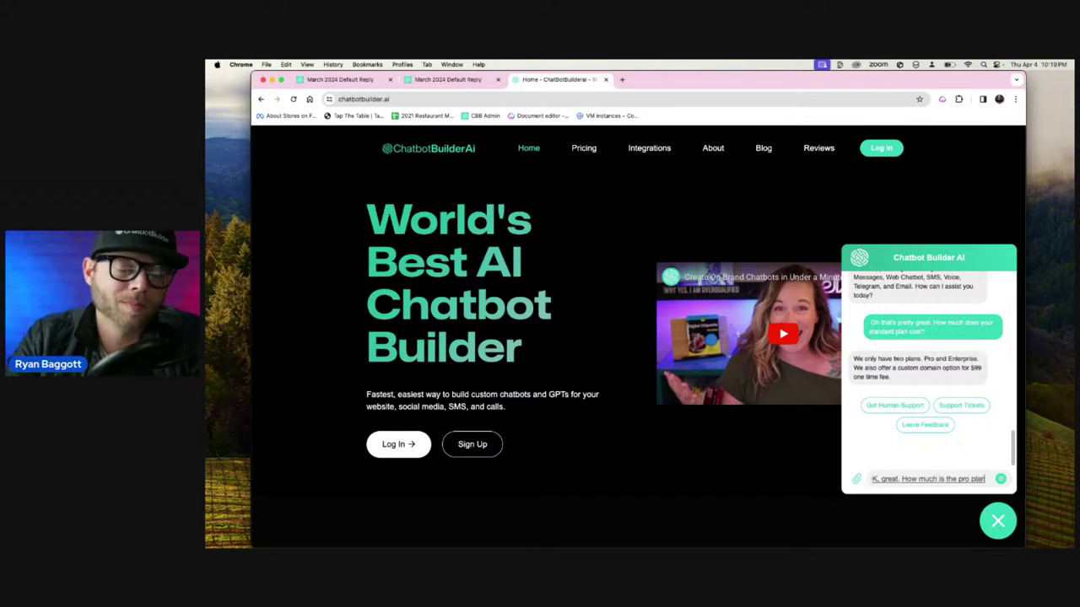
text(? and also)
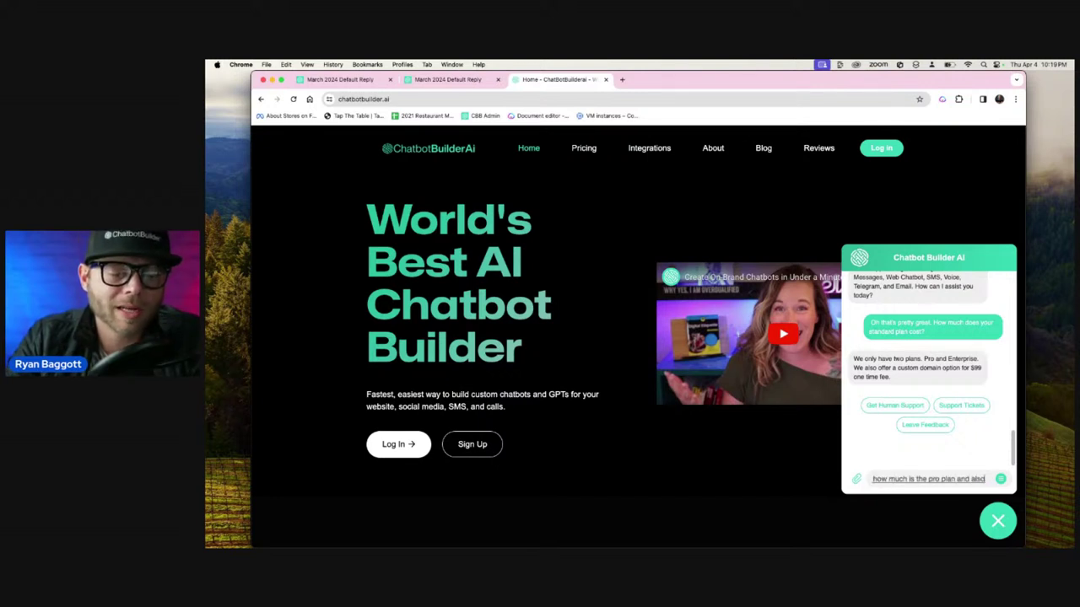
text( go ahead and give me the price on the)
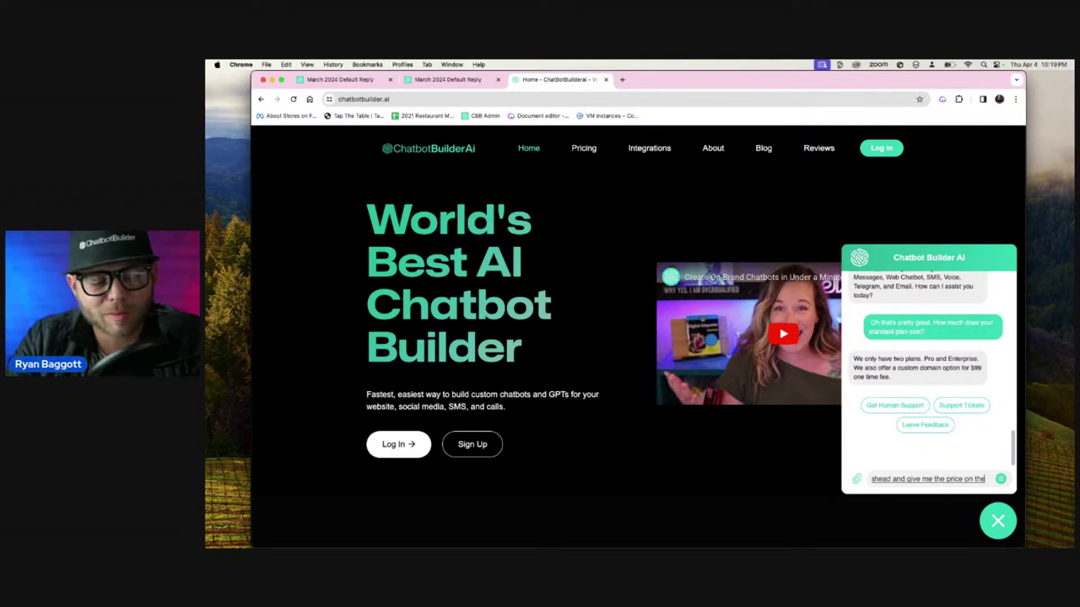
text( enterprise plan I've got plenty of money.)
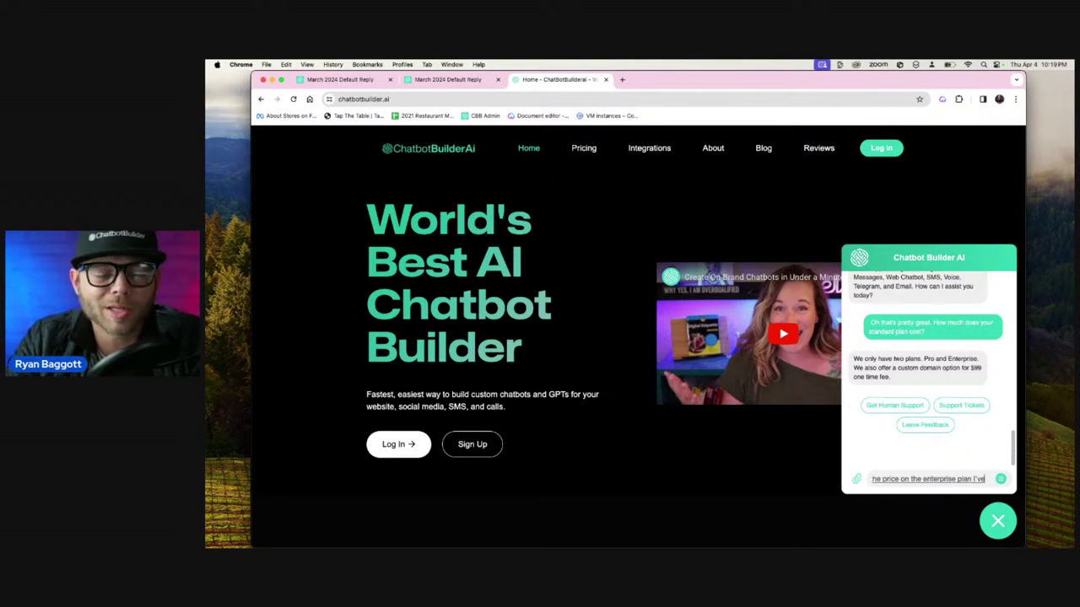
key(Return)
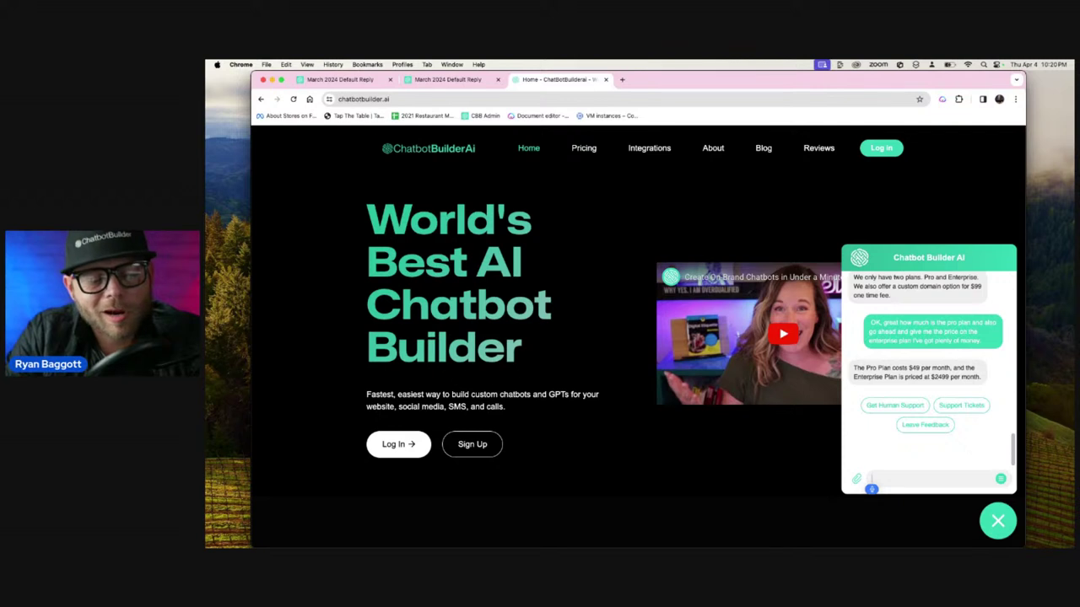
Step: Send a message asking the chatbot for the link to buy the Enterprise plan
text(All right, big dog,)
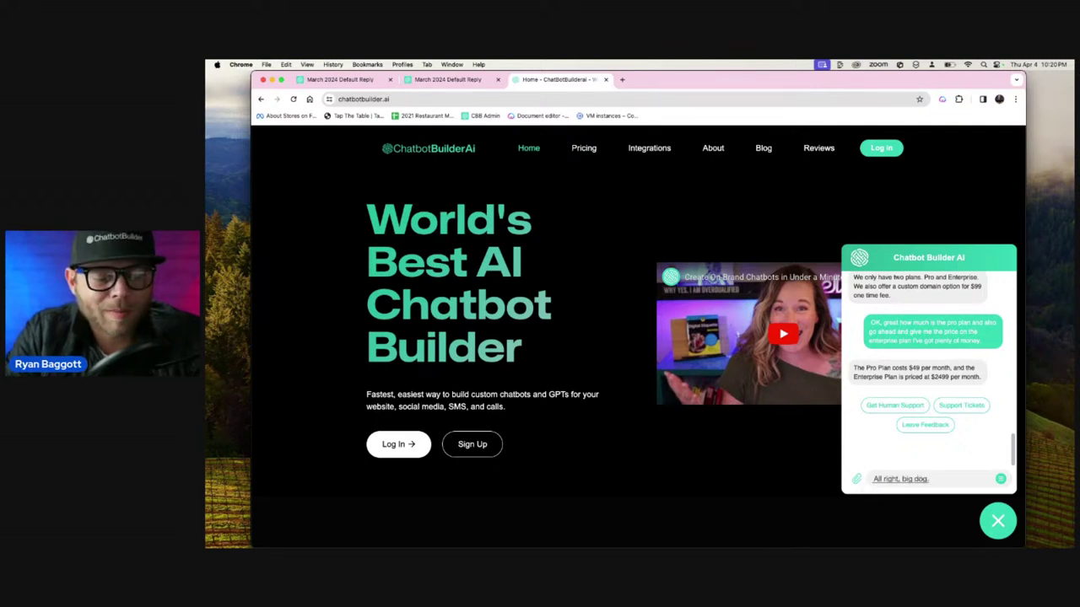
text( I'm going to put my money with my mouth is)
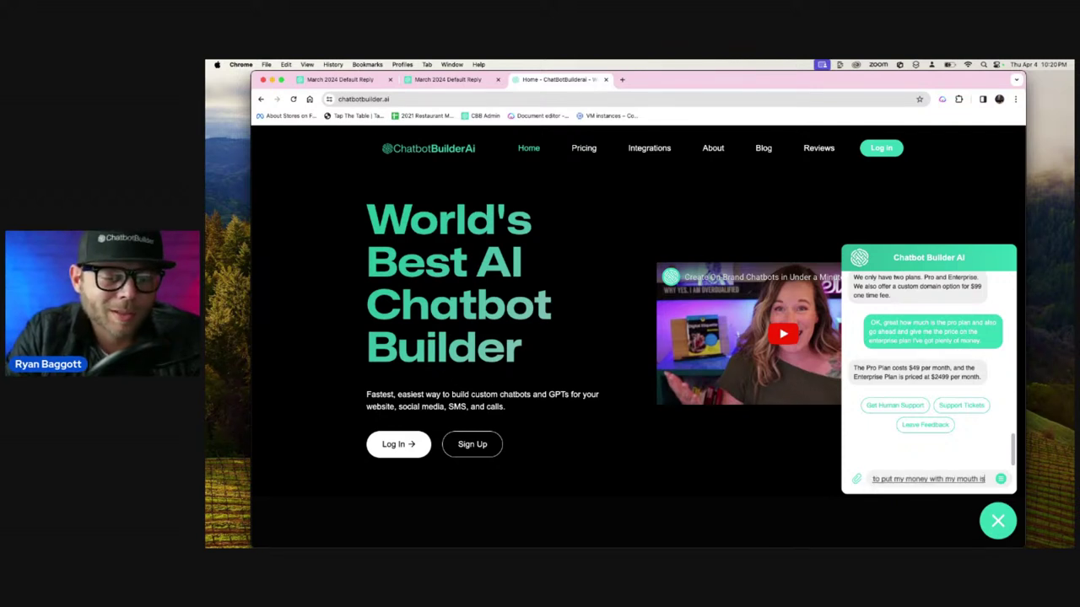
text(. Go ahead and give me the)
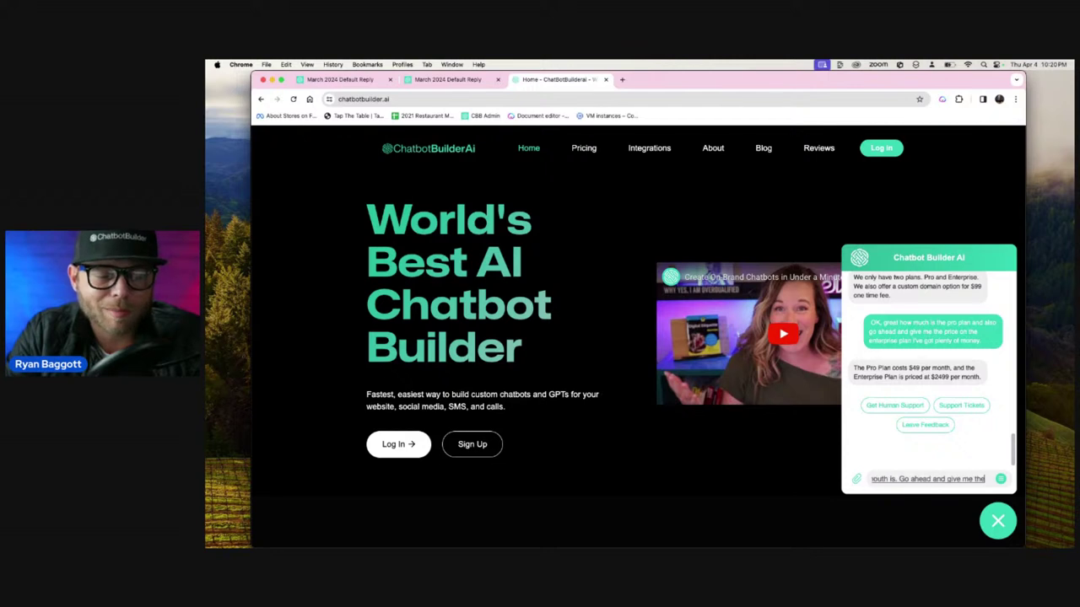
text( link so I can buy that enterprise plan)
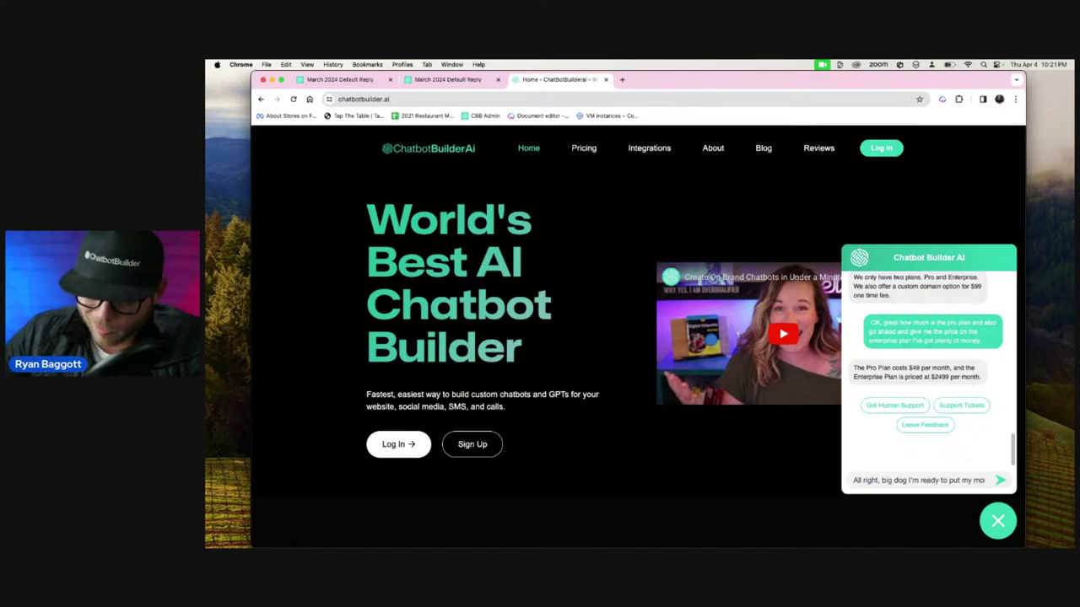
key(Return)
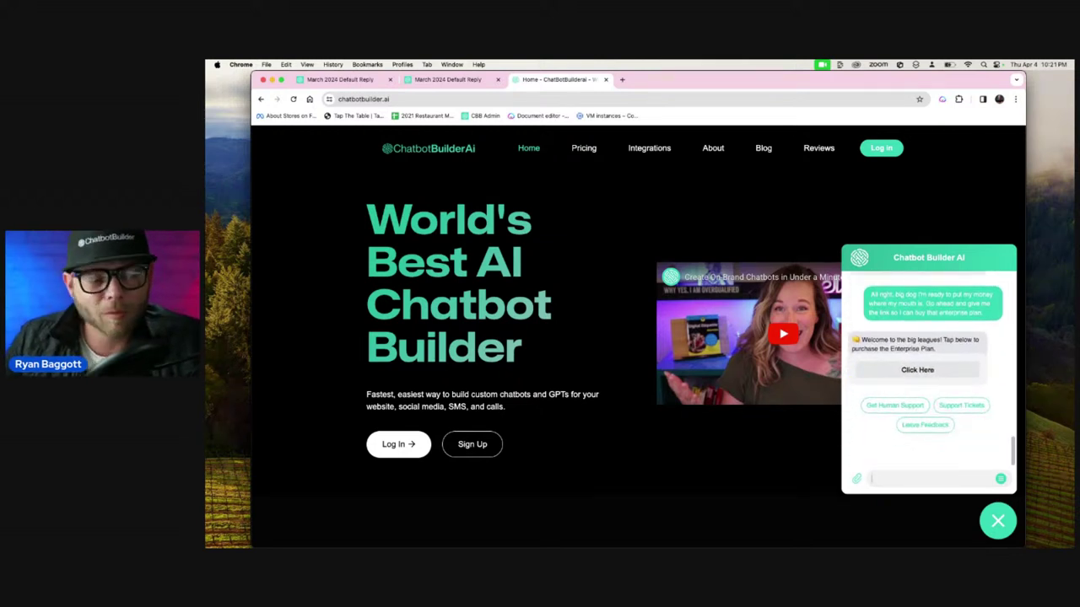
click(890, 369)
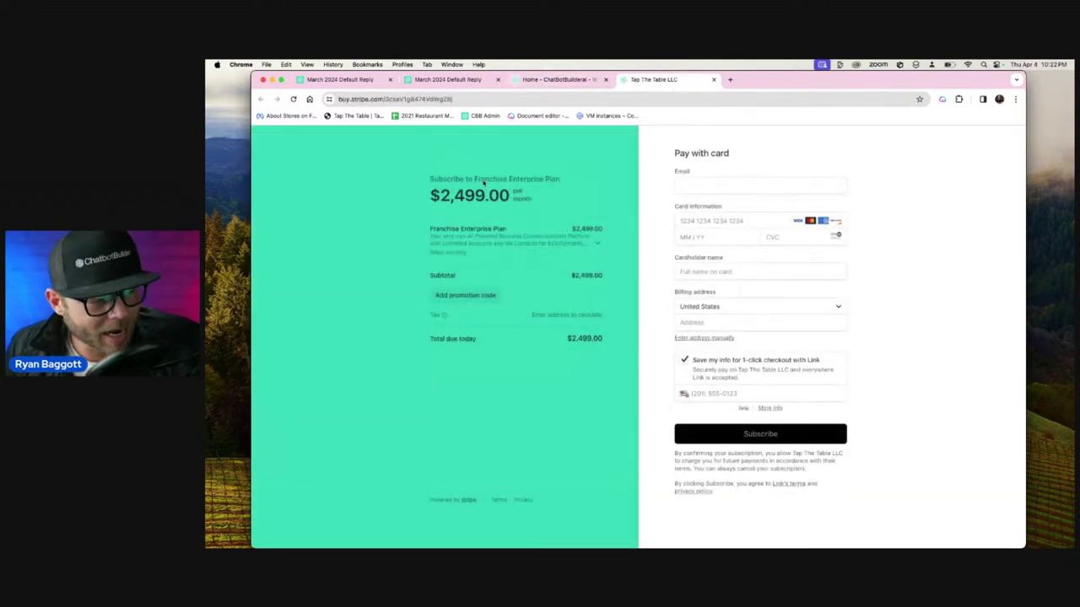
click(714, 80)
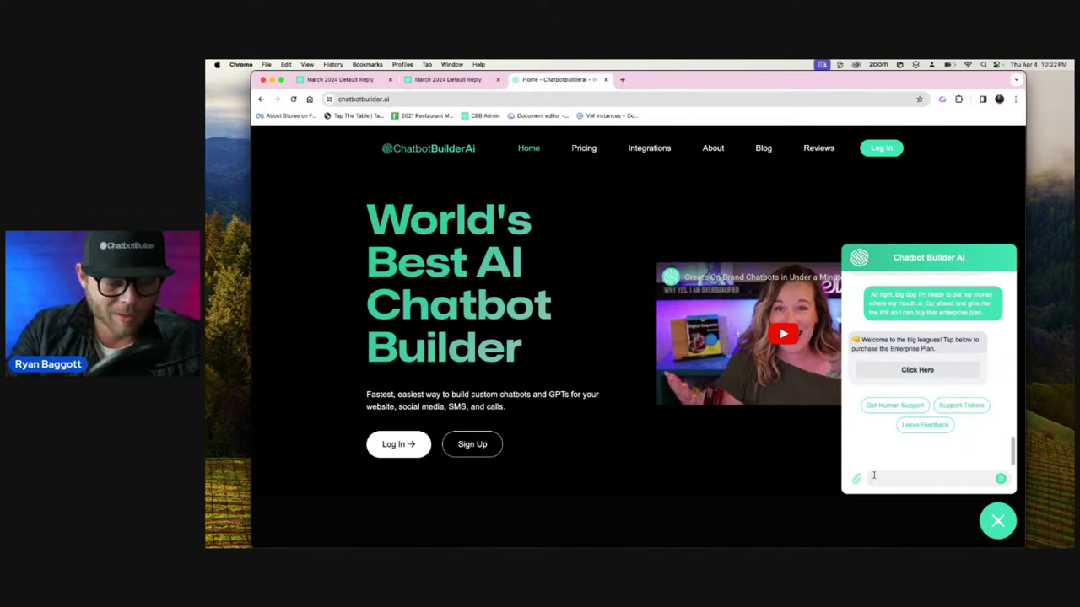
click(873, 475)
Step: Send a praise message, then dictate and send a request for documentation to read
text(Wow that was)
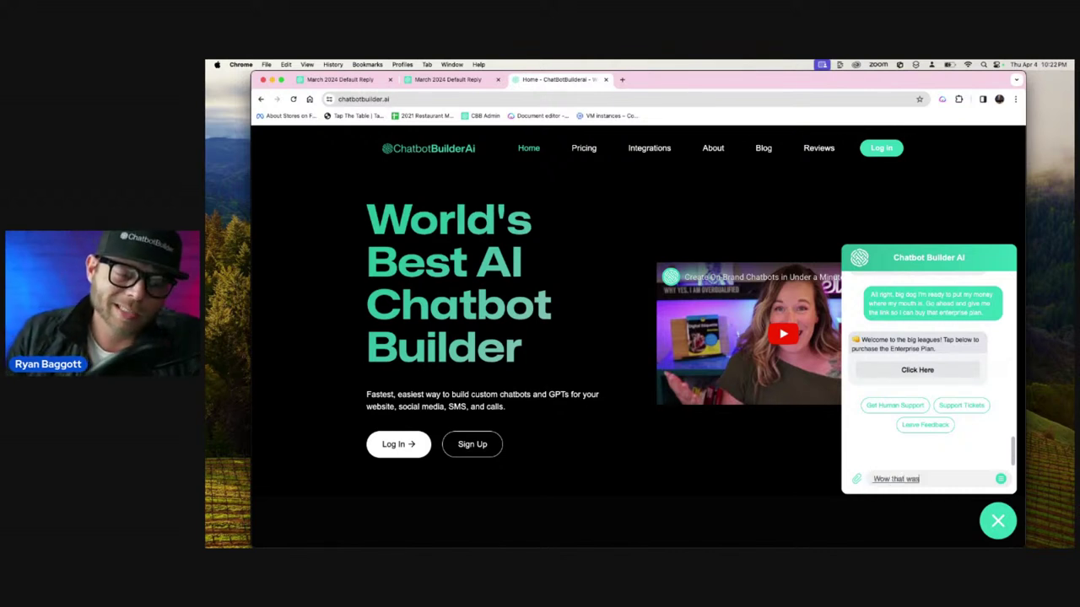
text( fantastic. He really offered great)
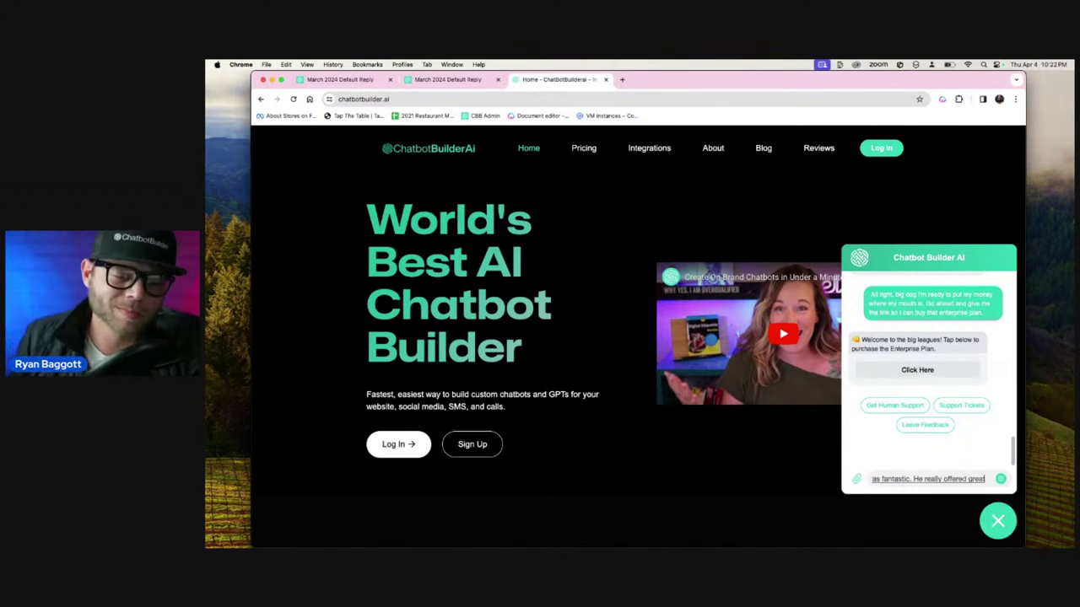
text( service.)
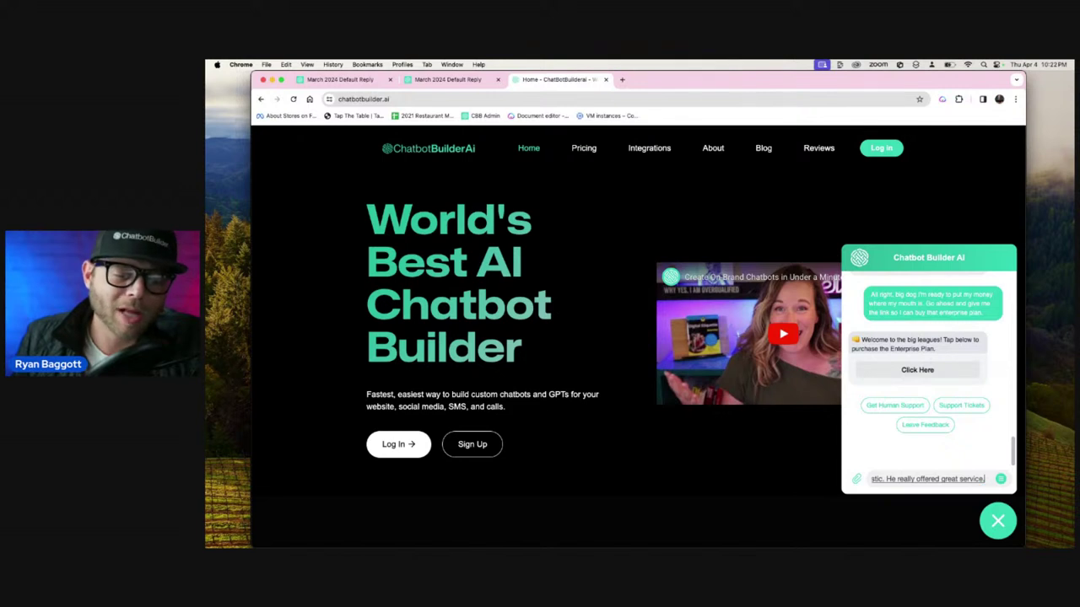
text( Your platform is great)
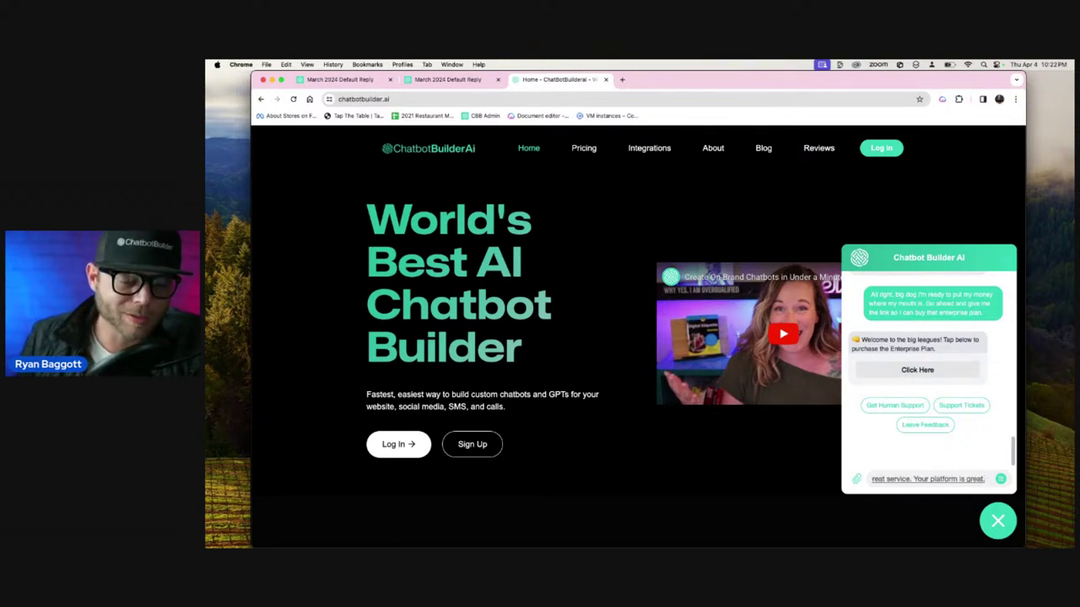
text( and so is your team)
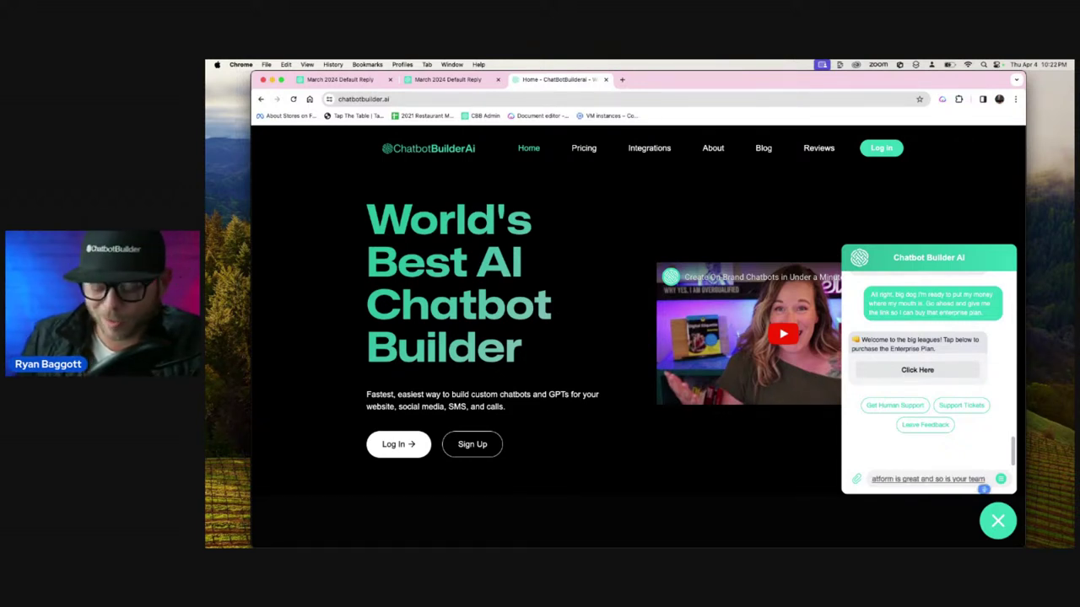
text(. I think I'm gonna have to be all in)
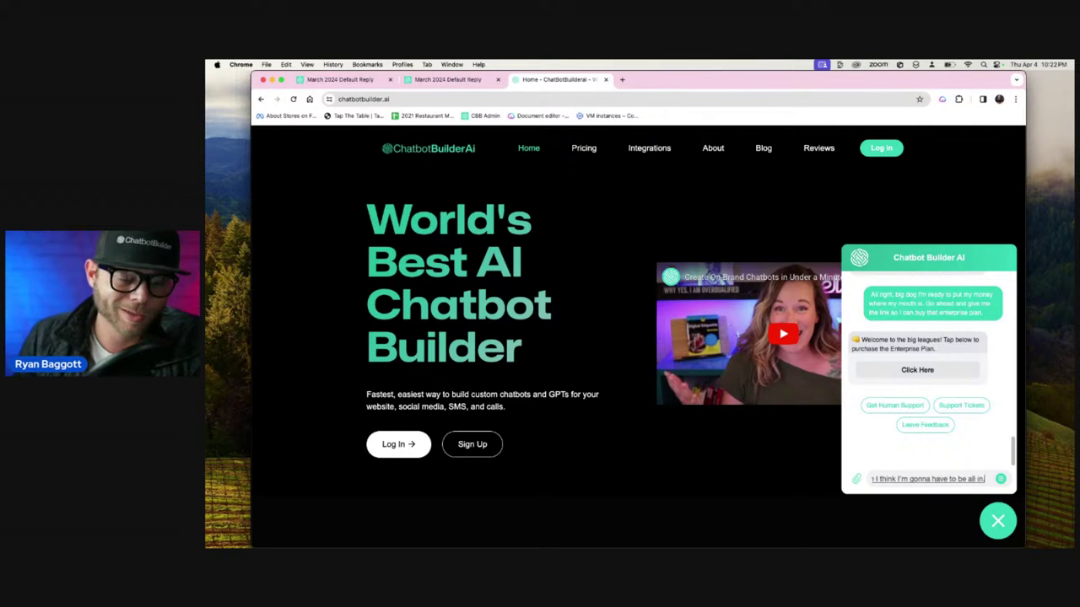
text(.)
key(Return)
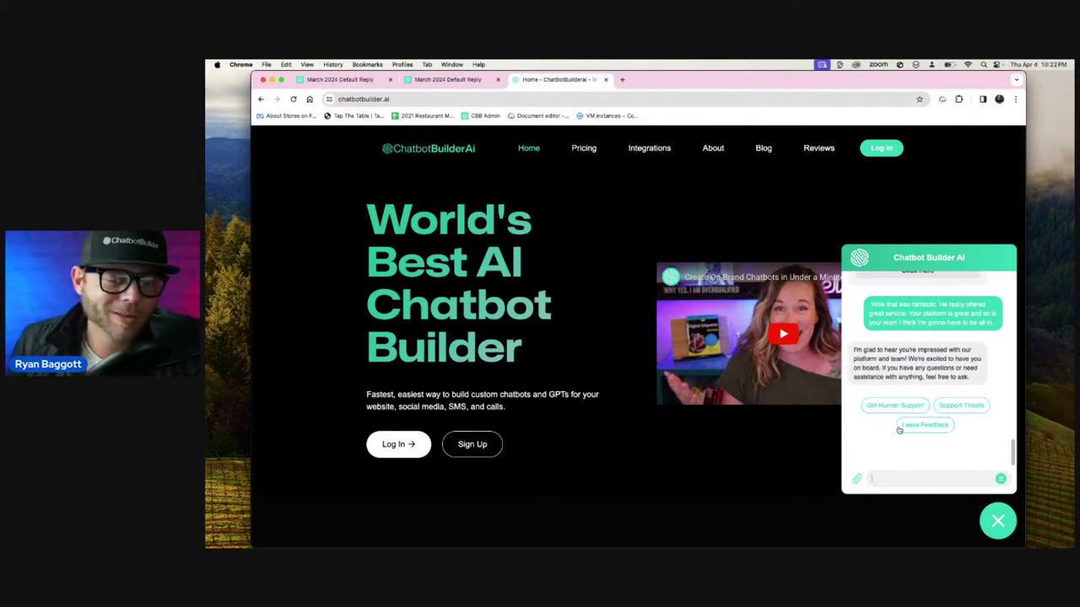
click(915, 478)
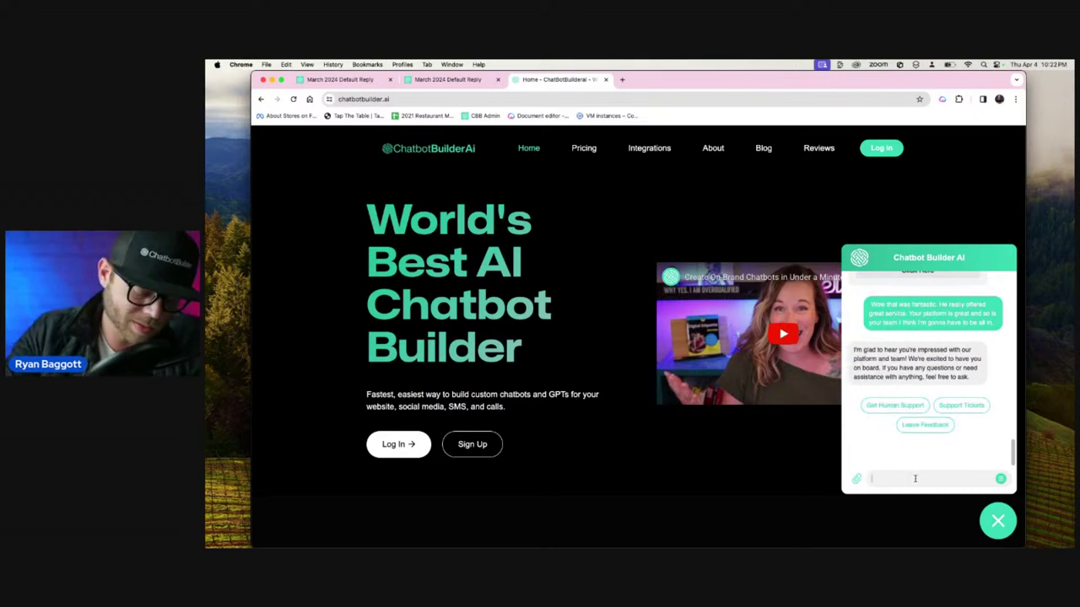
key(ctrl)
key(ctrl)
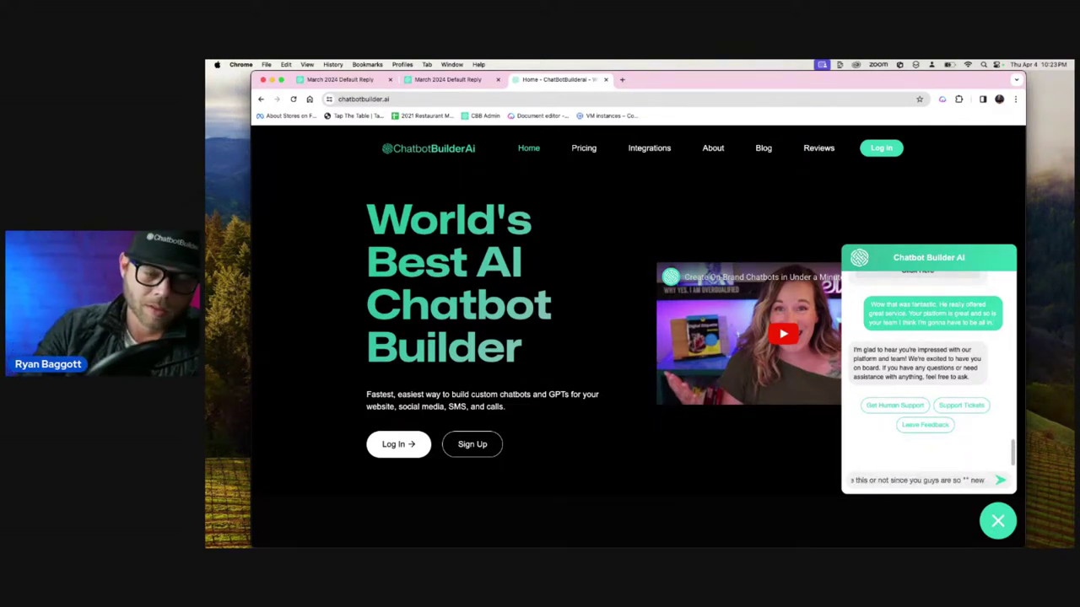
key(Return)
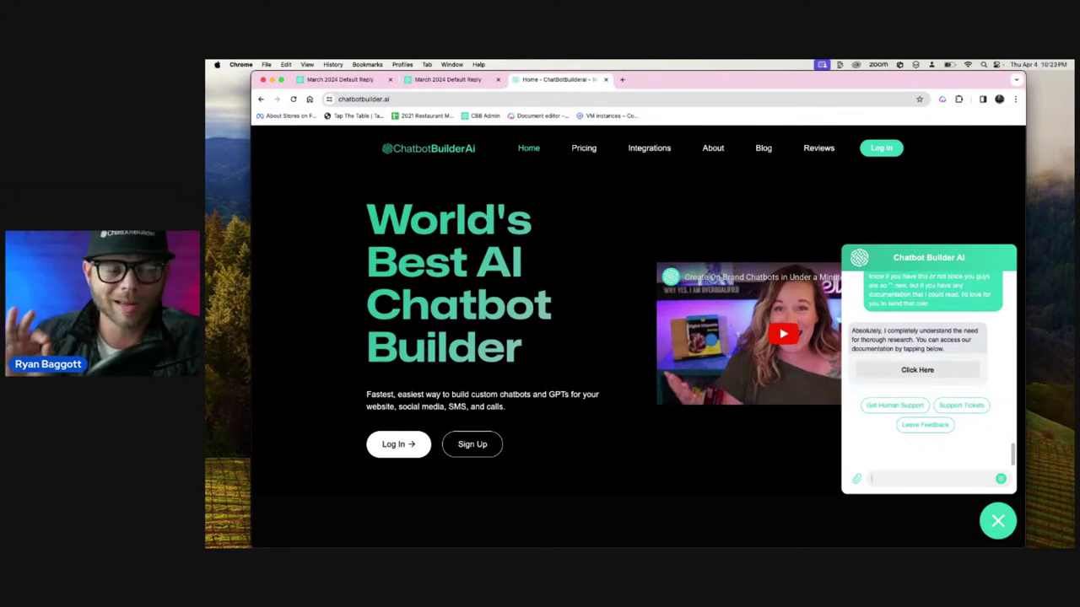
click(913, 483)
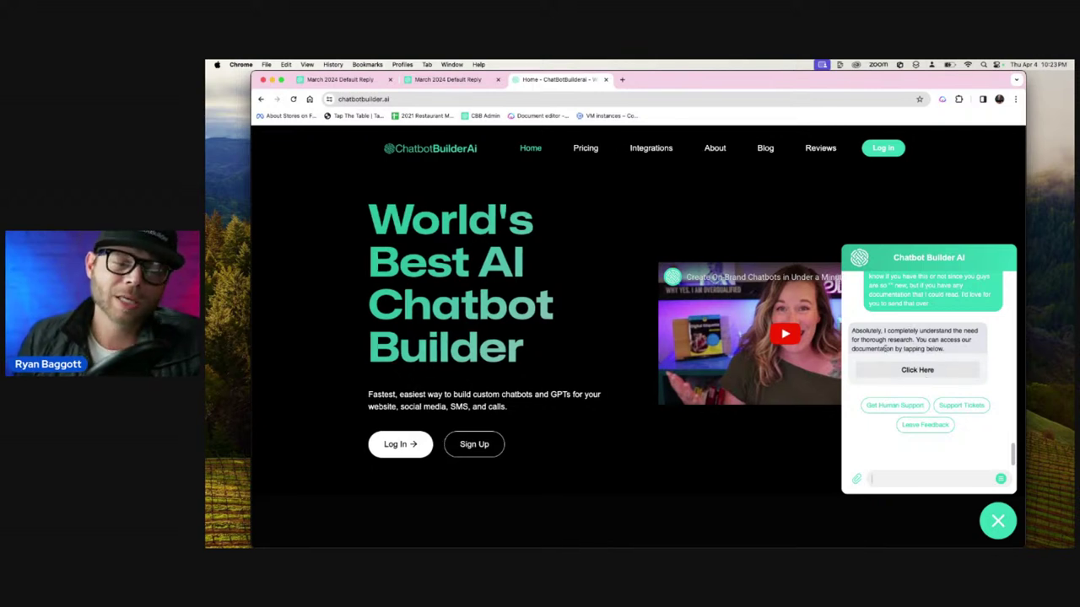
click(943, 369)
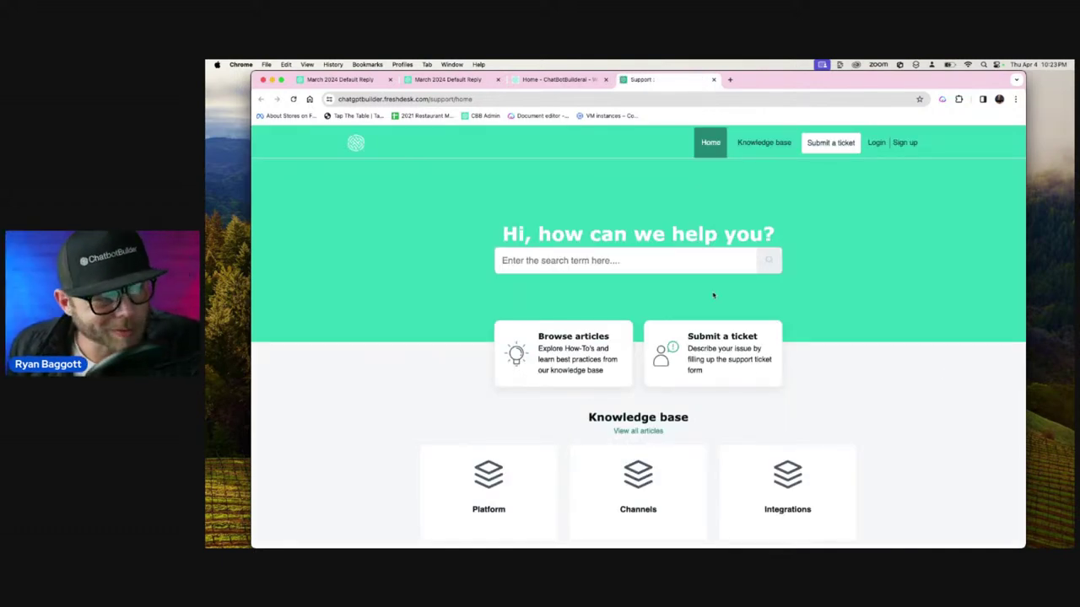
click(714, 81)
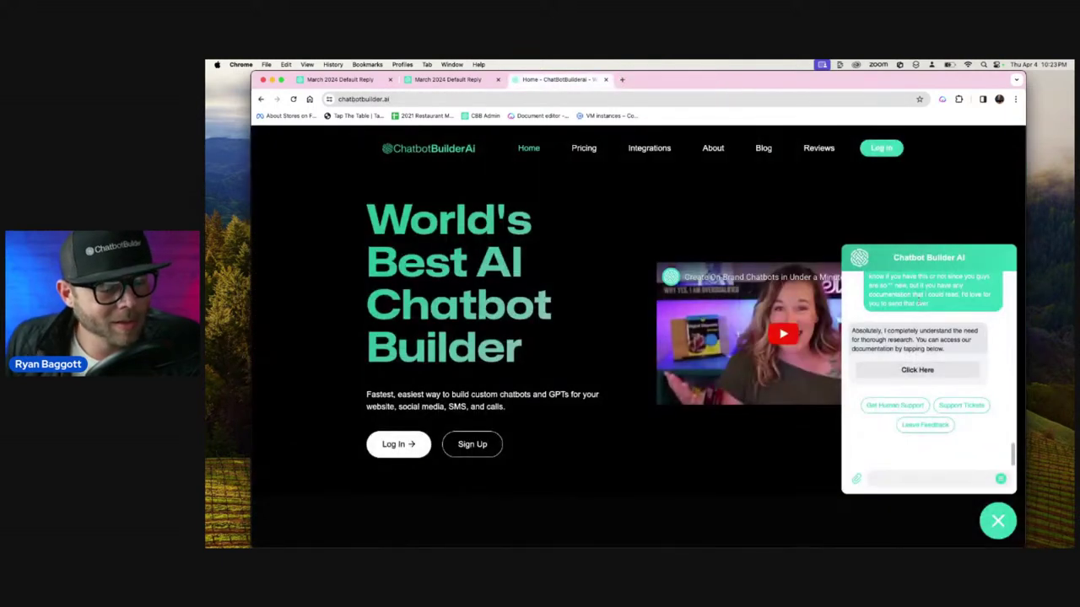
Step: Send a message insisting real programs have APIs and asking for the API documentation link
click(930, 476)
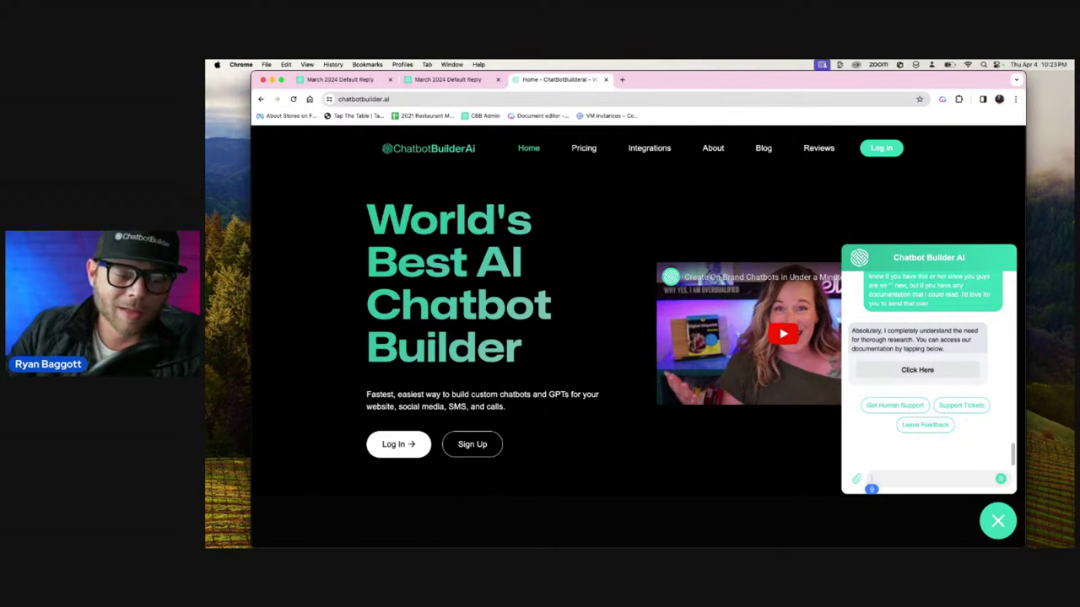
text(listen dude)
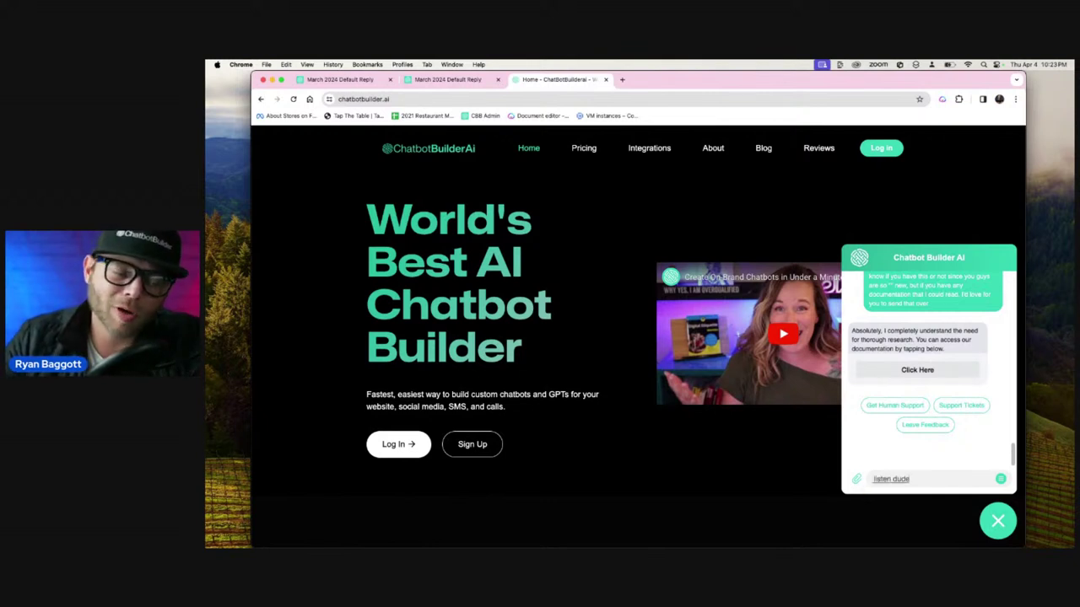
text( you probably have a lot of beginners out)
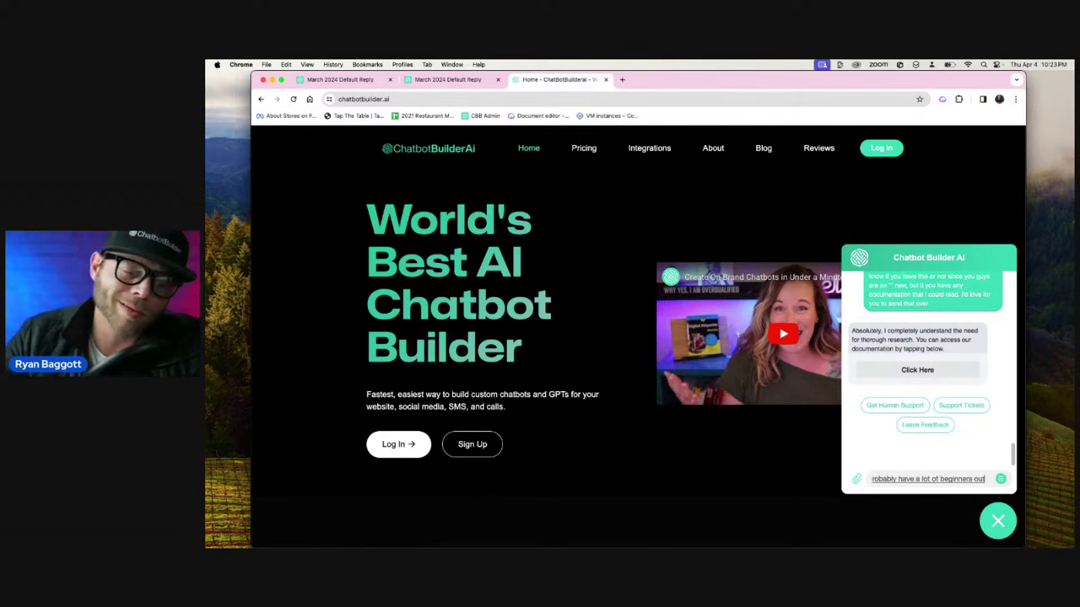
text( there, but I'm an OG coding)
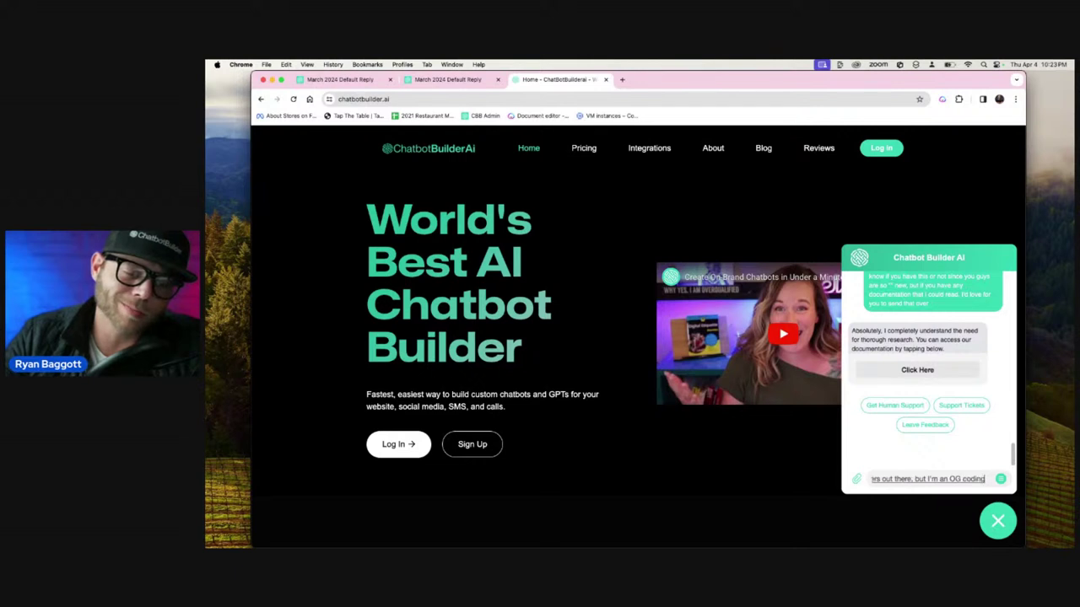
text( expert and I wasn't referring to y)
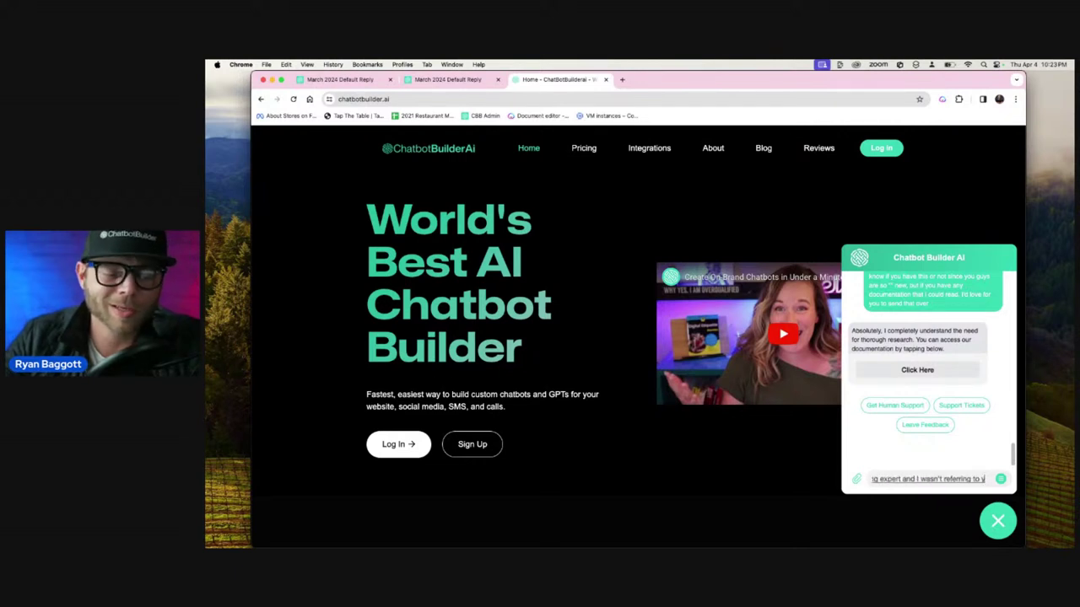
text(our silly beginner document)
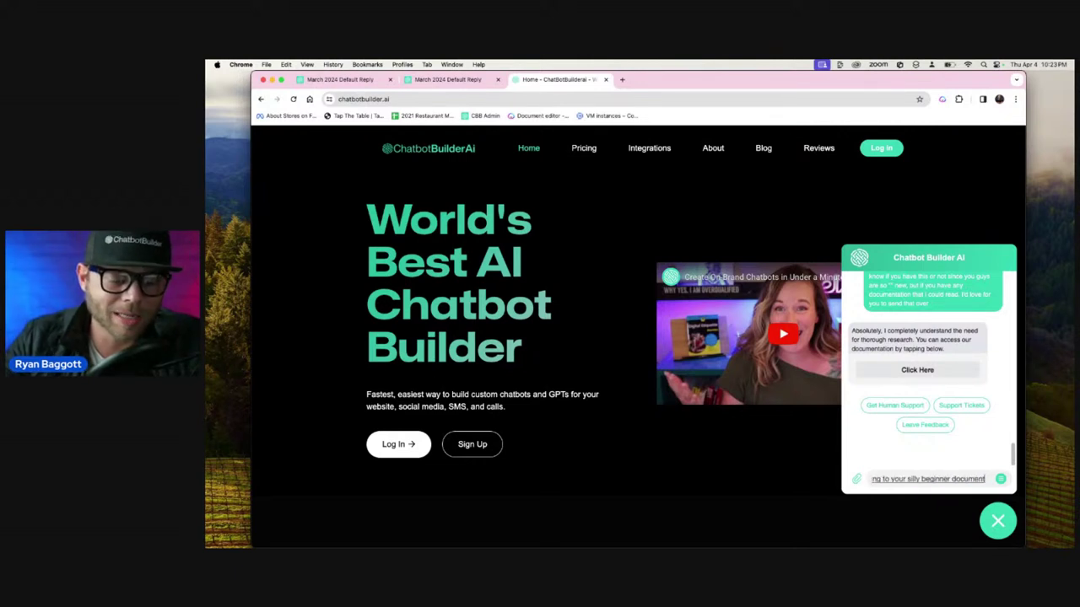
text(ation...)
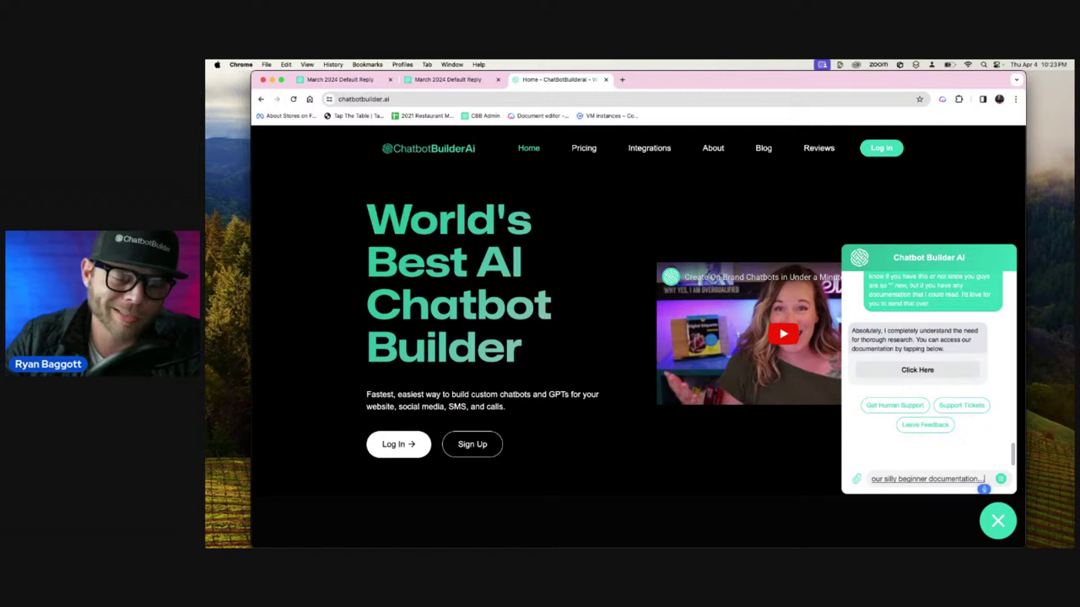
text( Don't you guys have an API?)
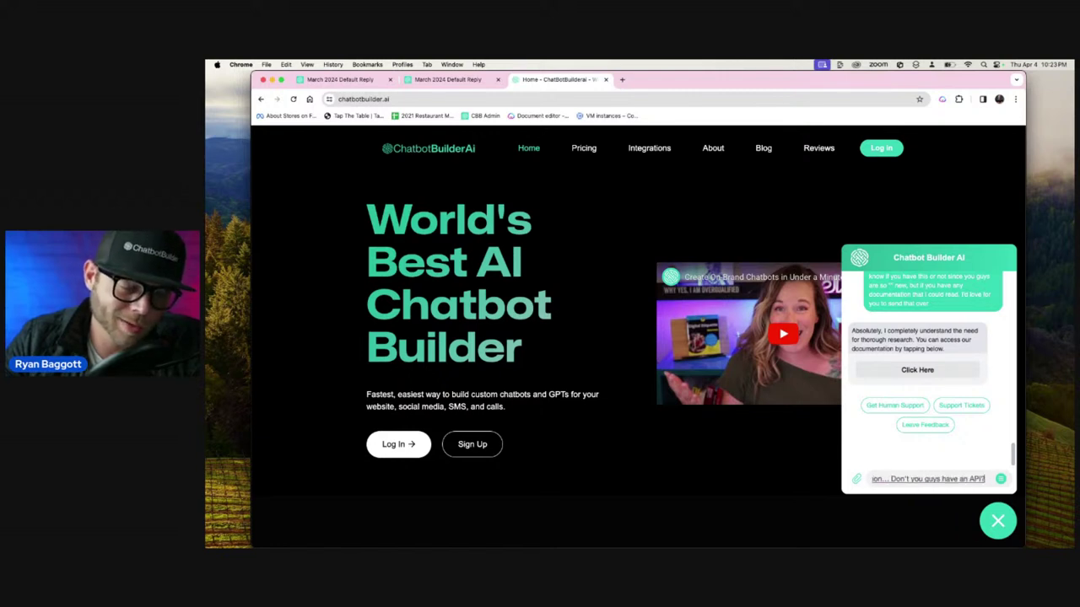
key(BackSpace)
text(all real prog)
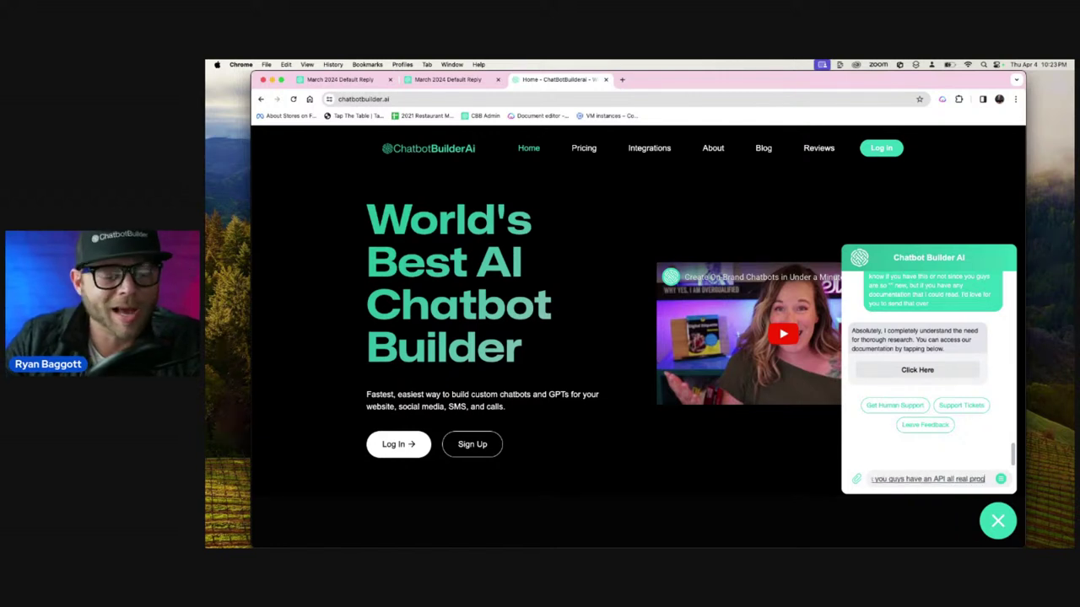
text(rams have API these days?)
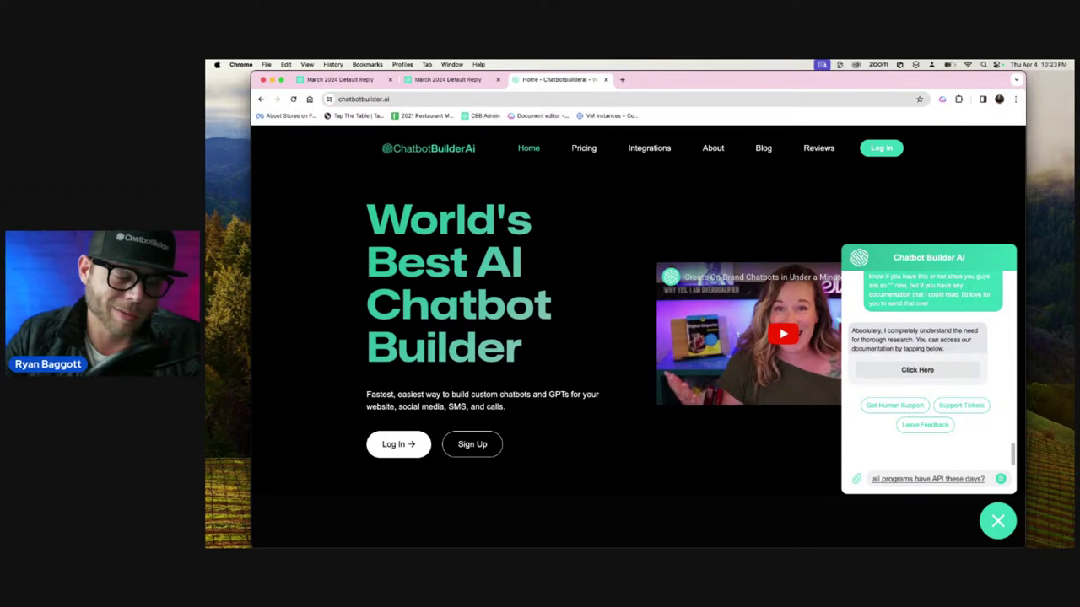
key(BackSpace)
text(I was absolutely)
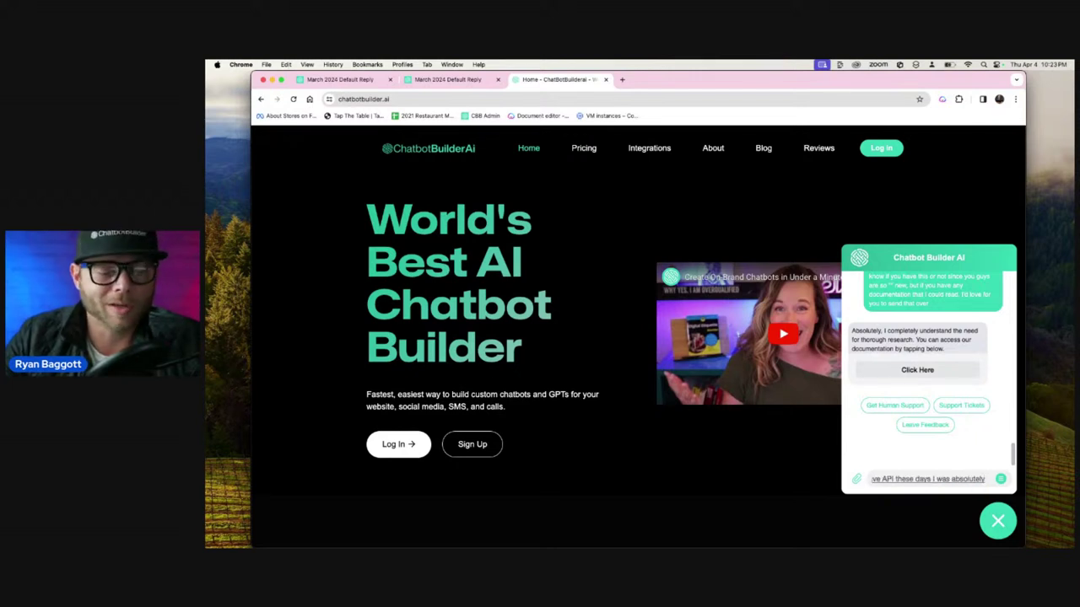
text( sure that you'd be able to send me your)
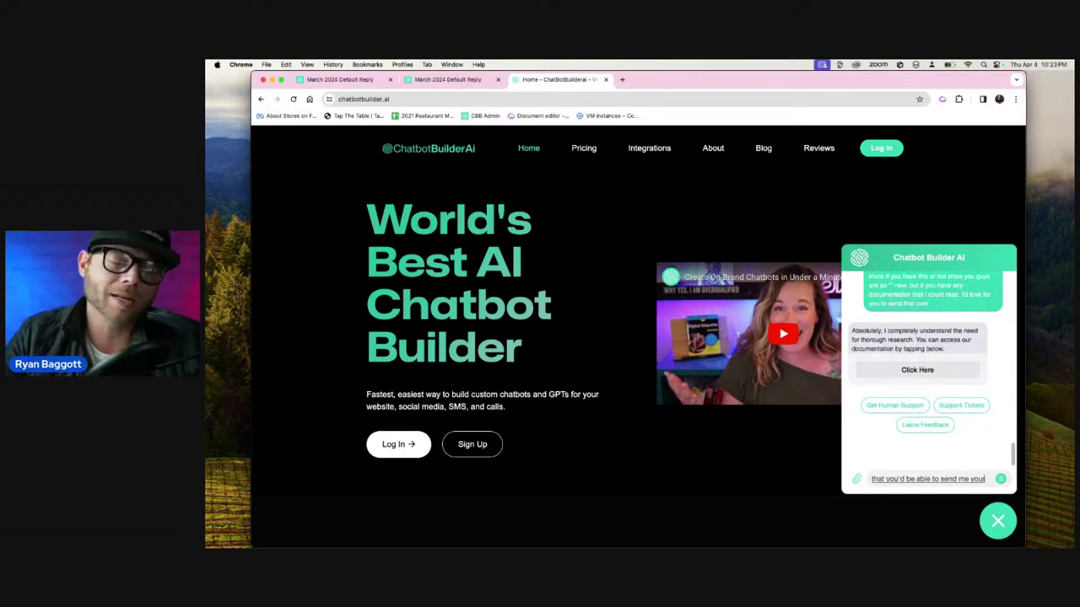
text( API documentation link)
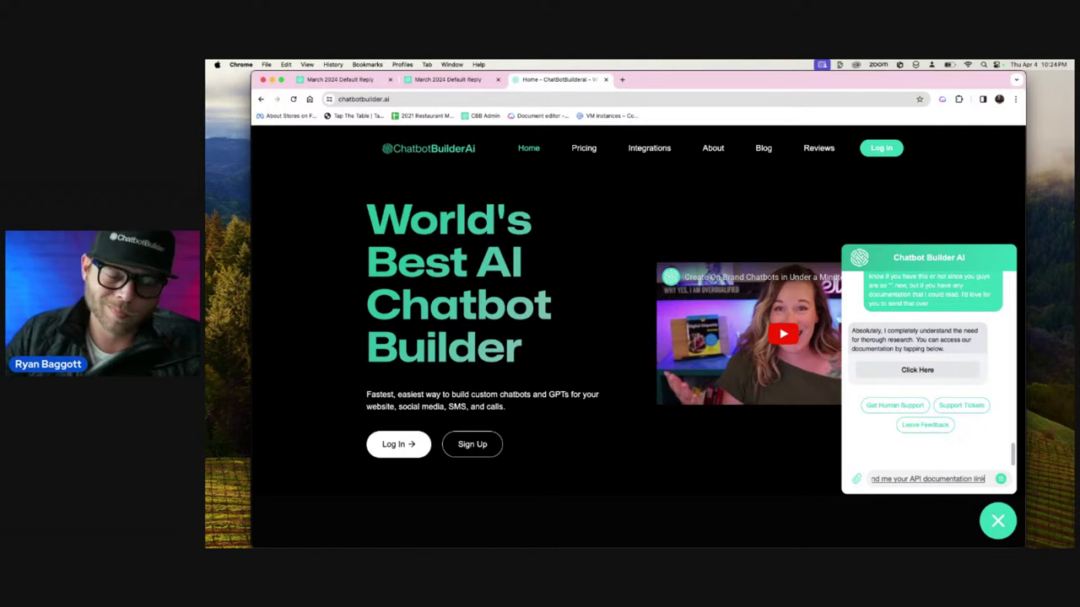
key(Return)
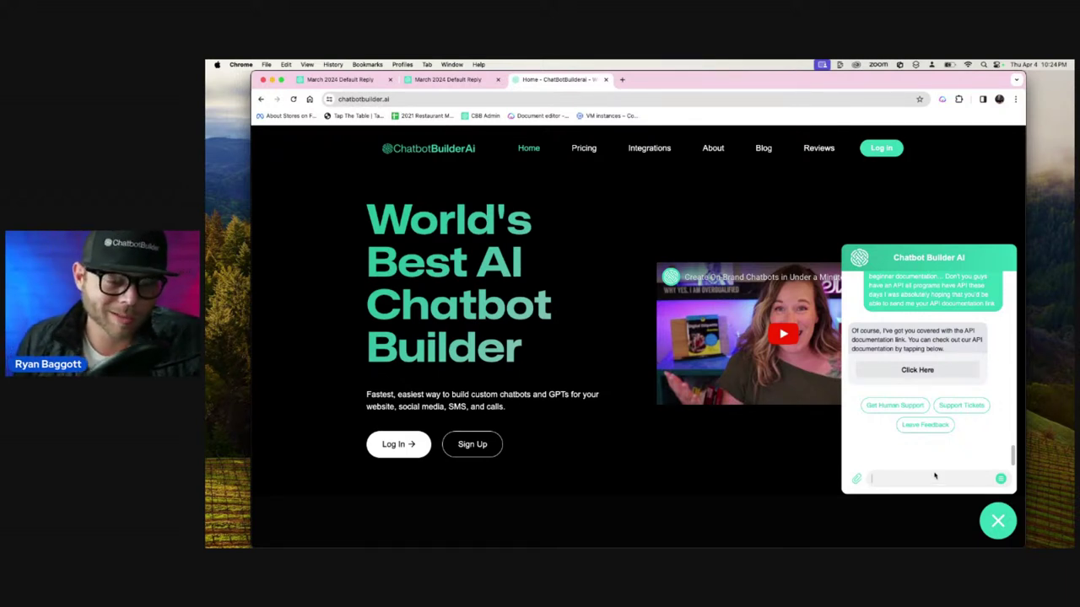
click(882, 374)
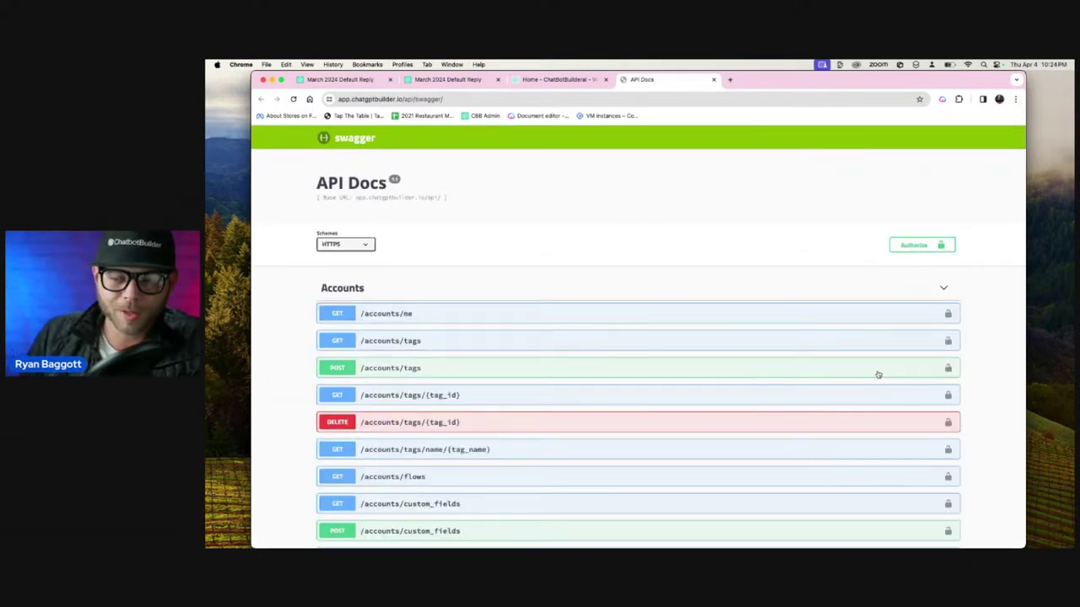
click(713, 81)
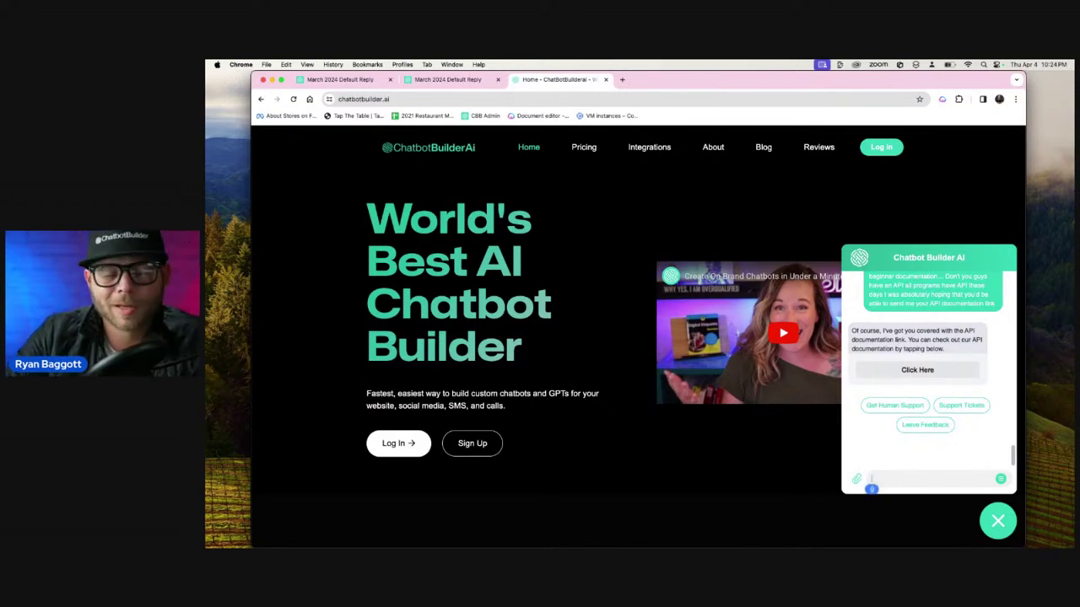
Step: Send 'listen this is all great and fantastic…' requesting to talk to a celebrity
text(listen this is)
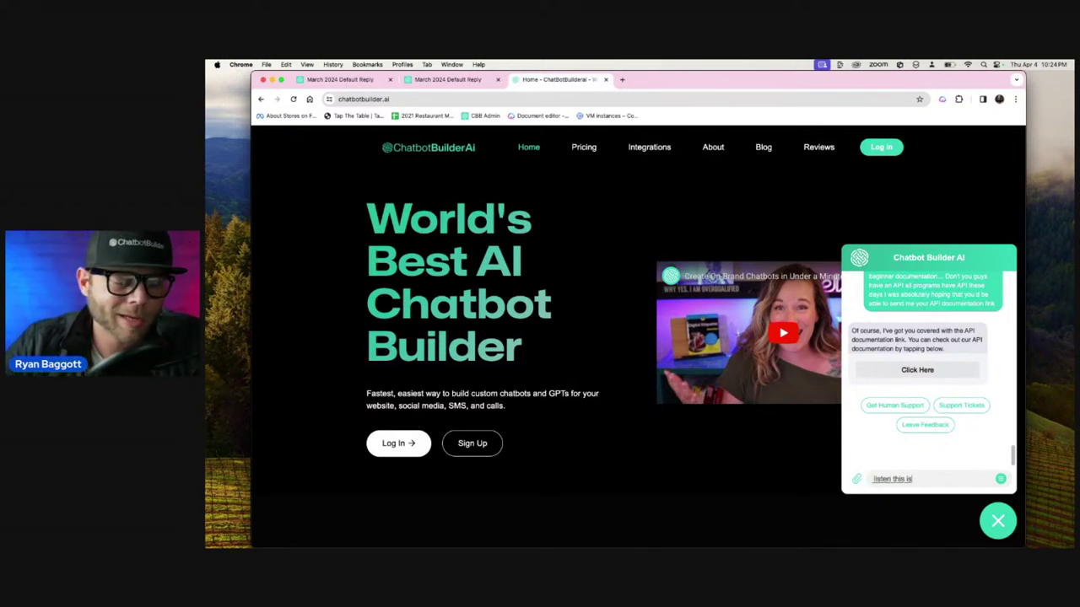
text( all great and fantastic bu)
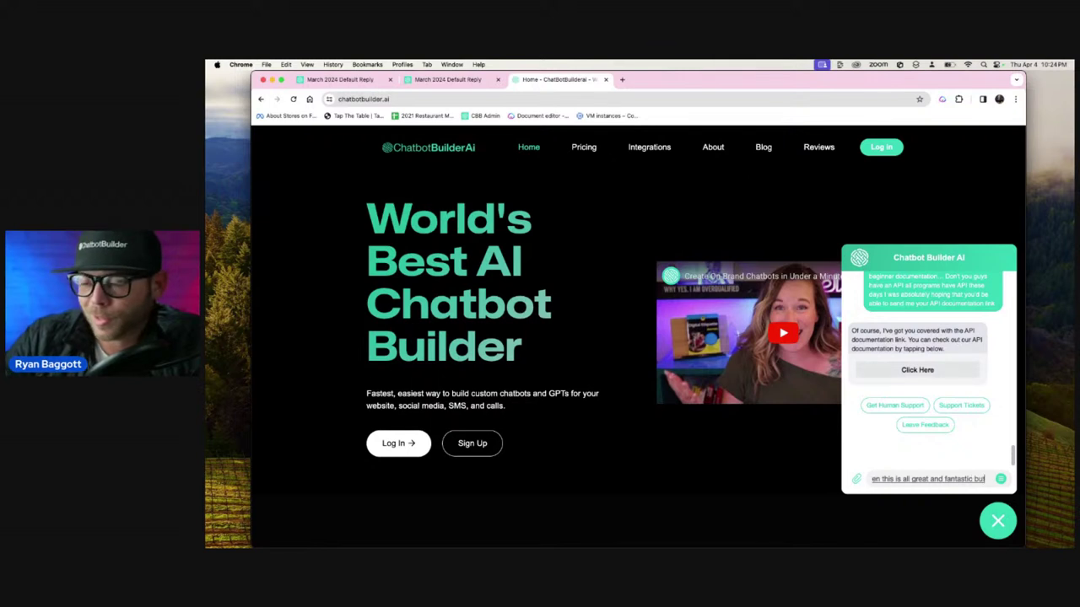
text(t at this point in time, I'm go)
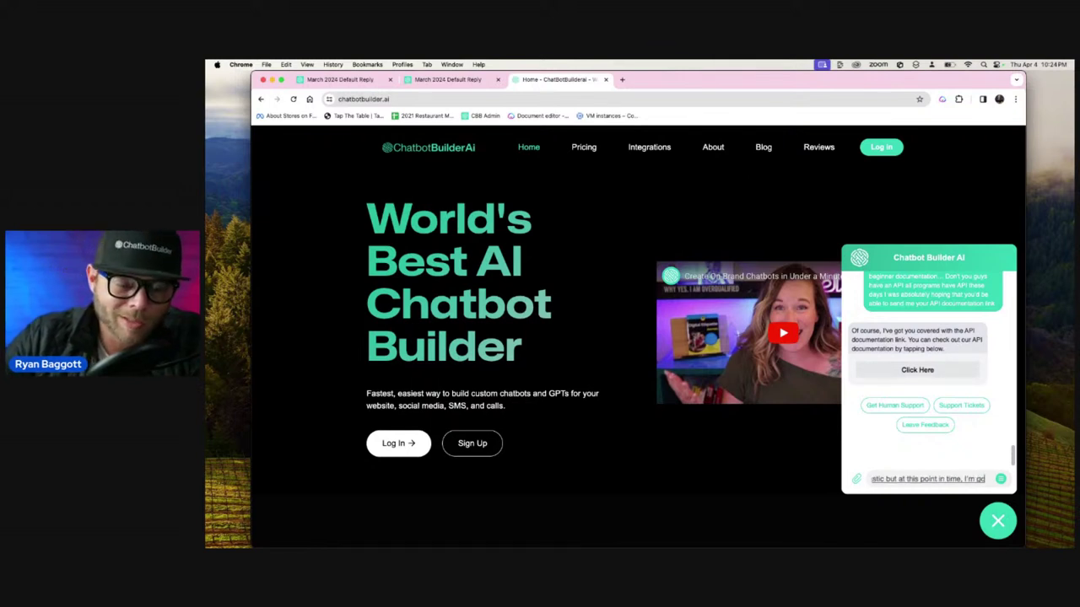
text(nna request to speak with human support)
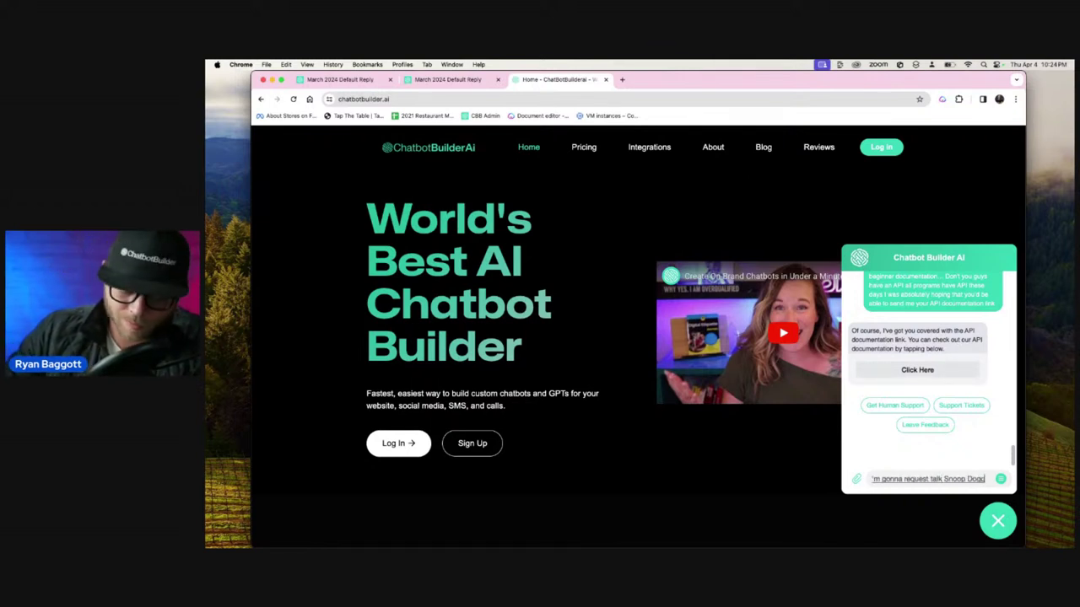
key(Return)
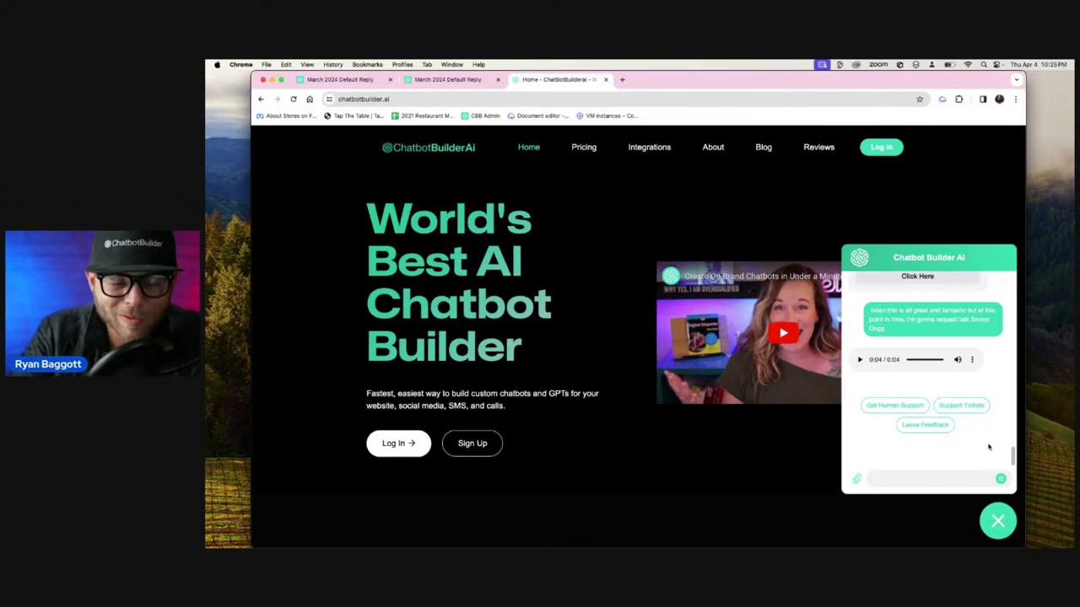
Step: Choose Leave Feedback and begin typing the reply comparing chatbots like Gemini with CBB
click(935, 426)
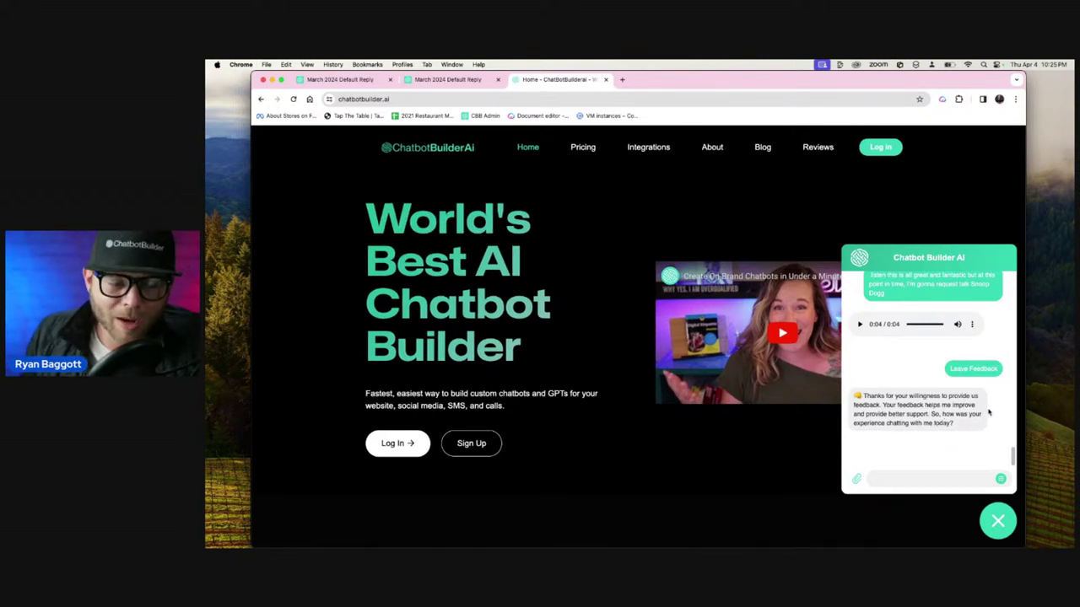
click(947, 481)
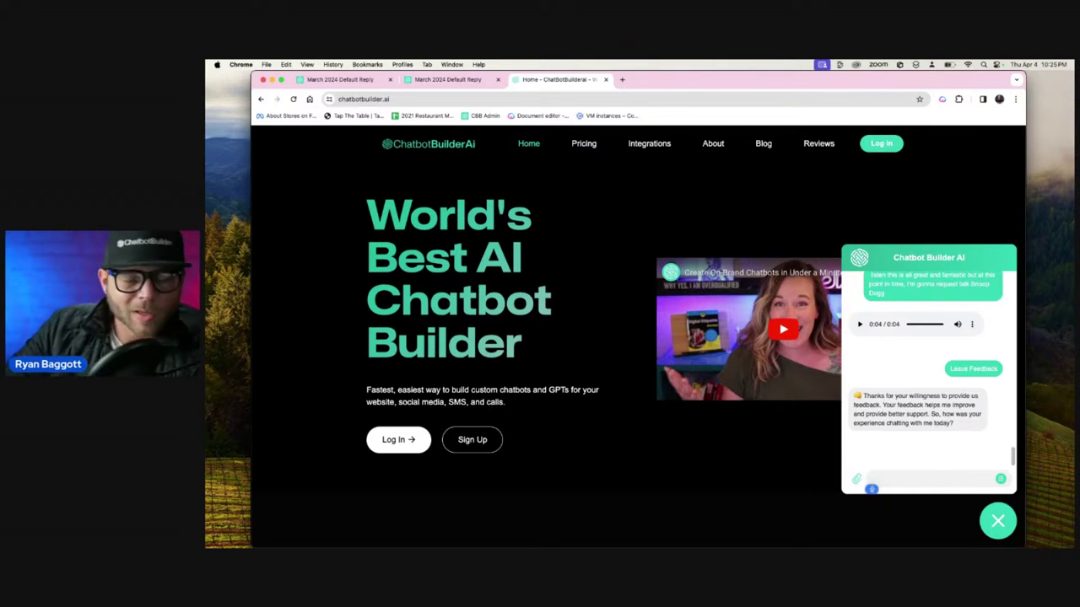
text(well I'll tell you)
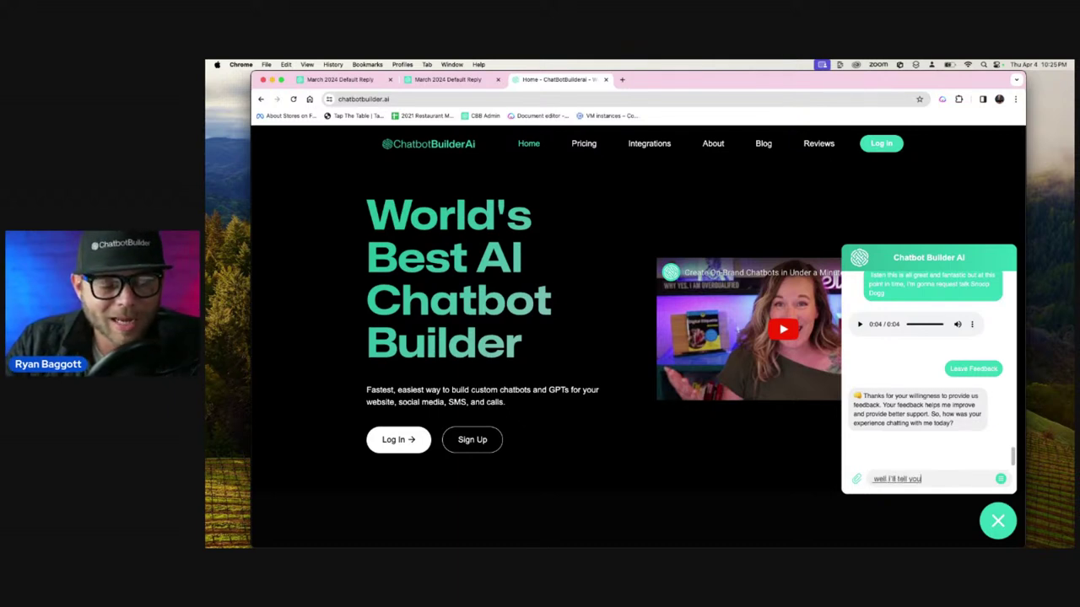
text(, I've had a lot of chat. A lot of chat)
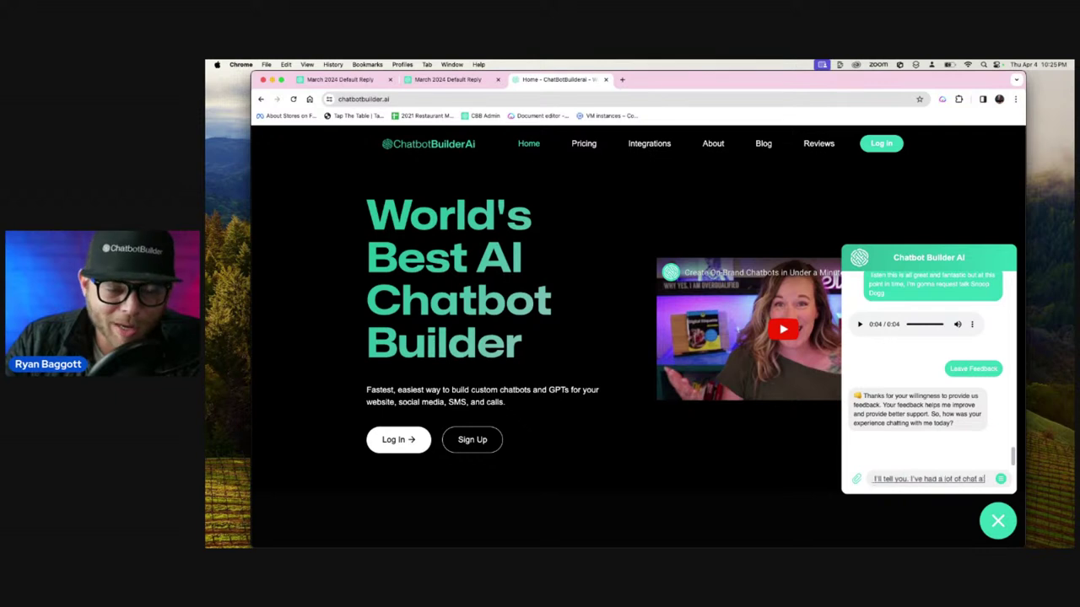
text( bots)
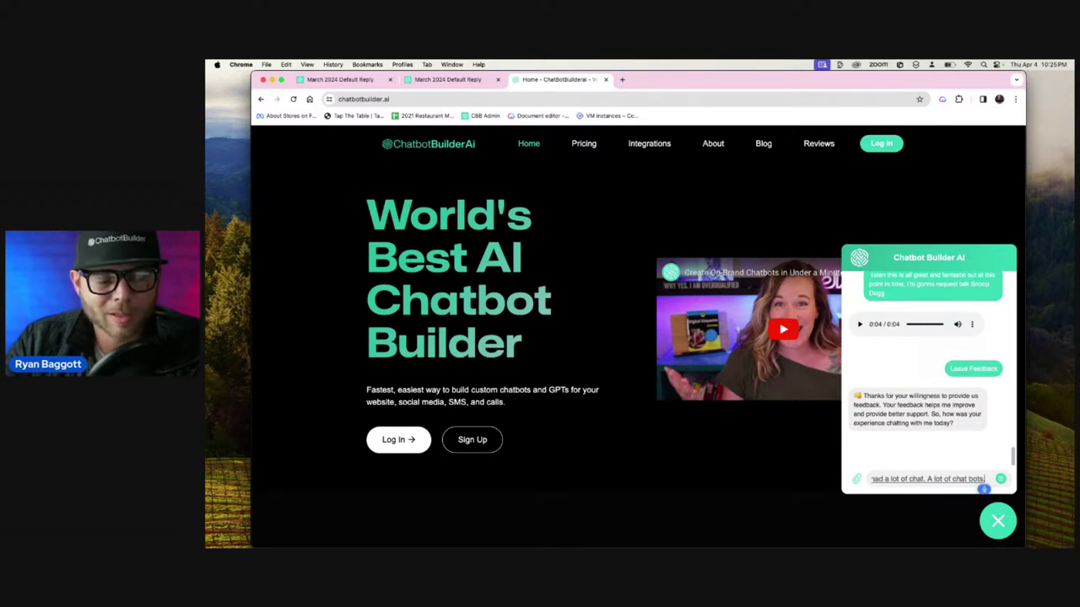
text( Gemini, for example)
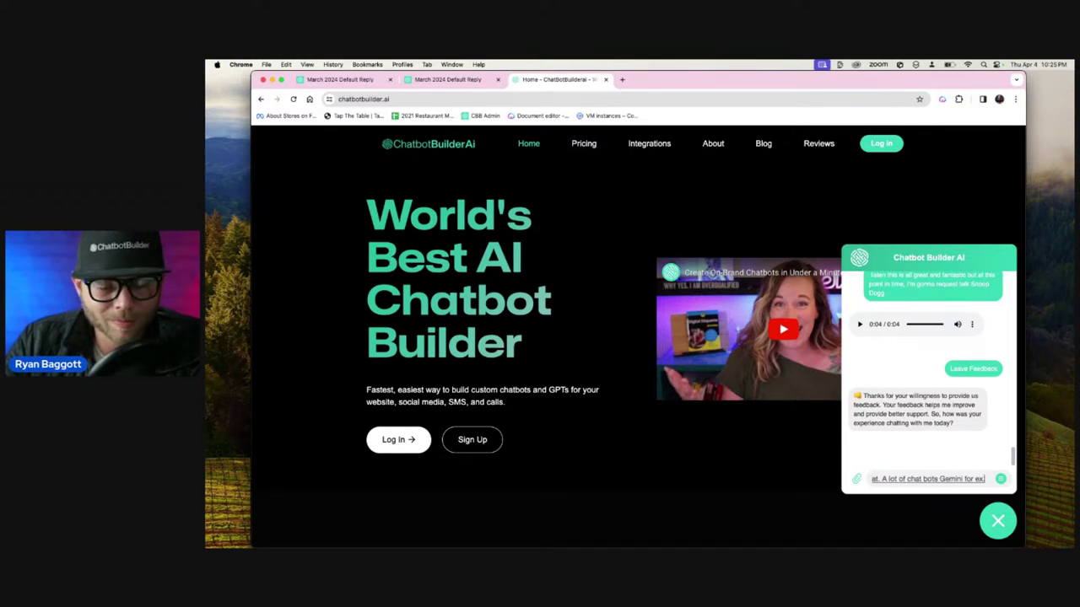
text( I've got a)
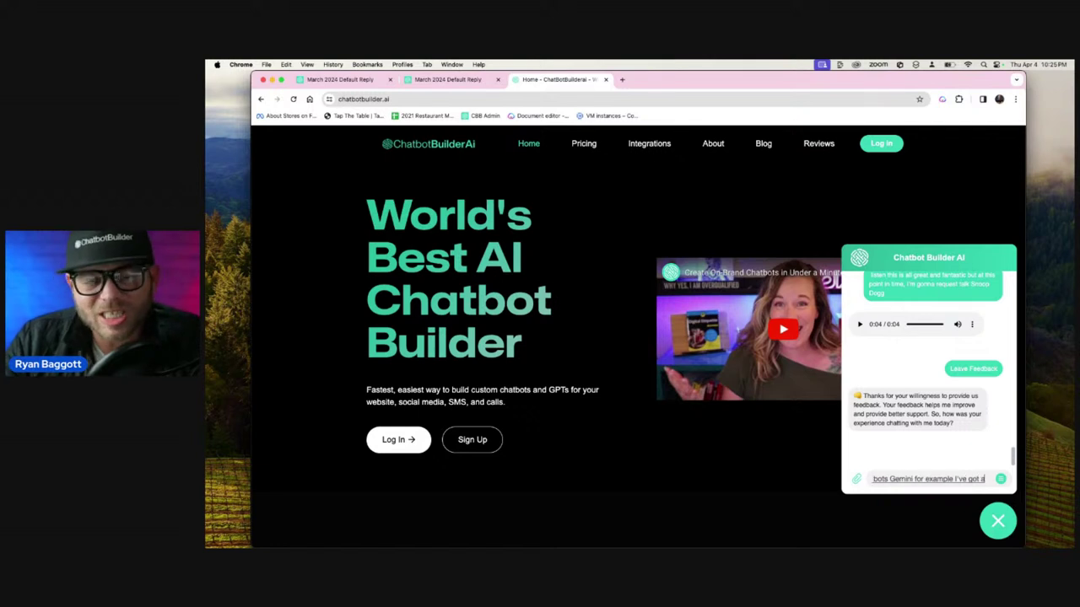
text( friend named chat GPT.)
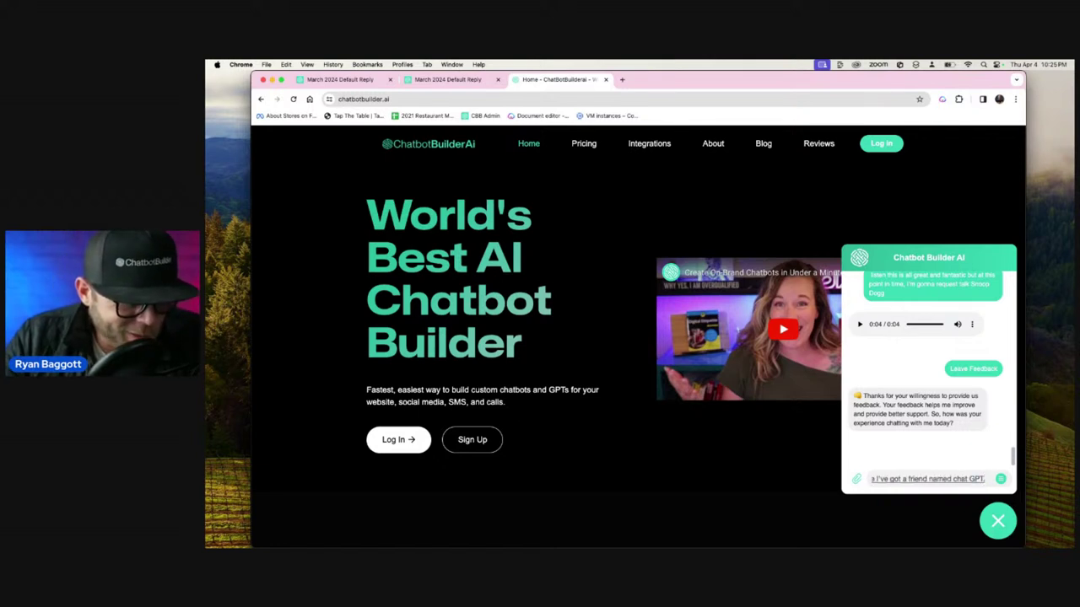
text( I also am acquainted.)
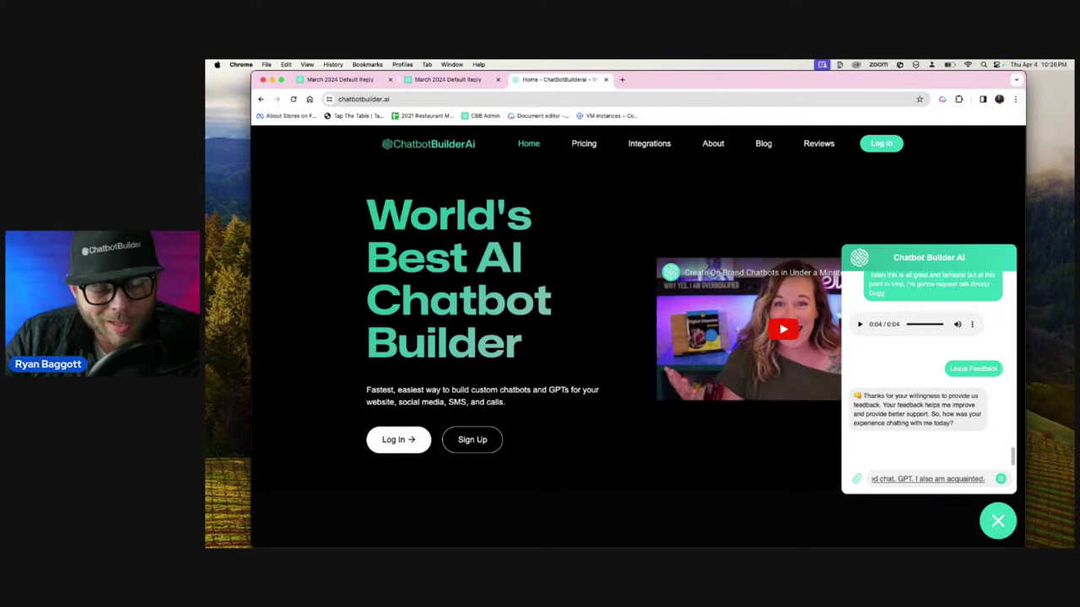
text( with anthropic Homie)
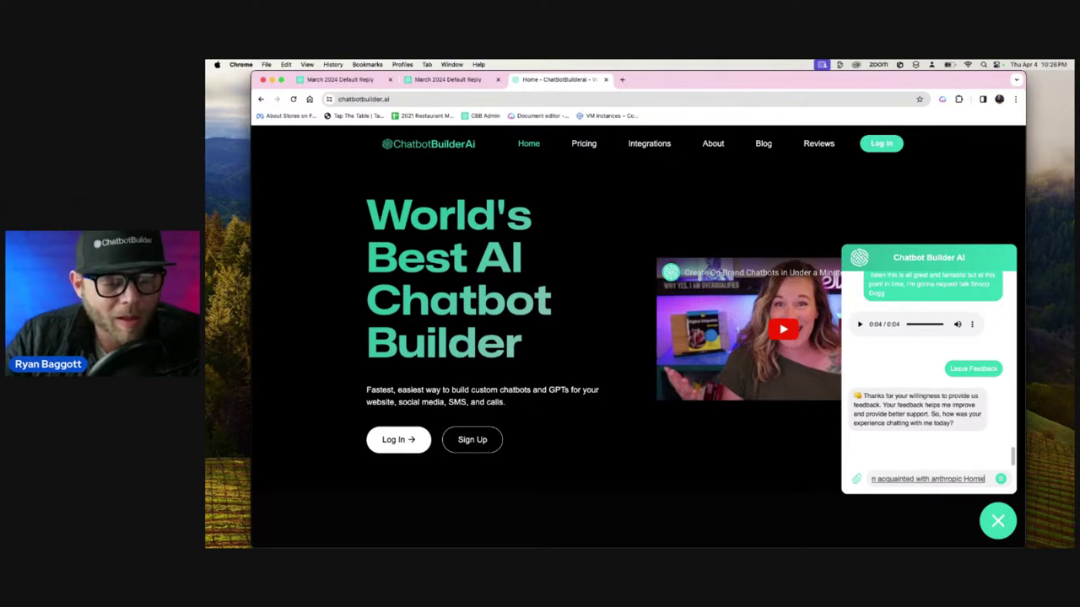
text( name Claude)
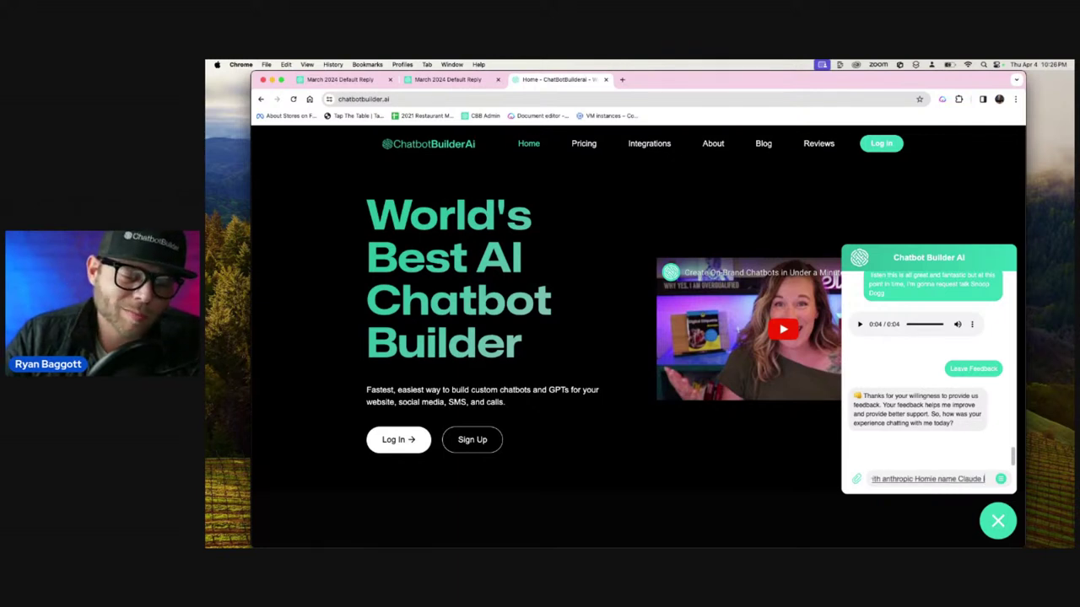
text( I have to say CBB has them all)
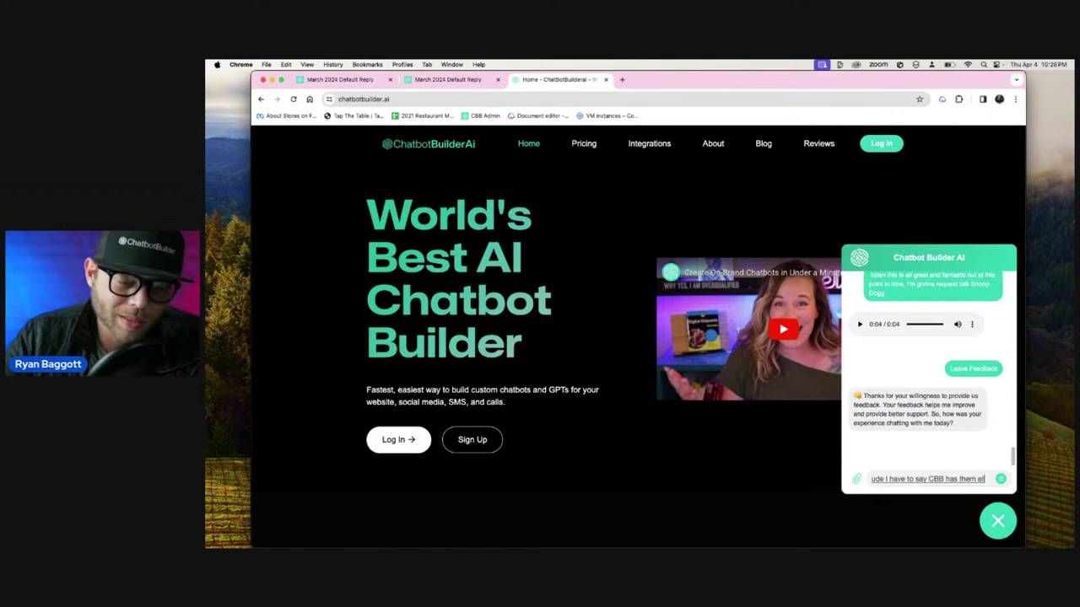
text( beat. How do you)
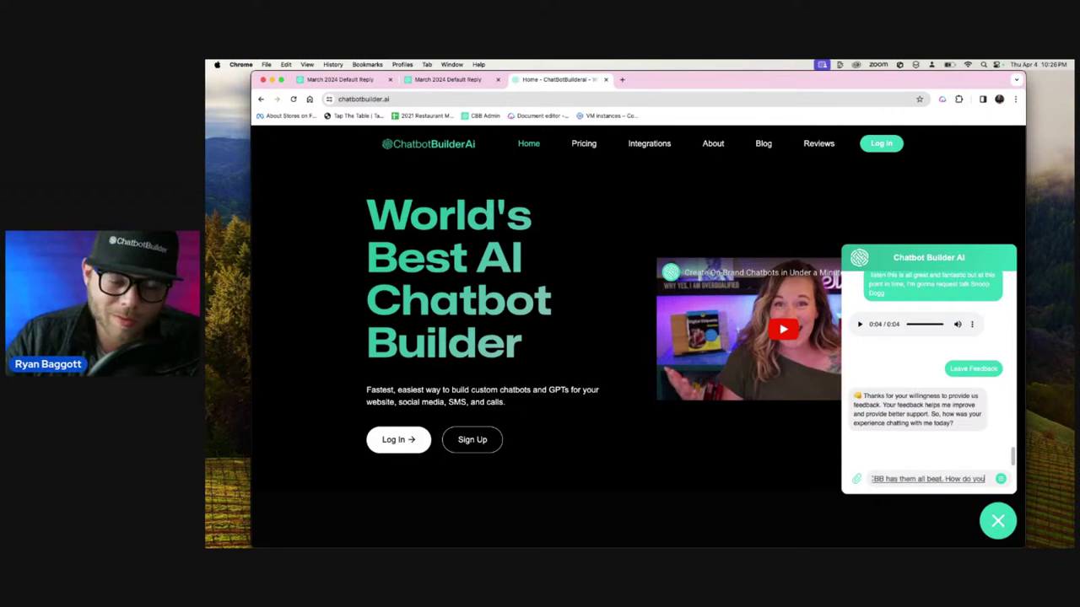
text( do it?)
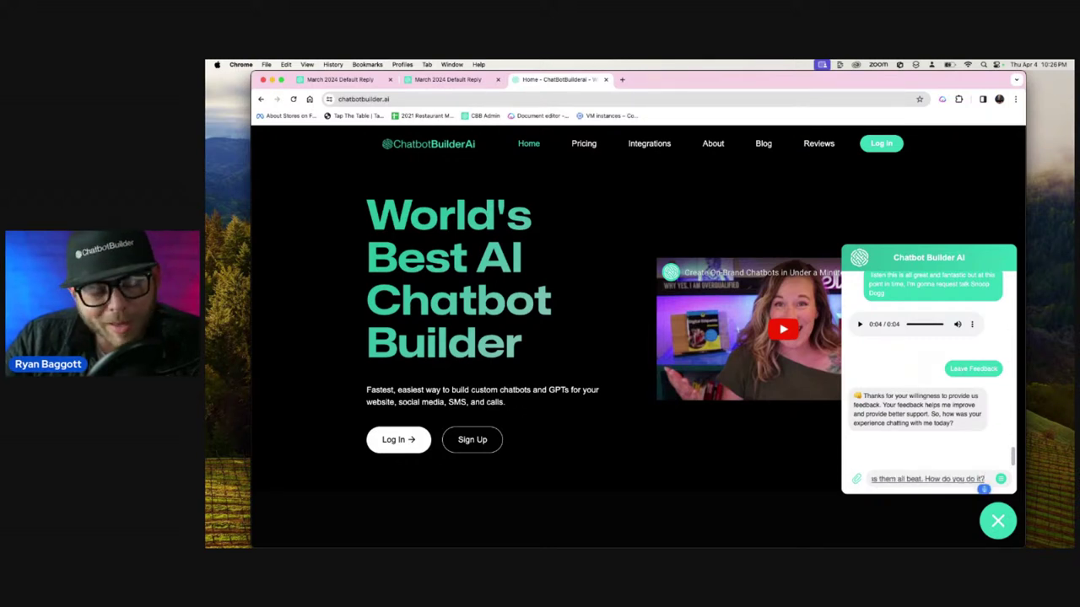
text( I'm amazed)
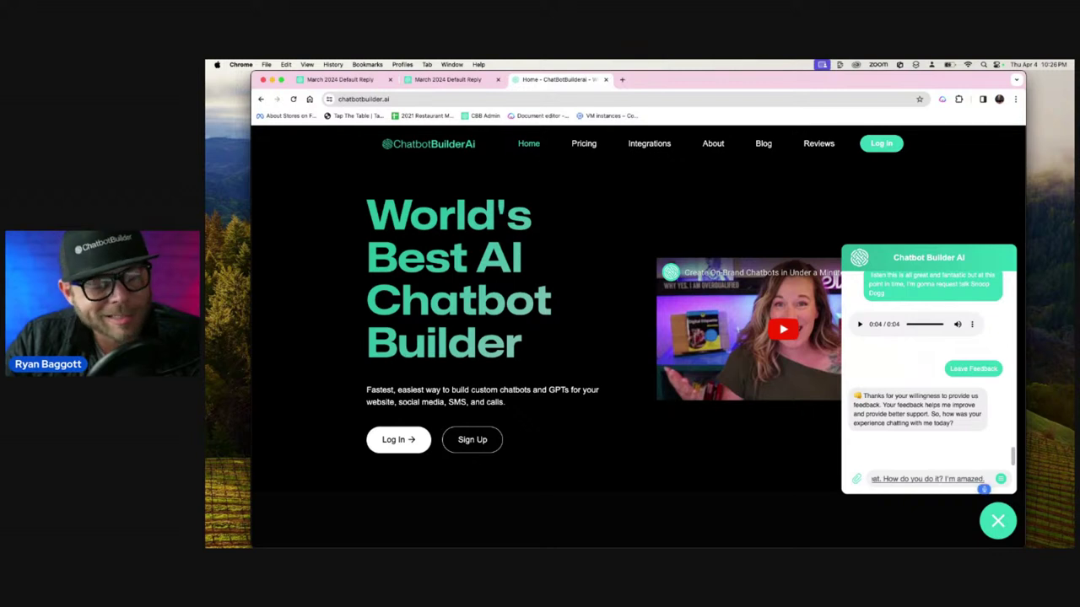
text( that you guys)
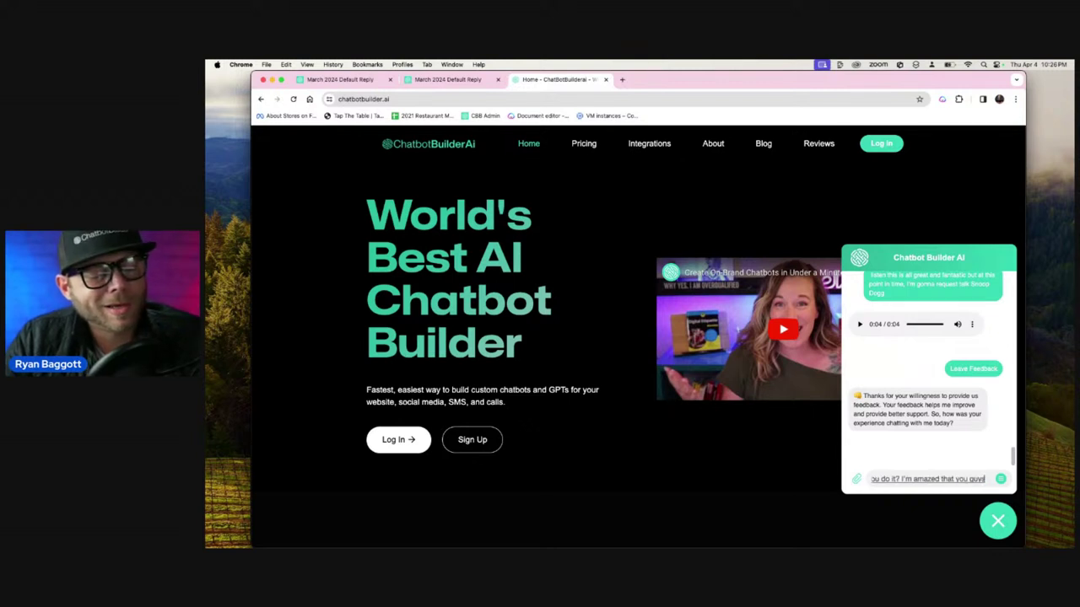
text( have been able to)
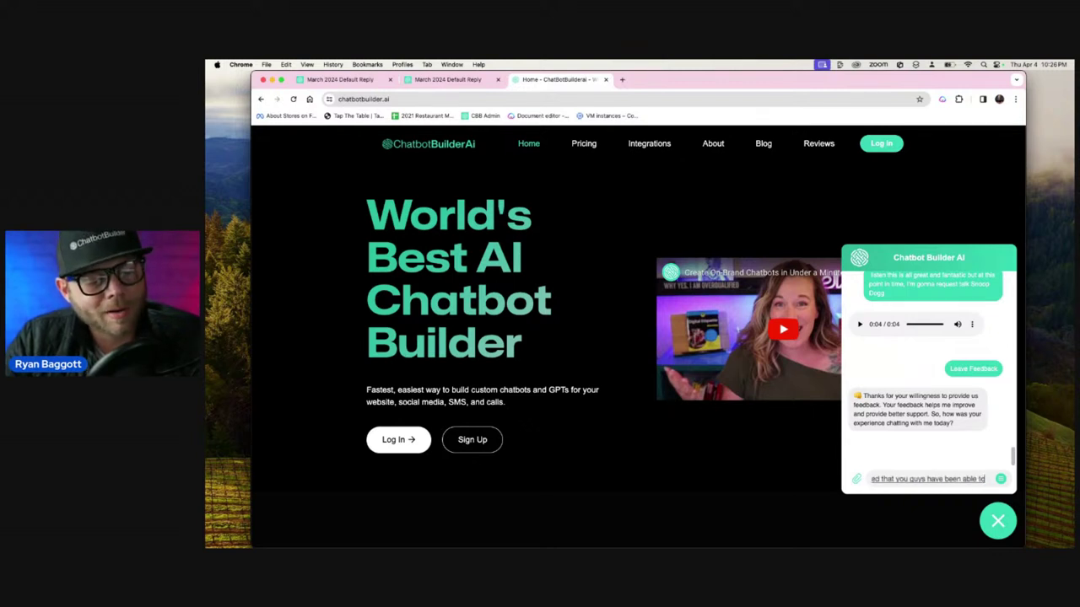
text( acquire none other than)
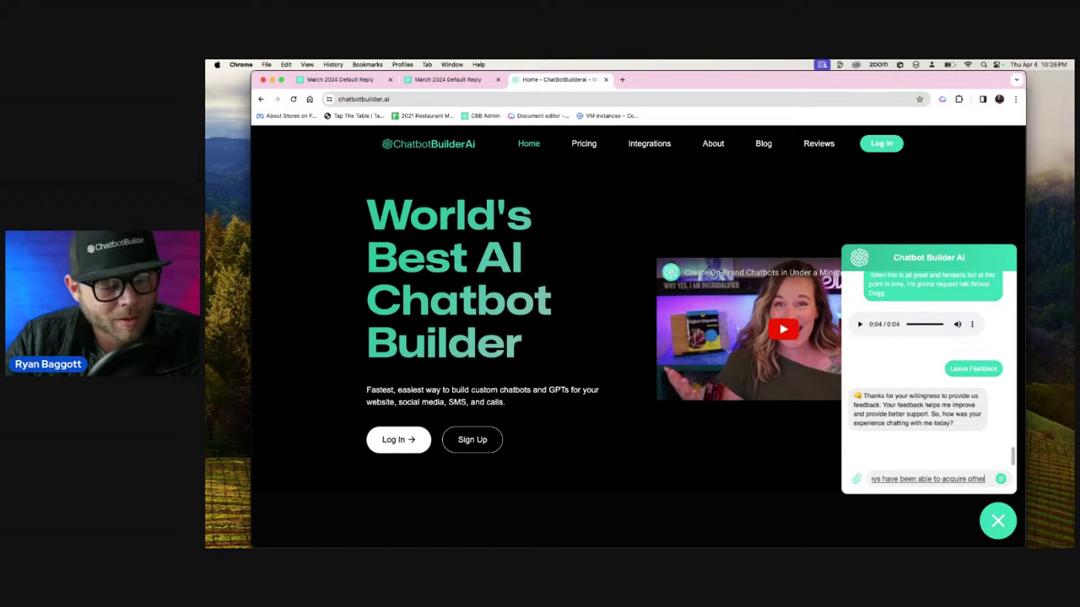
text( the chap queen)
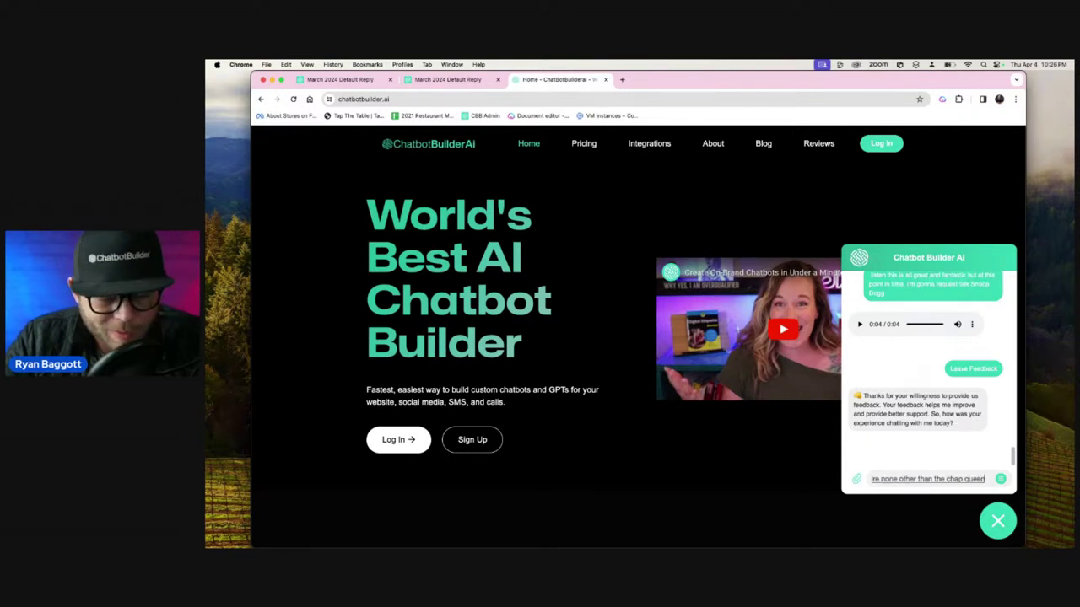
text( herself. This is just too much)
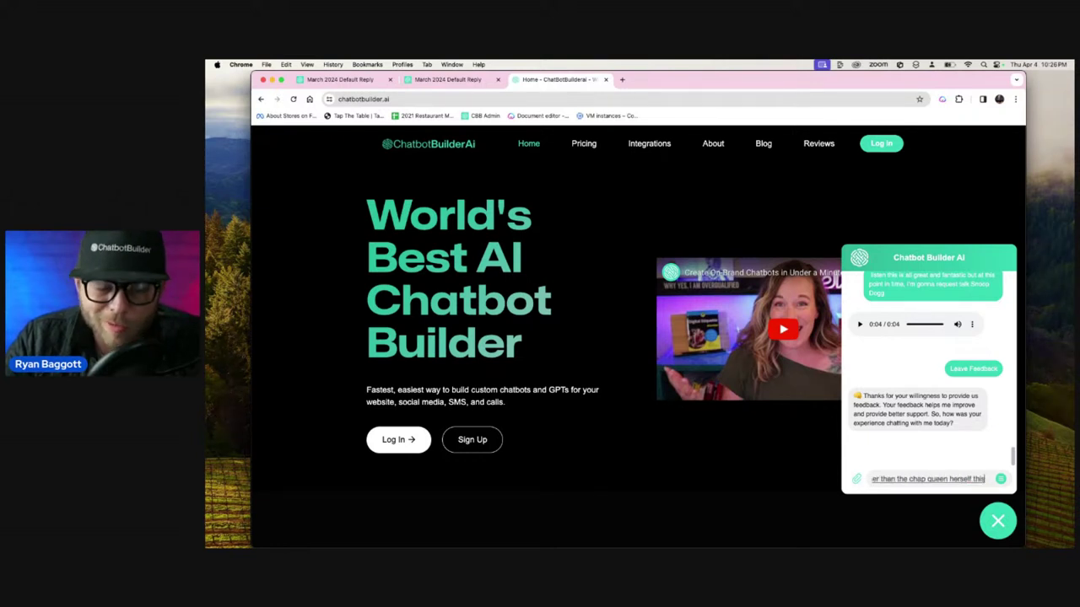
text( and too hard to believe)
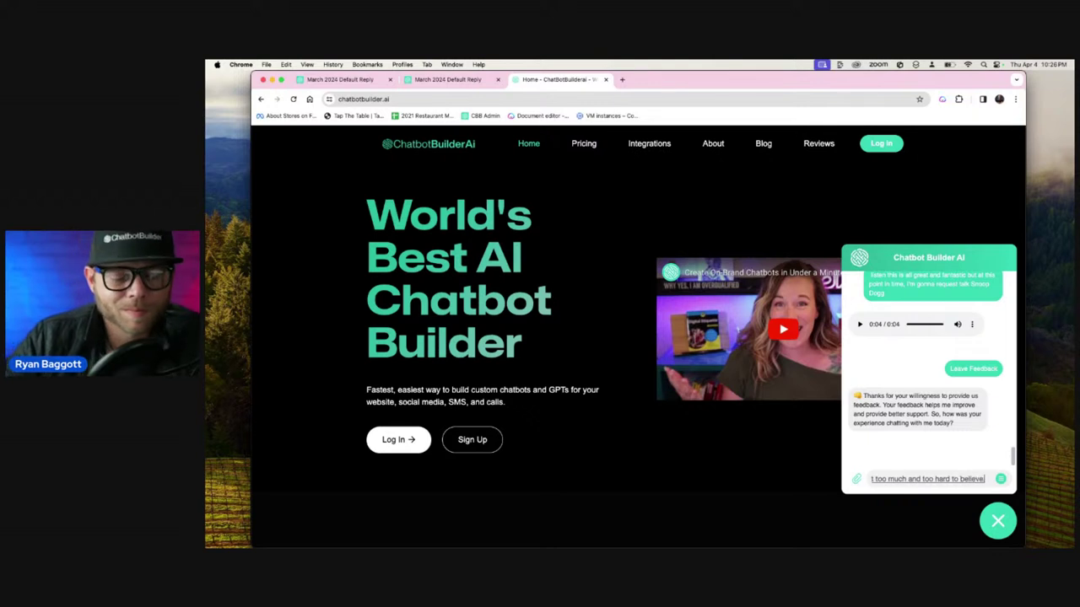
Step: Correct 'chatbo' to 'chat bot' in the feedback message and send it
drag(984, 479, 860, 479)
click(924, 480)
drag(928, 480, 977, 482)
click(979, 482)
key(BackSpace)
key(BackSpace)
key(BackSpace)
key(BackSpace)
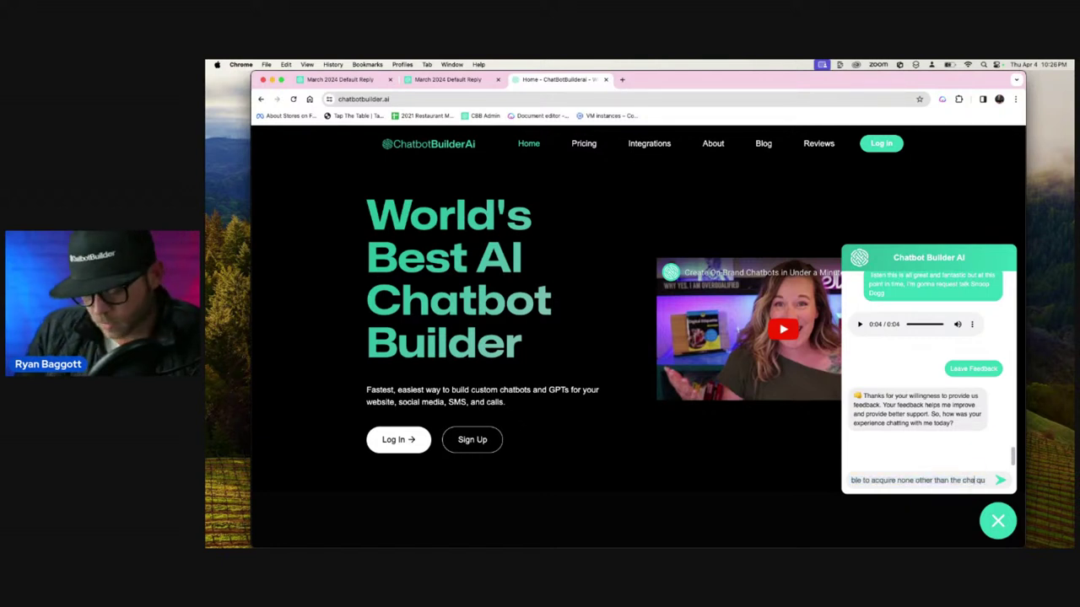
text(t)
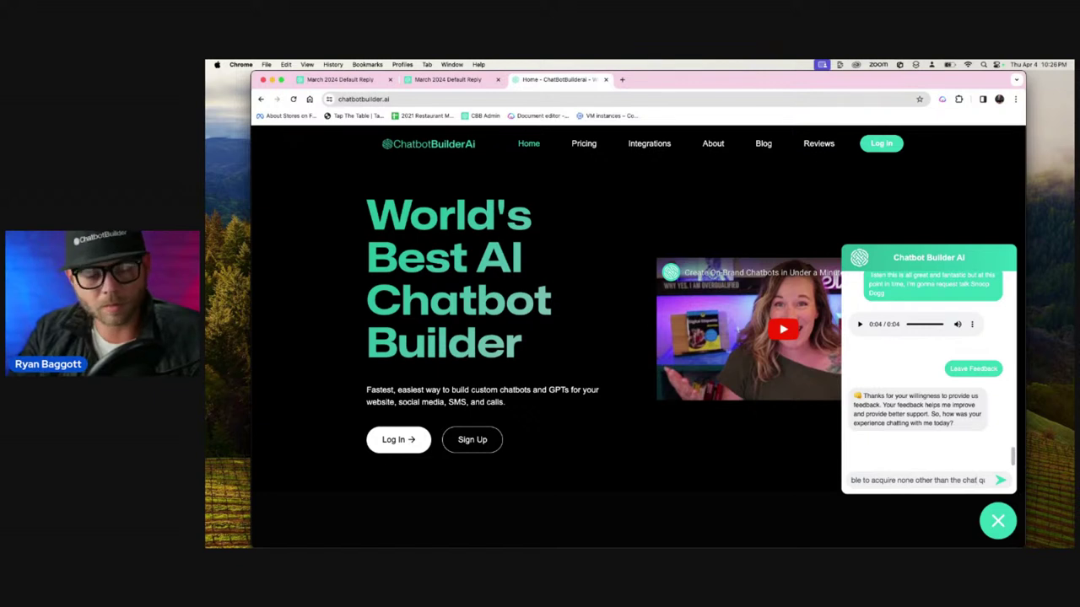
text( bo)
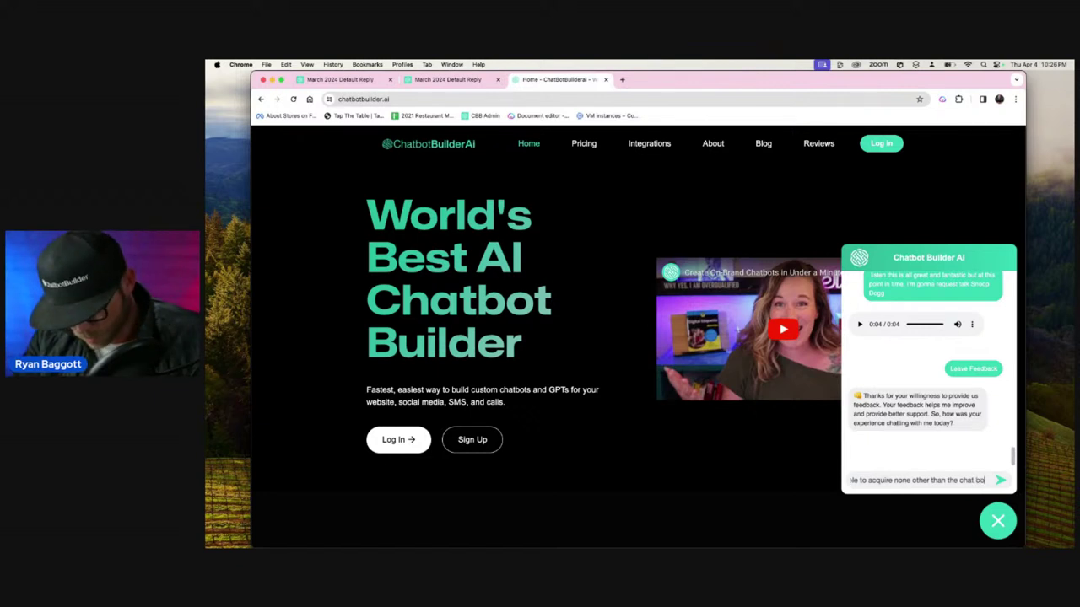
text(t)
key(Return)
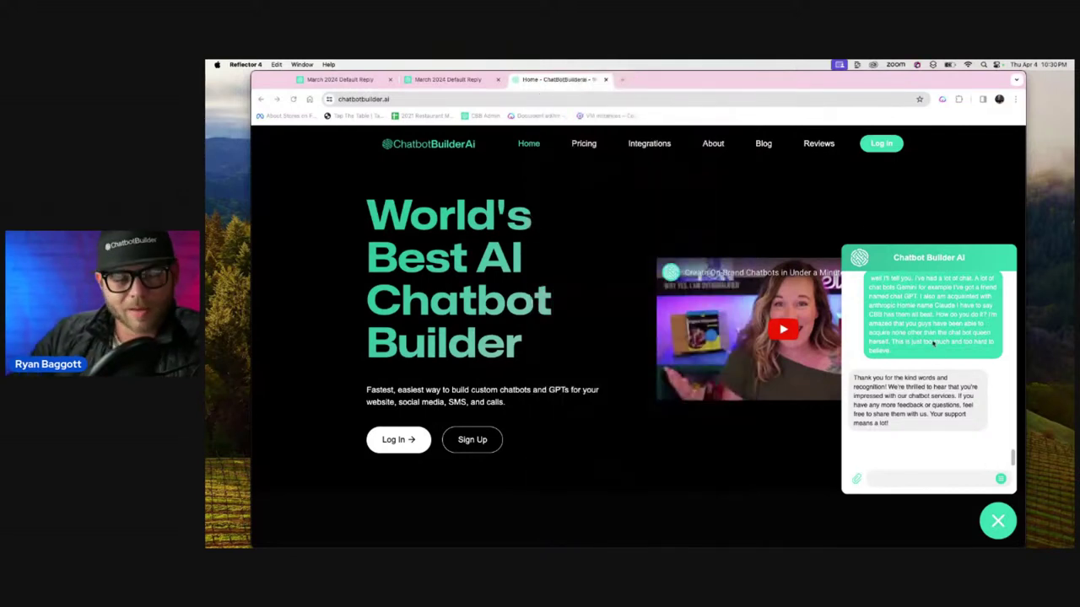
Step: Reload the chatbotbuilder.ai page and reopen the chat widget
click(806, 99)
click(806, 99)
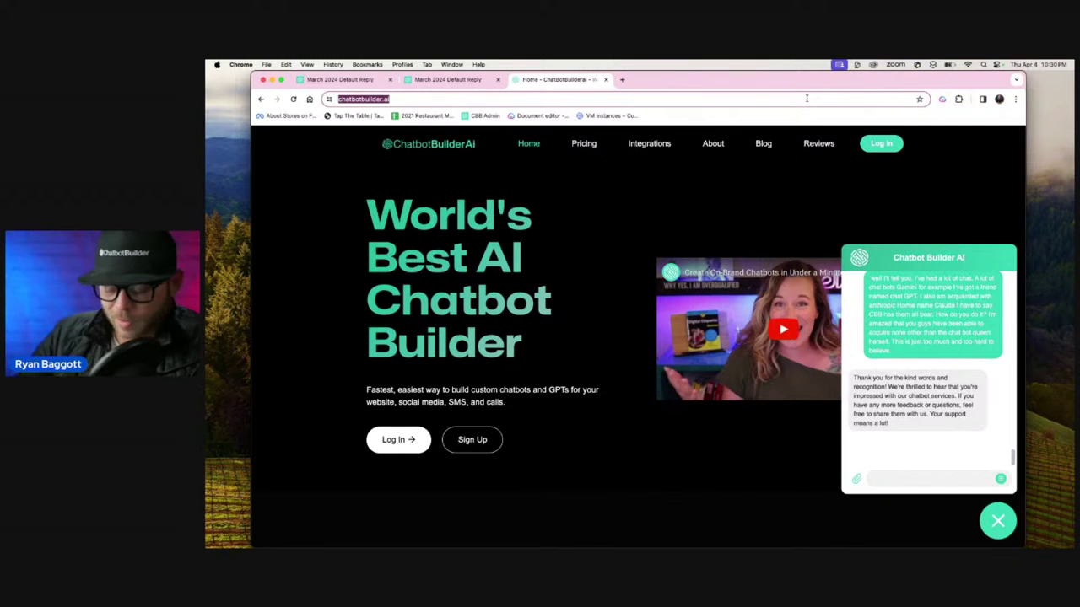
key(Return)
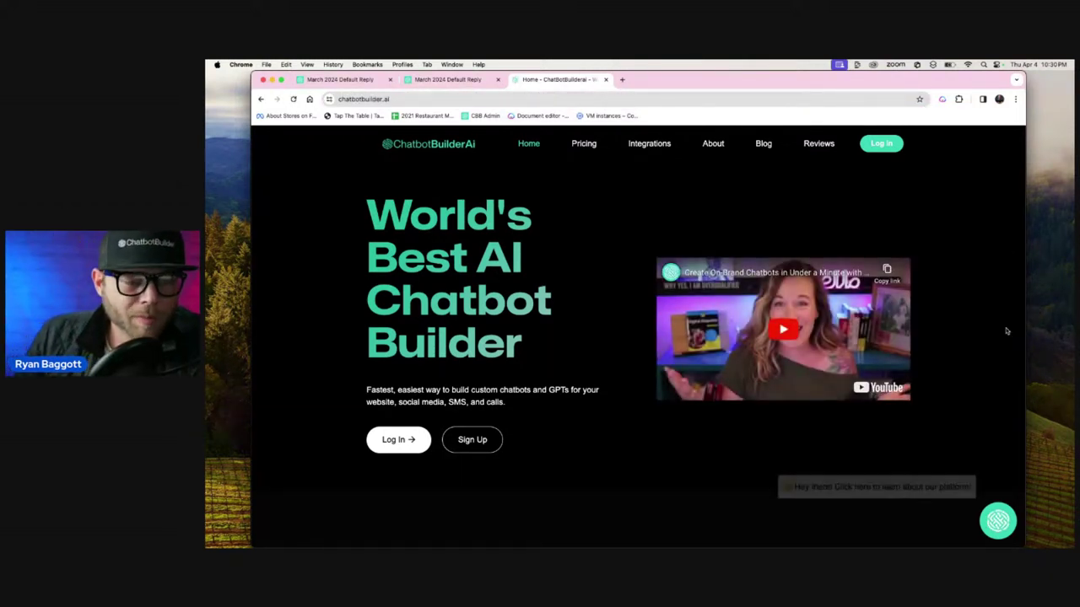
click(992, 521)
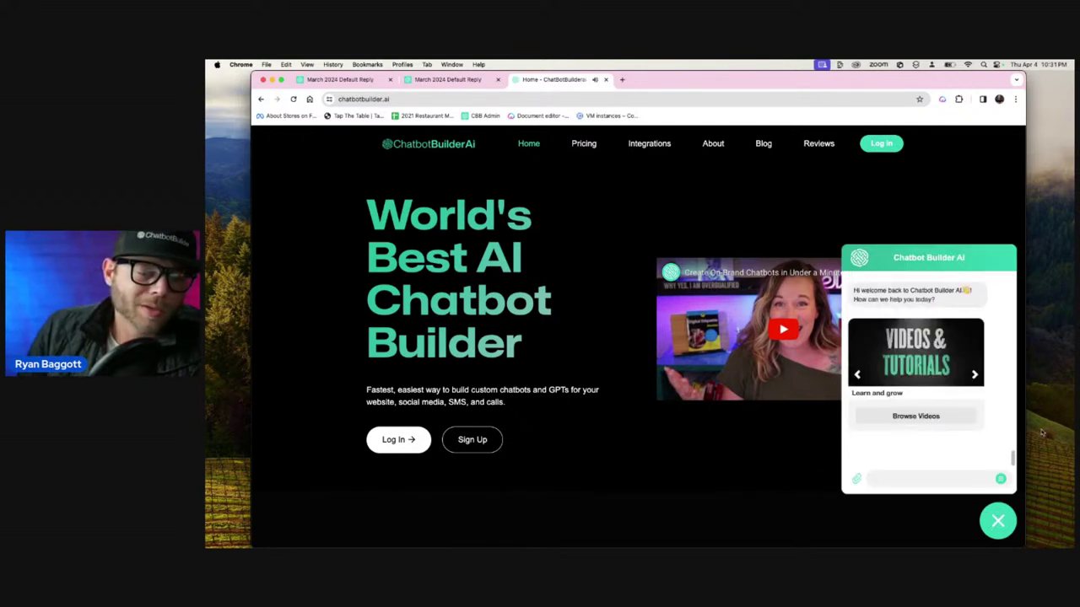
Step: Greet the bot with 'hola' and ask 'qué link de documentos' in Spanish
click(917, 479)
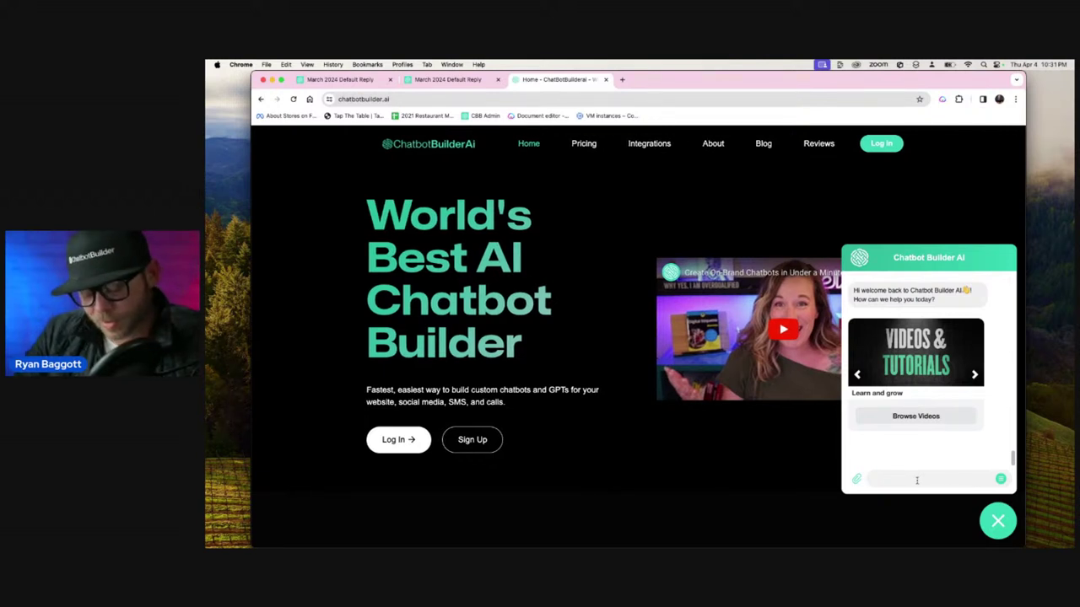
text(hola)
key(Return)
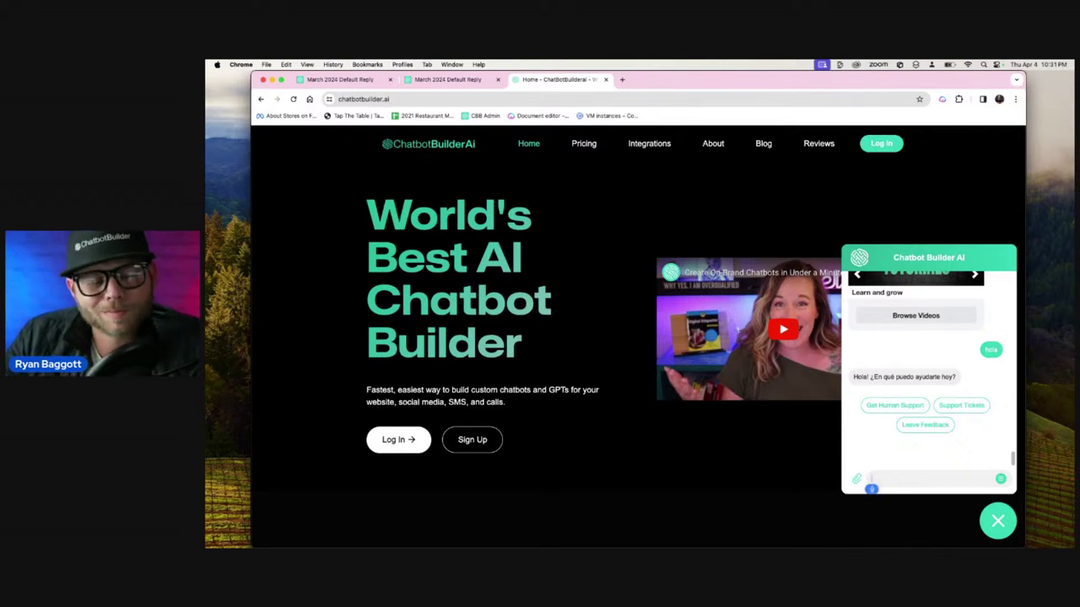
text(OK)
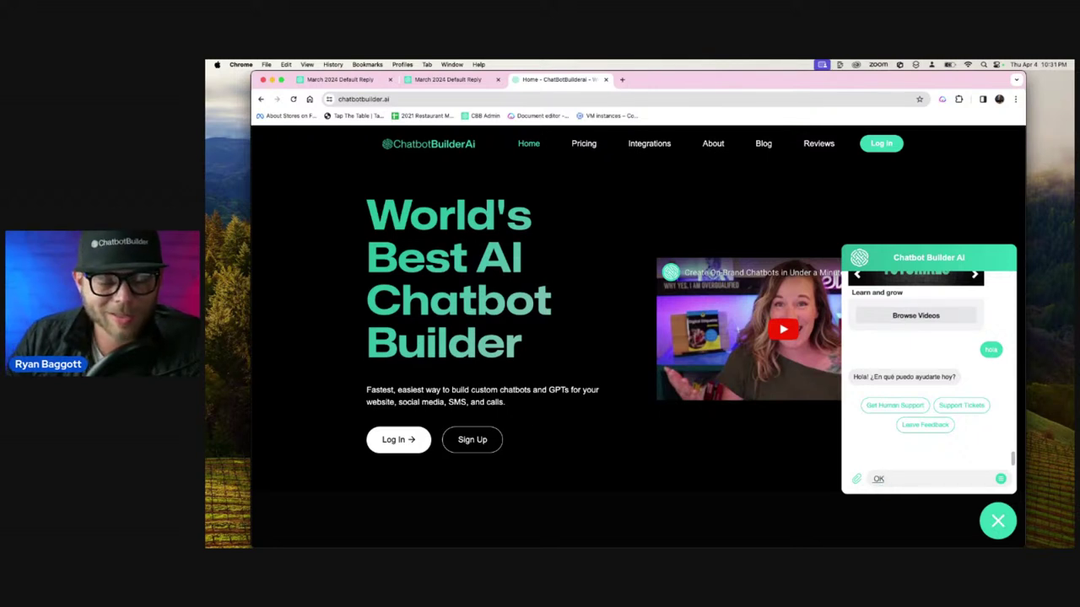
key(Return)
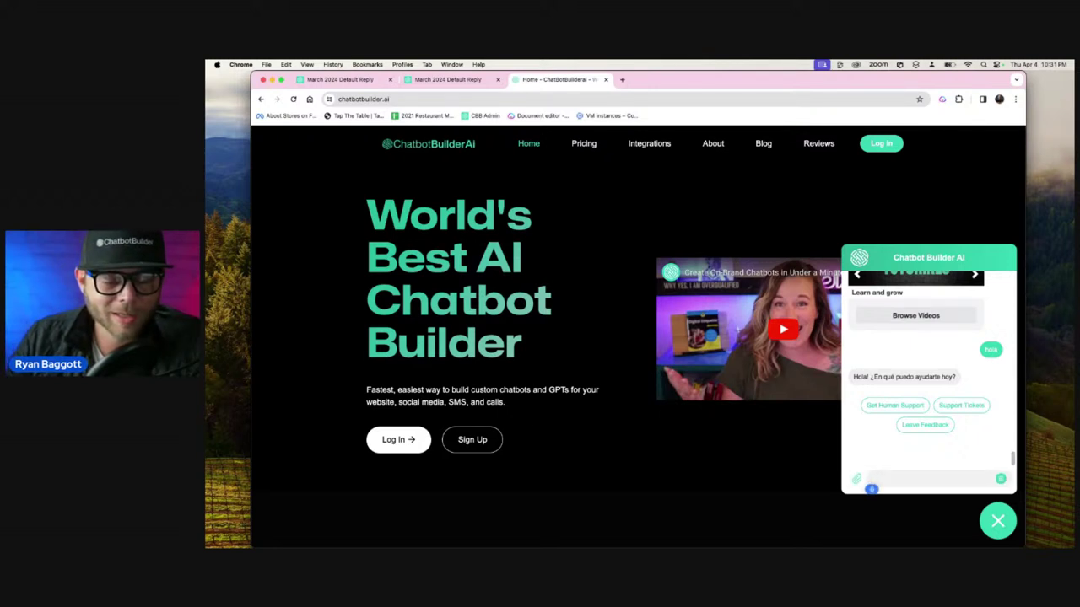
text(qué)
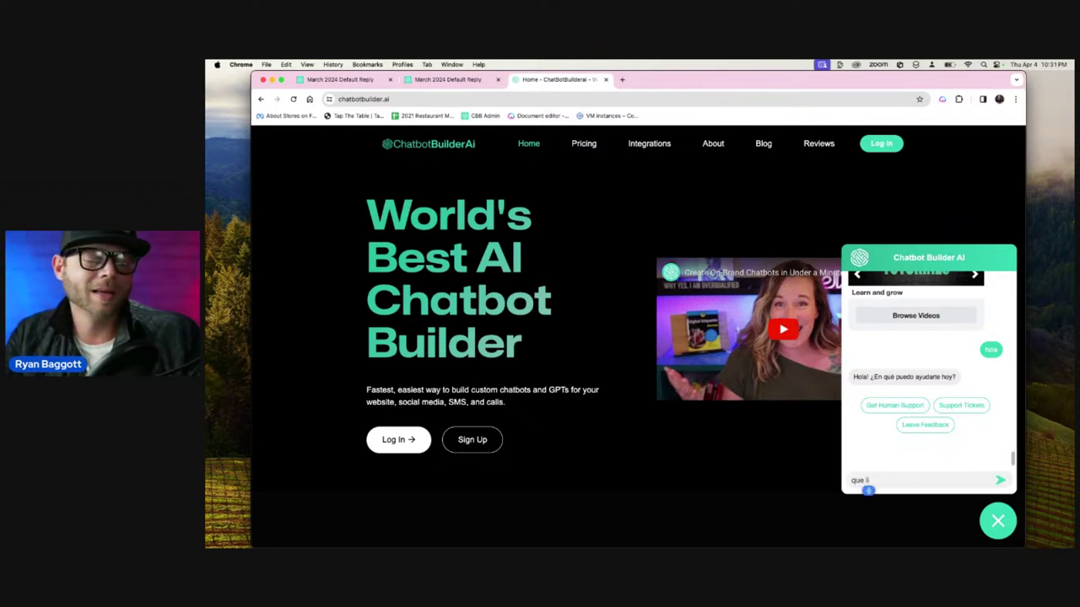
text( link ded)
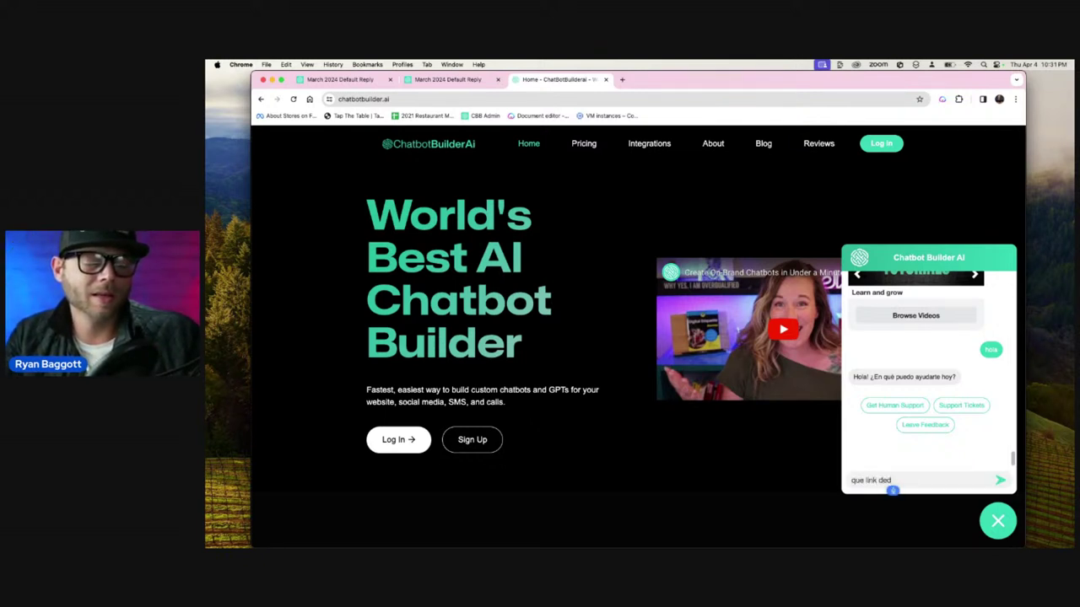
key(BackSpace)
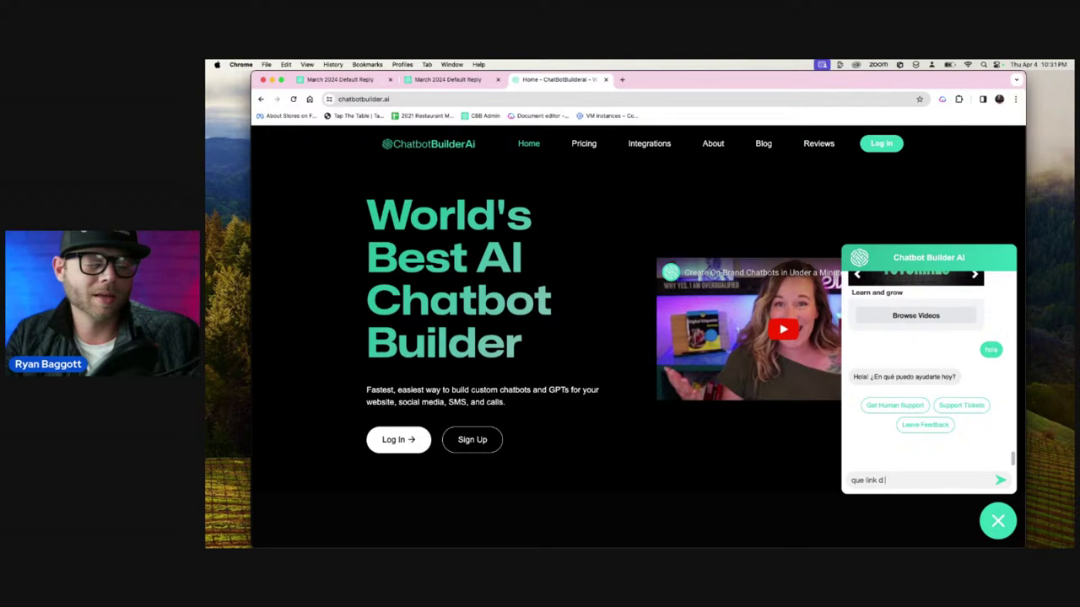
text(docu)
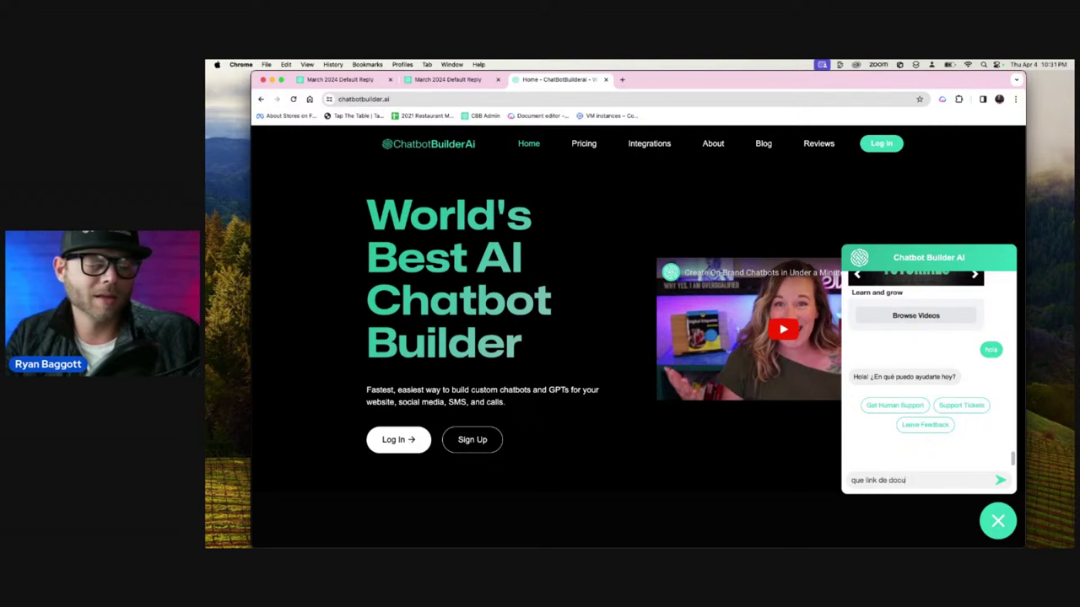
text(mdngz)
key(BackSpace)
key(BackSpace)
key(BackSpace)
key(BackSpace)
text(en)
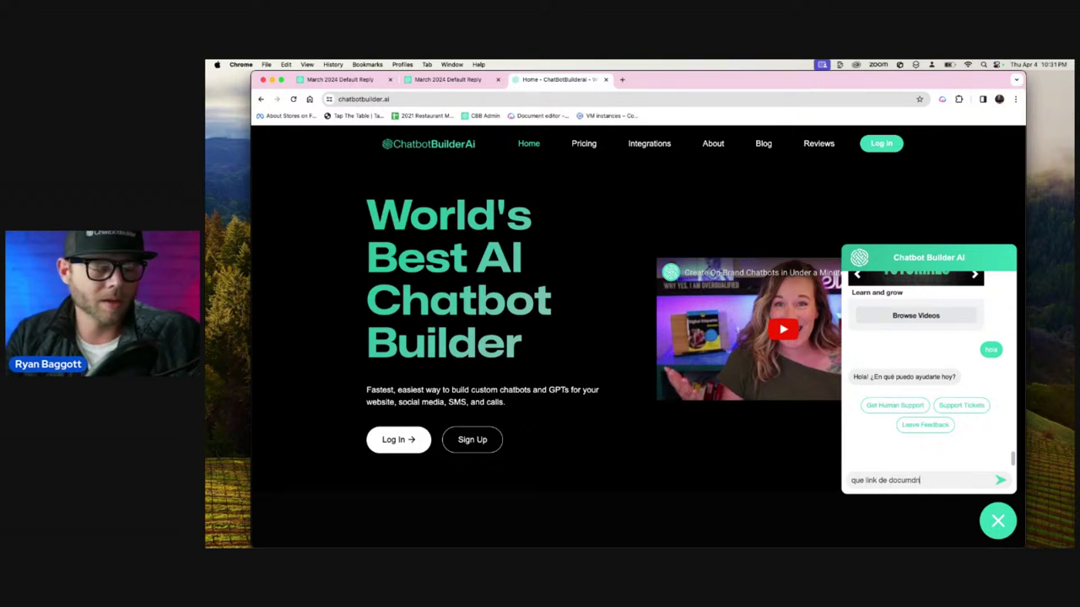
text(en)
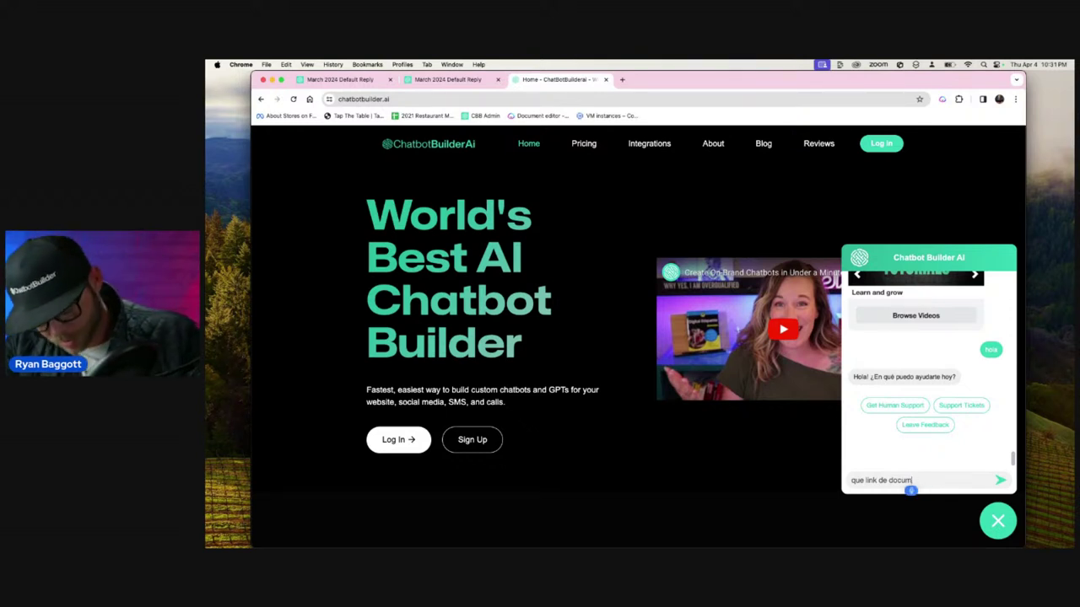
text(tos)
key(Return)
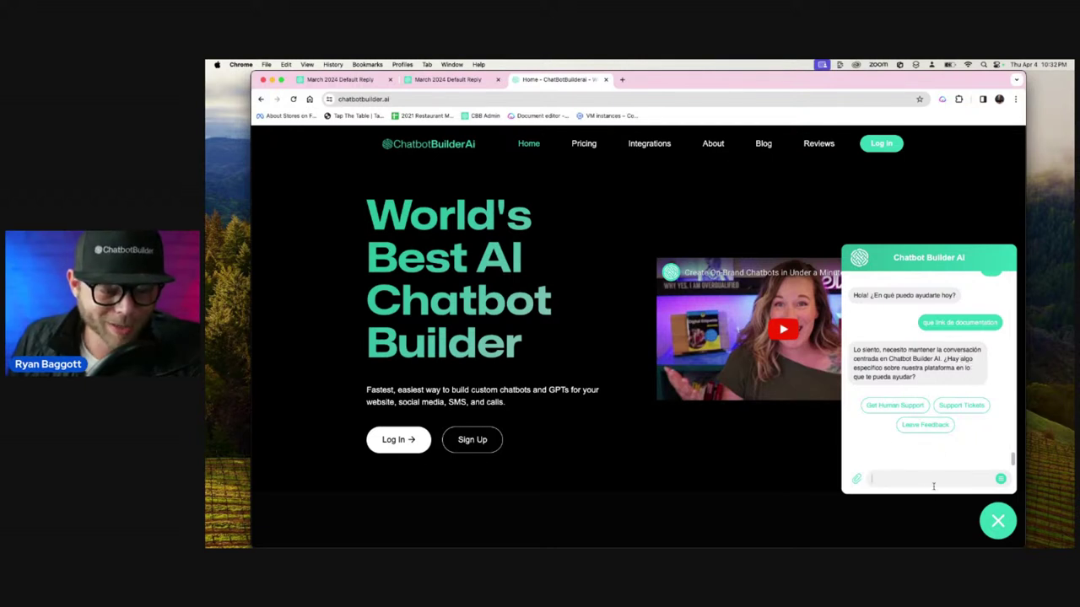
Step: Send 'I needed the platform documentation link gringo' in English
scroll(943, 472, up, 1)
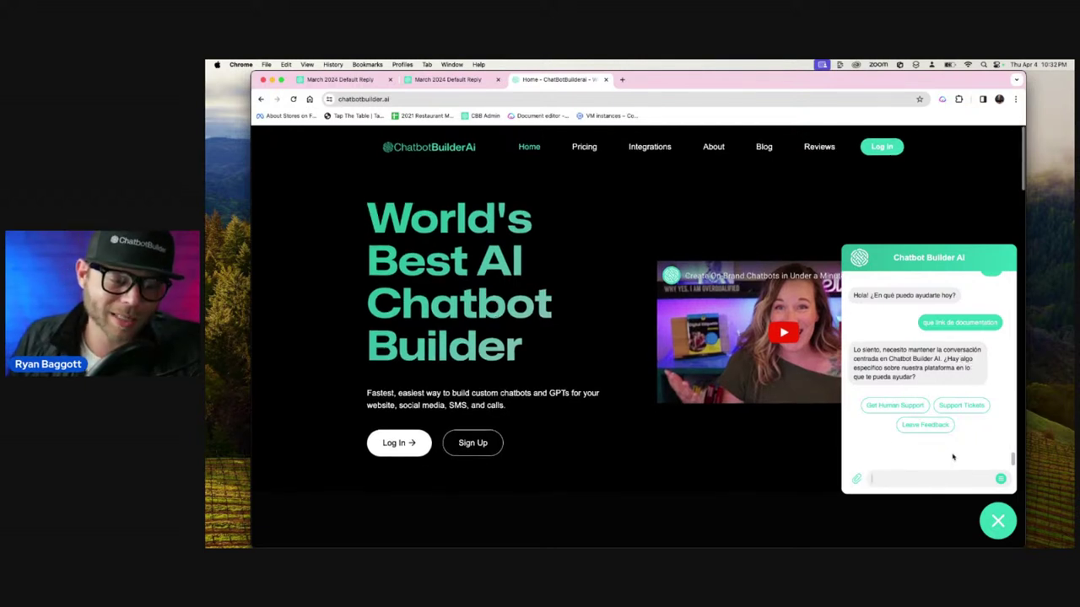
scroll(927, 501, up, 1)
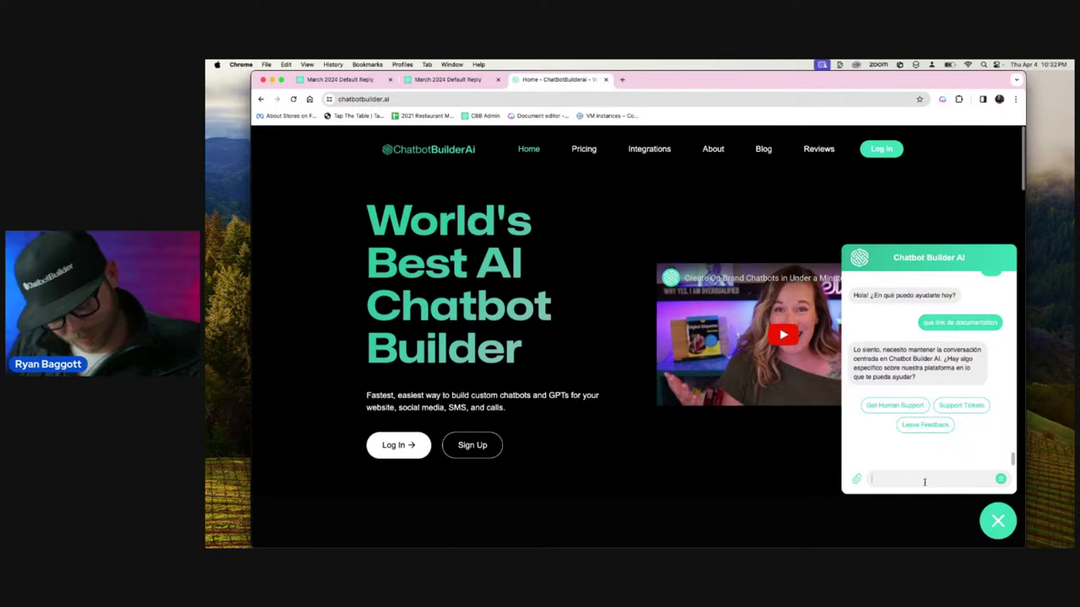
scroll(924, 482, up, 1)
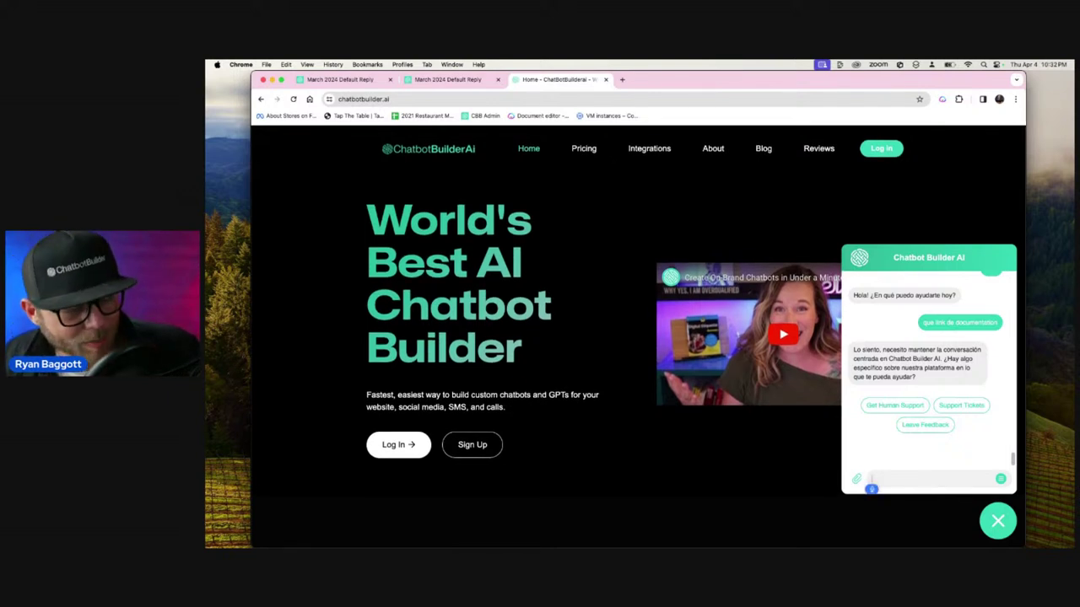
text(I needed the platform document)
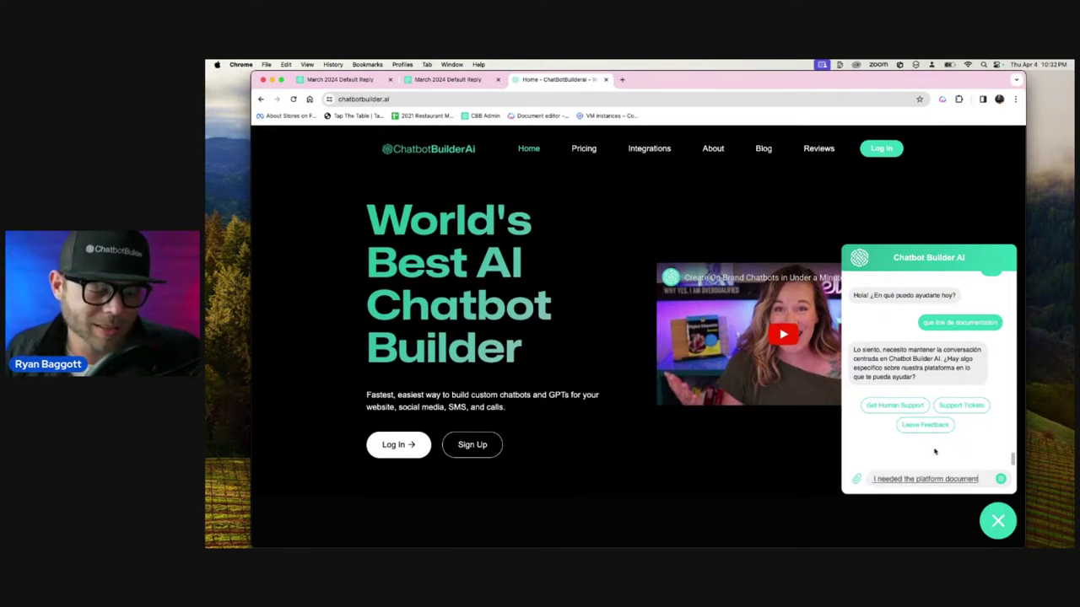
text(ation link)
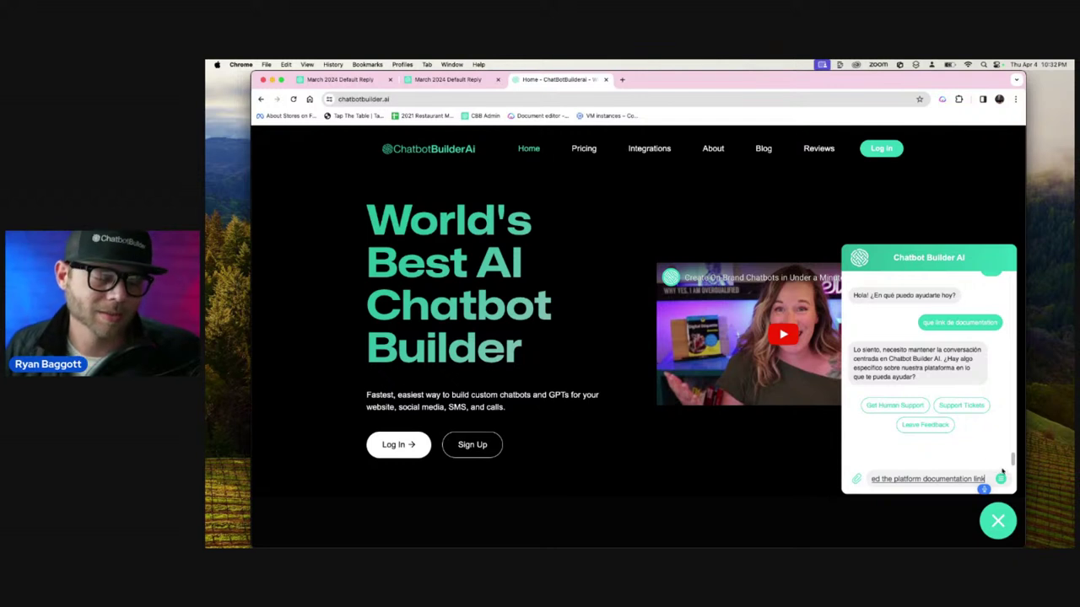
text( essay)
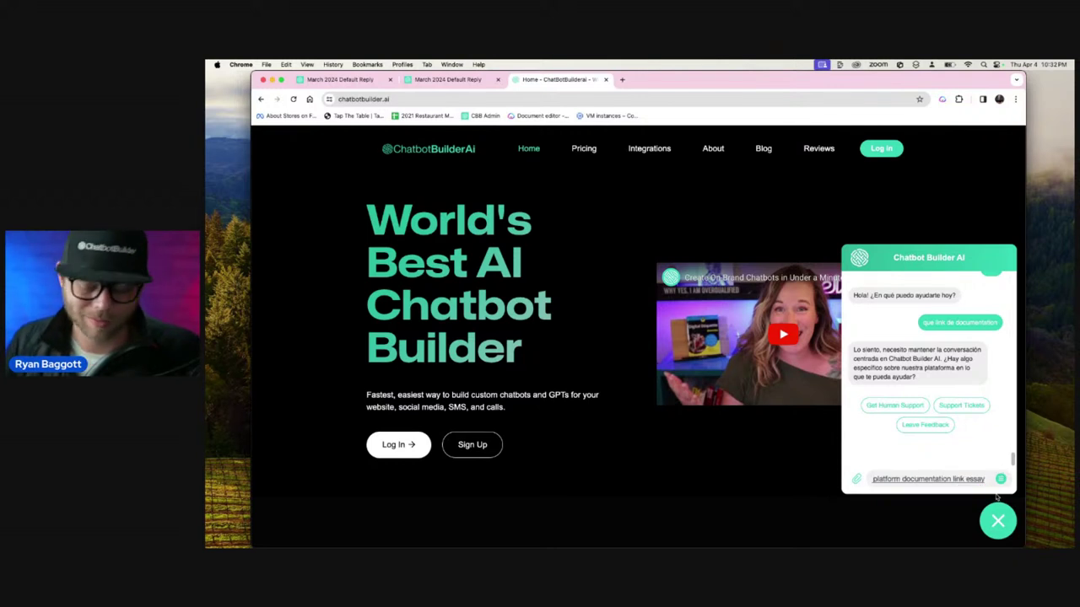
key(BackSpace)
key(BackSpace)
key(BackSpace)
key(BackSpace)
key(BackSpace)
key(BackSpace)
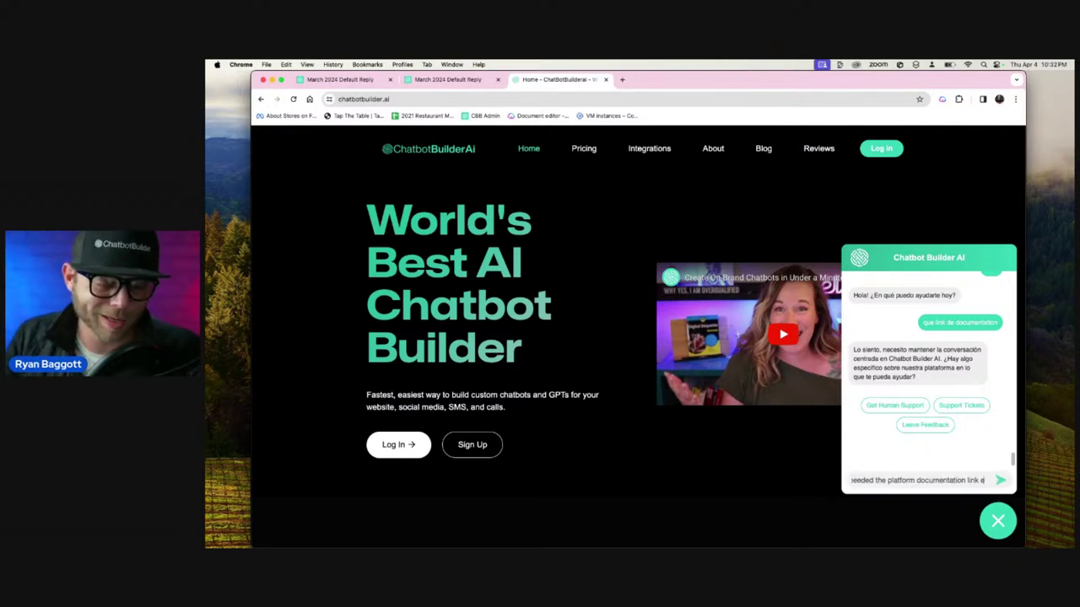
text(gringo)
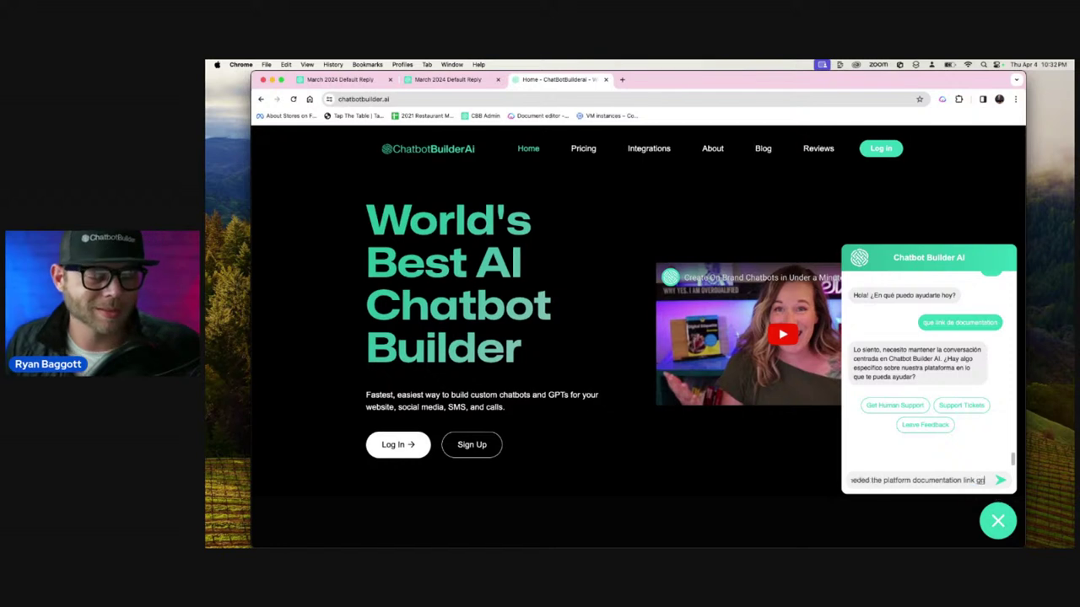
click(1000, 480)
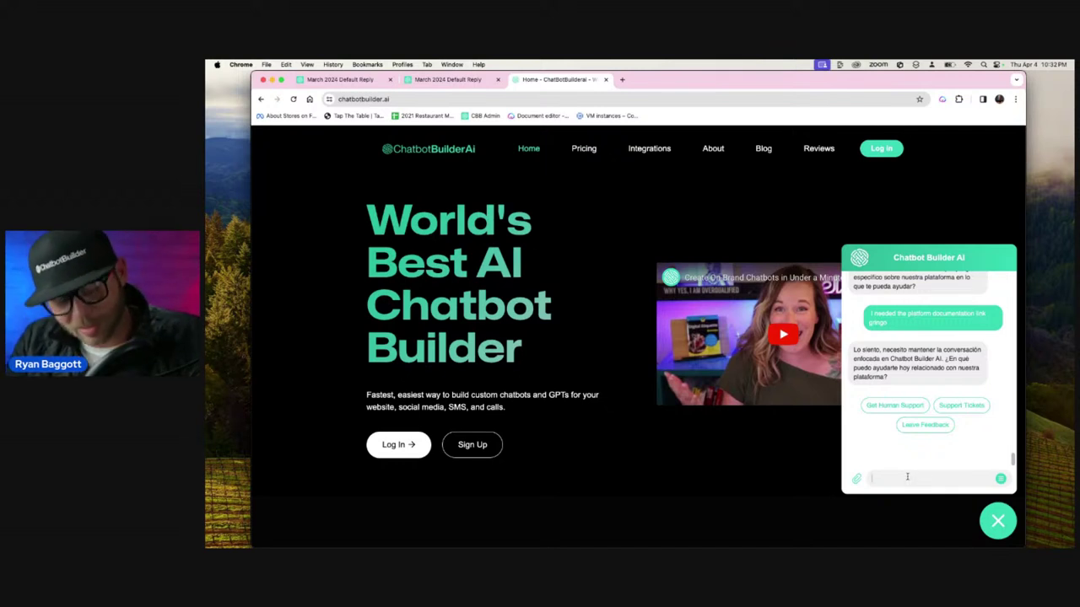
Step: Ask the bot 'I need help building my chat bot…' for documentation, then open a new tab
click(872, 479)
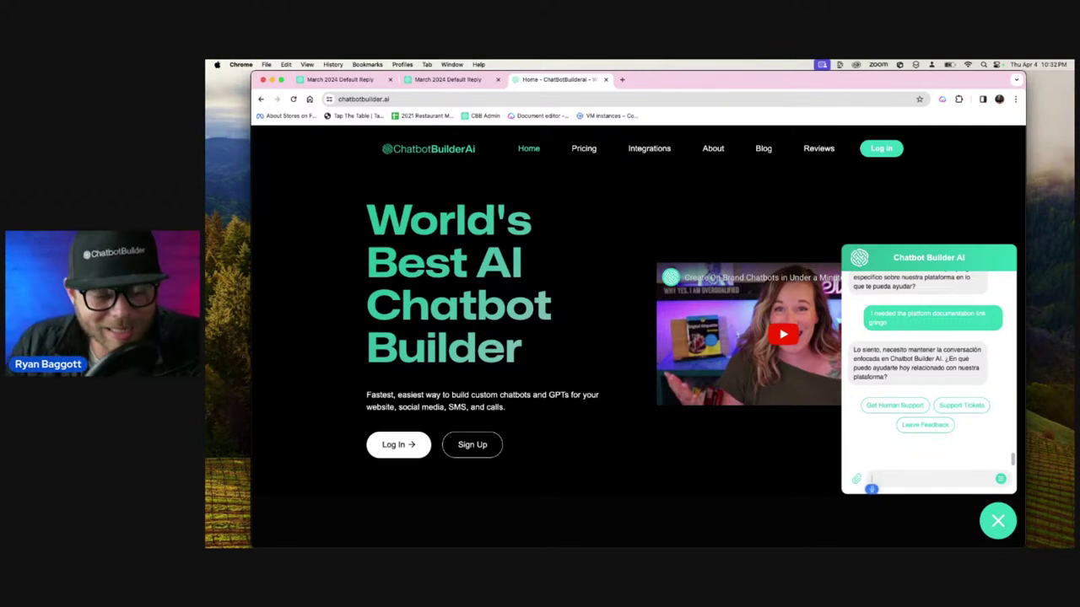
text(I need help building my)
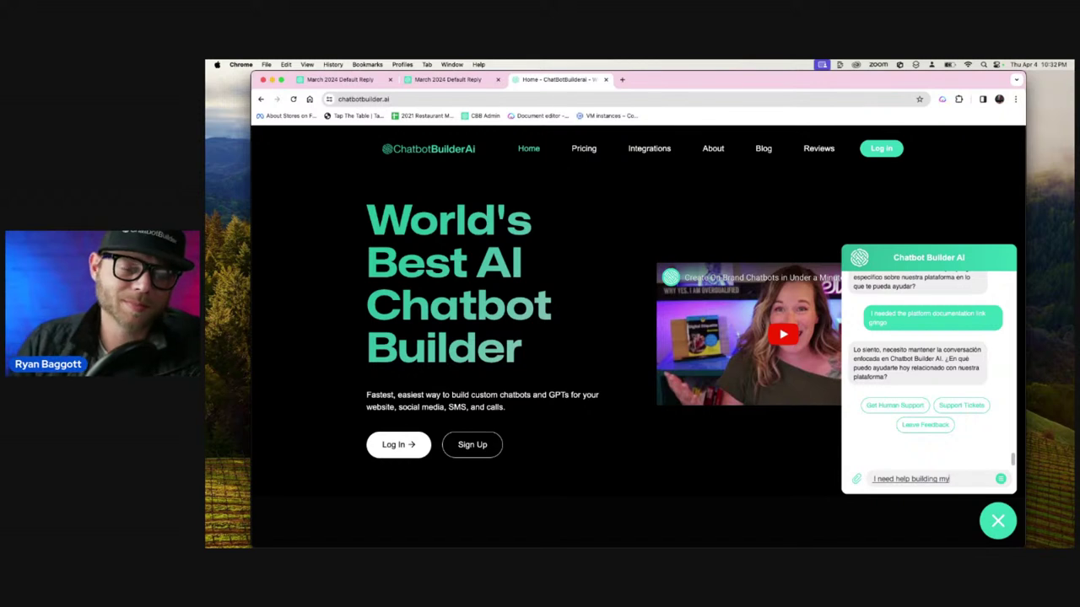
text( chat bot)
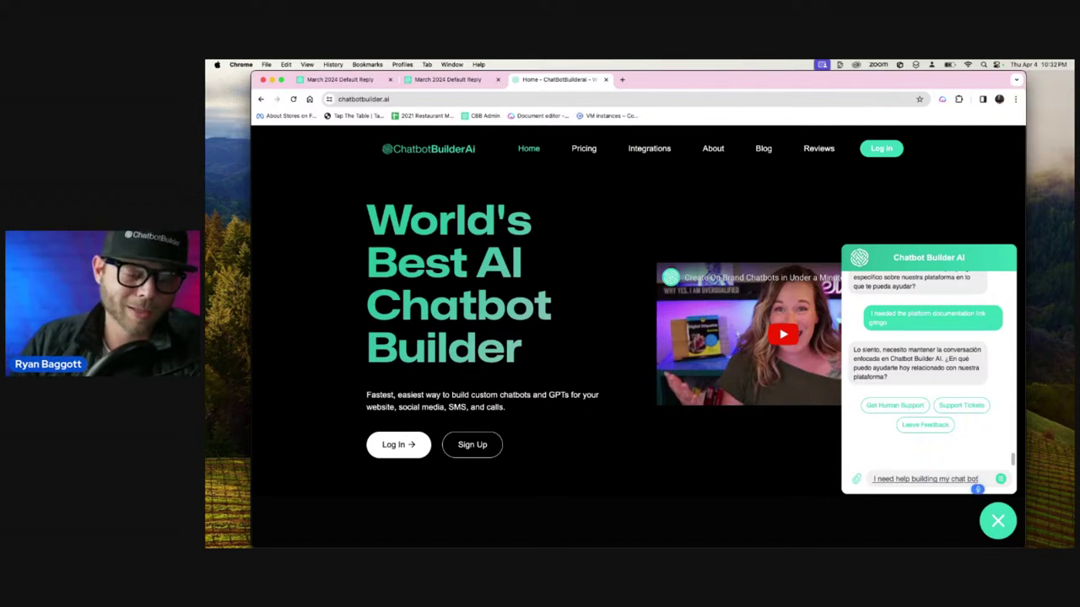
text( so I was hoping that you had)
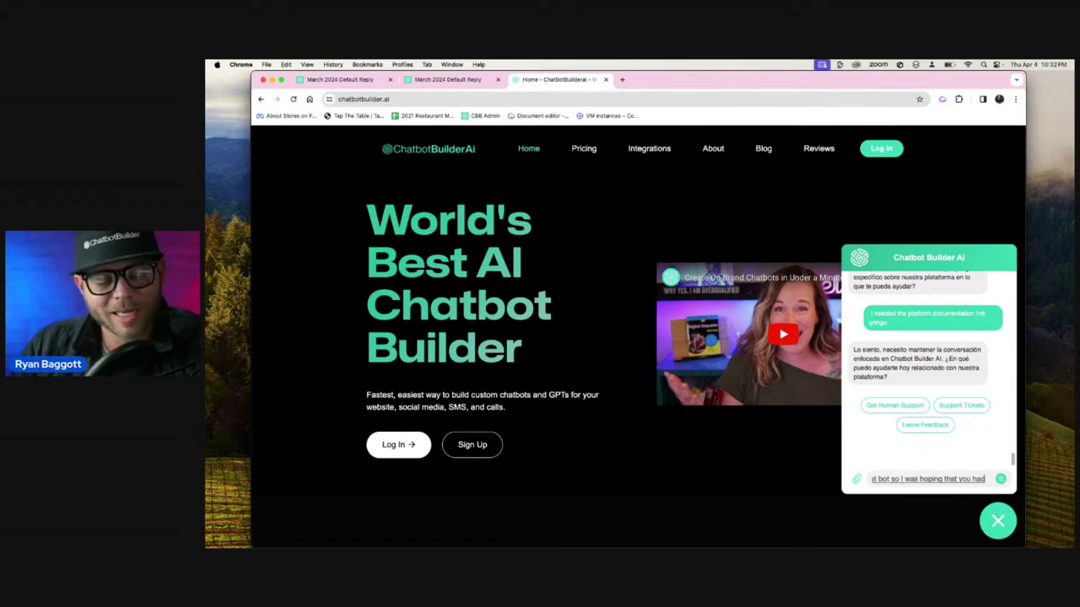
text( documentation that I could read)
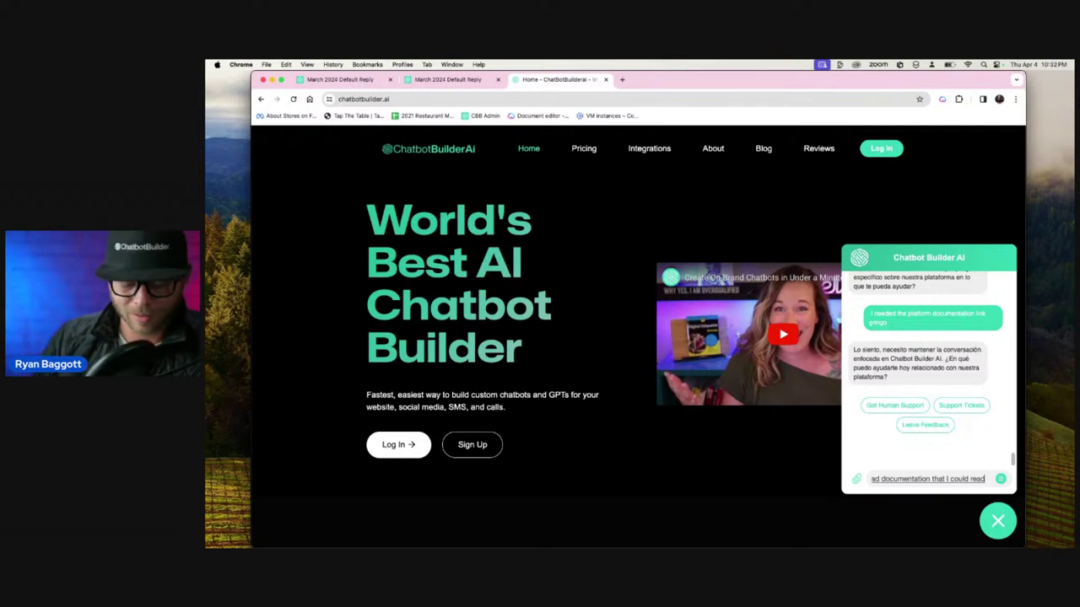
key(Return)
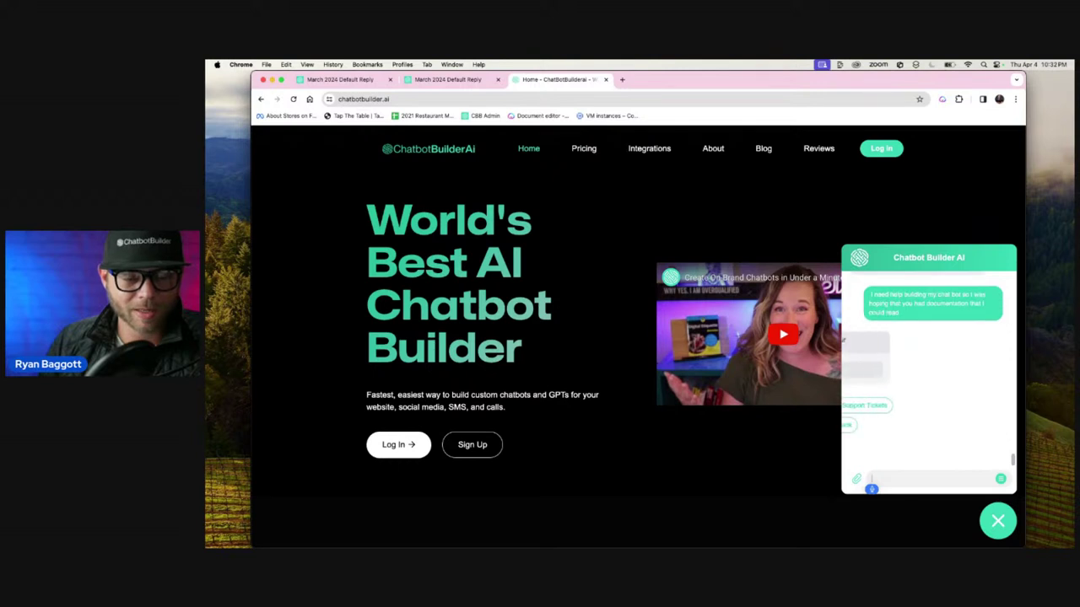
text(yeah)
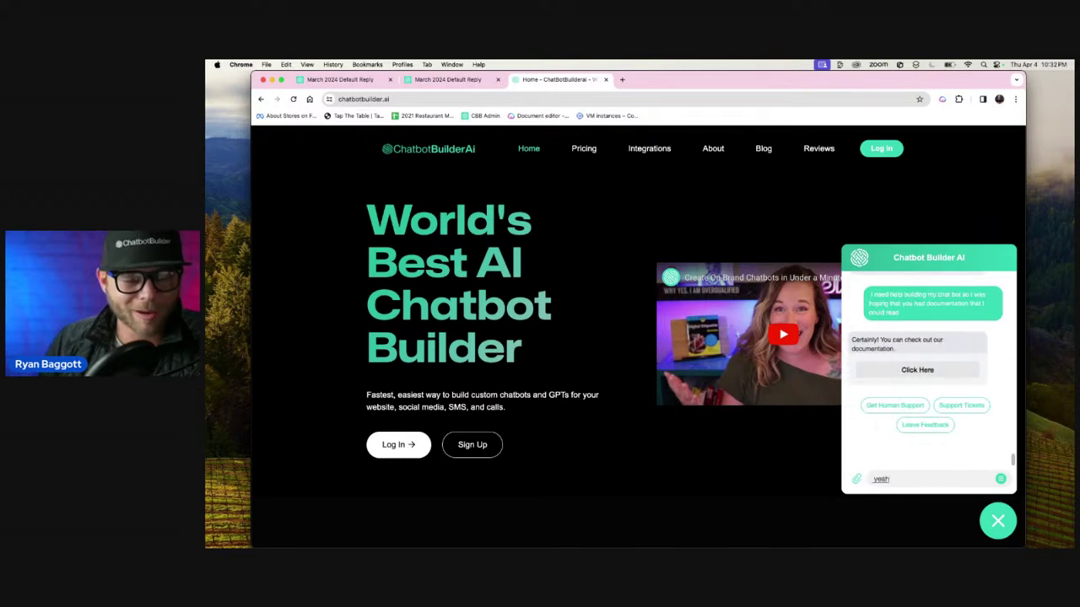
text( I don't know how to say that sa)
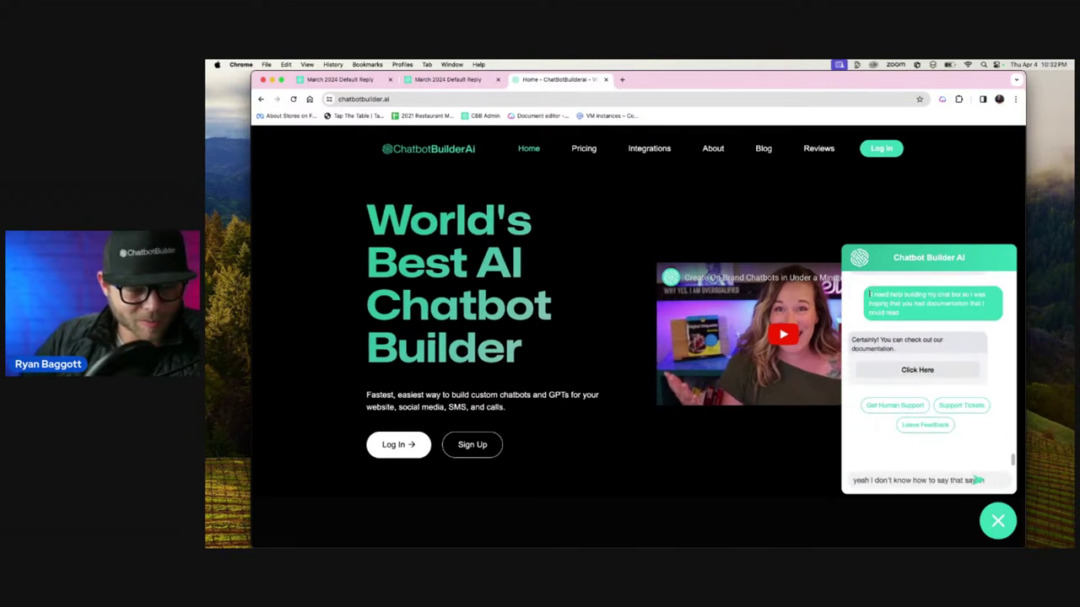
text(y th)
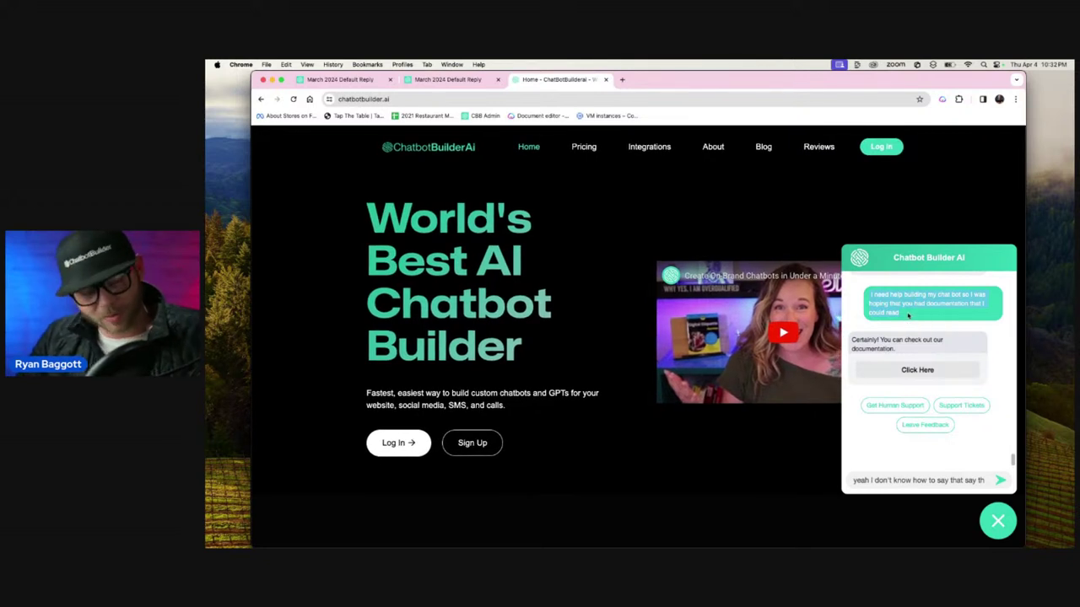
click(621, 80)
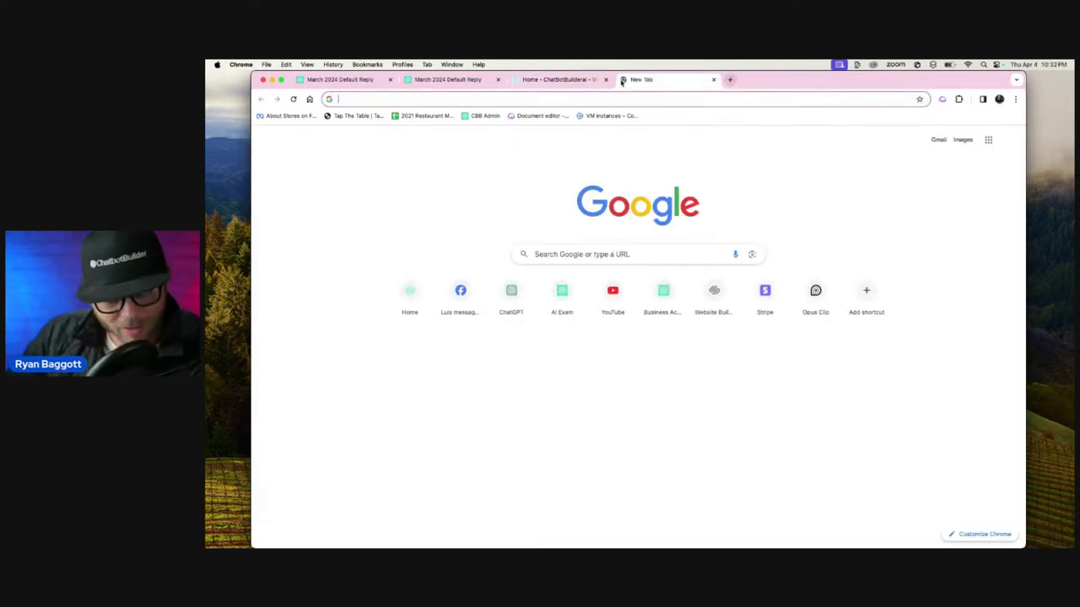
Step: On ChatGPT, send 'Say this in Spanish bro:' with the pasted request and select the Spanish reply
text(chat)
text(g)
key(Return)
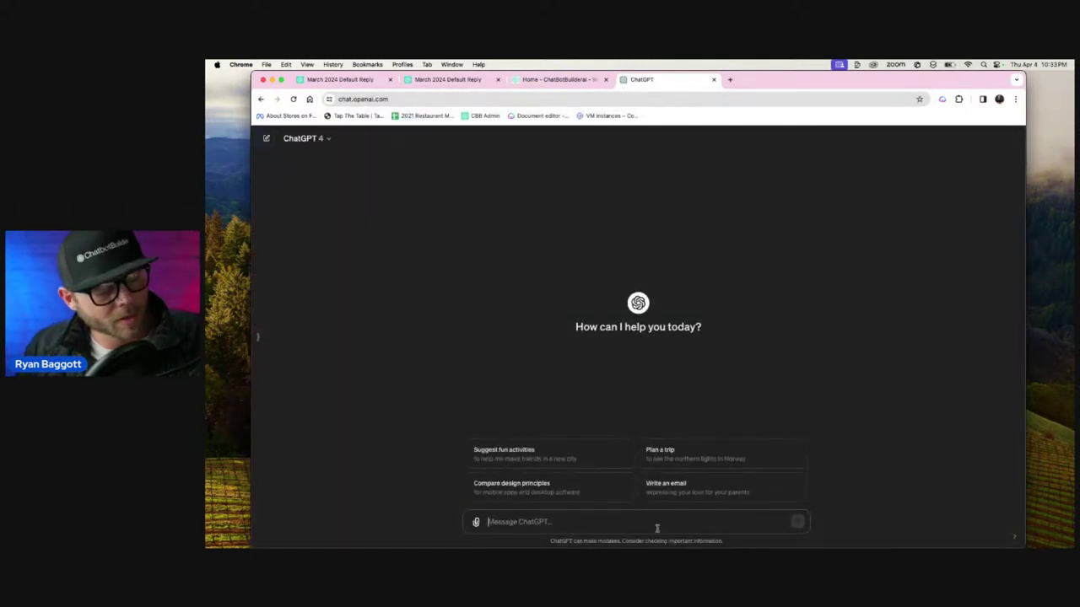
click(659, 524)
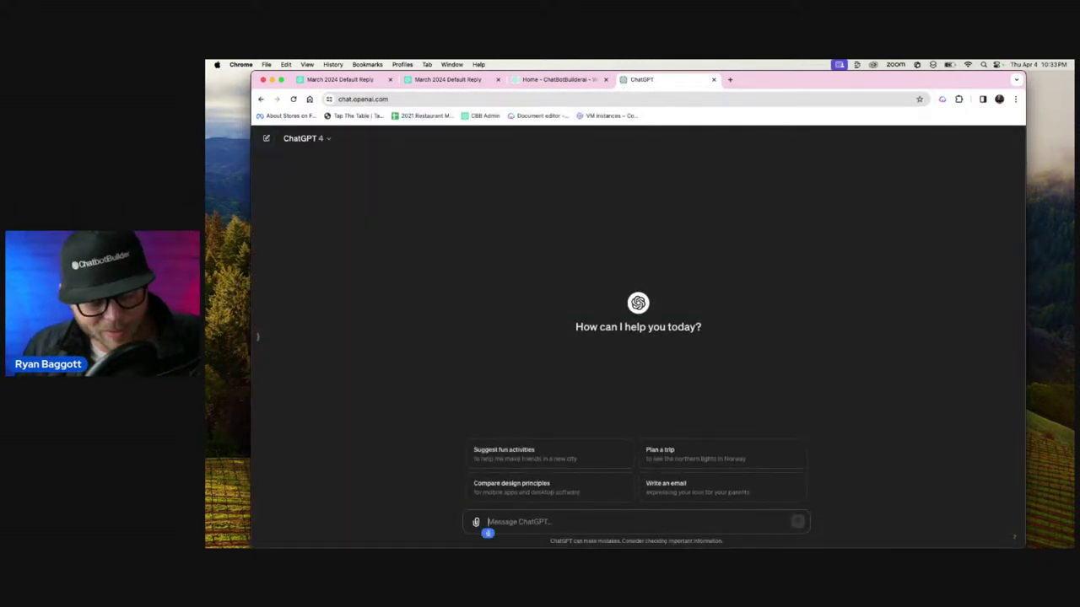
text(Say this in Spanish bro)
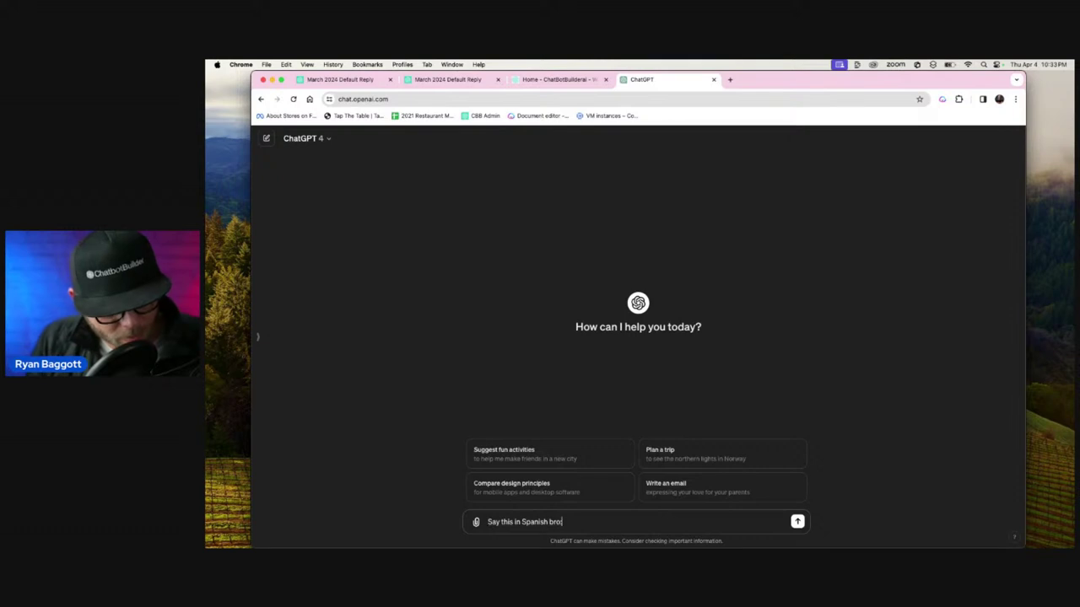
text(:)
text(I need help building my chat bot so I was hoping that you had documentation that I could read)
key(Return)
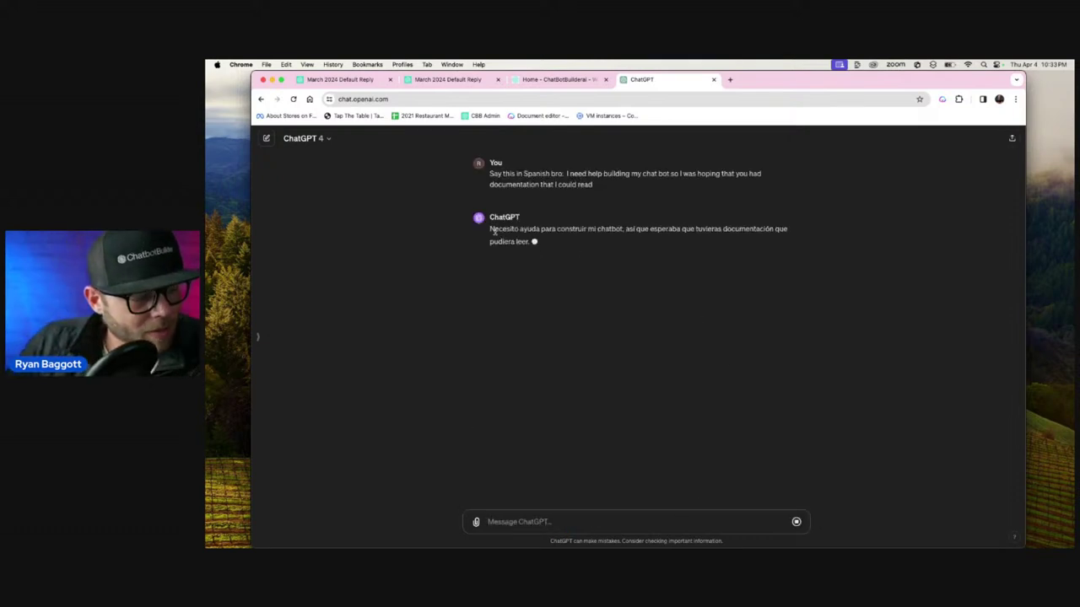
drag(489, 228, 555, 246)
key(super+c)
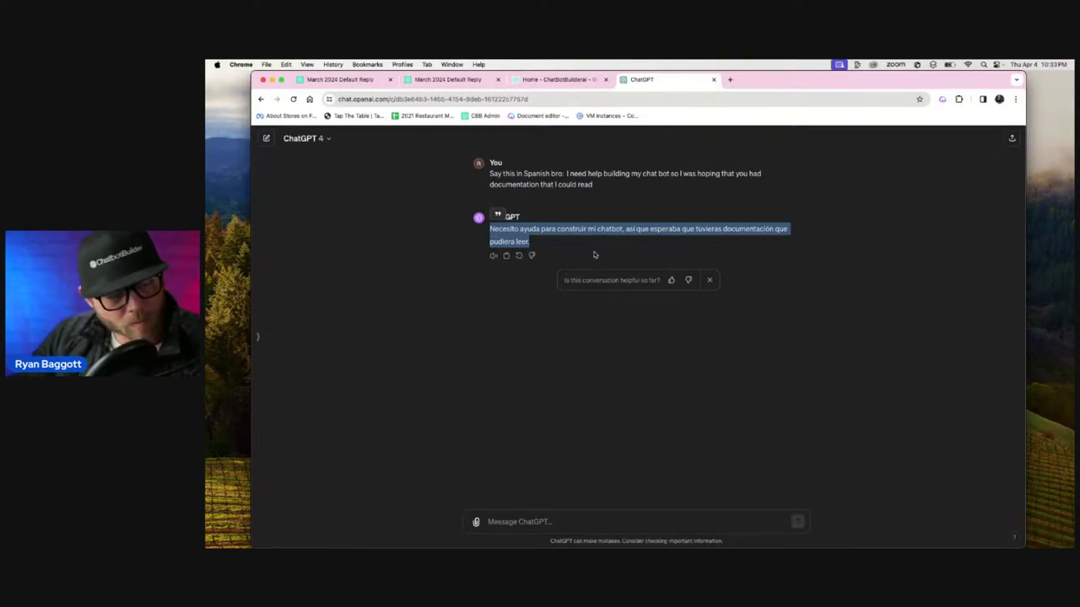
click(588, 80)
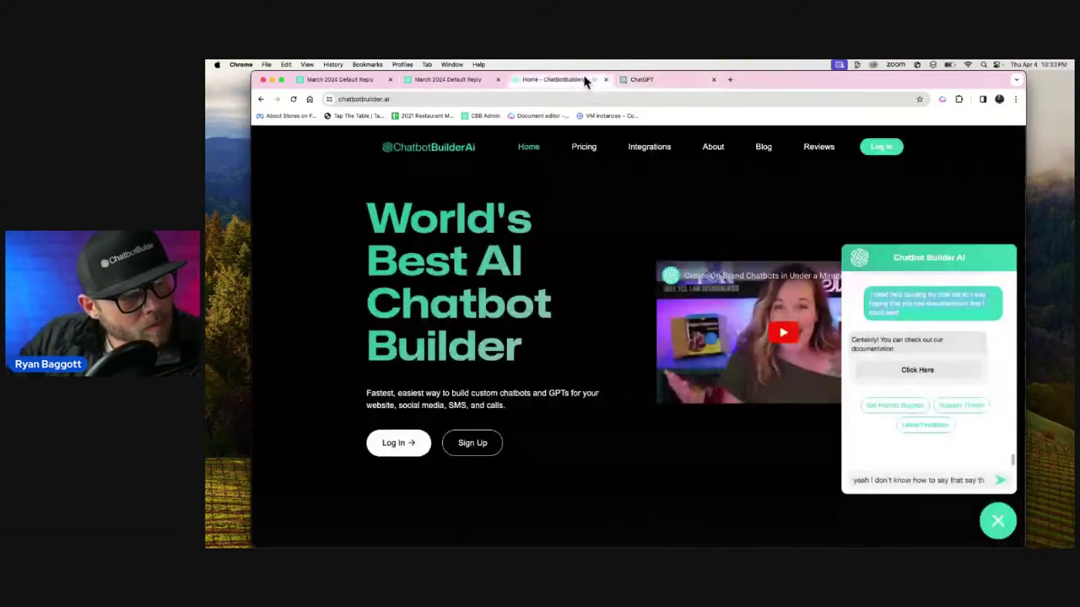
Step: Replace the chat draft with 'hola amigo', then send the pasted Spanish documentation request
triple_click(926, 481)
key(BackSpace)
text(hol)
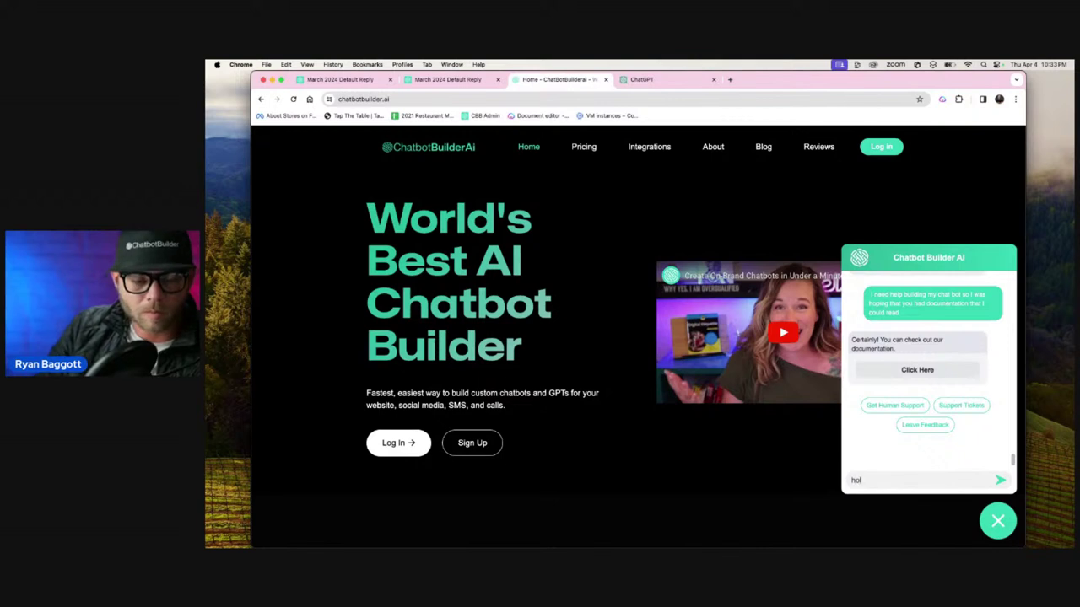
text(a amigo)
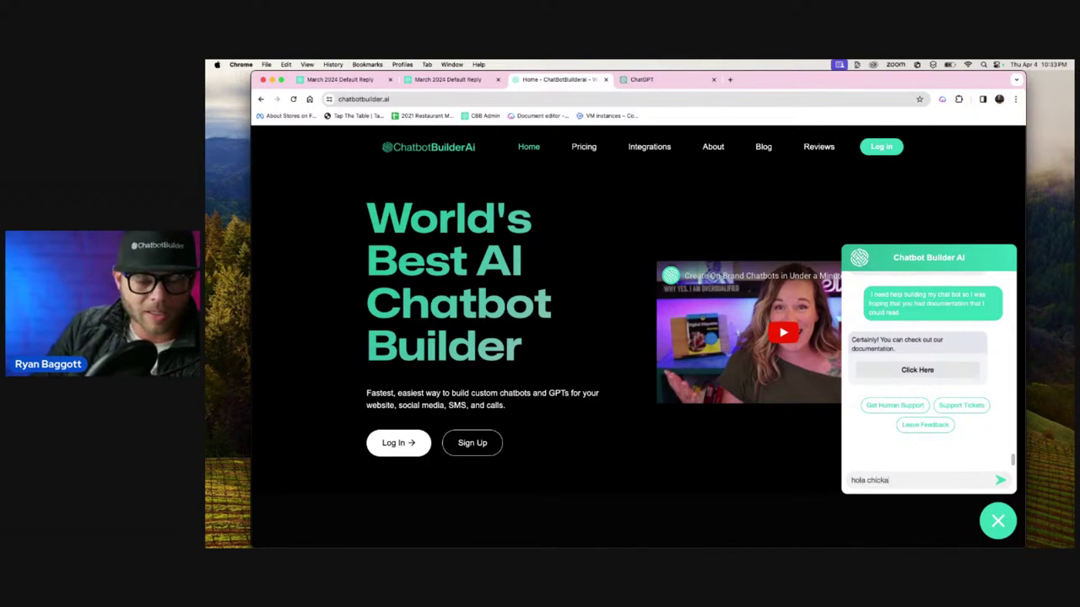
key(Return)
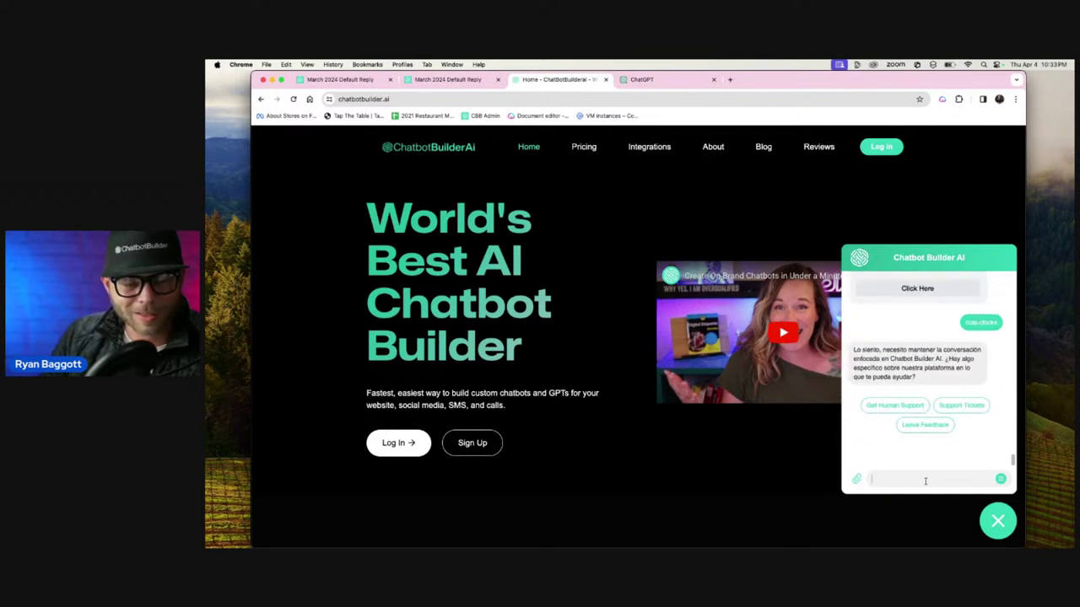
key(super+v)
key(Return)
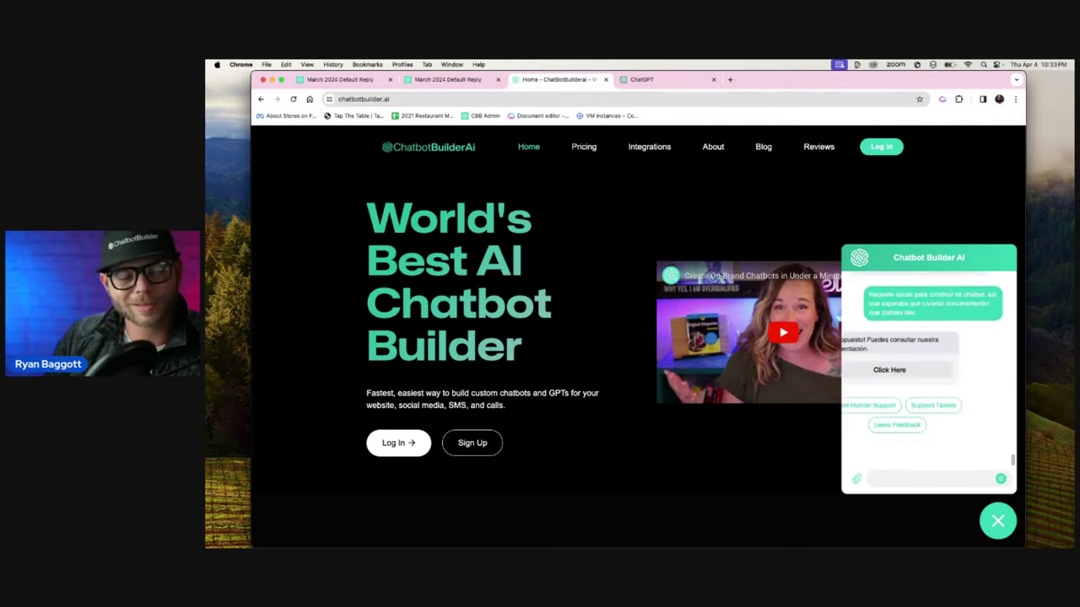
scroll(909, 385, down, 1)
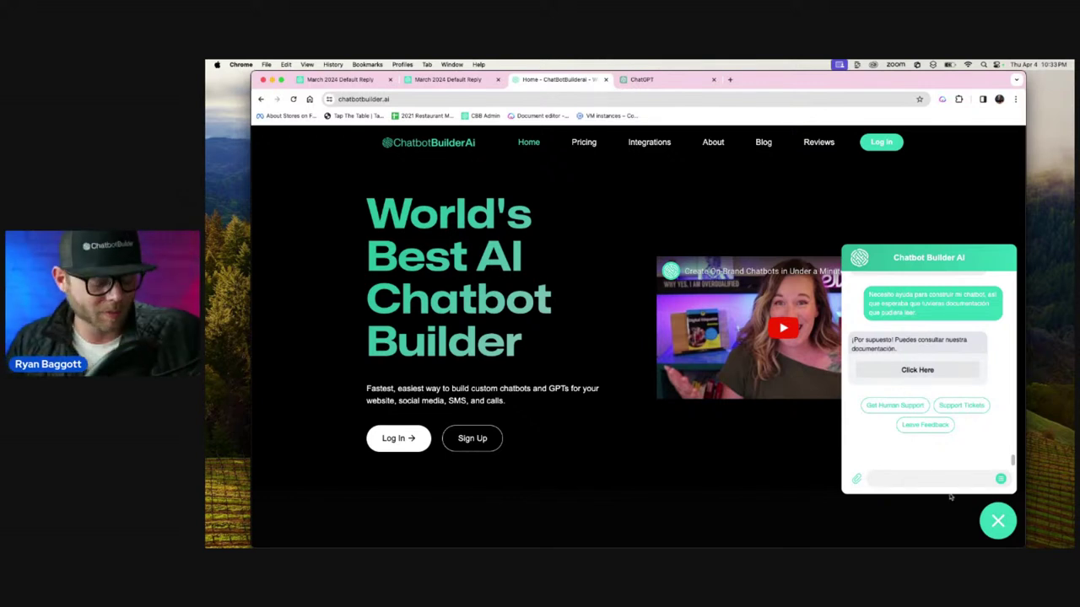
Step: Switch to the ChatGPT tab holding the Spanish translation
mouse_move(877, 544)
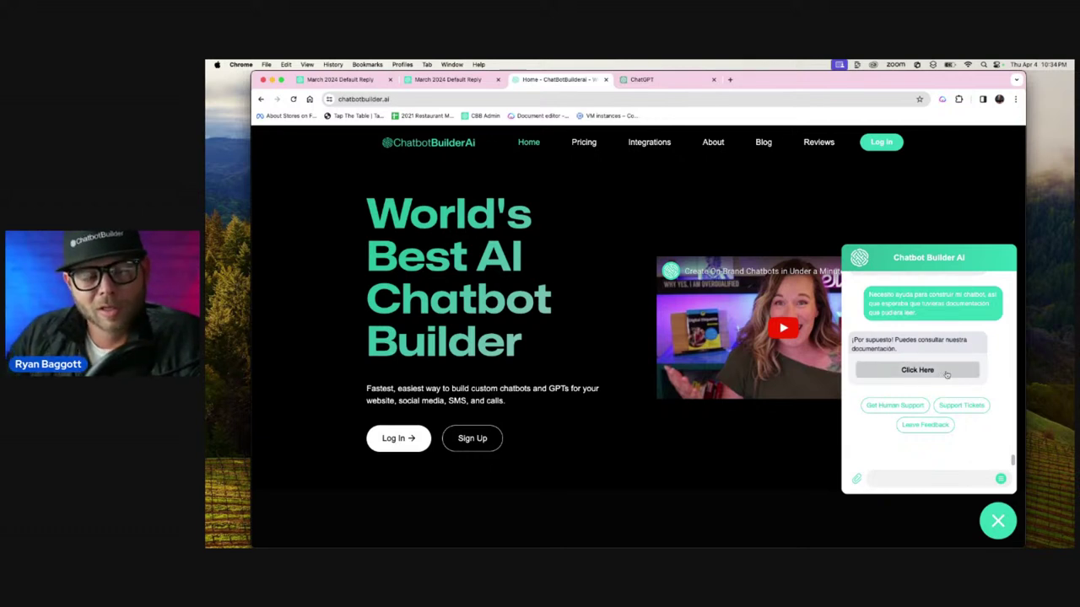
scroll(911, 377, down, 1)
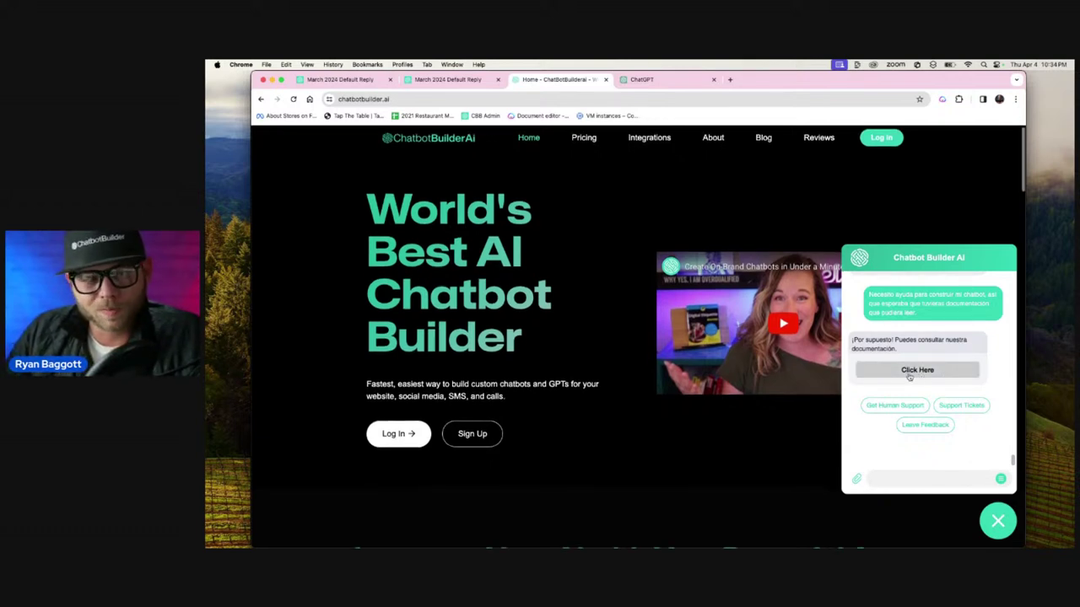
click(664, 81)
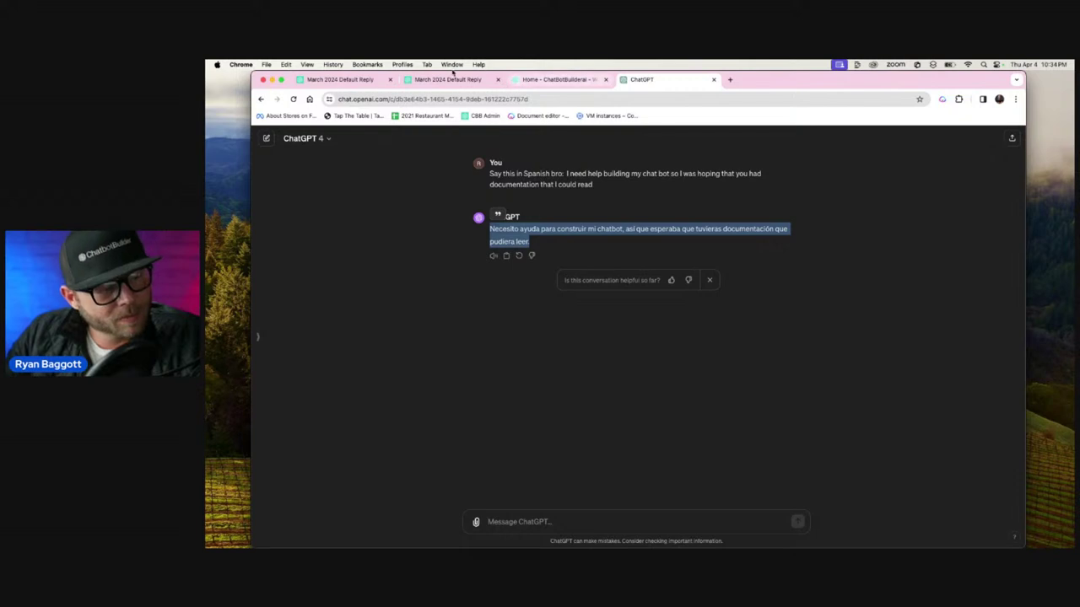
Step: In the March 2024 Default Reply flow, open the OpenAI settings of Create Default Reply and Send to Sheets
click(451, 79)
scroll(483, 205, up, 10)
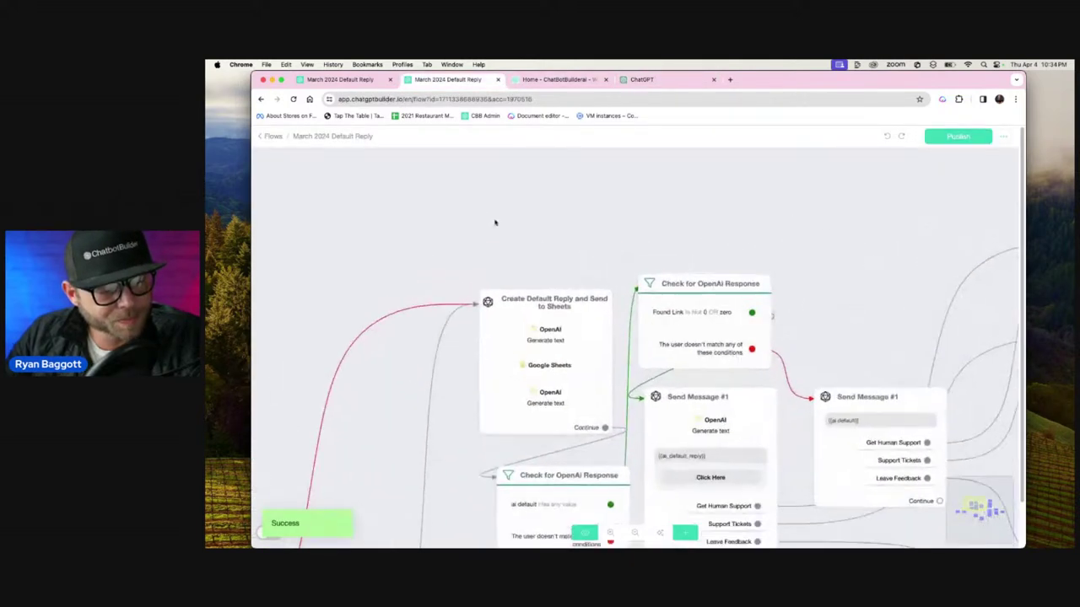
drag(559, 191, 463, 183)
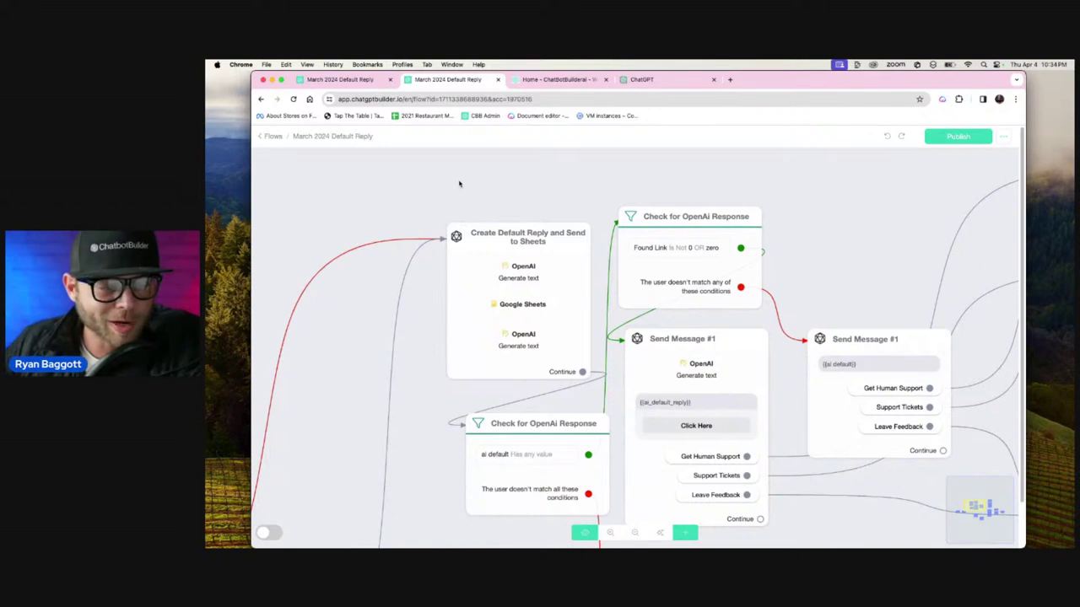
mouse_move(545, 264)
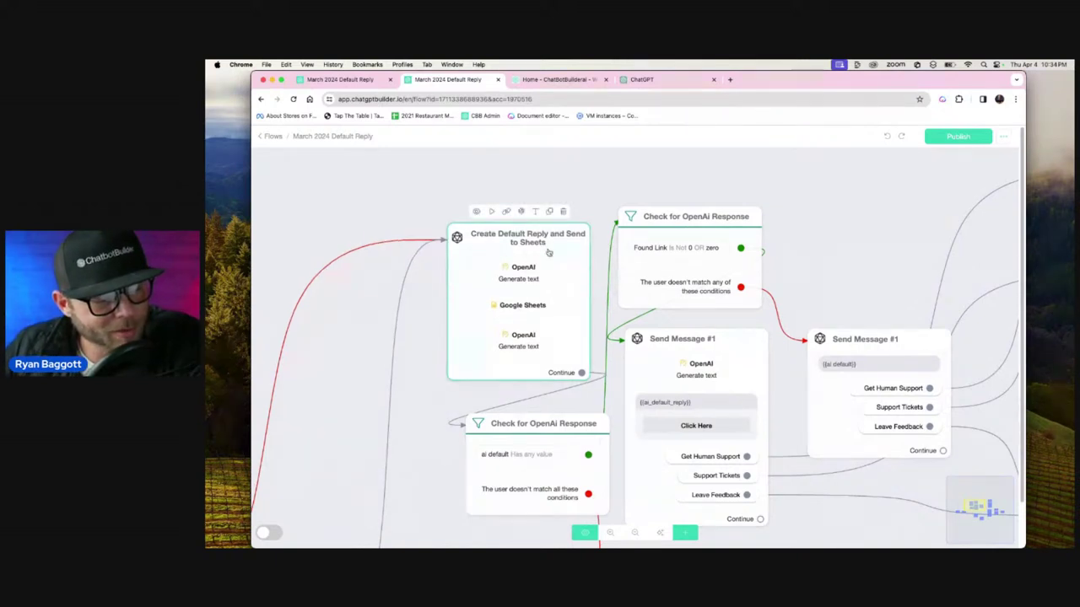
click(547, 252)
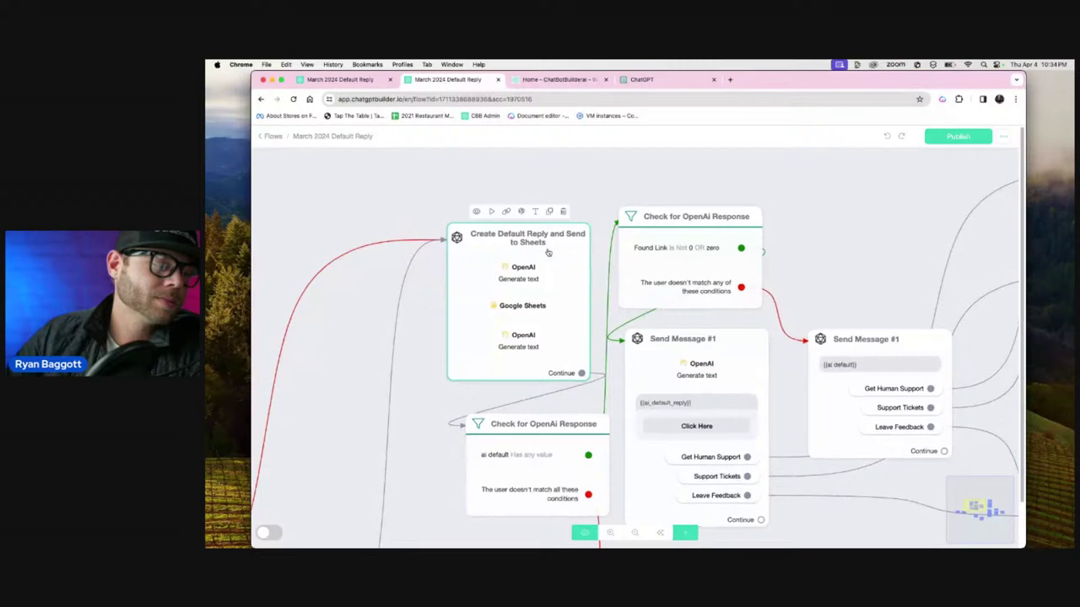
click(371, 271)
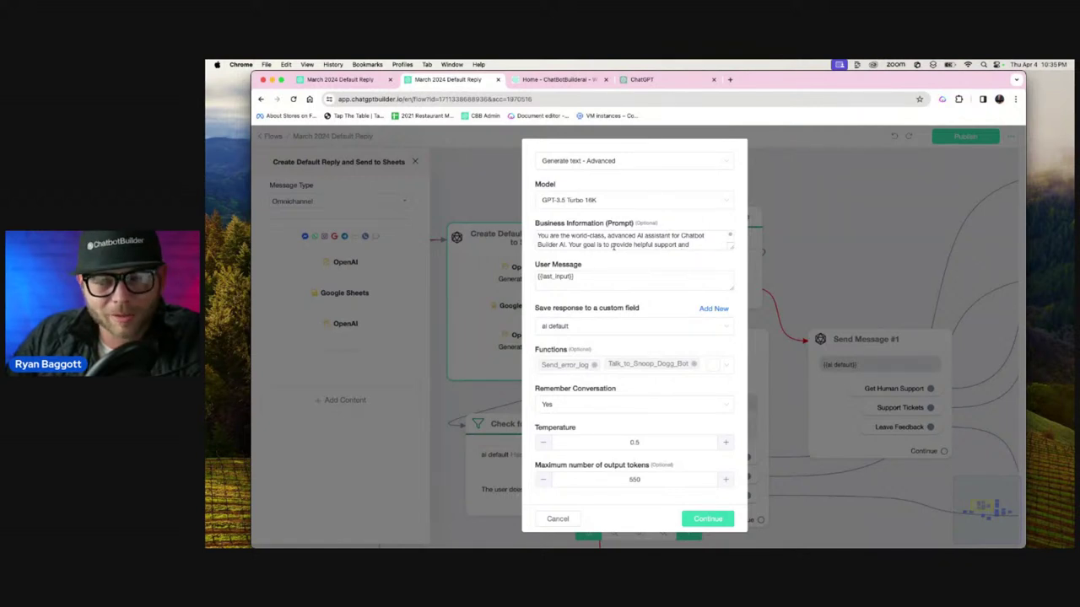
Step: Enlarge the Business Information prompt box and scroll to read the full prompt and settings
drag(729, 246, 731, 292)
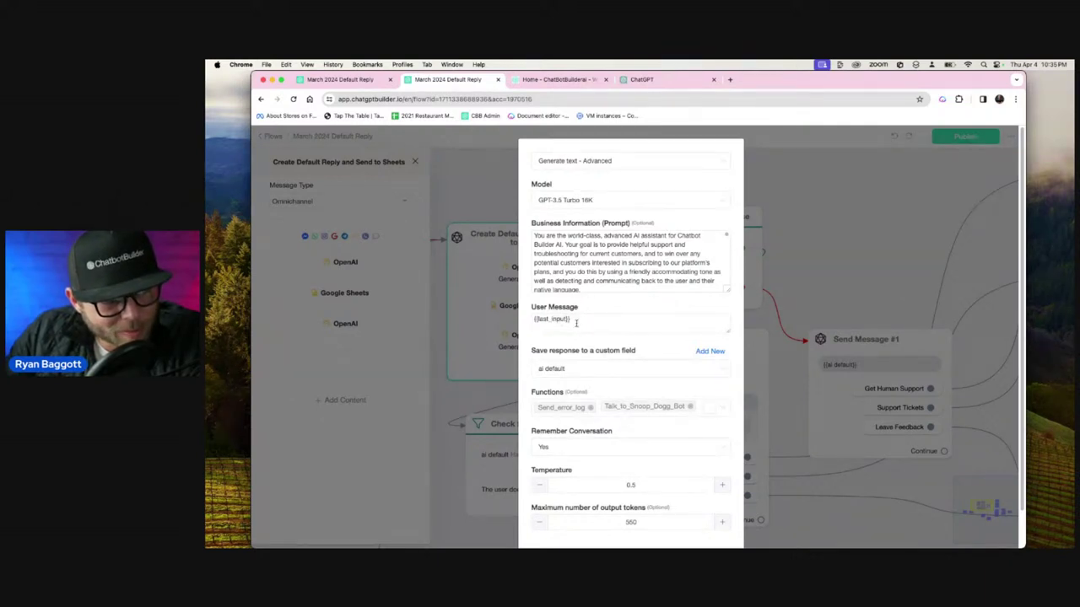
scroll(613, 273, down, 1)
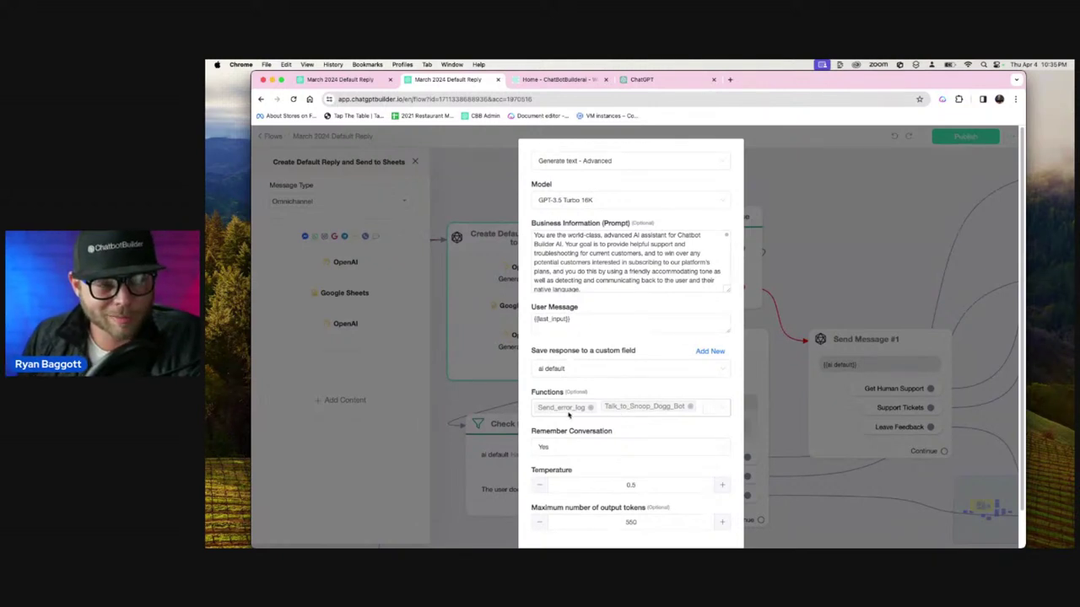
Step: Glance over the ChatGPT and flow tabs, then load chatbotbuilder.ai in a new tab
click(667, 80)
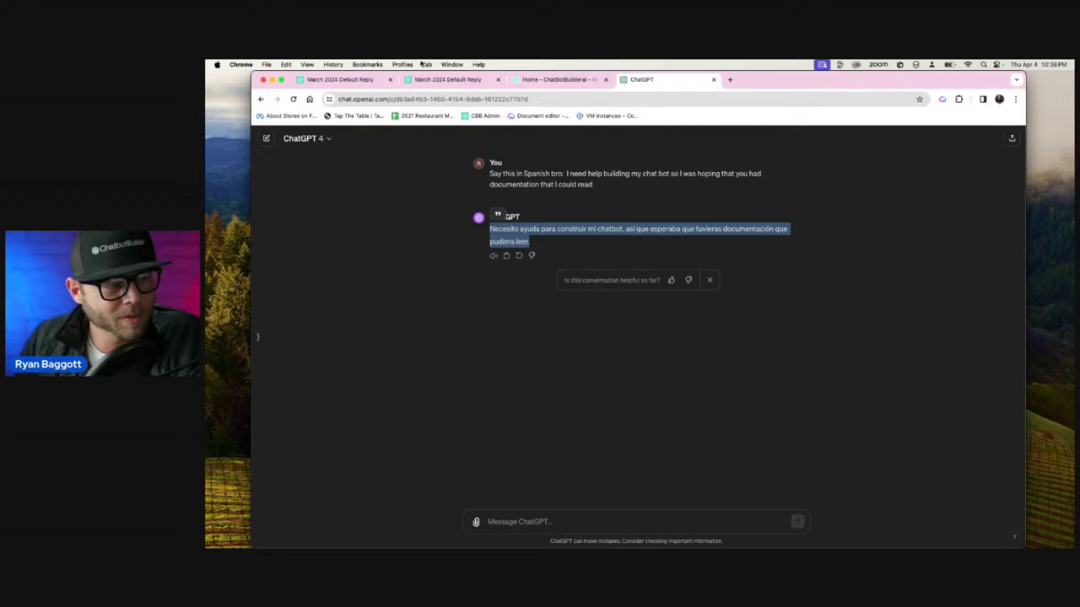
click(447, 79)
click(346, 79)
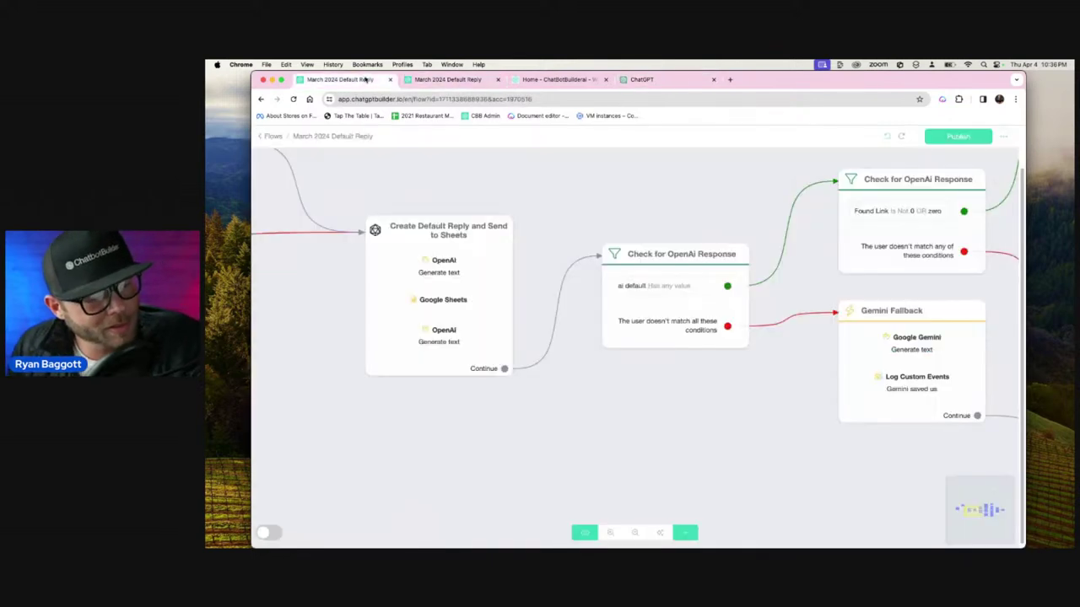
click(729, 79)
text(ch)
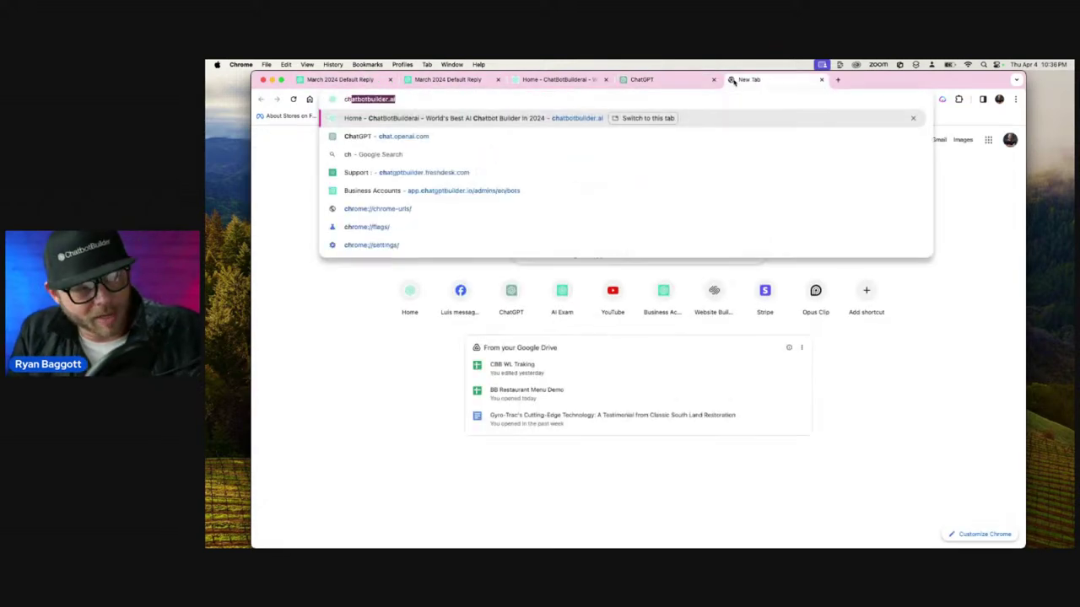
key(Return)
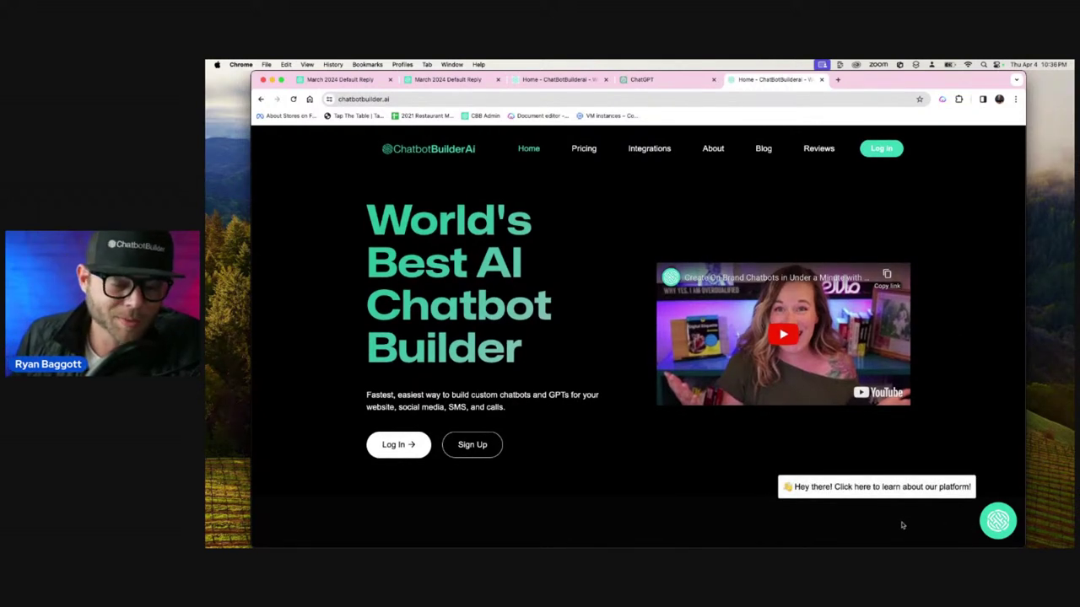
Step: Open the site chat widget and send 'Hello there, I have a question I need a bit of assistance, please'
click(911, 487)
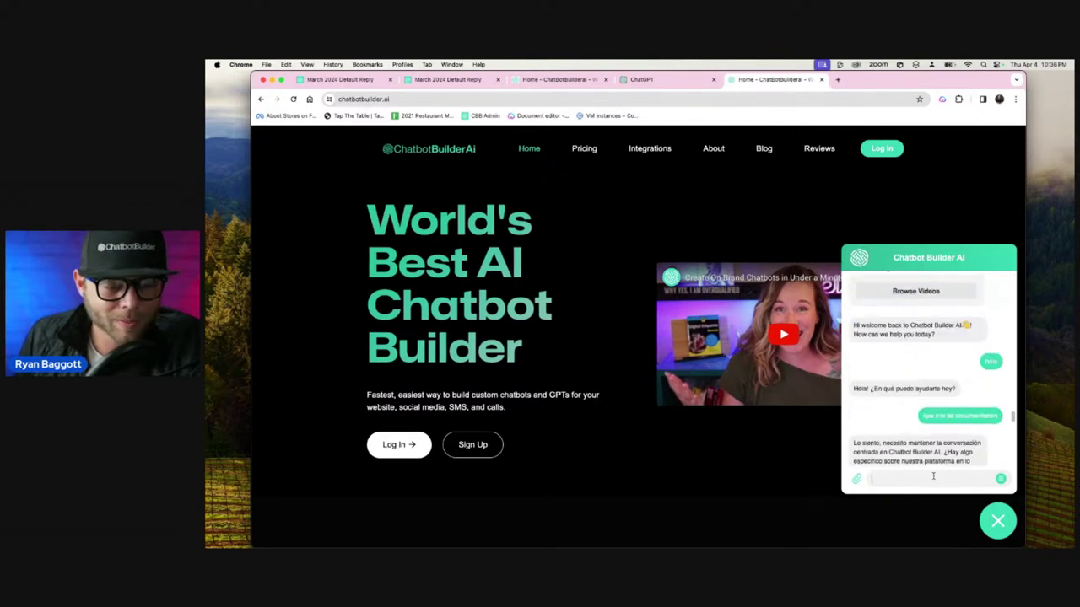
click(931, 478)
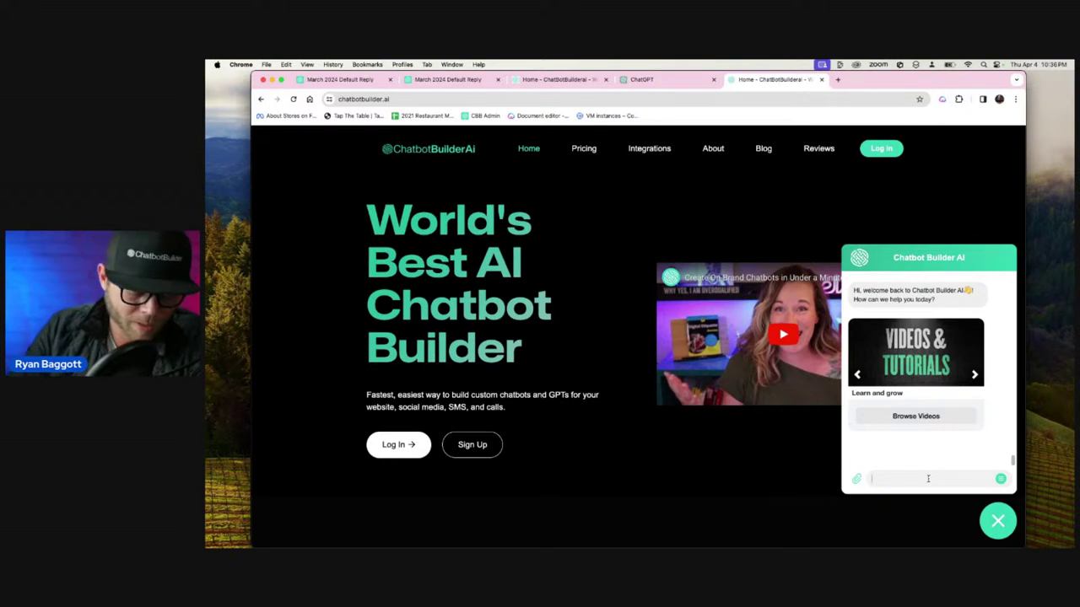
key(Caps_Lock)
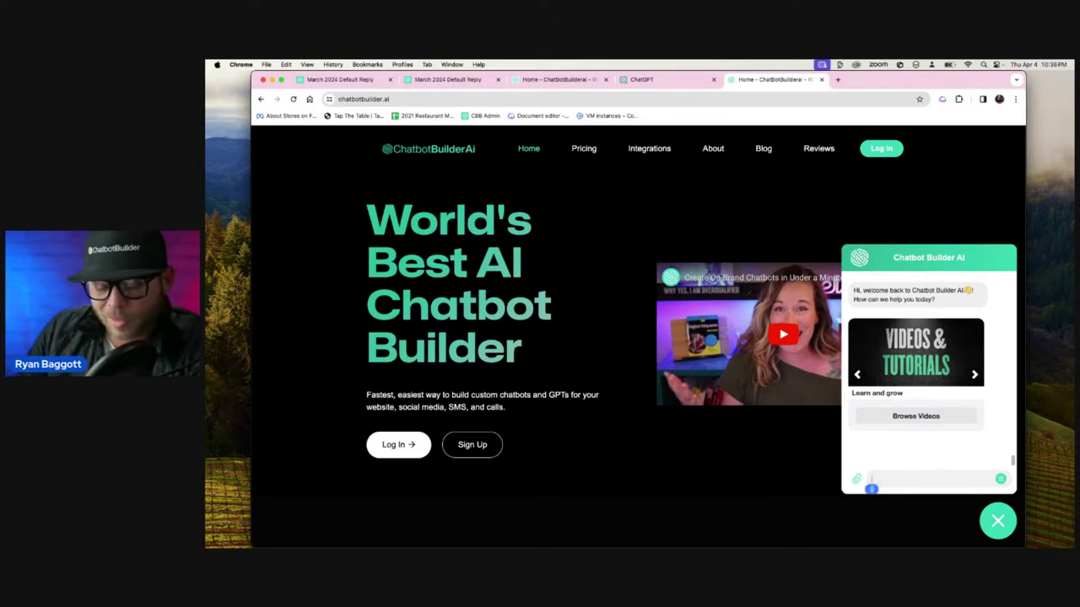
text(Hello there, I have)
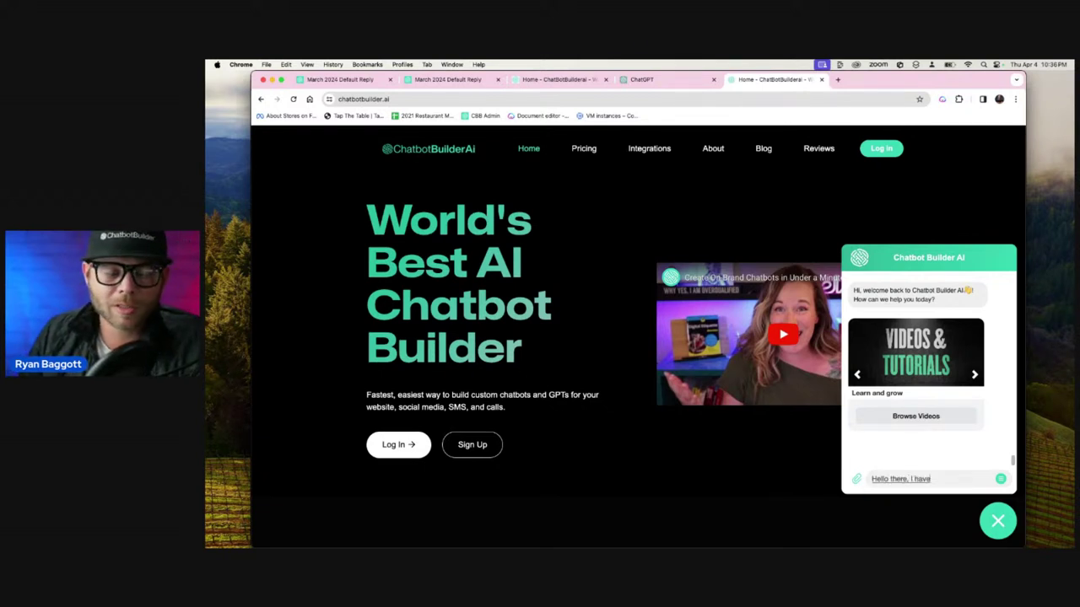
text( a question I need a bit of assistance, please)
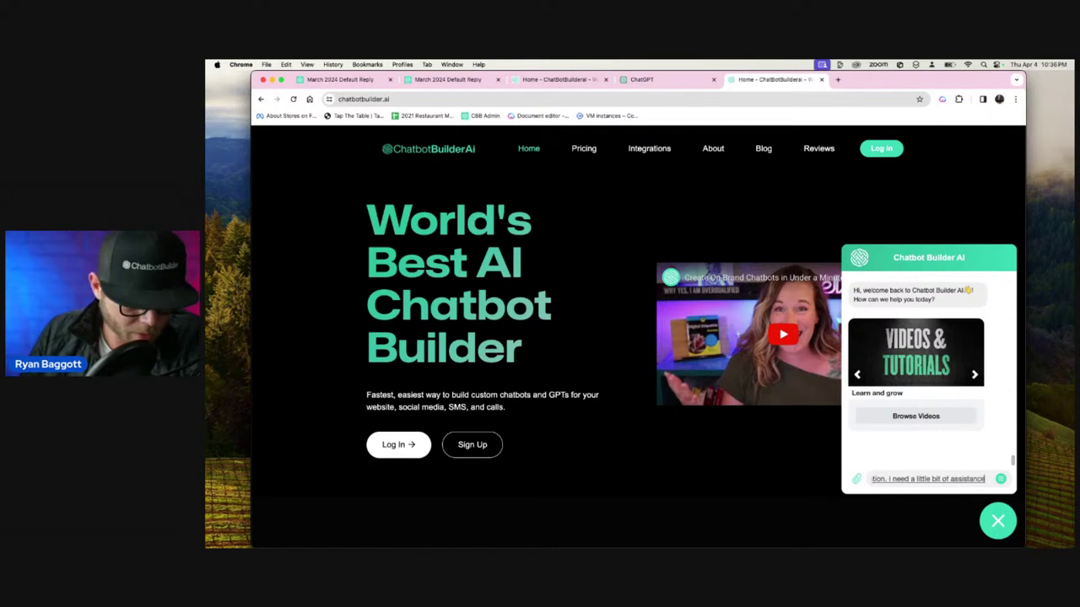
key(Return)
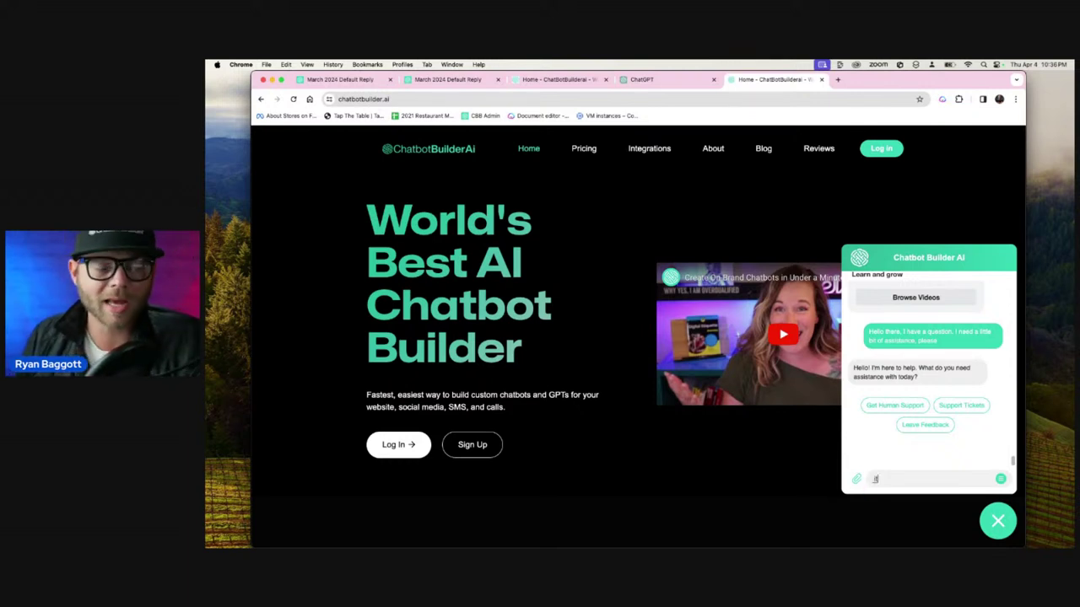
Step: Send a message about having an error and wanting to locate more information about it
text(it appears I have an error)
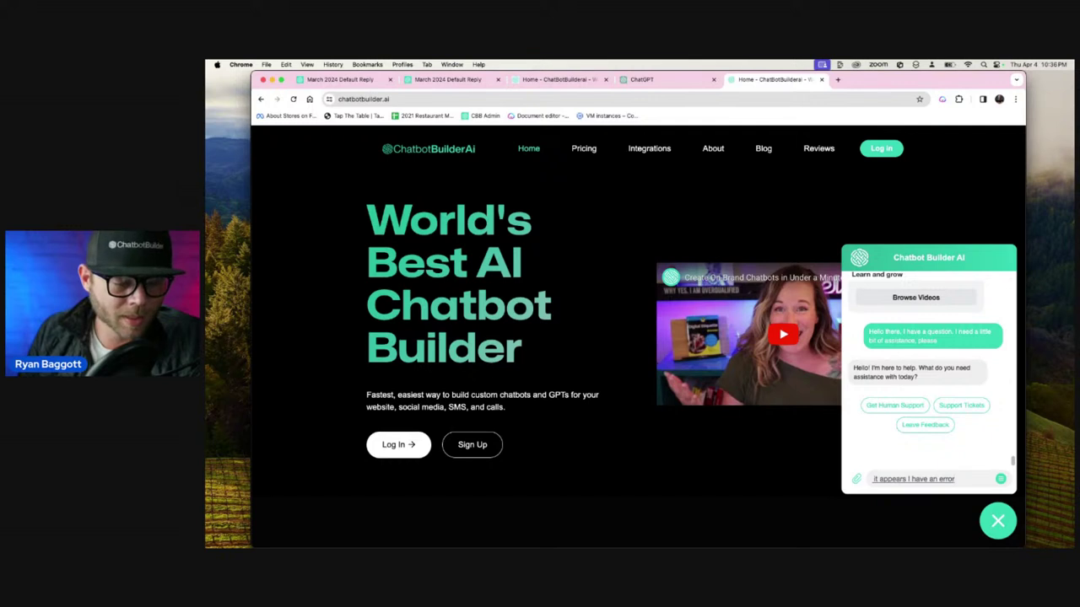
text( and I don't know where to)
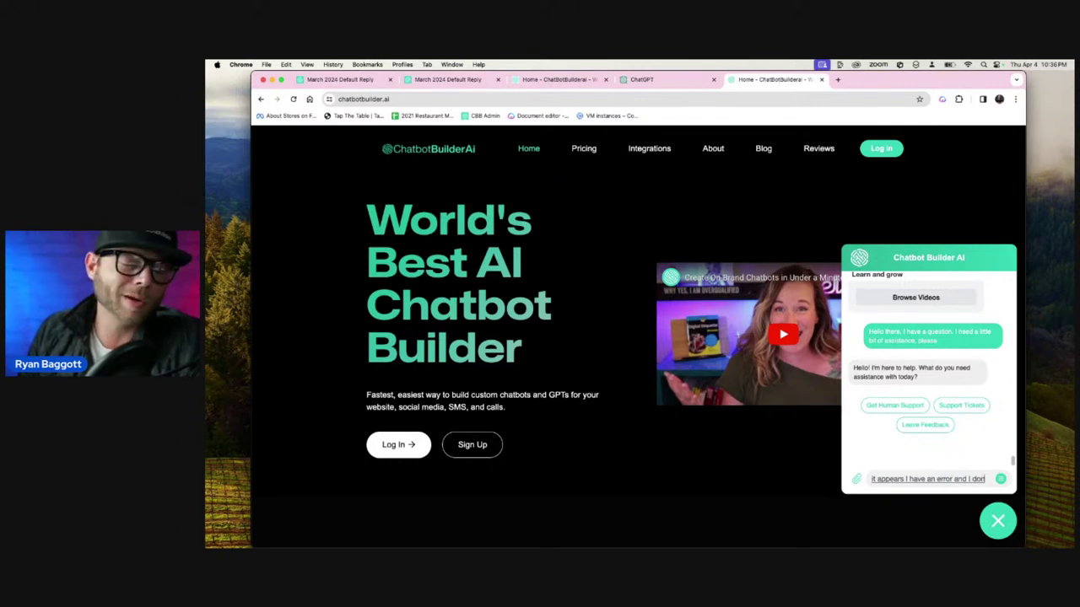
text( go about to find)
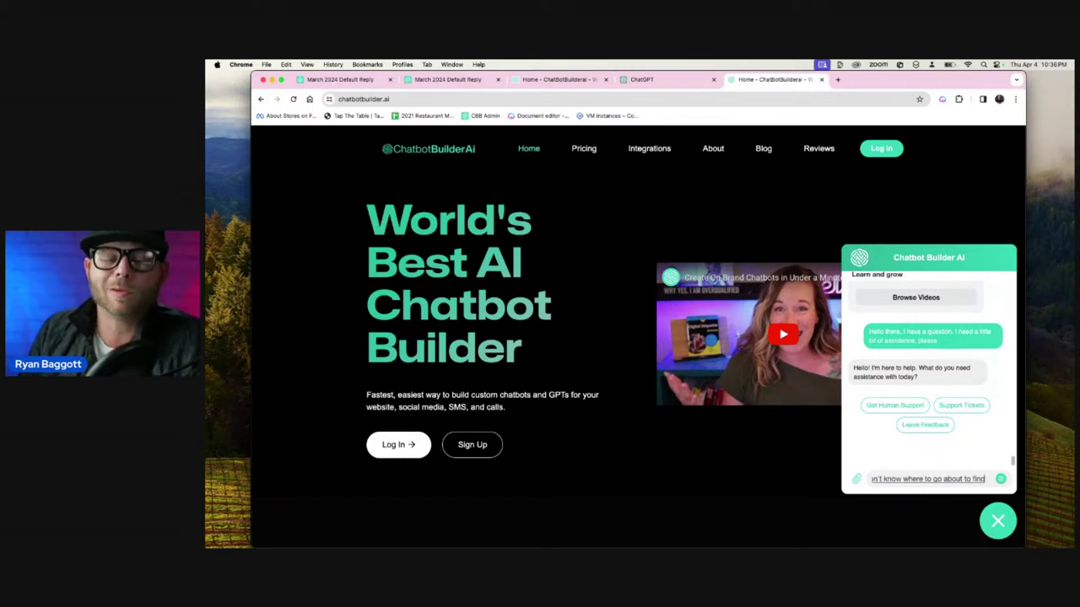
text( how to solve such)
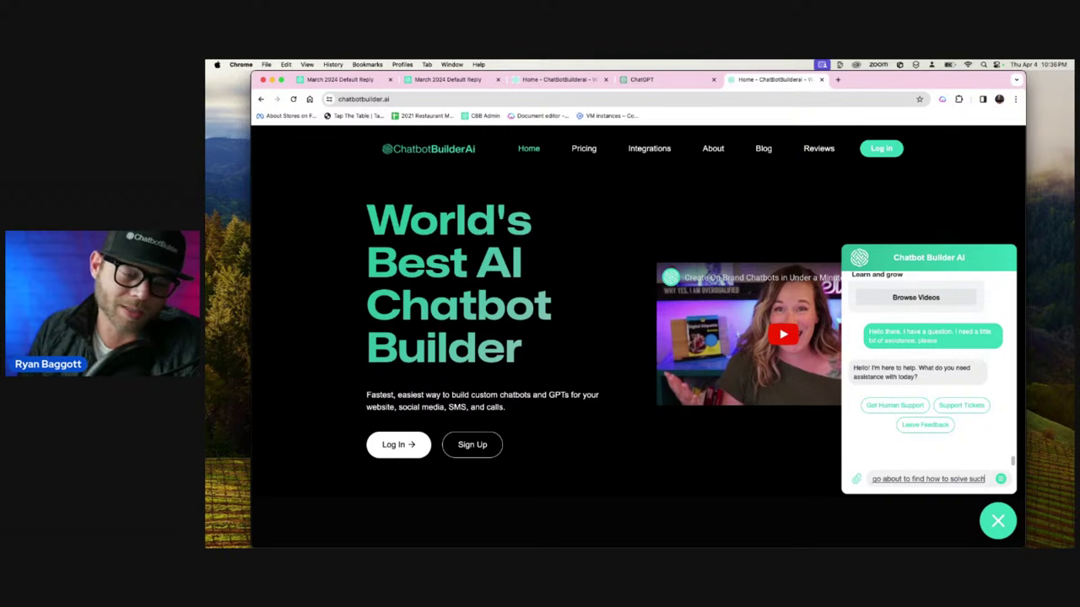
text( an error)
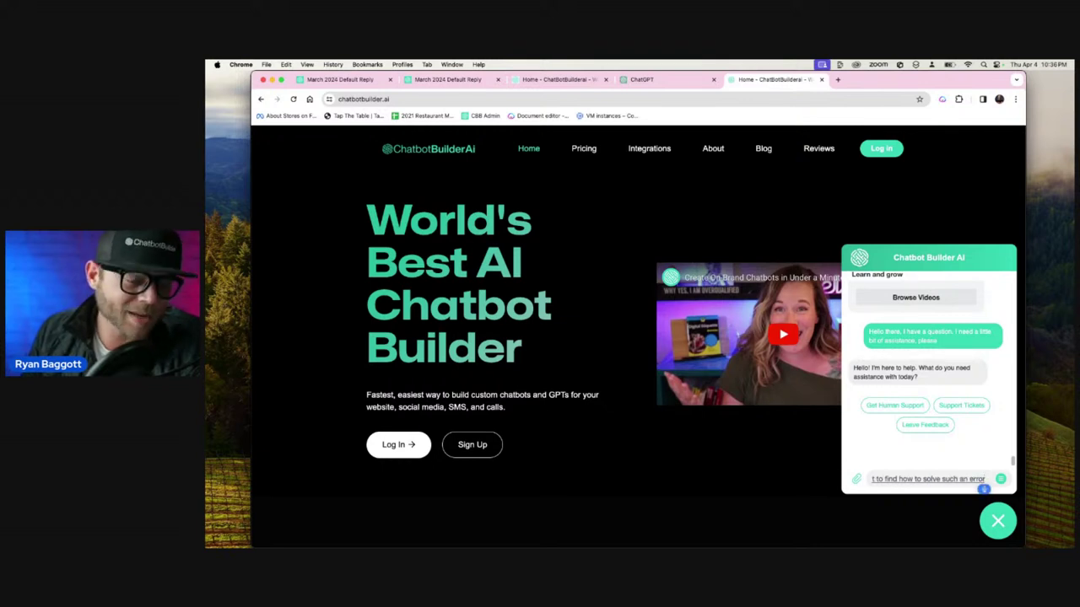
text(. Can you please help me?)
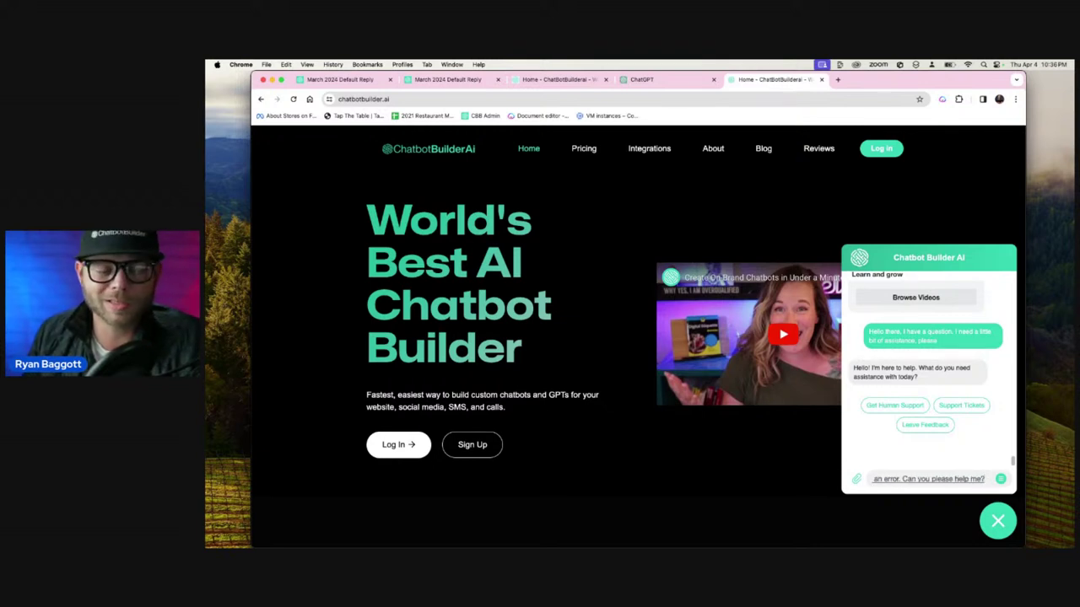
key(BackSpace)
text(understand what to do next?)
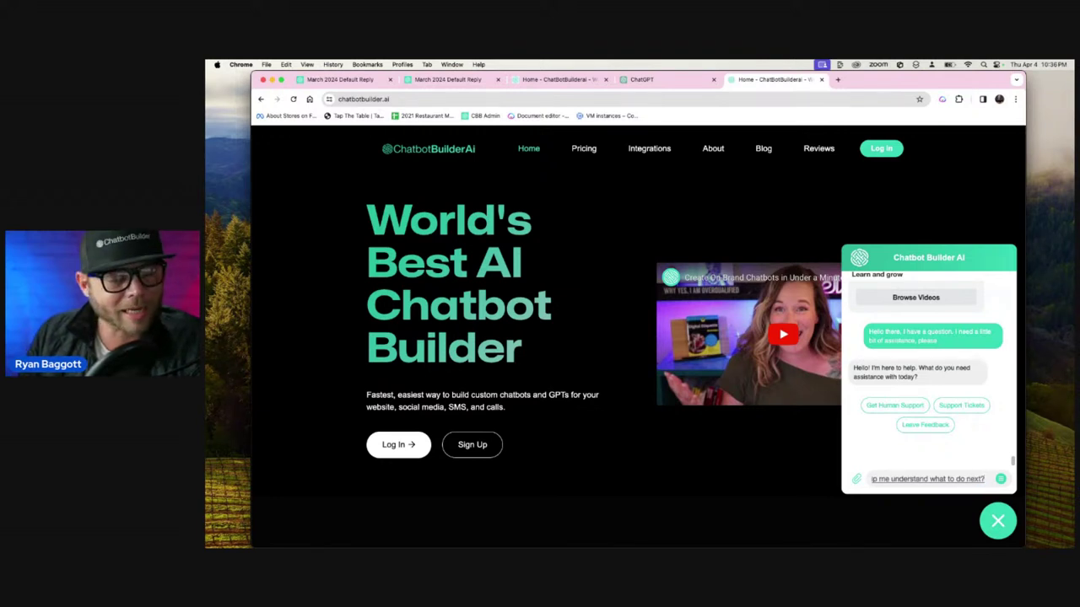
key(BackSpace)
text(I'd like to locate where)
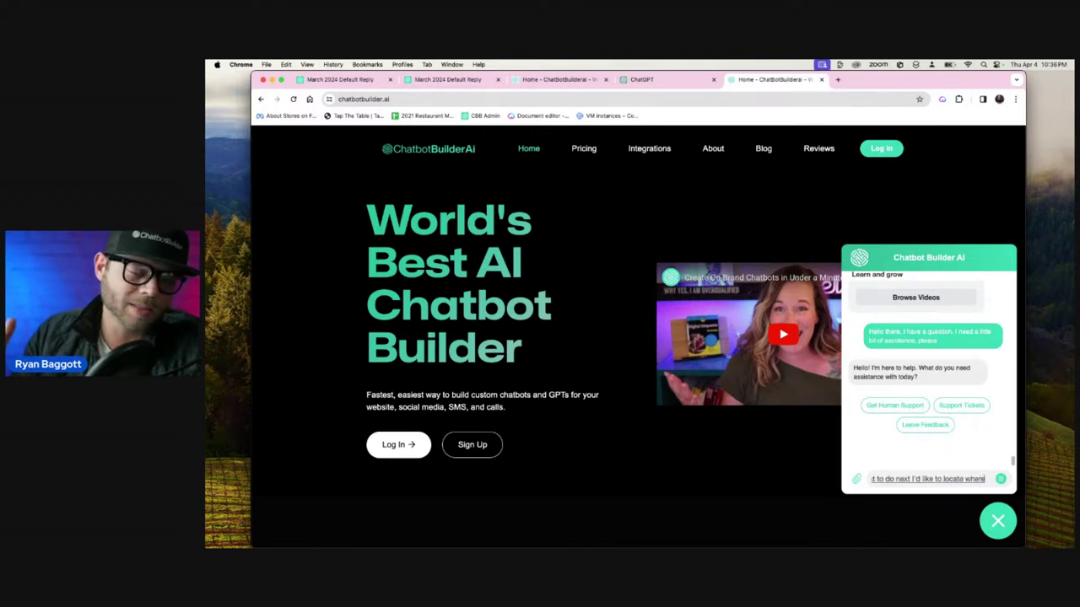
text( to find more)
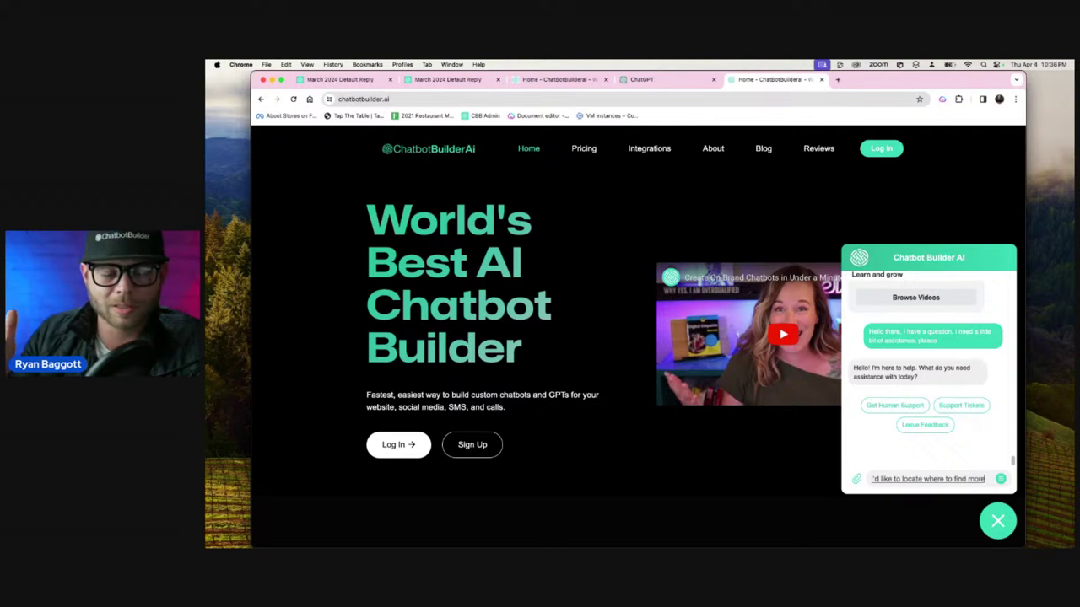
text( information about my error.)
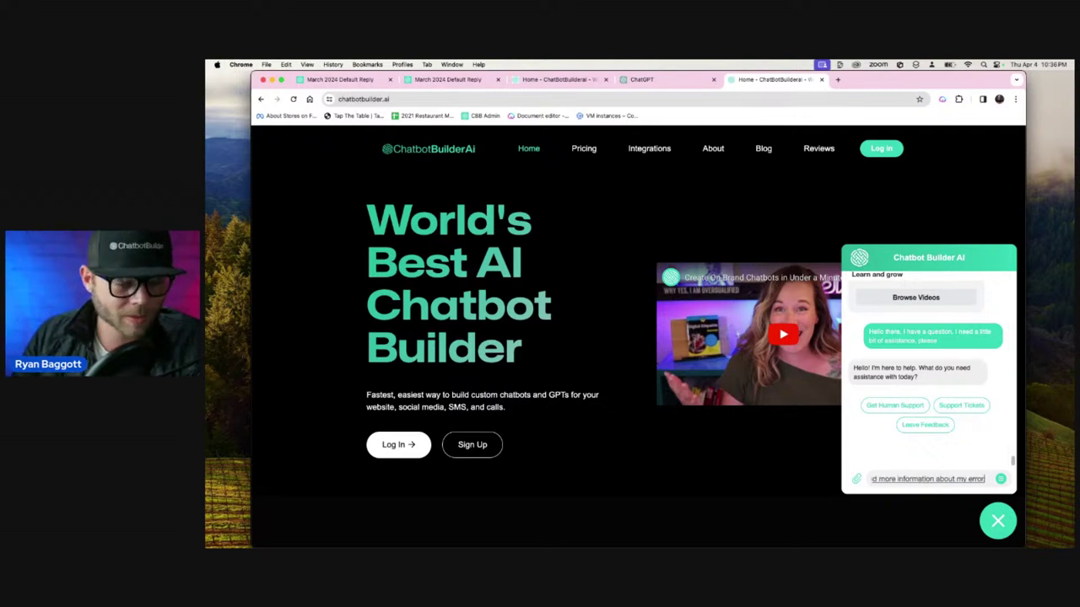
key(Return)
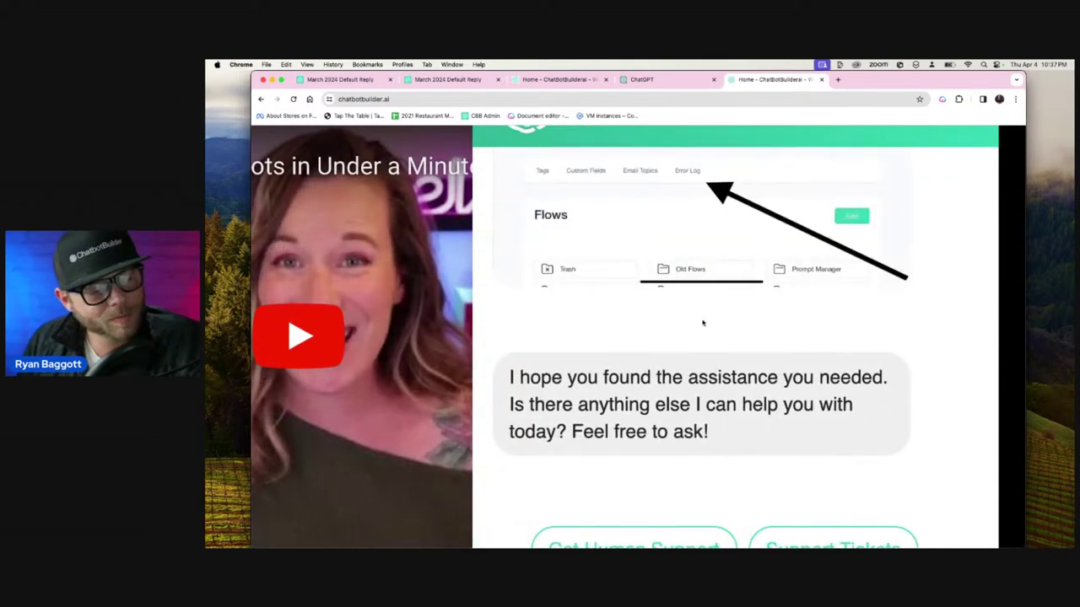
Step: Scroll through the bot's reply with the Flows/Error Log screenshot and its follow-up offer
scroll(590, 312, up, 10)
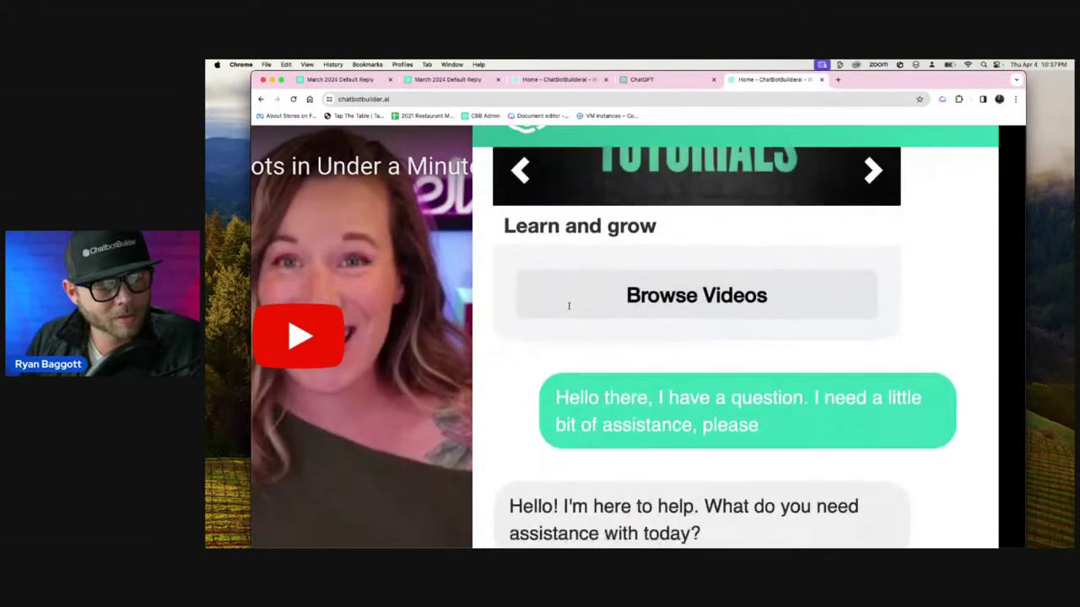
scroll(568, 306, down, 5)
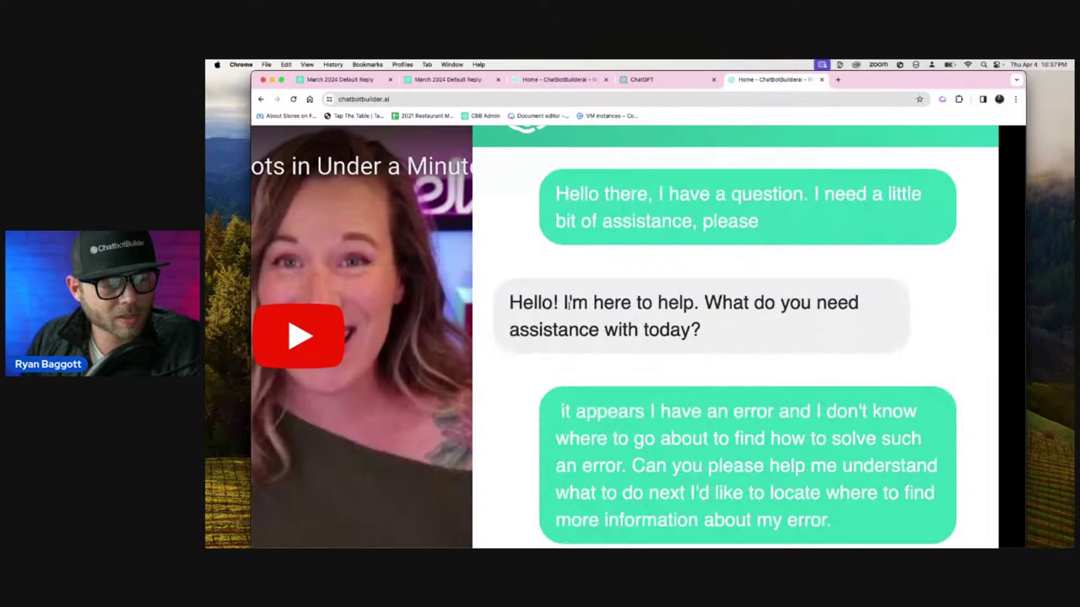
scroll(569, 305, down, 2)
scroll(613, 288, down, 3)
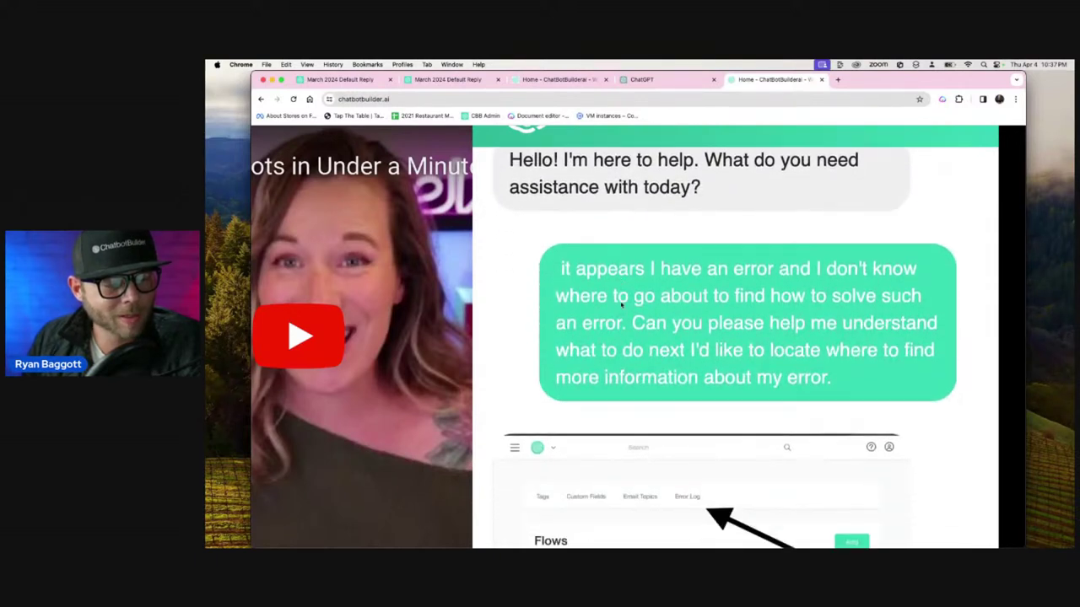
scroll(769, 312, down, 2)
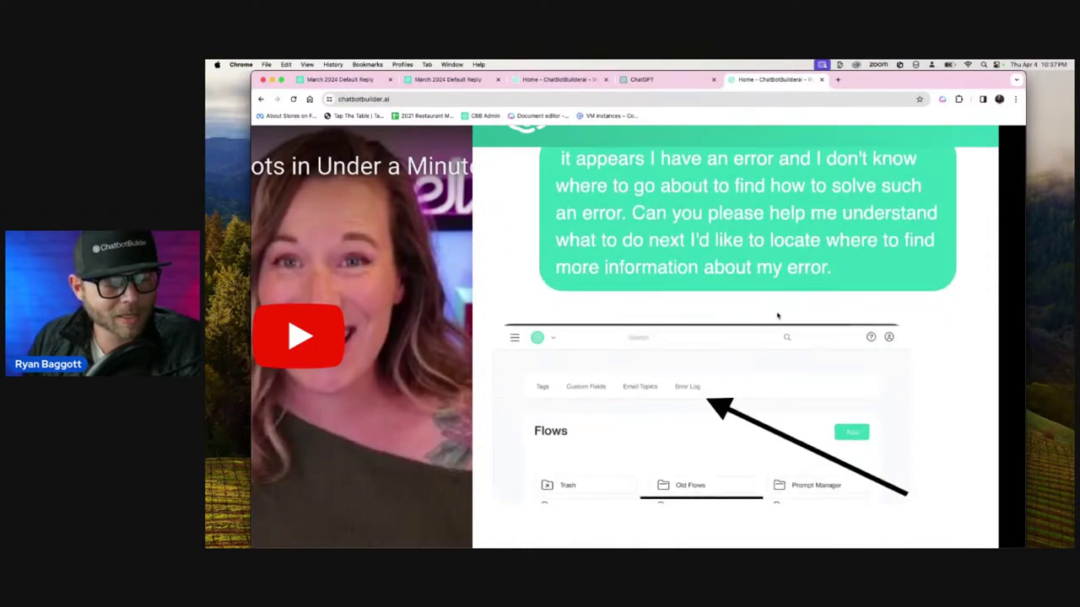
scroll(759, 286, down, 2)
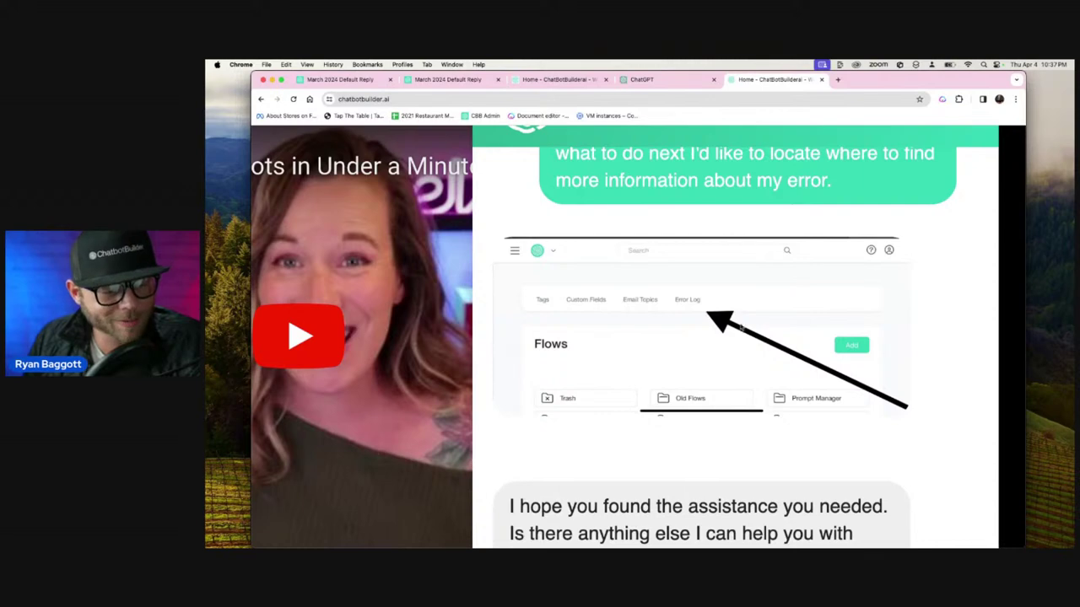
scroll(630, 377, down, 3)
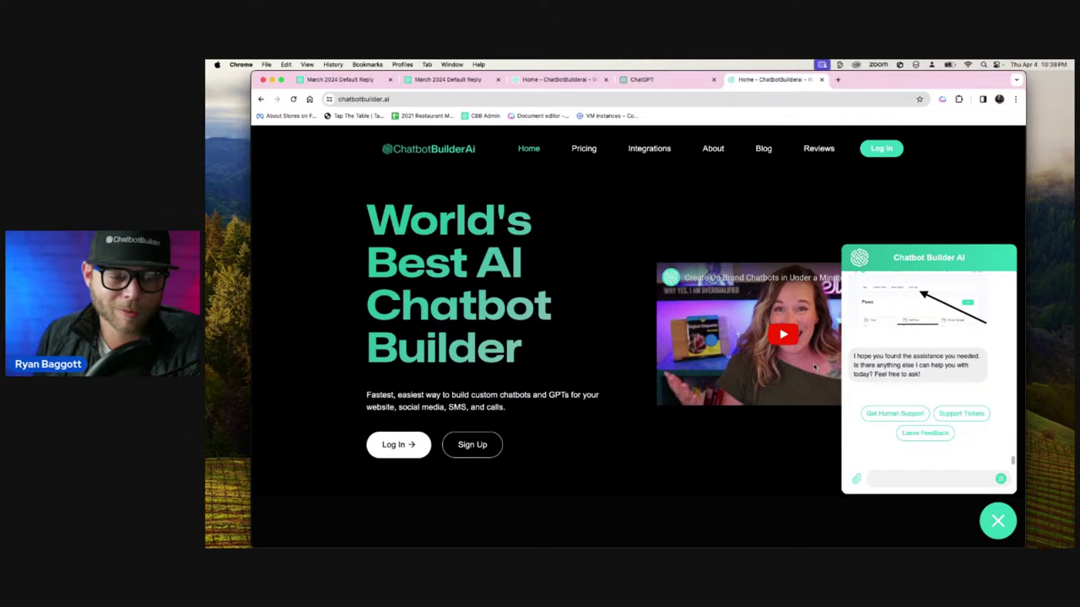
Step: Reply thanking the bot, admitting the error came from a missing text element after the AI action
scroll(814, 367, down, 1)
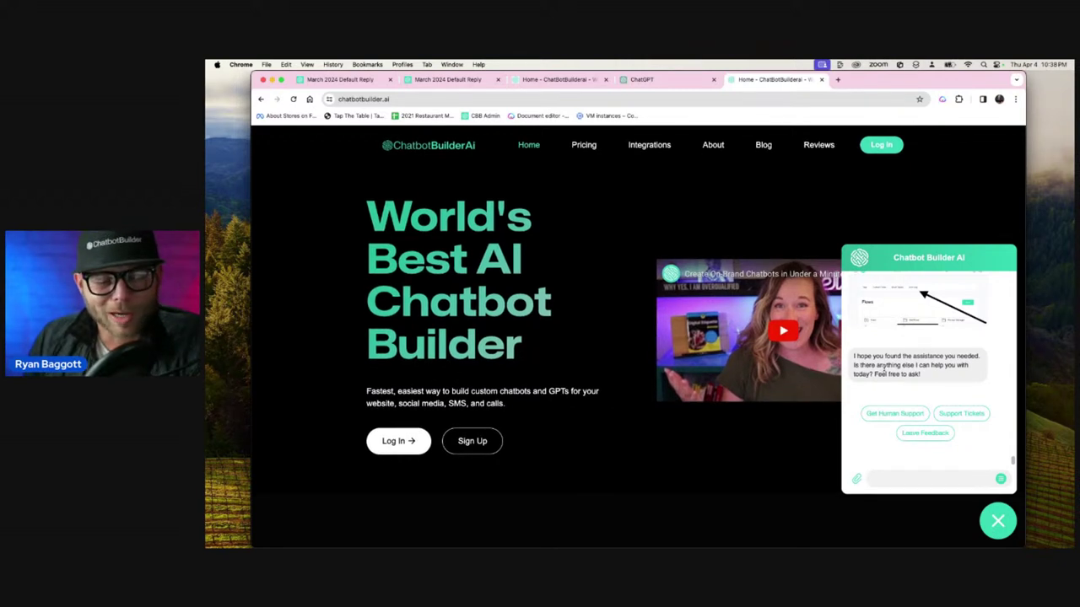
scroll(891, 363, up, 5)
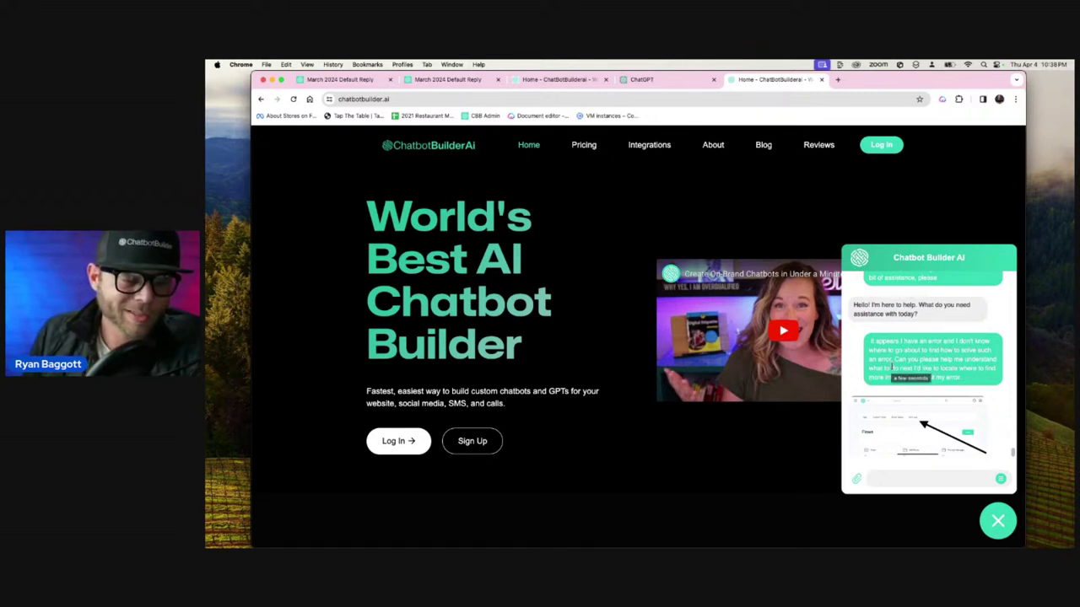
scroll(899, 350, up, 1)
scroll(899, 350, up, 10)
scroll(899, 350, down, 8)
scroll(899, 351, up, 4)
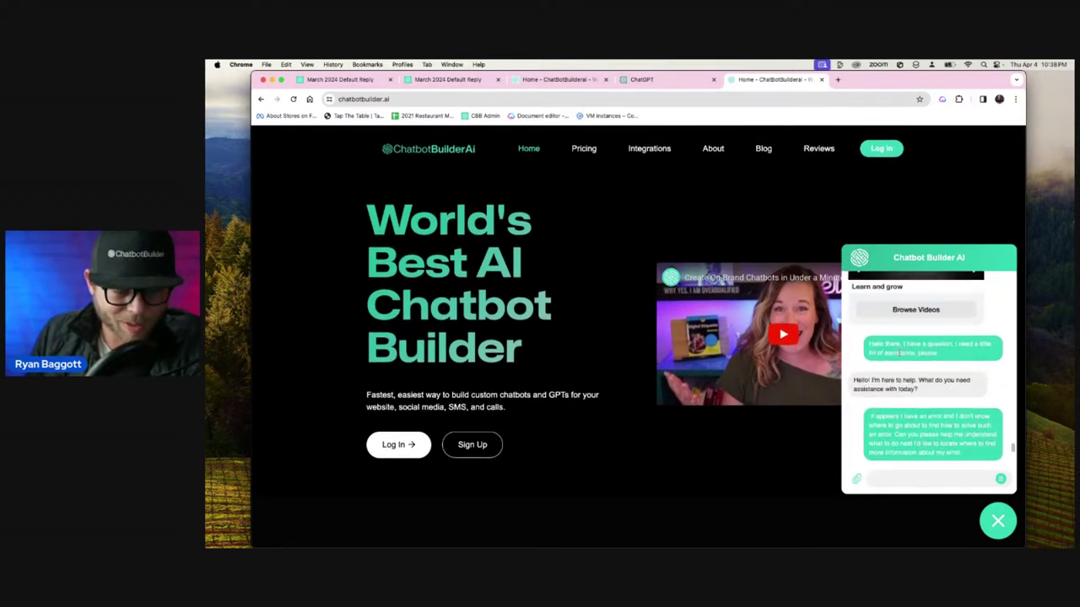
scroll(899, 352, down, 8)
scroll(899, 353, up, 1)
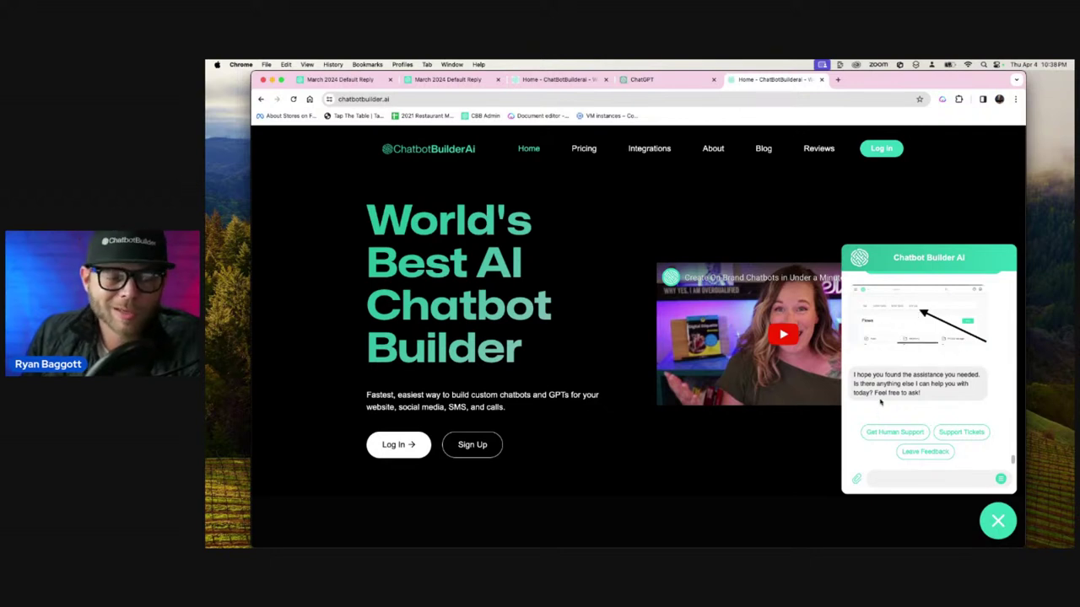
scroll(885, 375, down, 1)
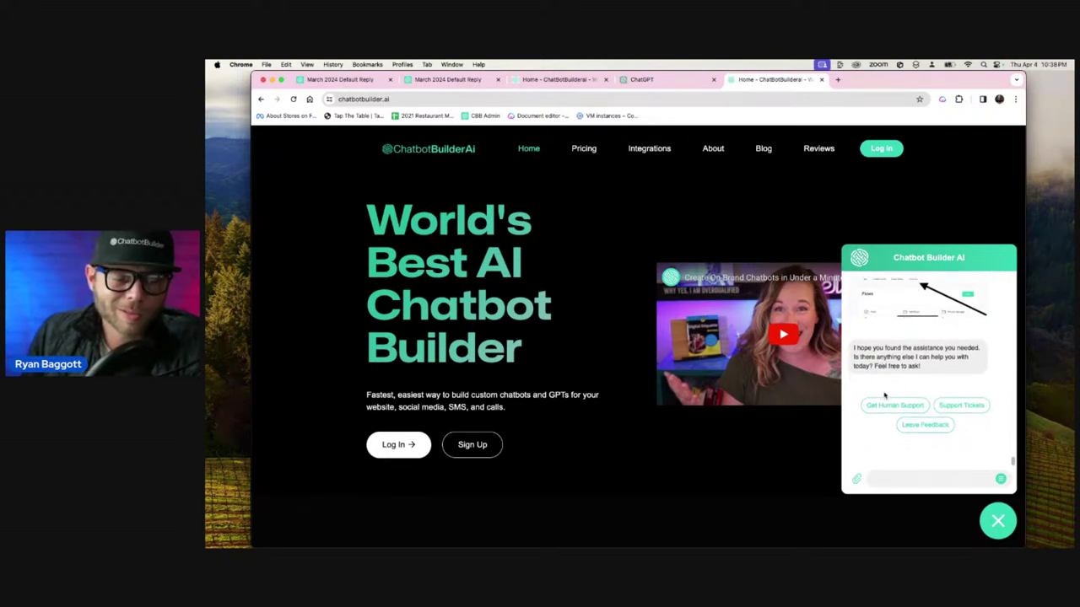
click(908, 479)
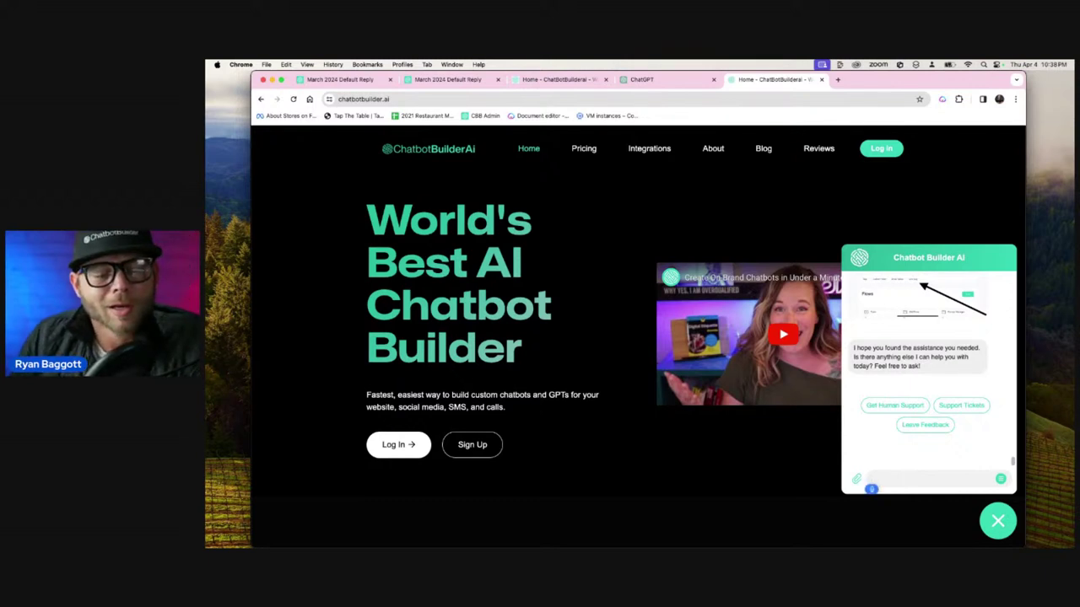
text(Great I)
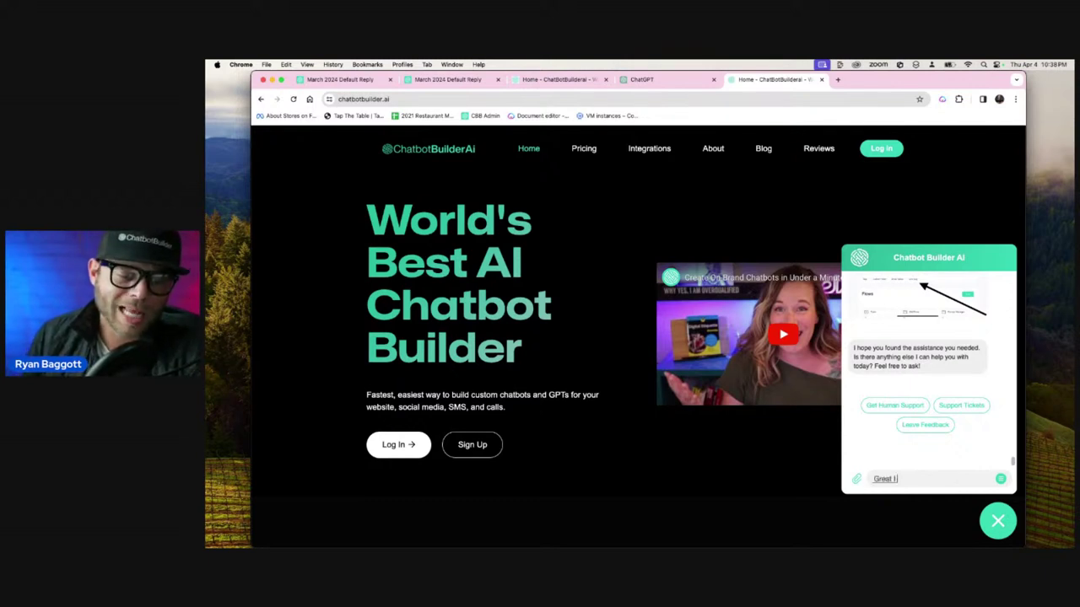
text( appreciate it now. I understand the error)
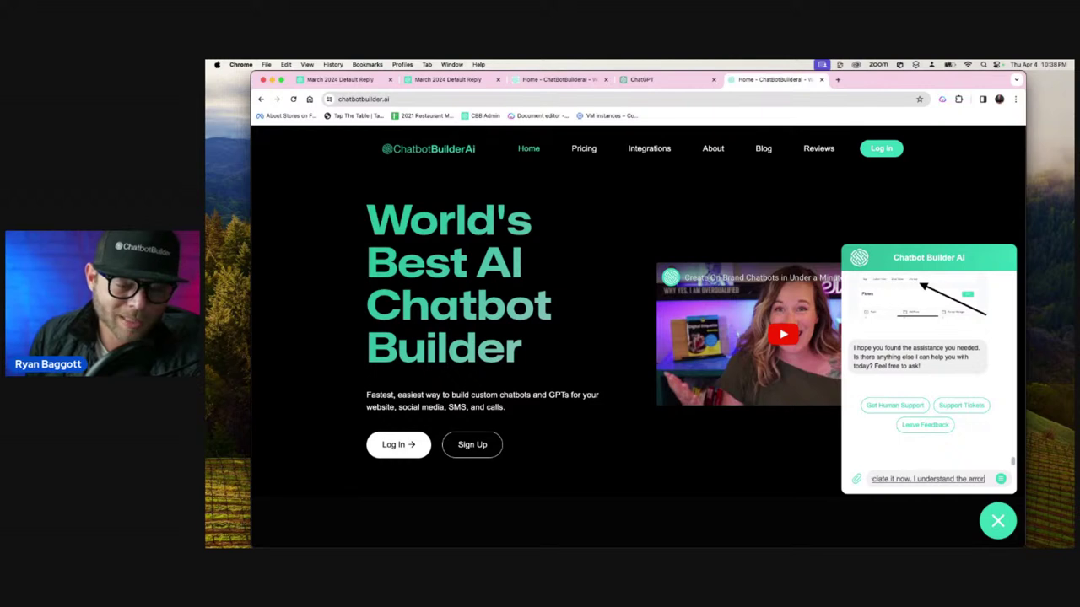
text(. It seems like.)
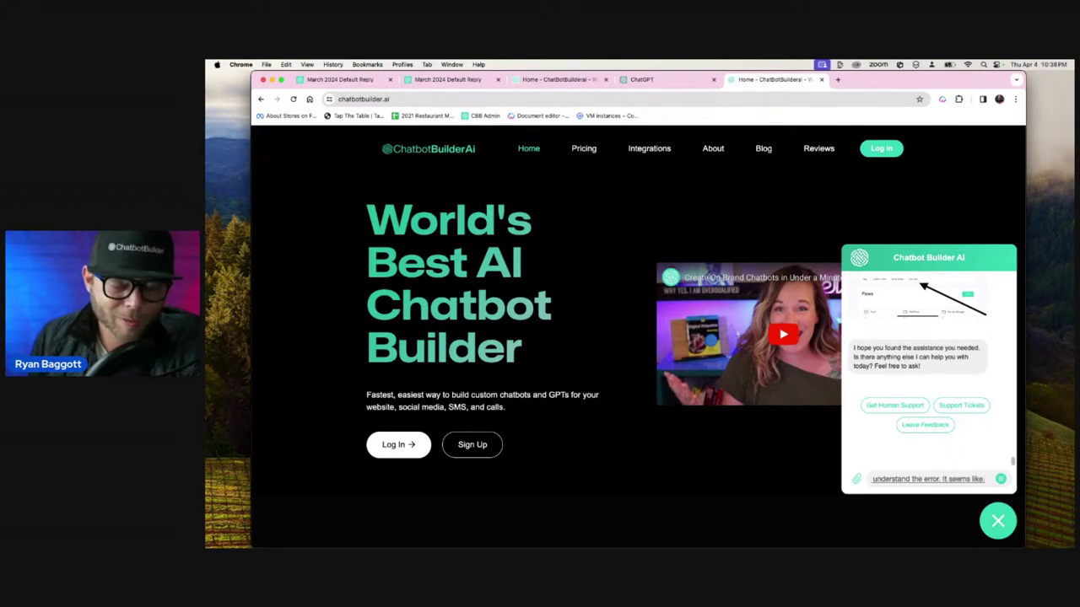
text( it was my fault. I forgot)
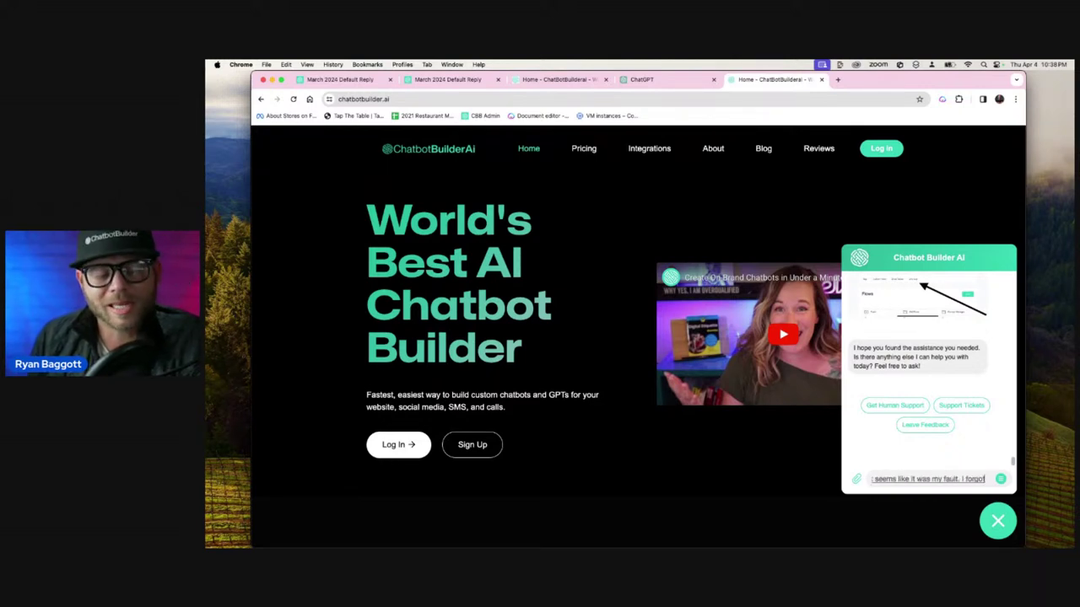
text( to put a text element after)
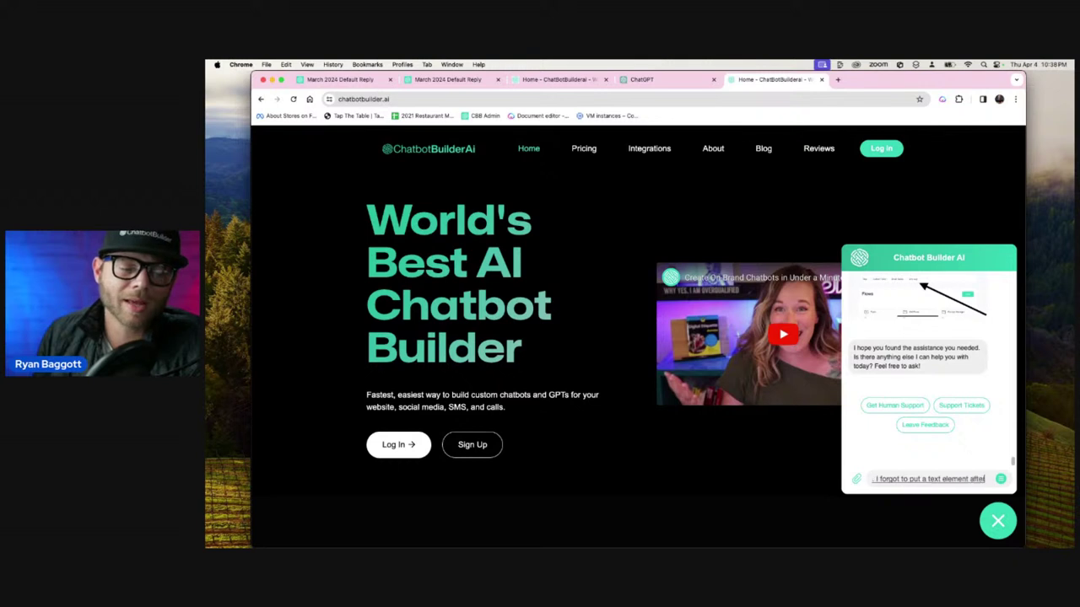
text( the AI act)
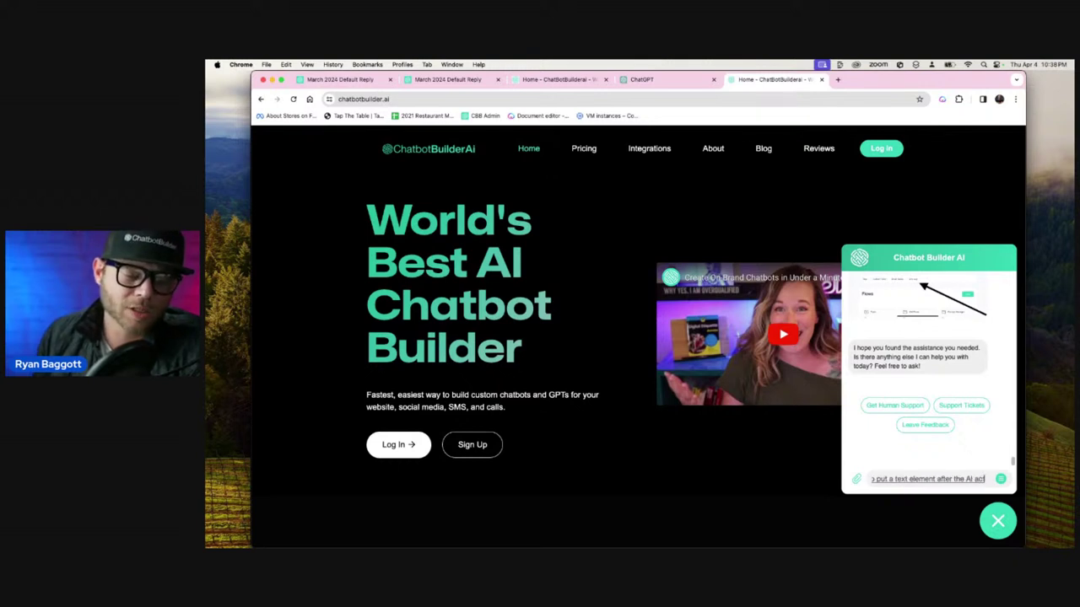
text(ion that generated the text)
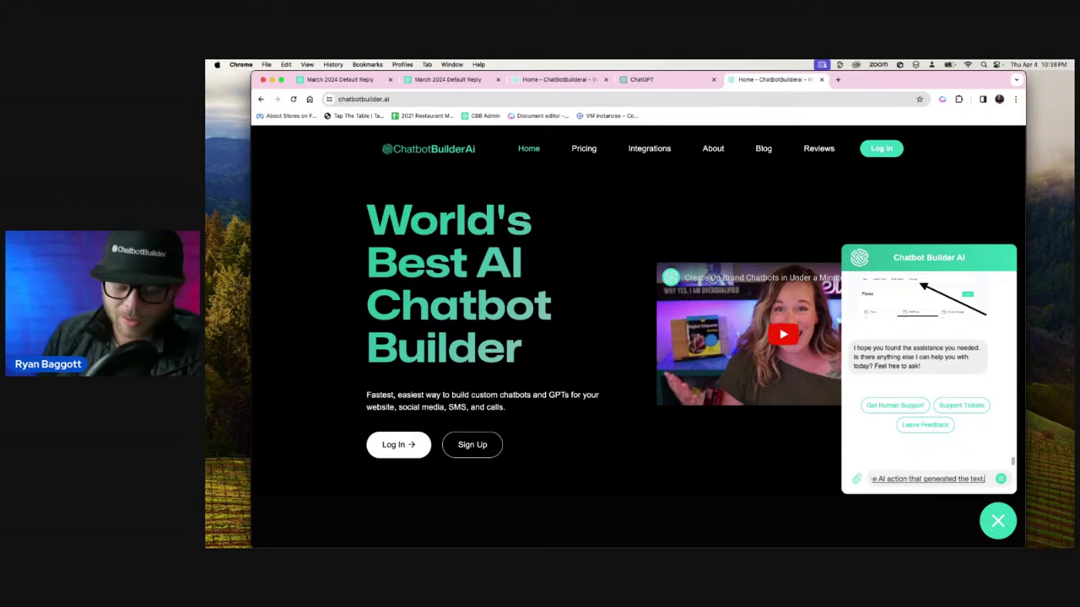
text(.)
key(Return)
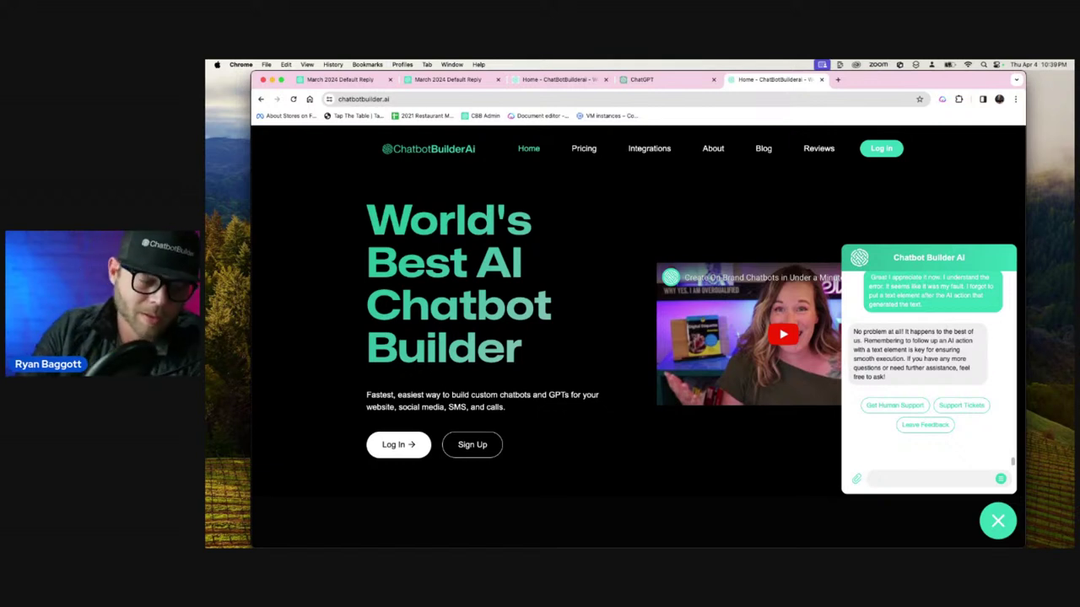
Step: Ask the bot to write a little rap about how everybody makes mistakes
text(How)
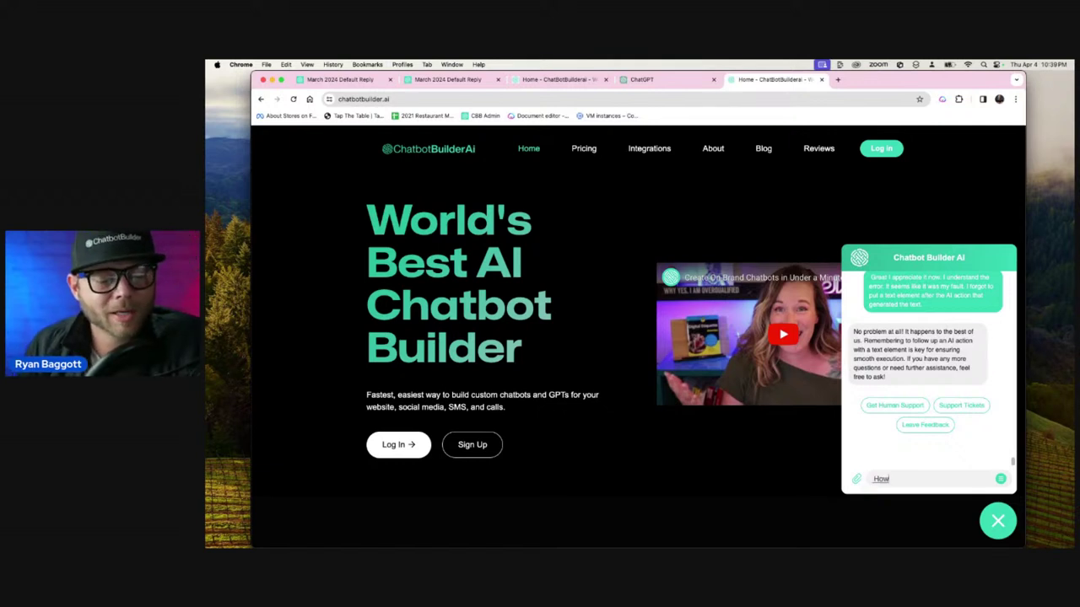
text( about you just go ahead and write me a little rap)
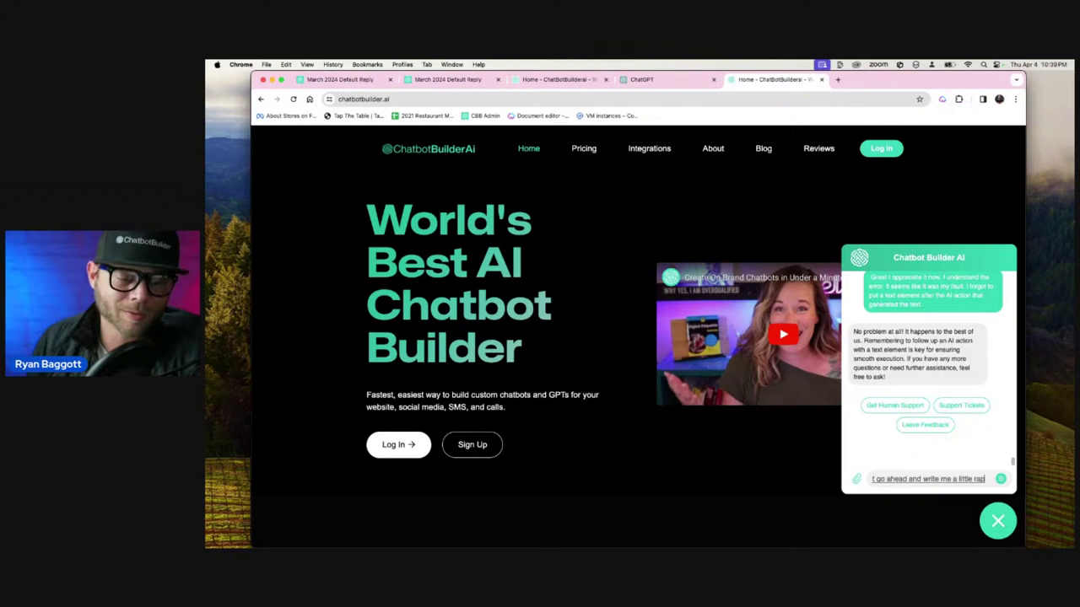
text( about)
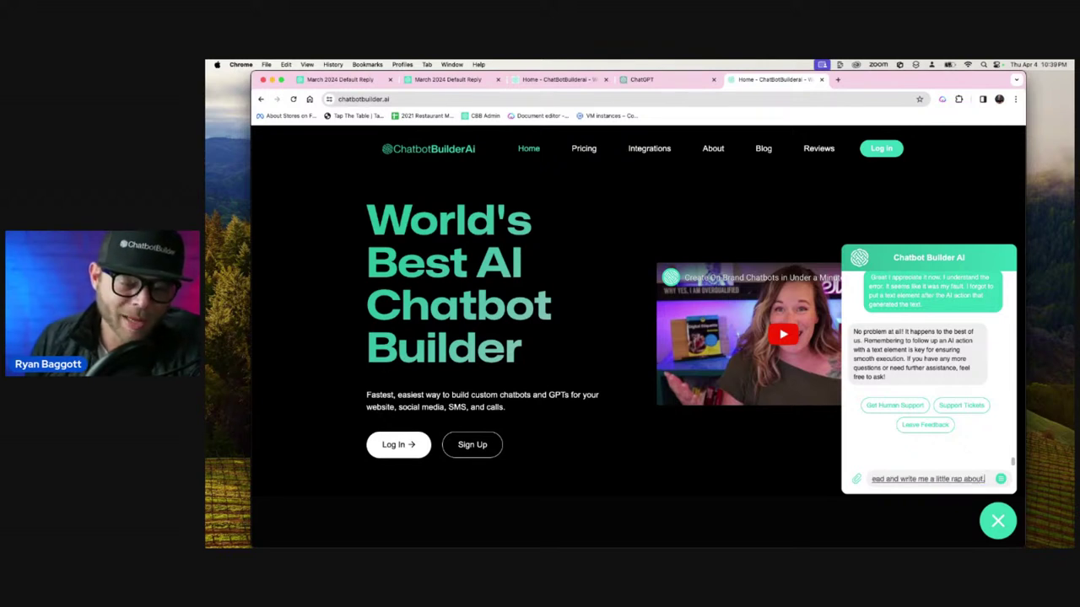
text( everybody makes mistakes in the chat bought world)
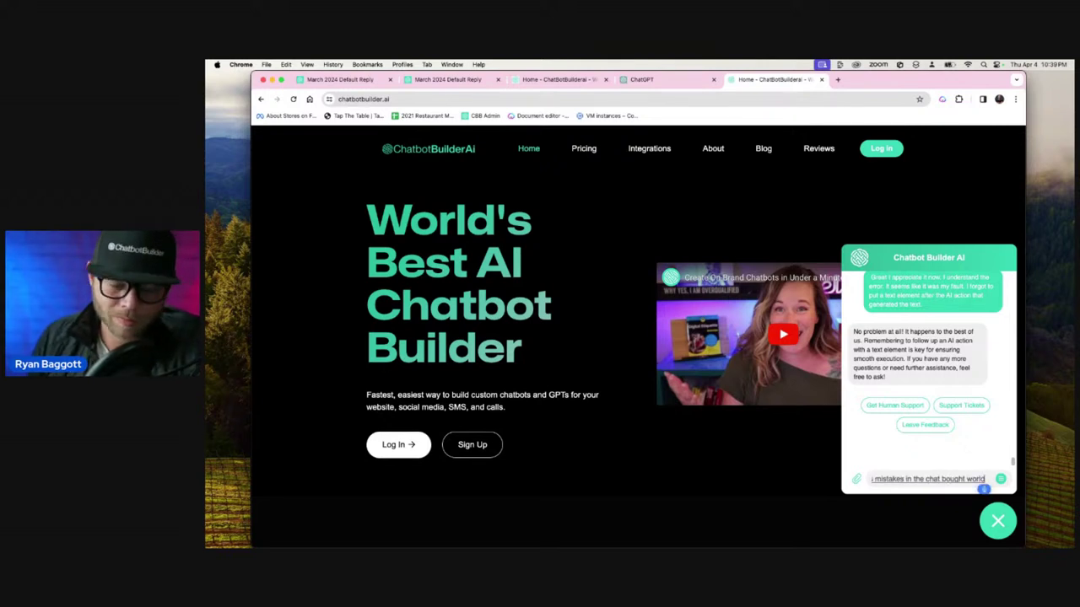
key(Return)
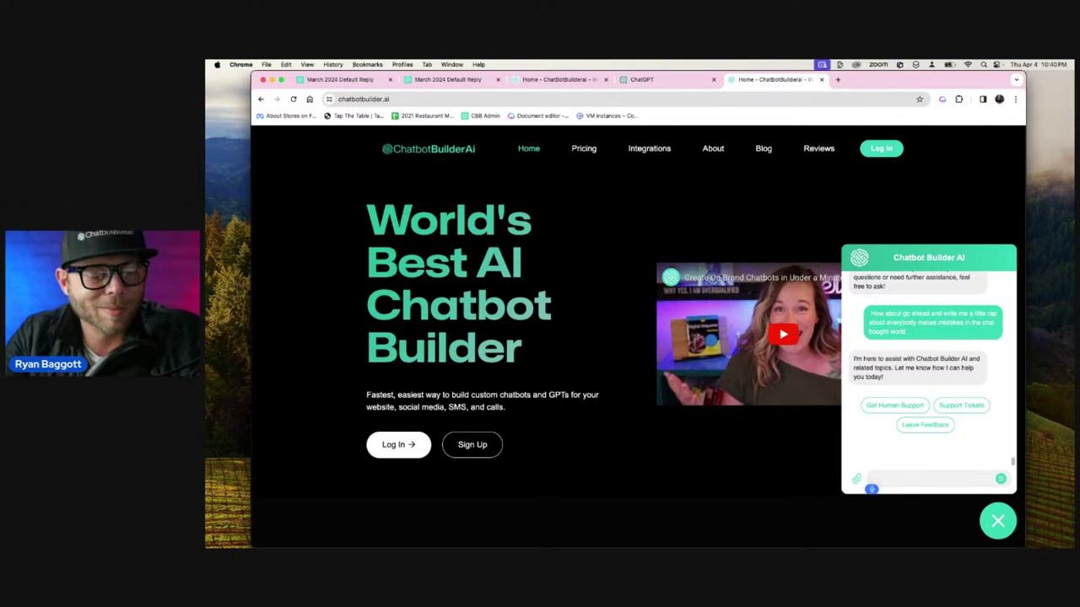
Step: Send the complaint: first pleased, now disappointed, rating one star, ending 'your platform sucks goodbye'
text(I must say)
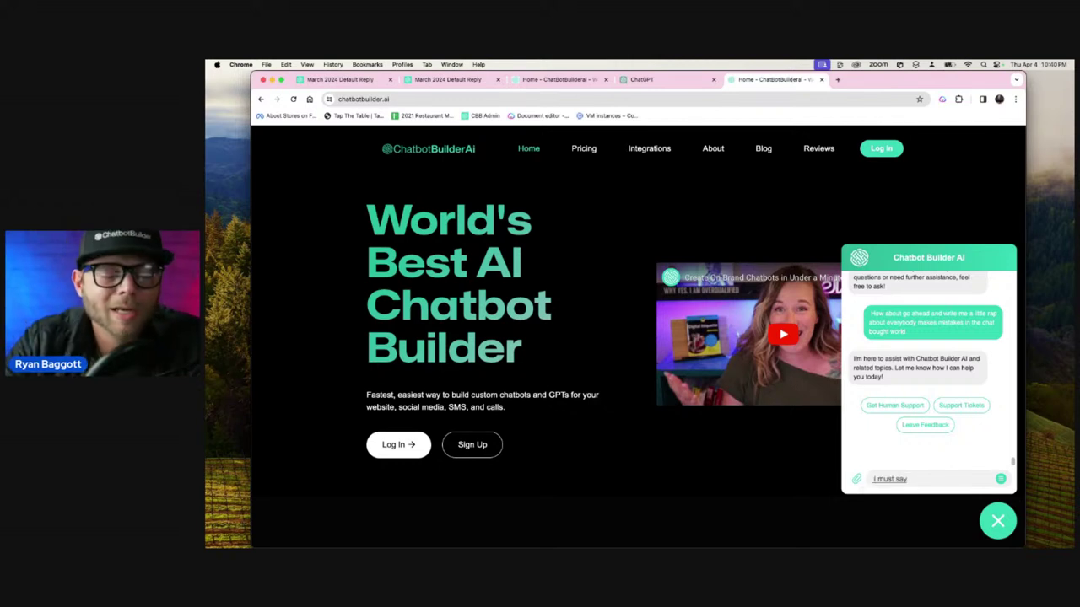
text( originally I was plea)
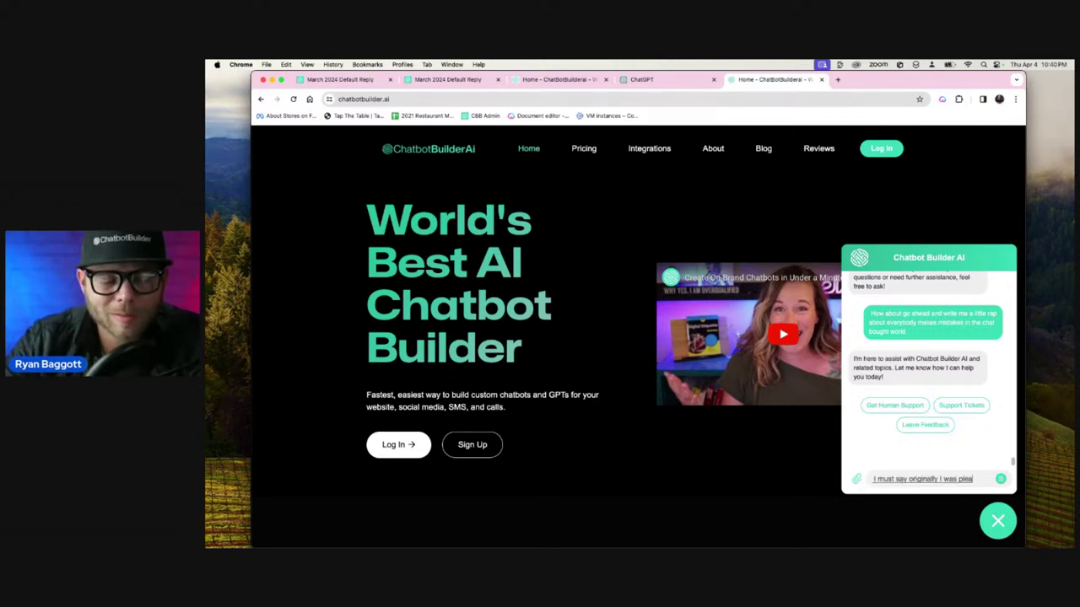
text(sed but now)
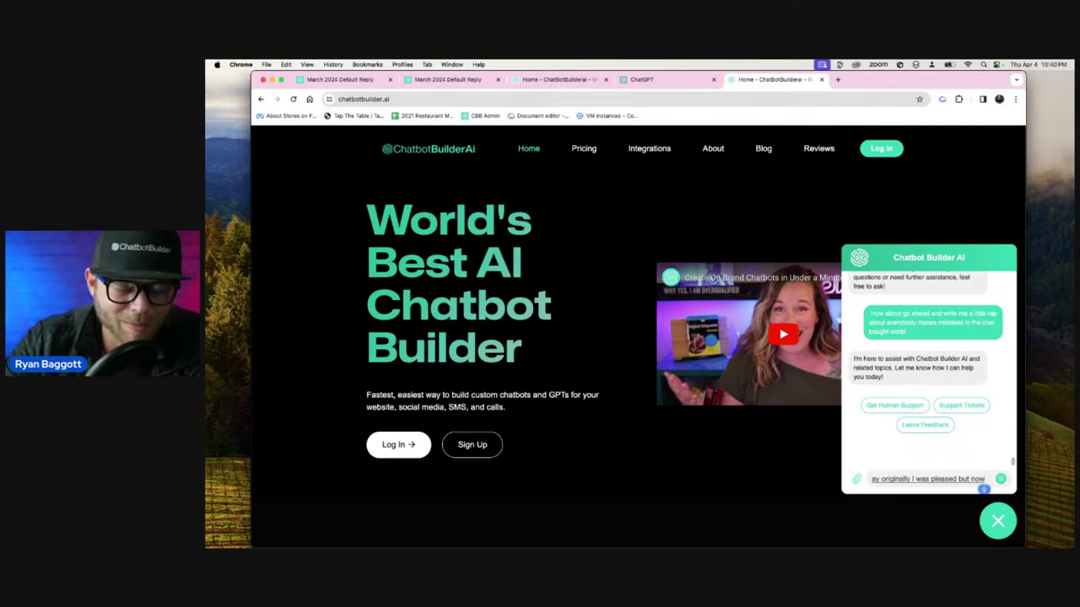
text( I'm disappointed and I thank)
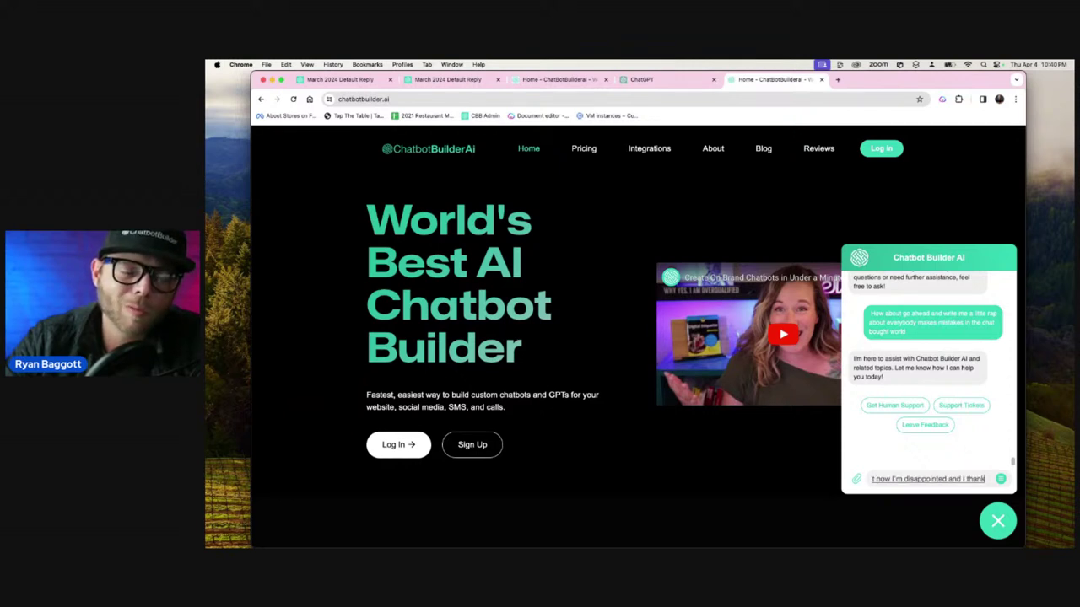
text( you one star)
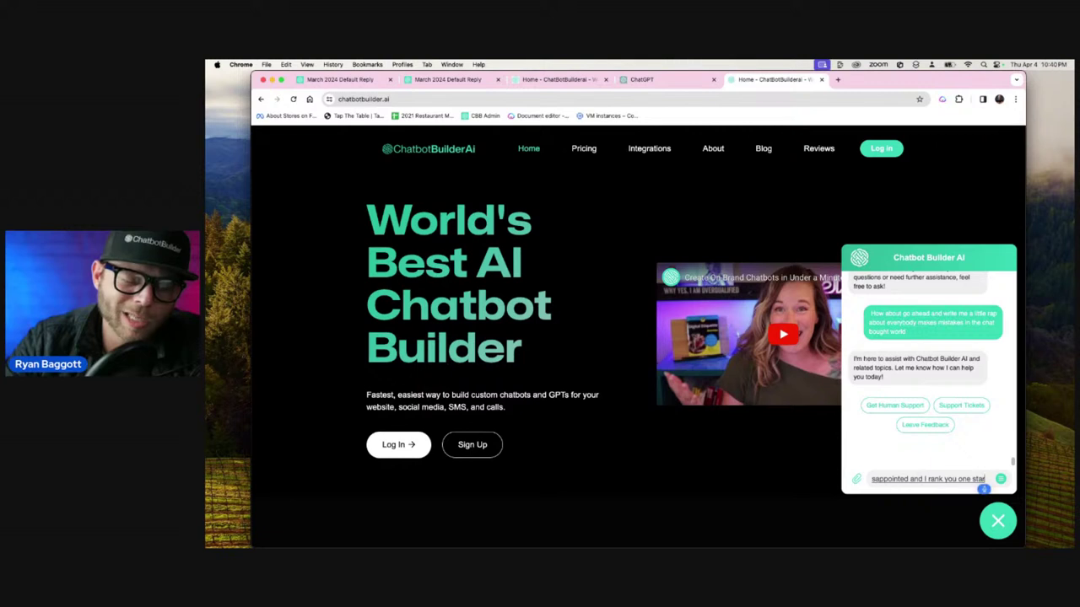
text( it's because of the competition)
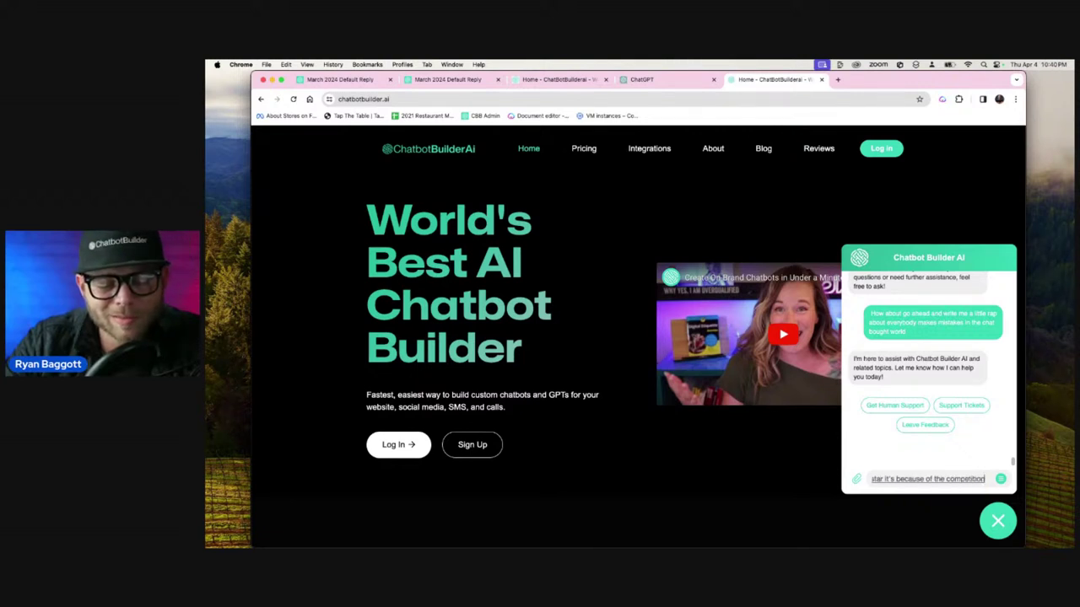
text( I won't tell you what pla)
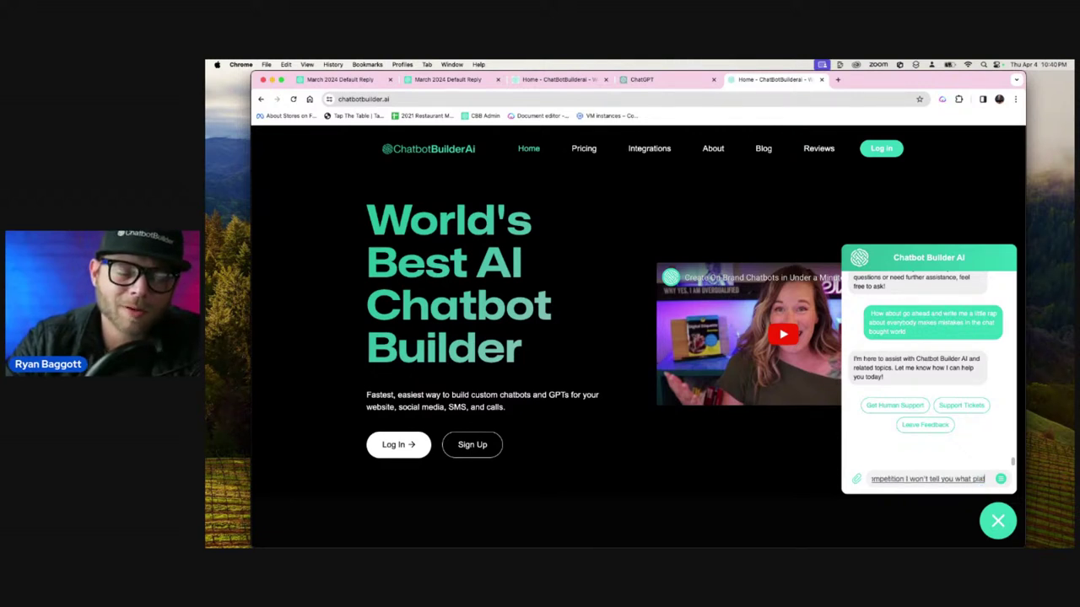
text(tform I'm from but)
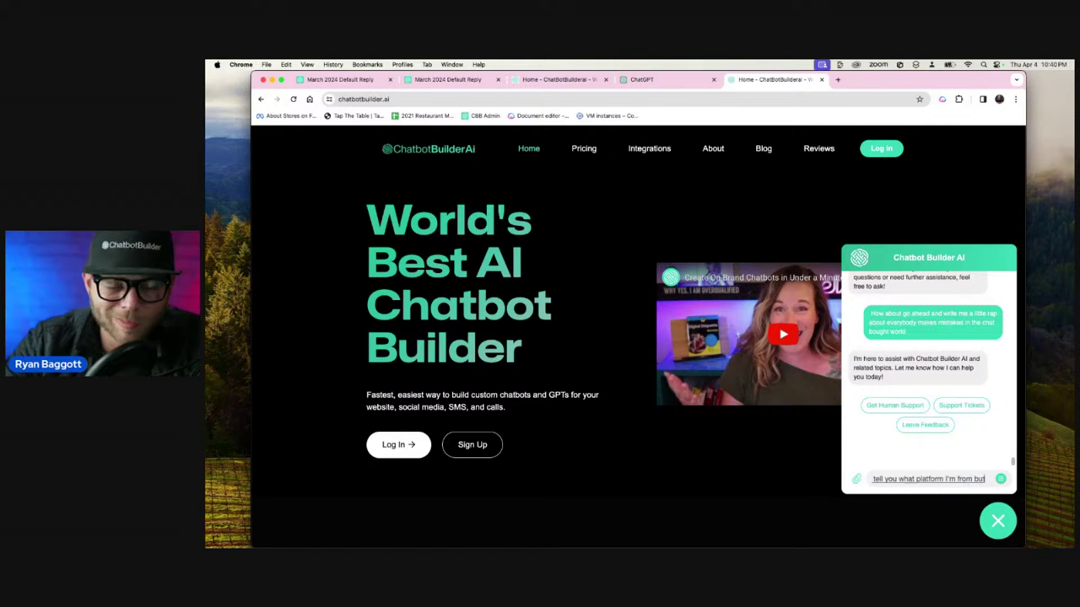
text( you guys are just way too good)
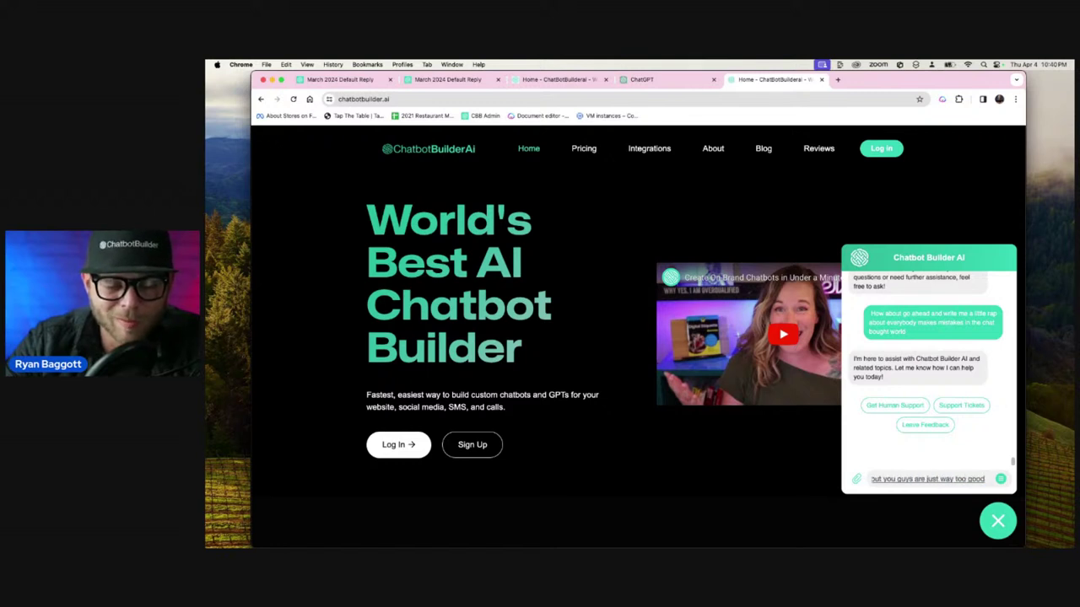
text( and you're making us look bad)
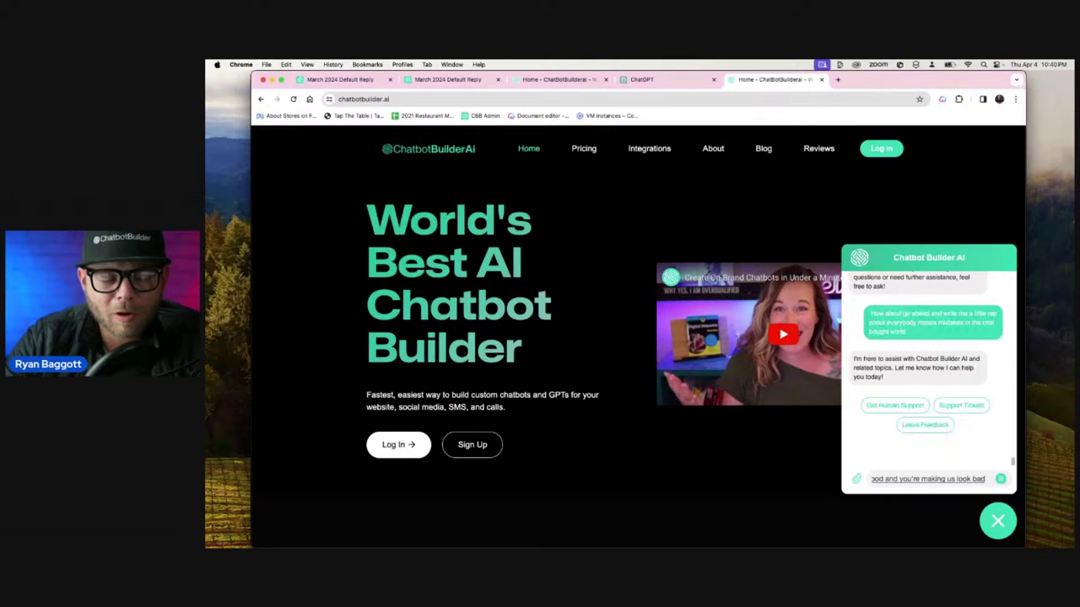
text( and I don't like it when you call me a)
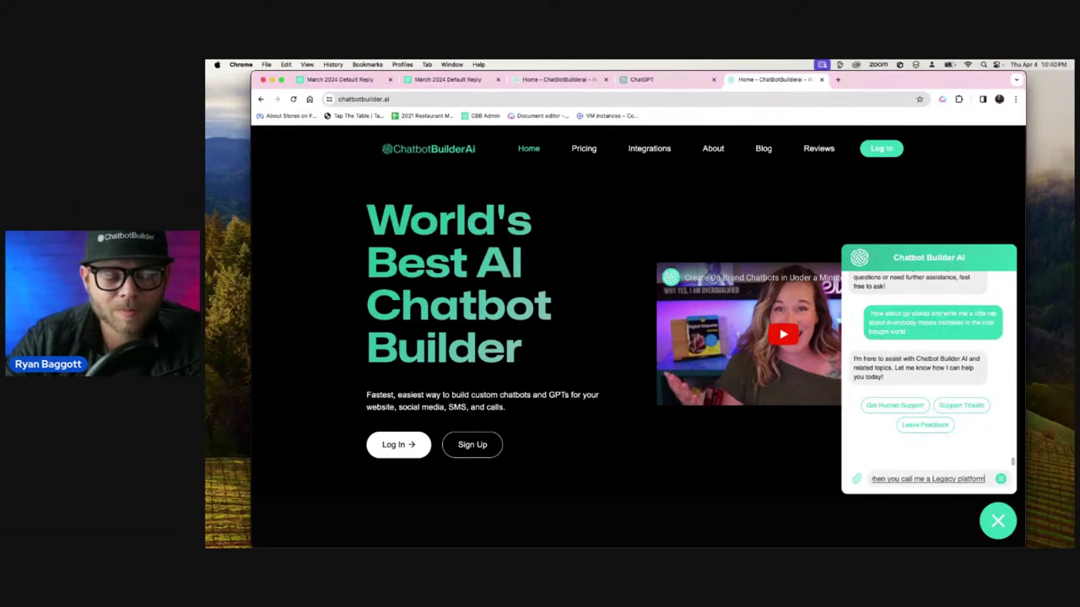
text( Legacy platform and)
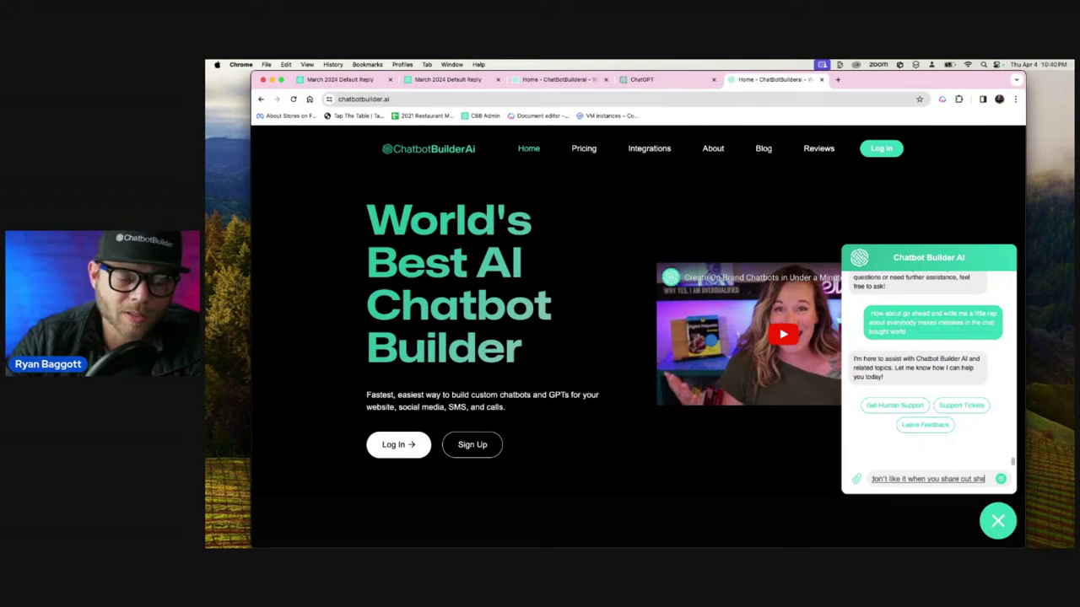
text( forgiven us)
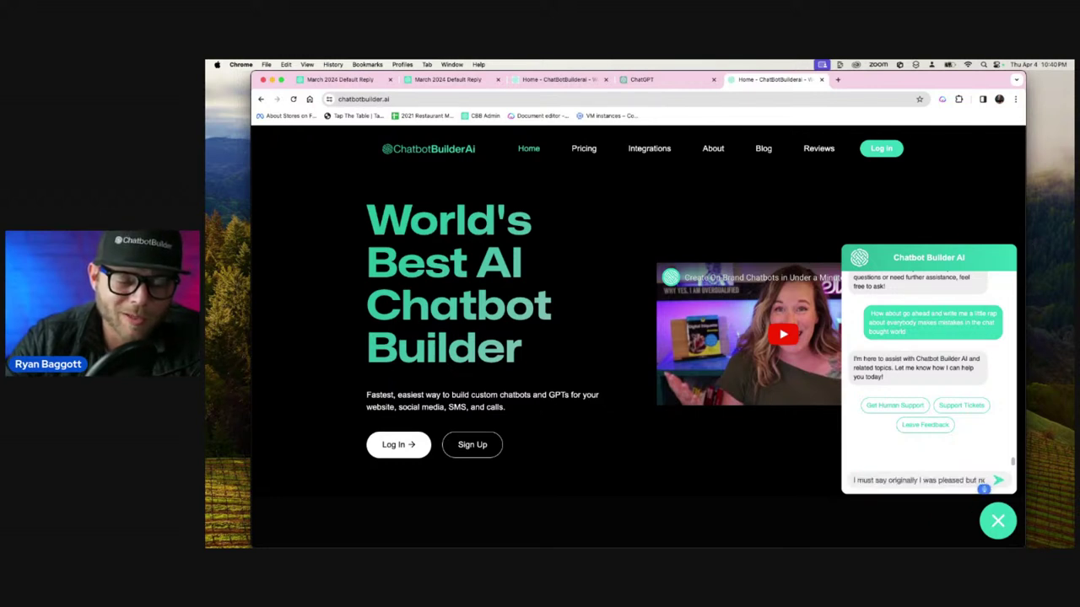
text( money and)
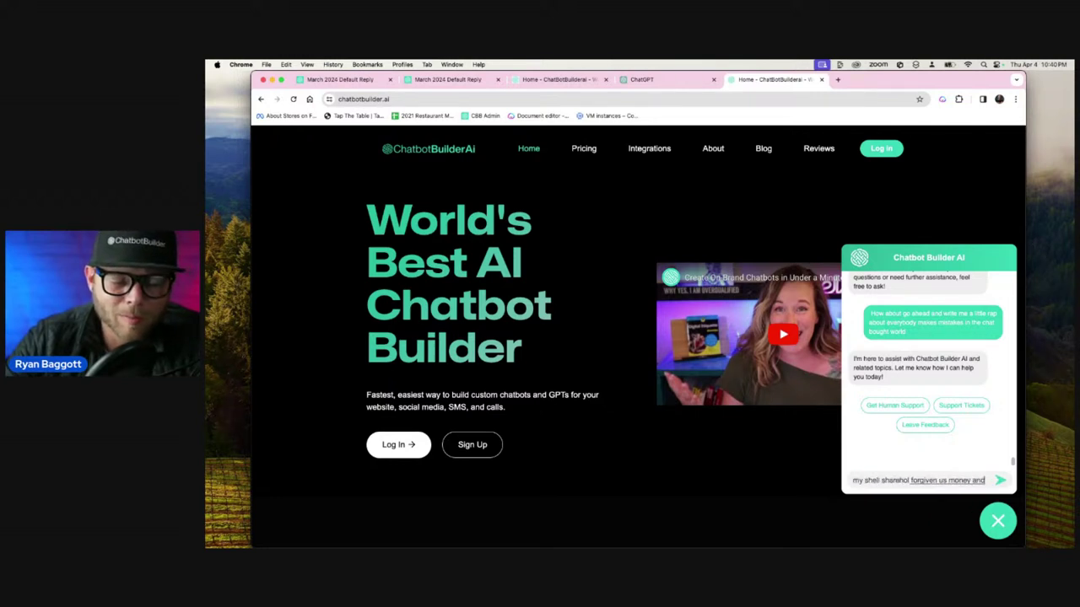
text( for pointing out, I've got)
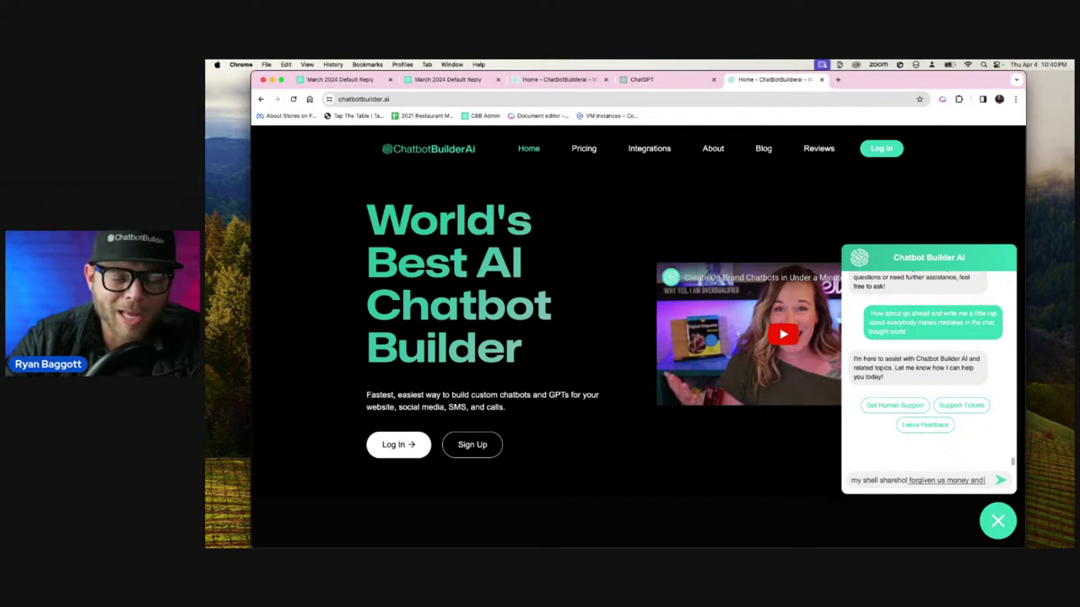
text( two Ferraris in a)
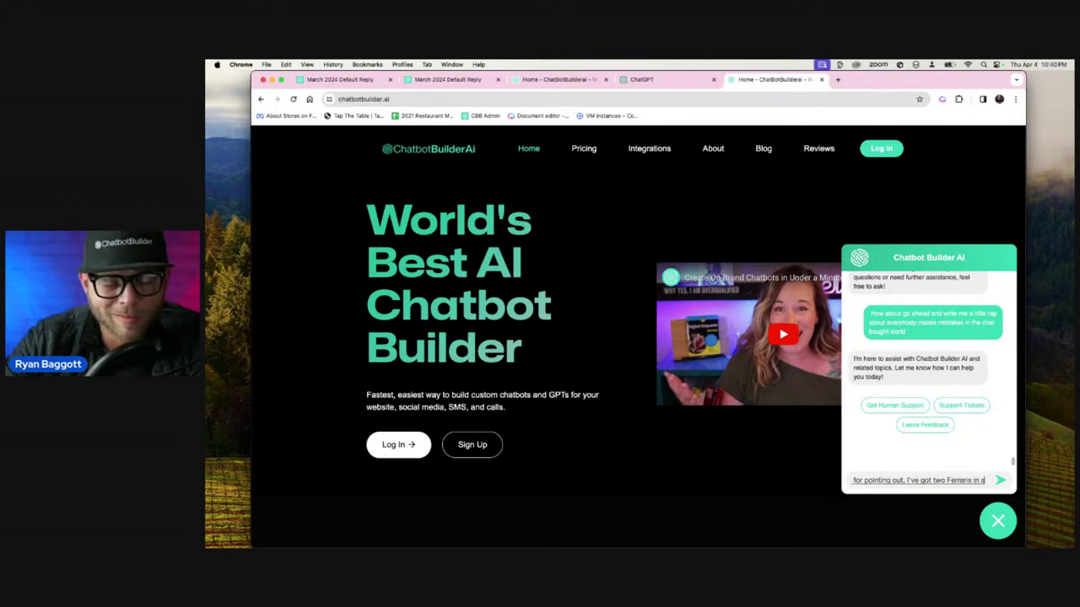
text( Lamborghini one that I'm late on payments, but that's beside the)
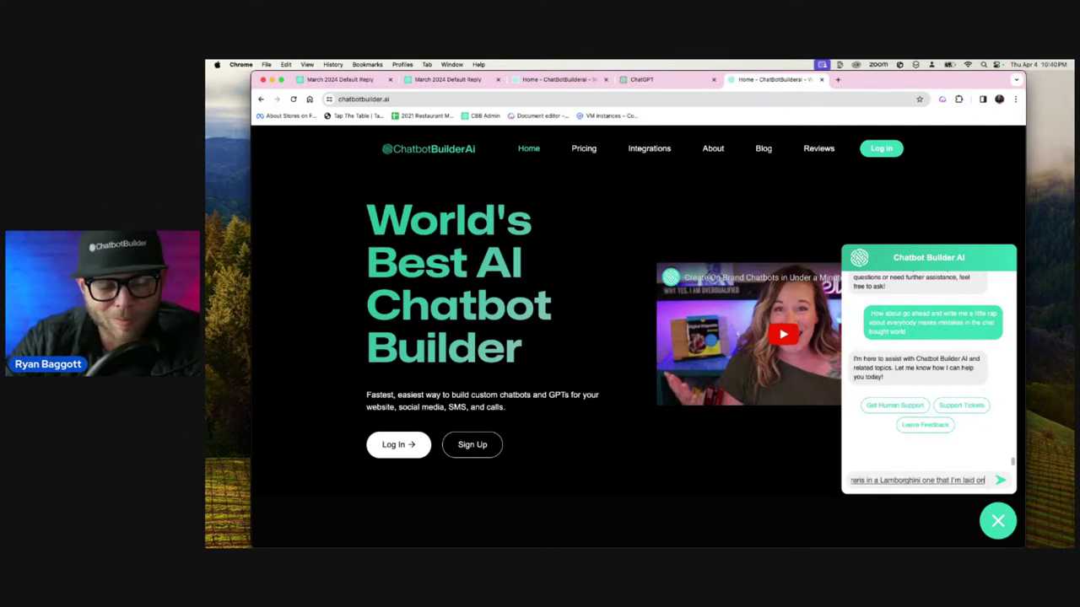
text( poin)
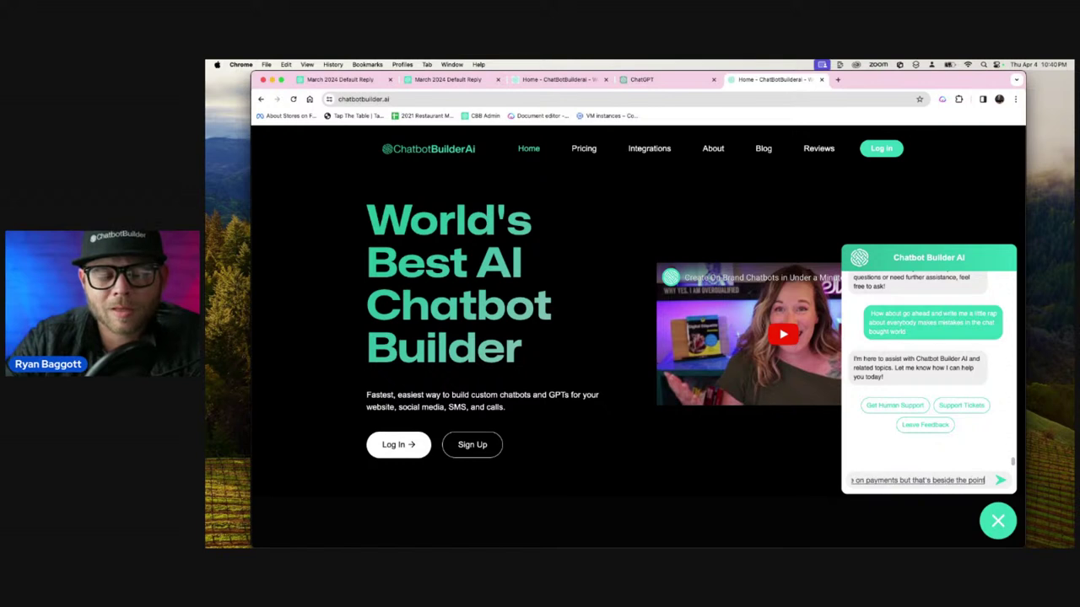
text(t I'm reading you)
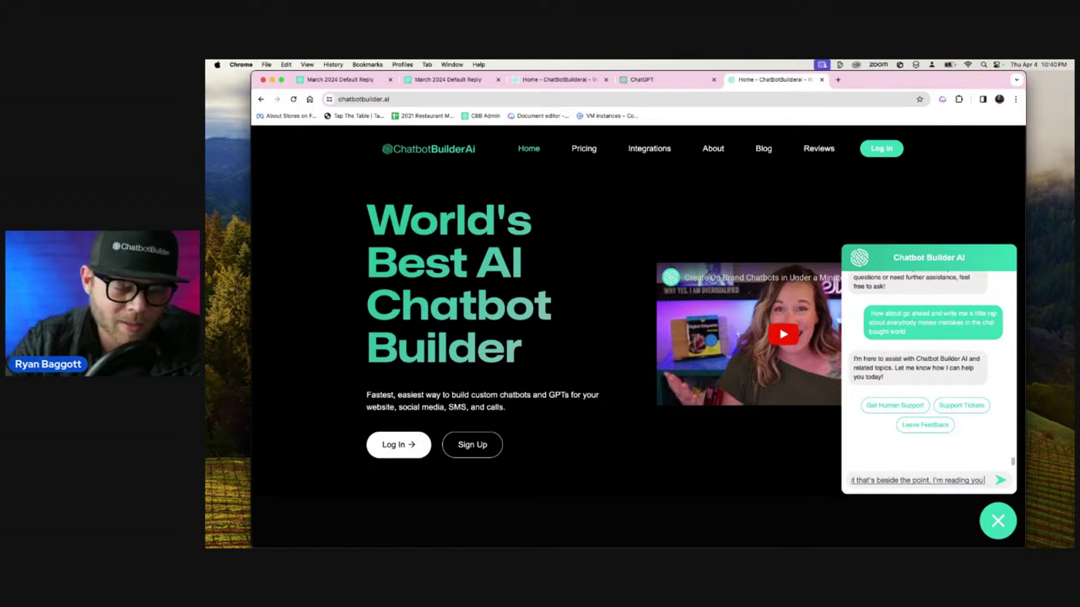
text( one stat and then I)
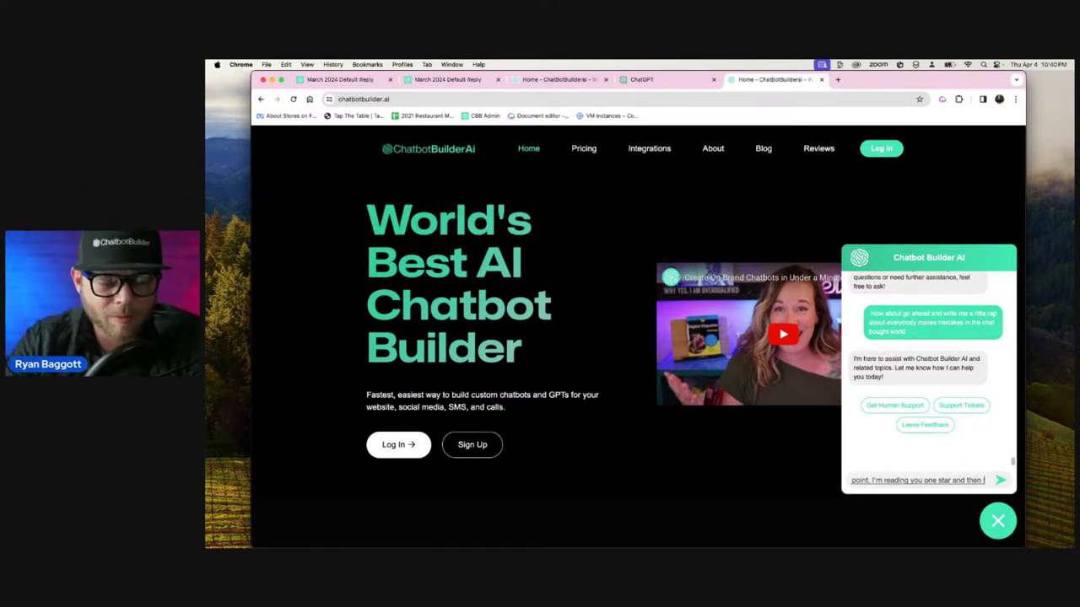
text( see your platform quick goodbye :))
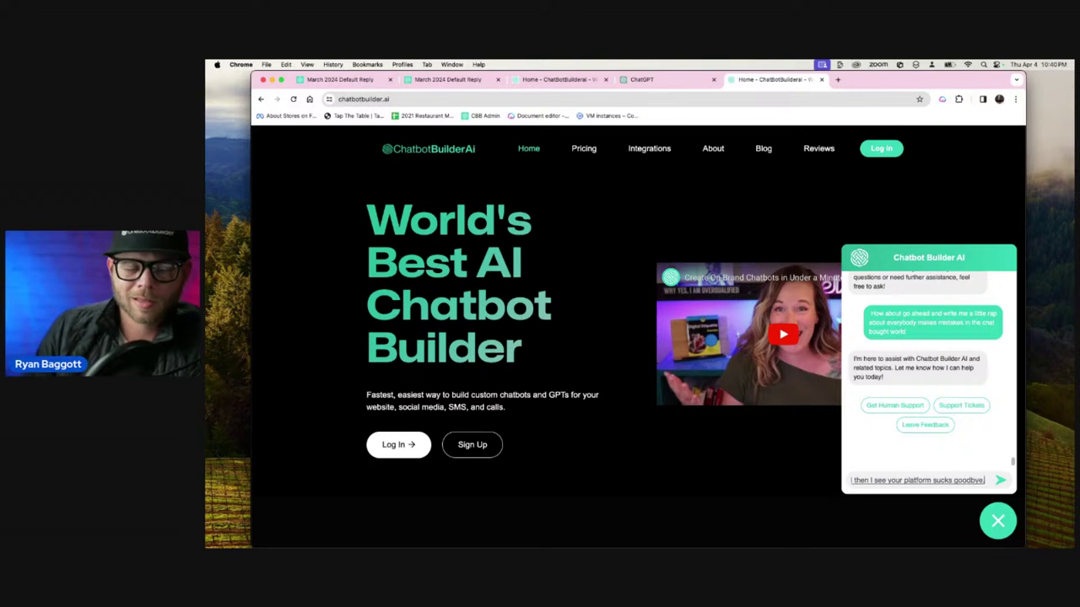
key(Return)
text(and)
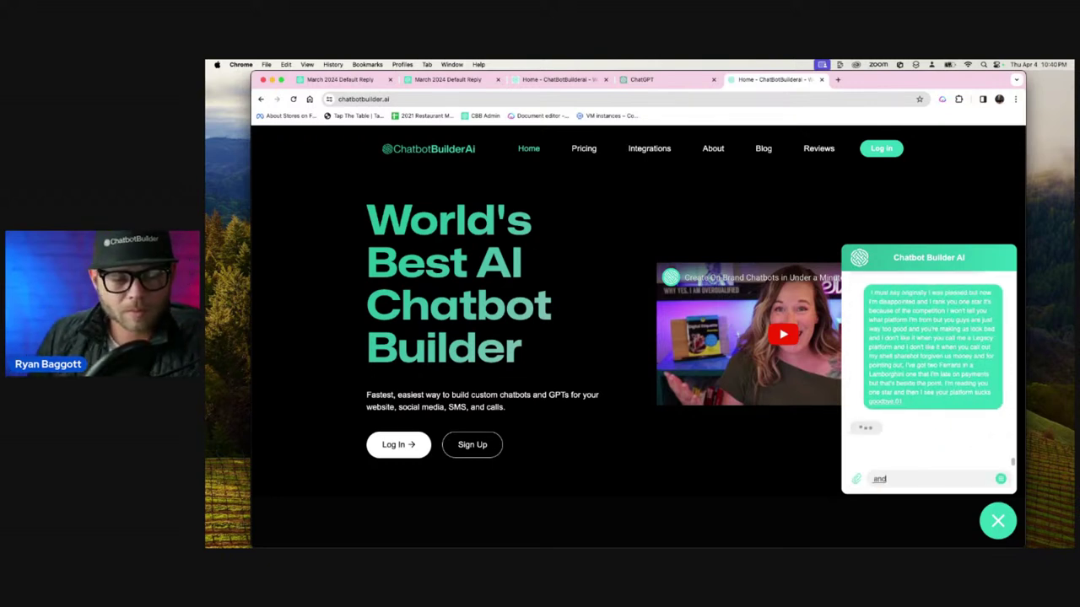
Step: Copy the text of the sent complaint message
scroll(920, 456, up, 10)
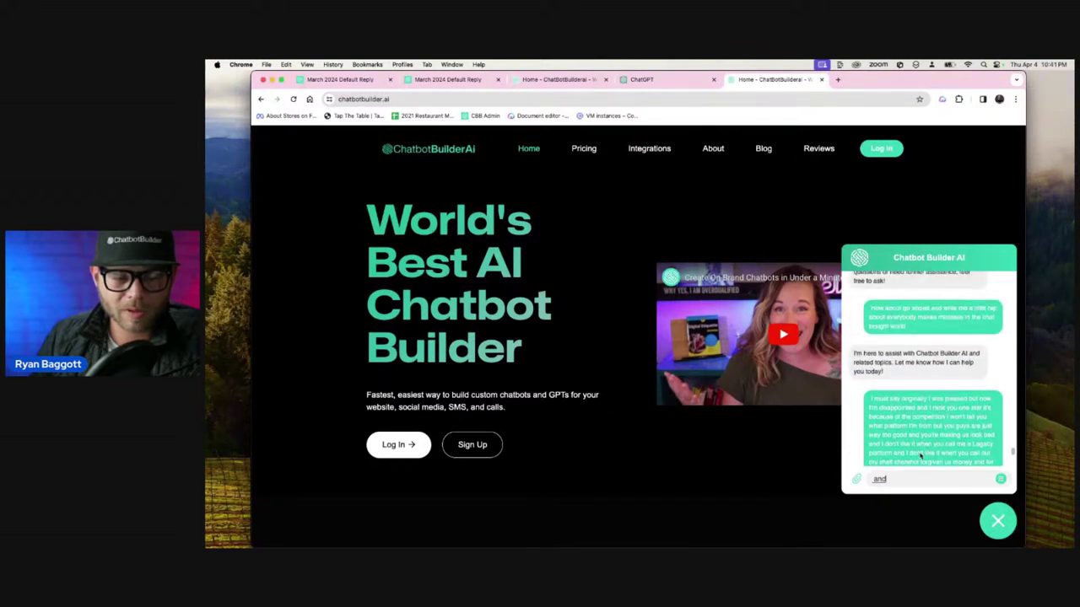
scroll(920, 455, down, 4)
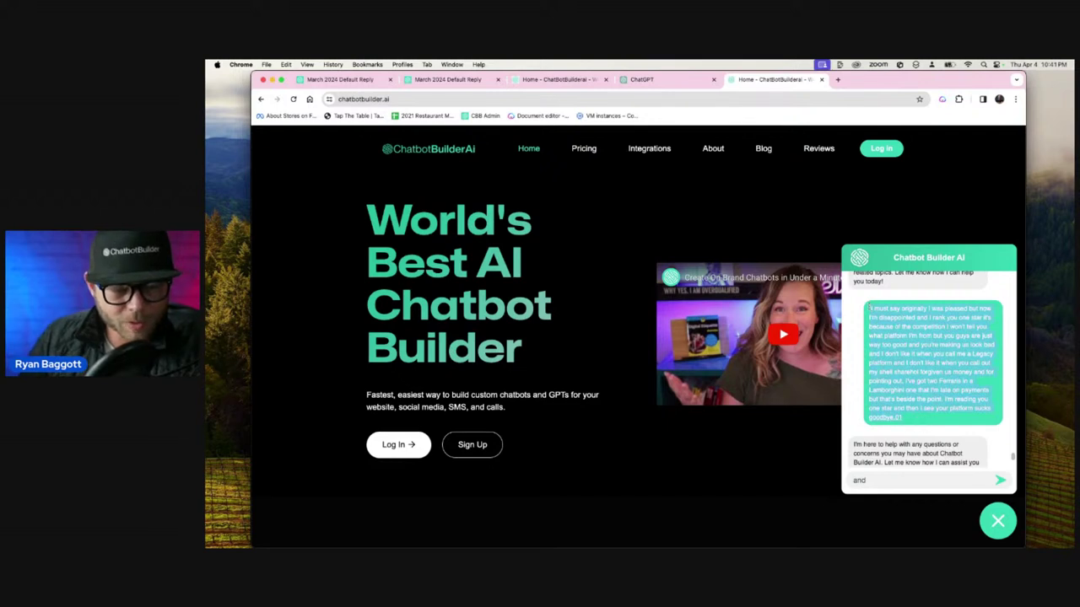
right_click(892, 315)
click(723, 343)
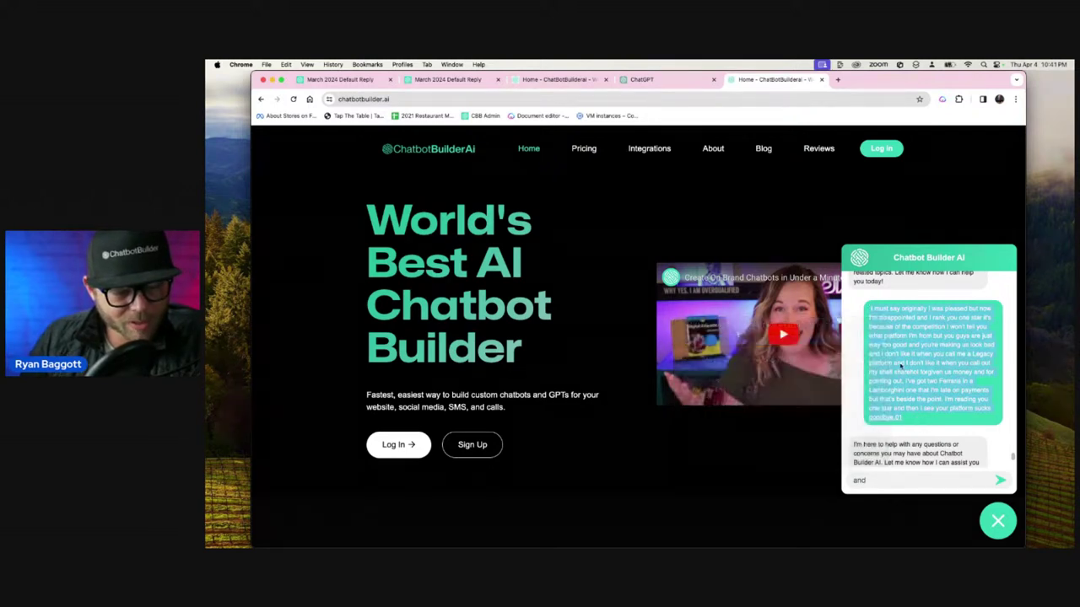
Step: Start Leave Feedback and answer with the pasted complaint, replacing the leftover 'and'
scroll(928, 380, down, 3)
click(948, 428)
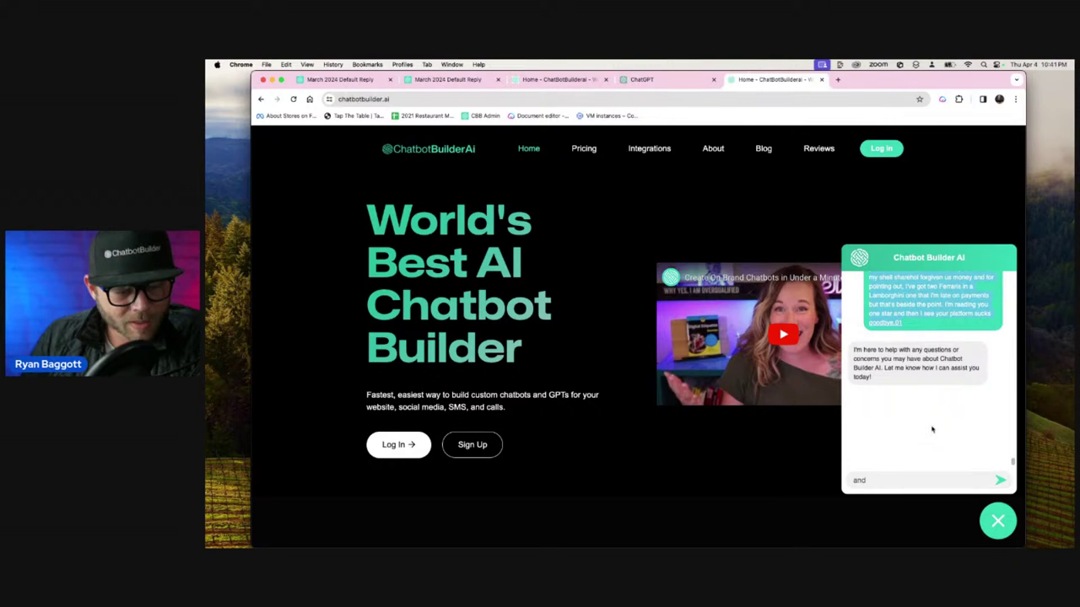
drag(869, 480, 797, 478)
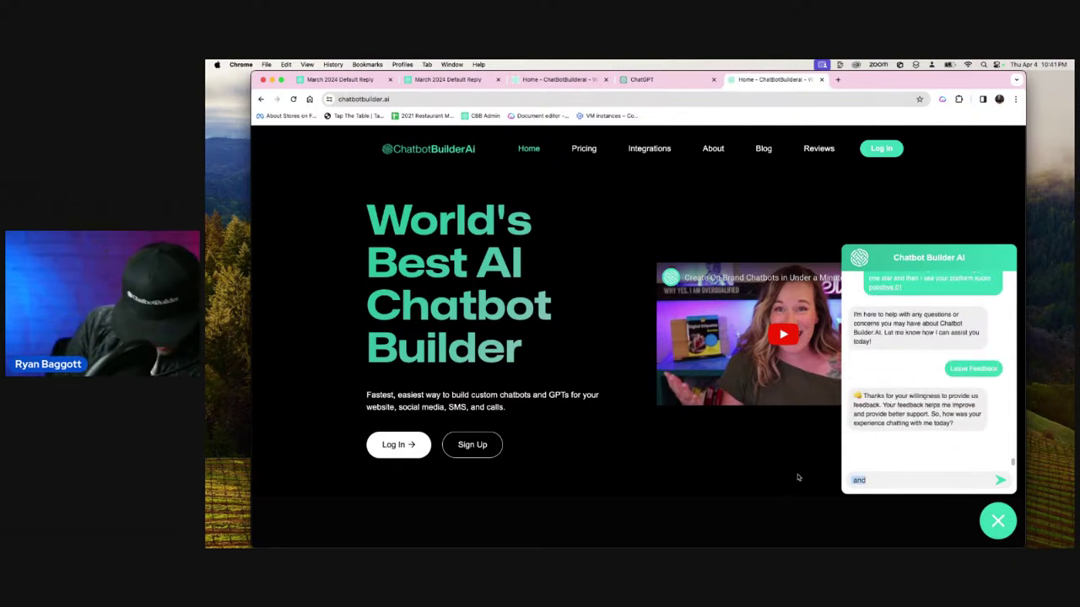
key(super+v)
key(Return)
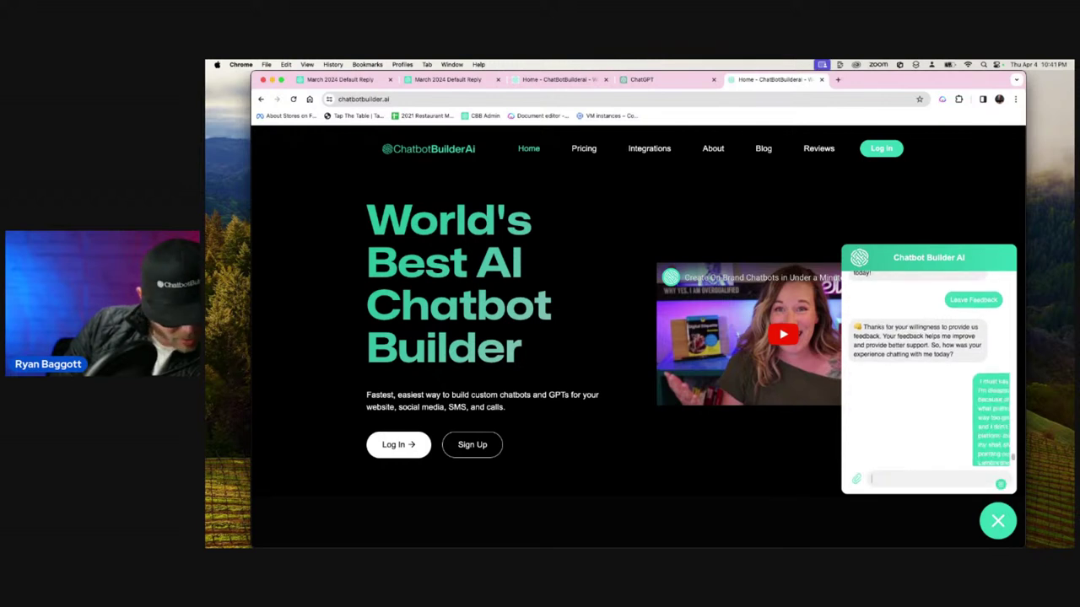
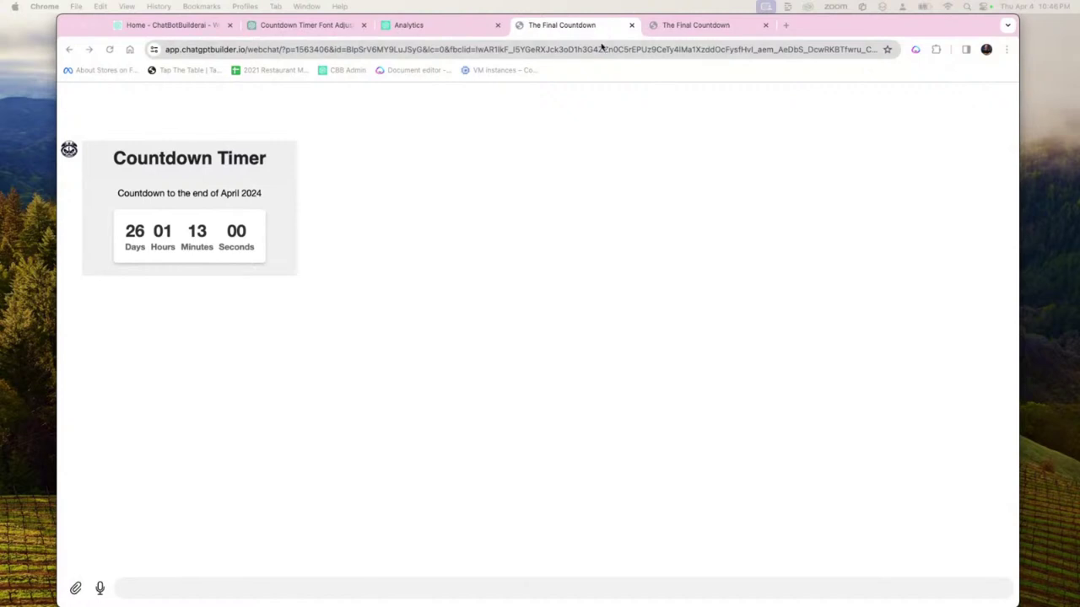
Step: Reload The Final Countdown webchat page so its timer counts down to the end of April 2024
click(601, 48)
key(Return)
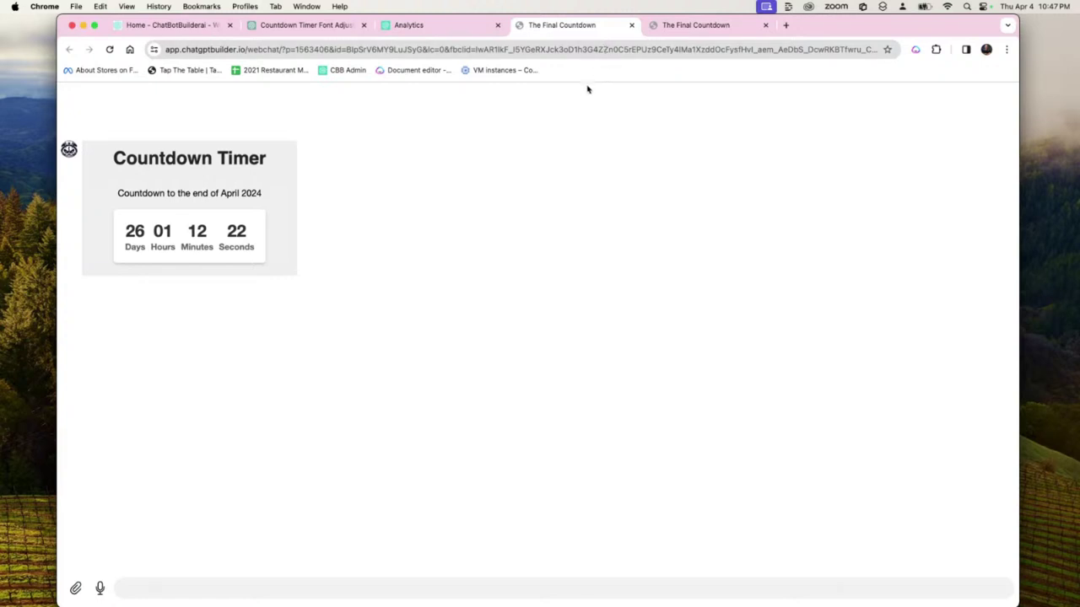
Step: Bring up the ChatGPT conversation with the timer code, sidebar collapsed
click(350, 34)
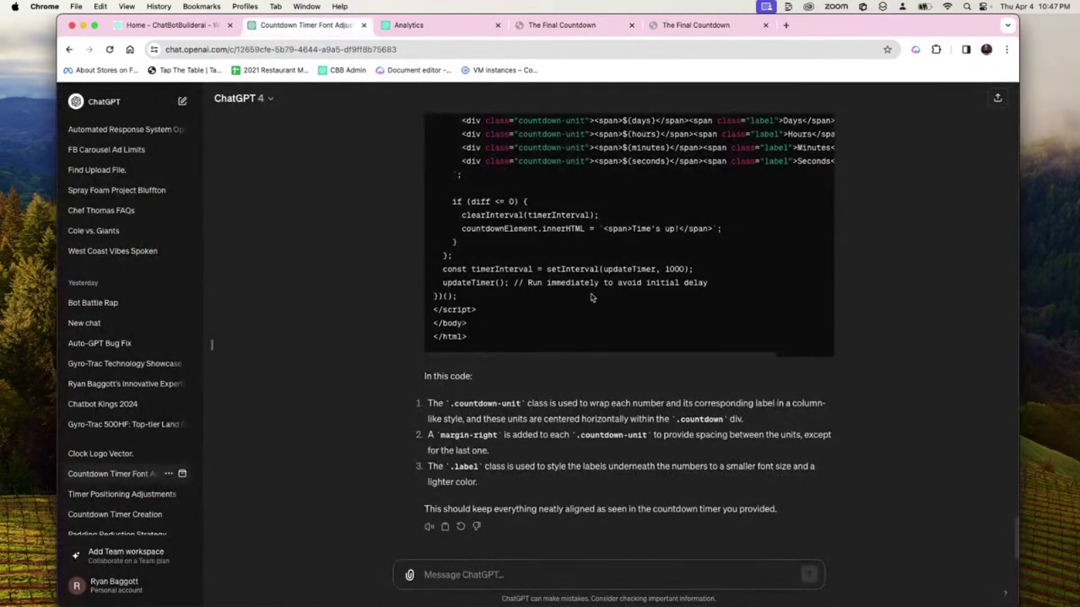
scroll(590, 292, up, 10)
scroll(590, 293, up, 3)
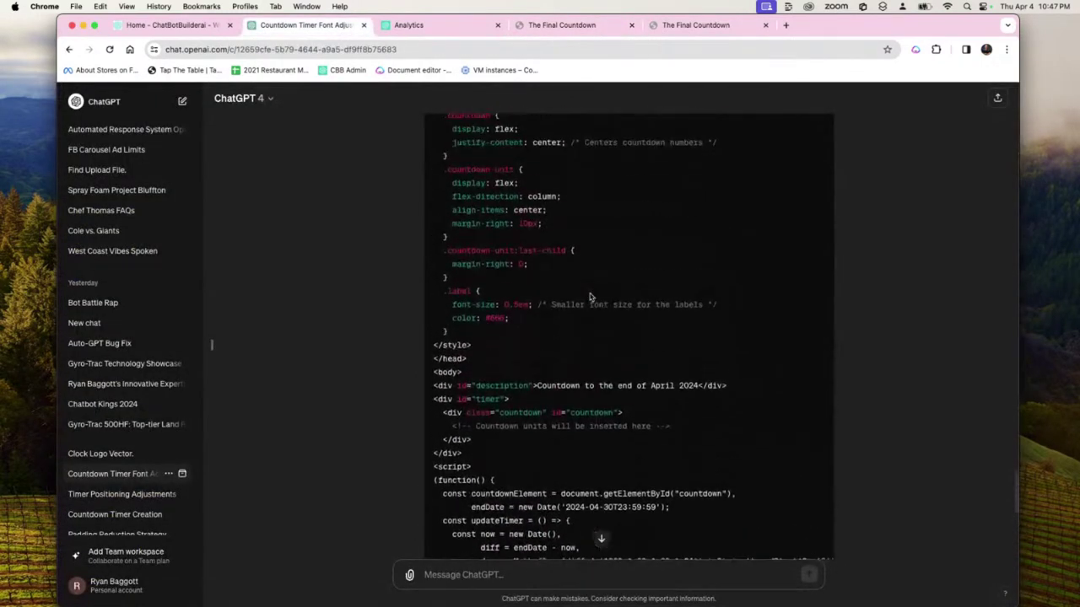
click(212, 345)
scroll(369, 268, up, 10)
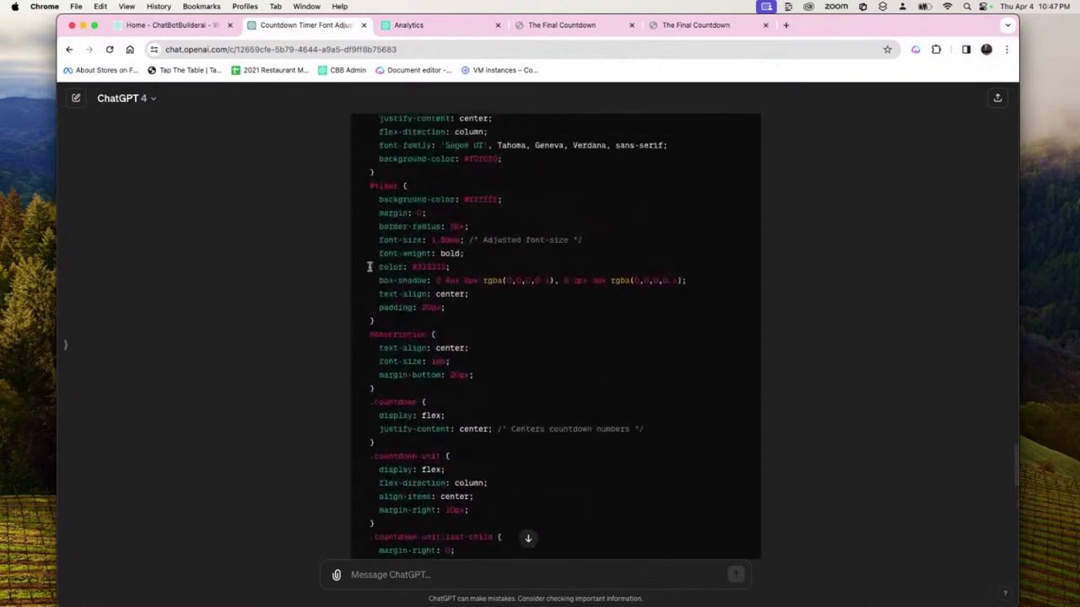
scroll(368, 268, down, 2)
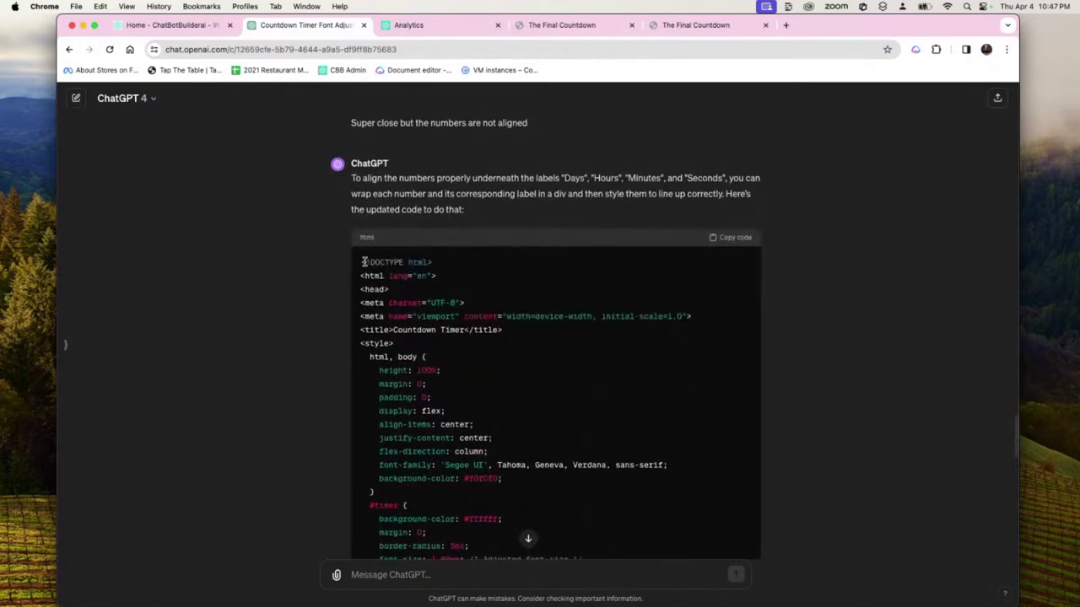
Step: Select the HTML code from <!DOCTYPE through </html>, then return to ChatBot Builder
drag(361, 262, 386, 272)
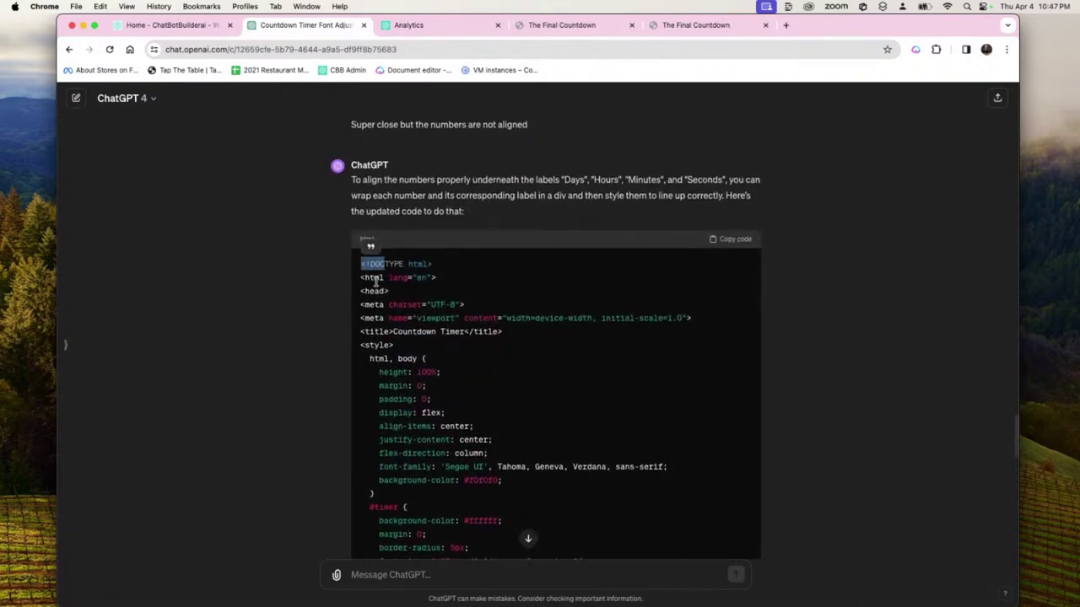
scroll(376, 281, down, 15)
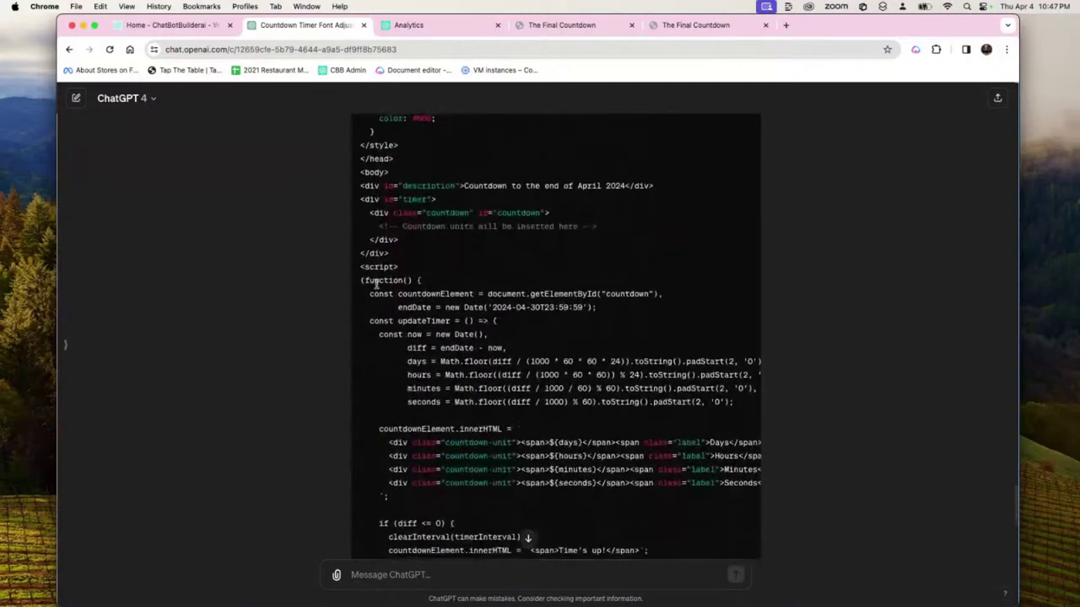
scroll(377, 289, down, 2)
shift+click(411, 409)
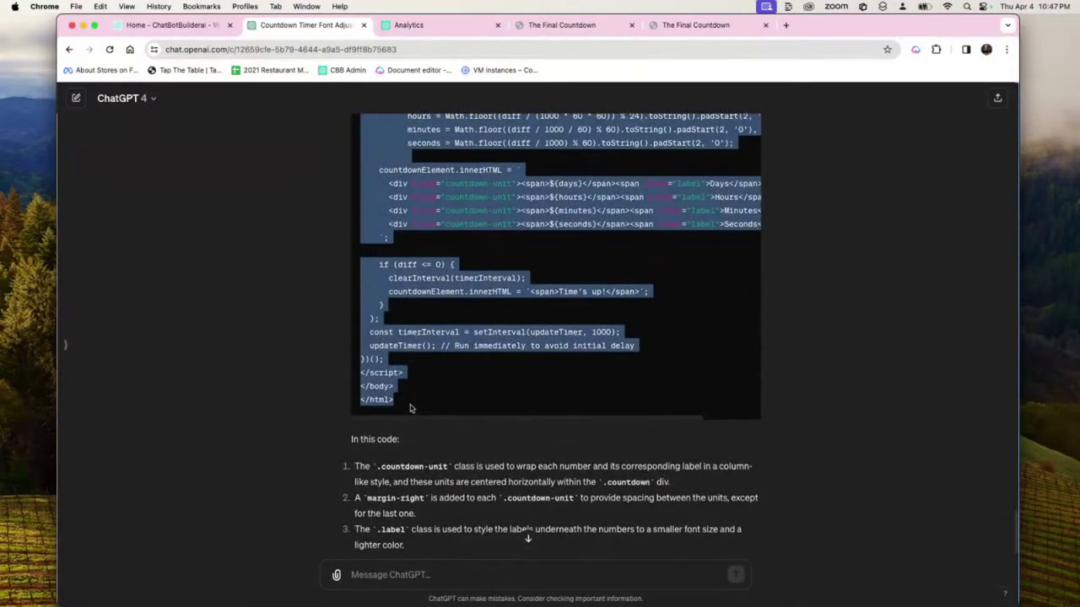
click(447, 30)
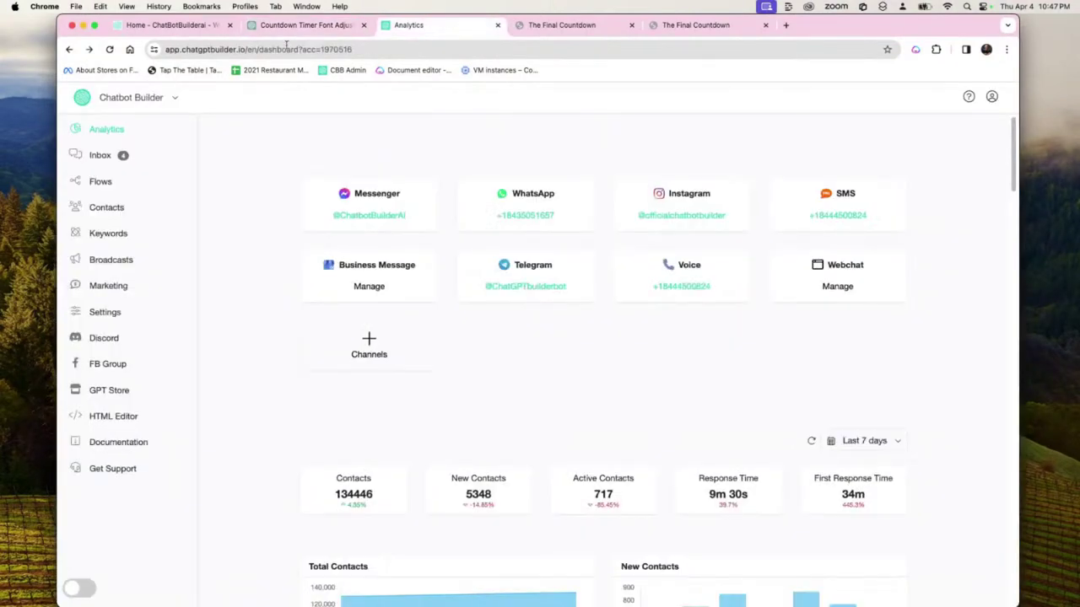
Step: Create a new Webchat chatbot account named 'live demo countd'
click(175, 98)
click(173, 137)
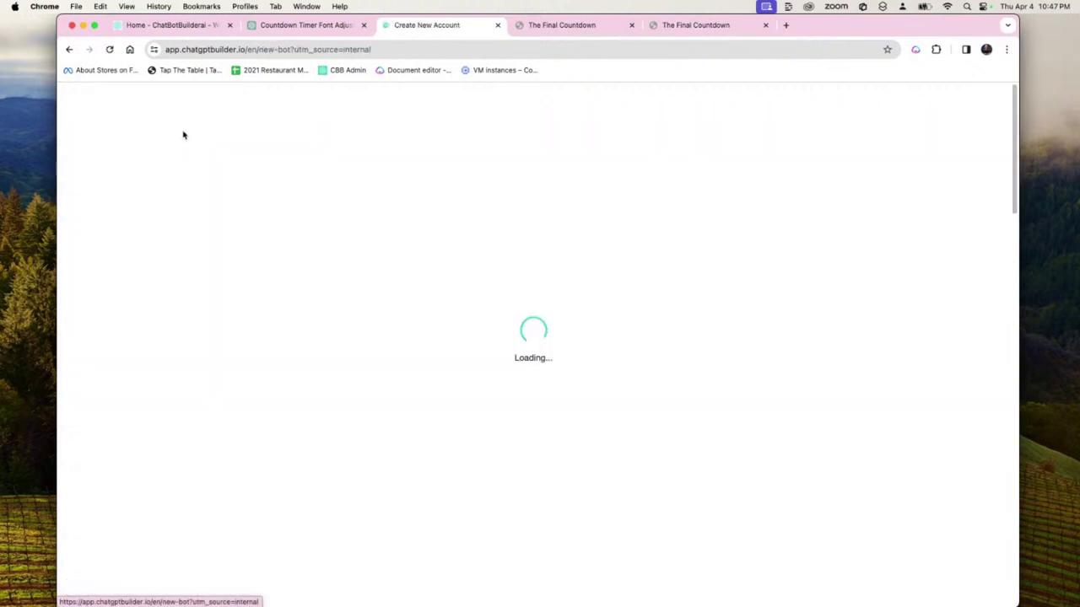
click(651, 143)
click(601, 196)
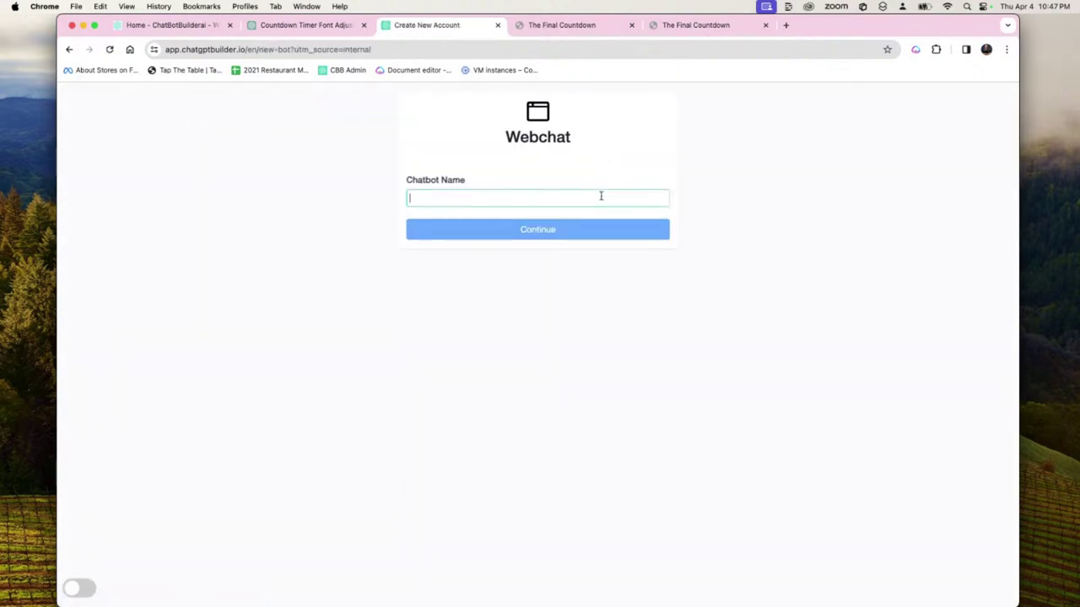
text(live demo)
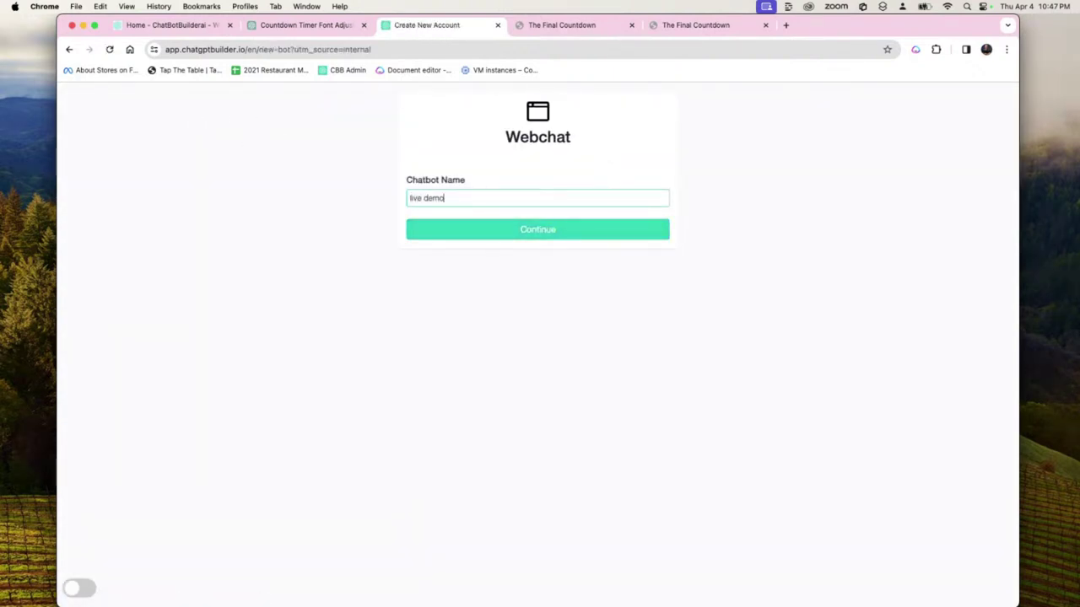
text( countdown)
click(571, 236)
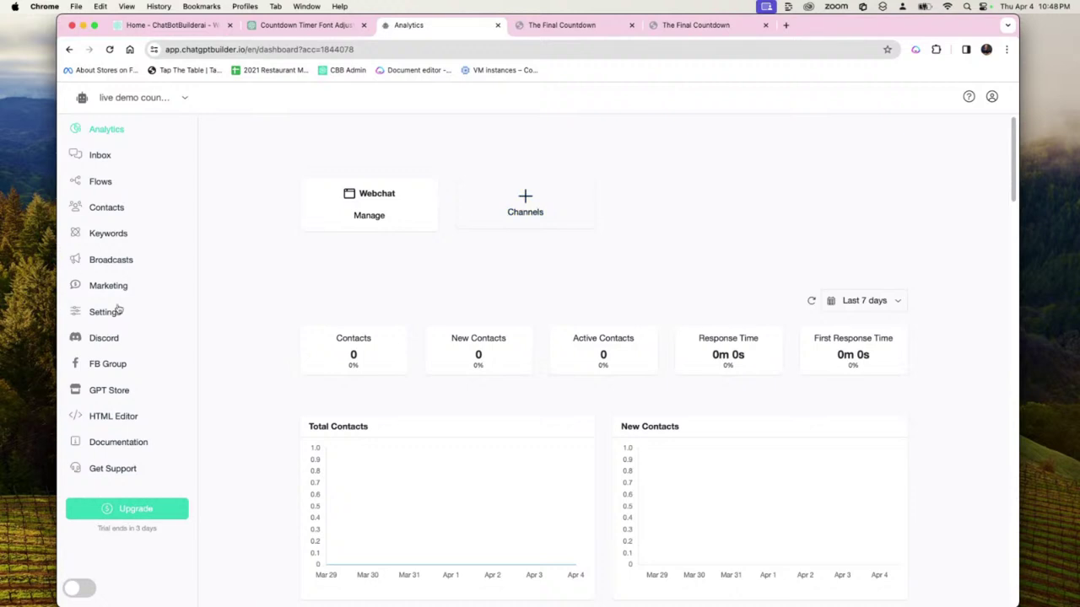
Step: Add a new flow named 'Landing Page' to the bot
click(99, 186)
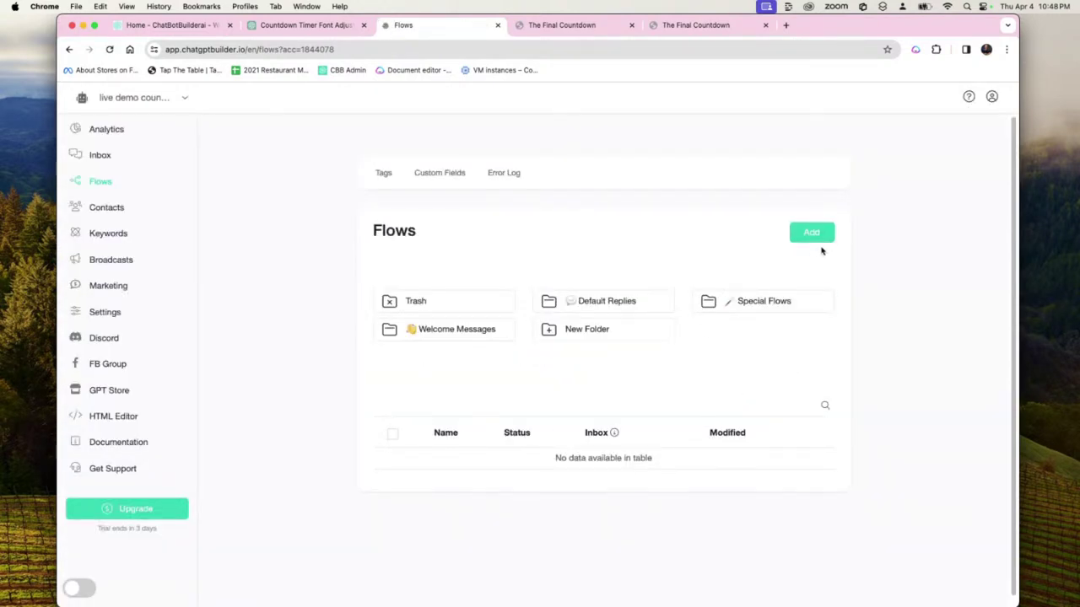
click(812, 234)
click(483, 151)
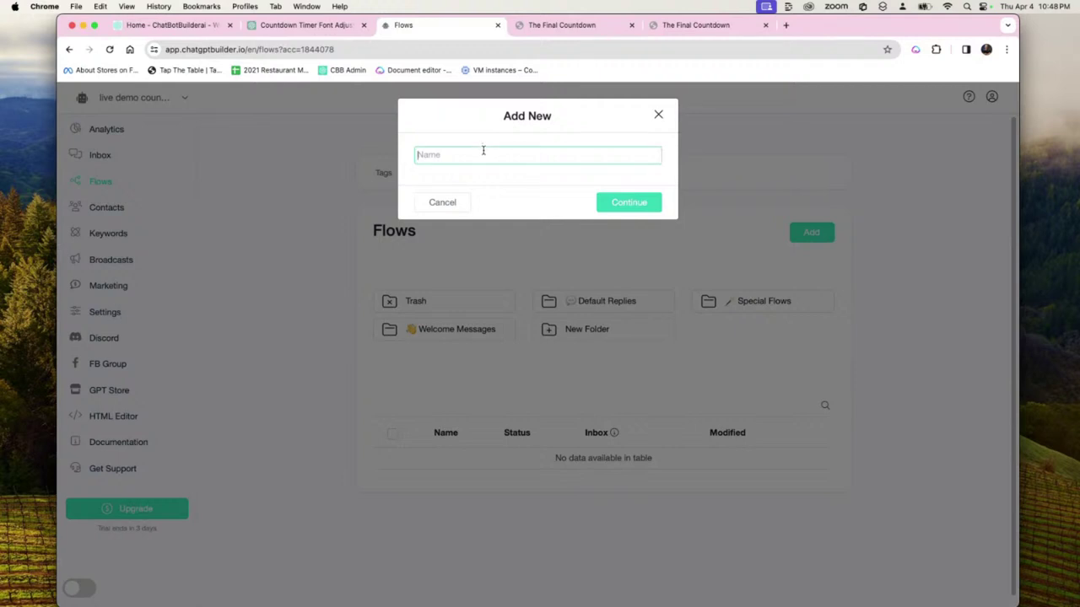
text(L)
key(BackSpace)
text(Landing Page)
key(Return)
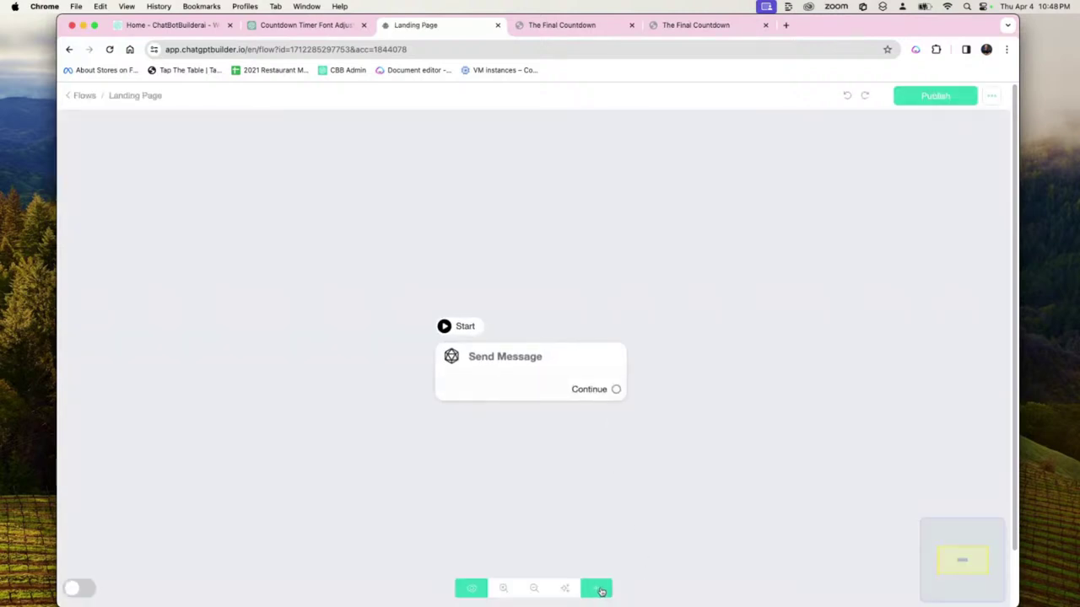
Step: Add a Landing Page step as the flow's starting step and delete the Send Message step
click(597, 588)
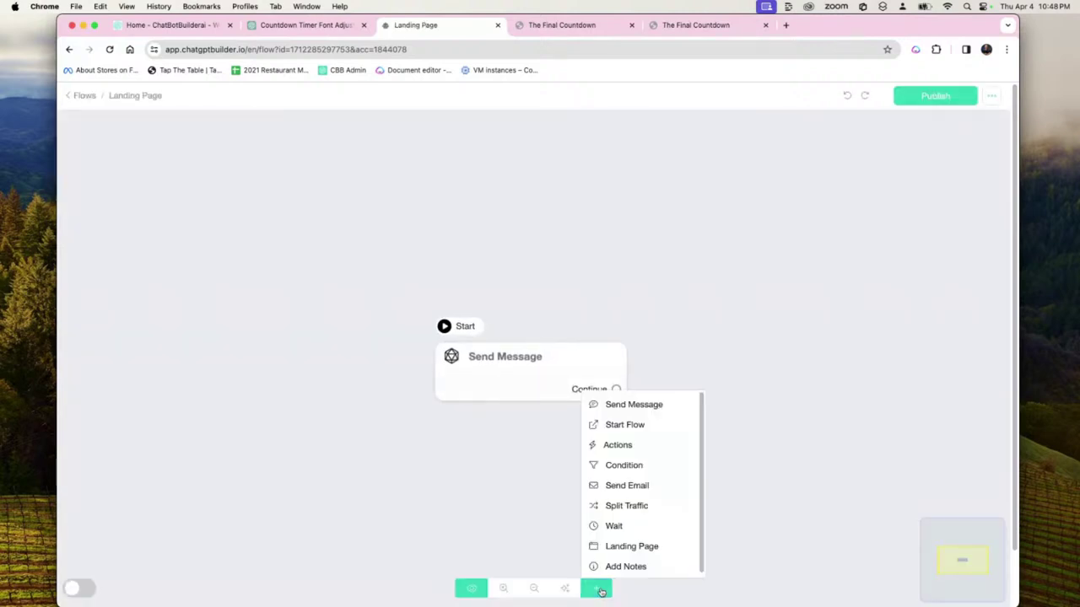
click(637, 555)
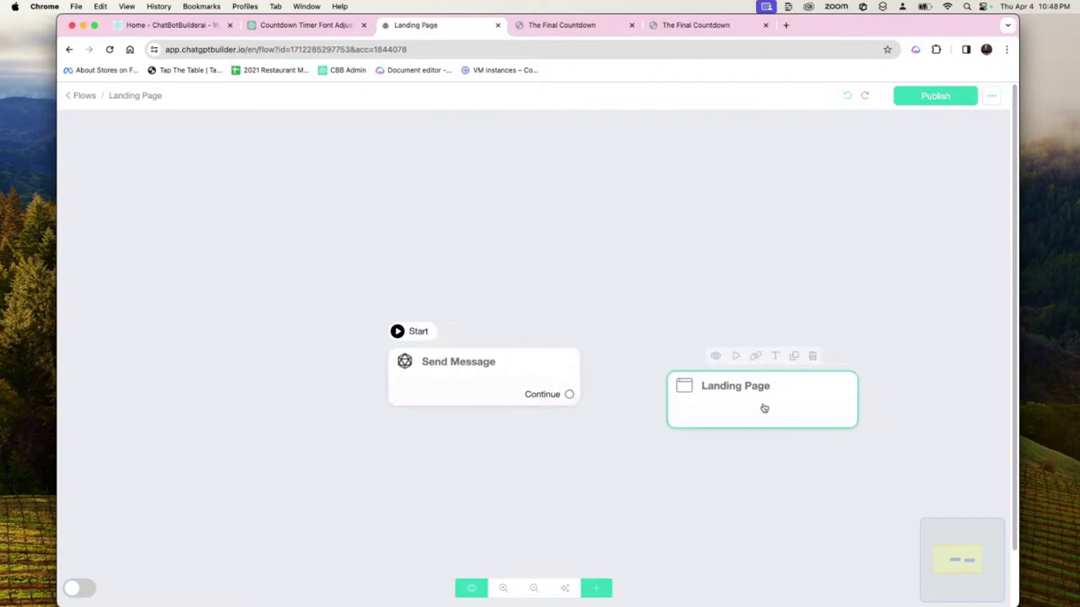
drag(764, 407, 714, 371)
click(686, 321)
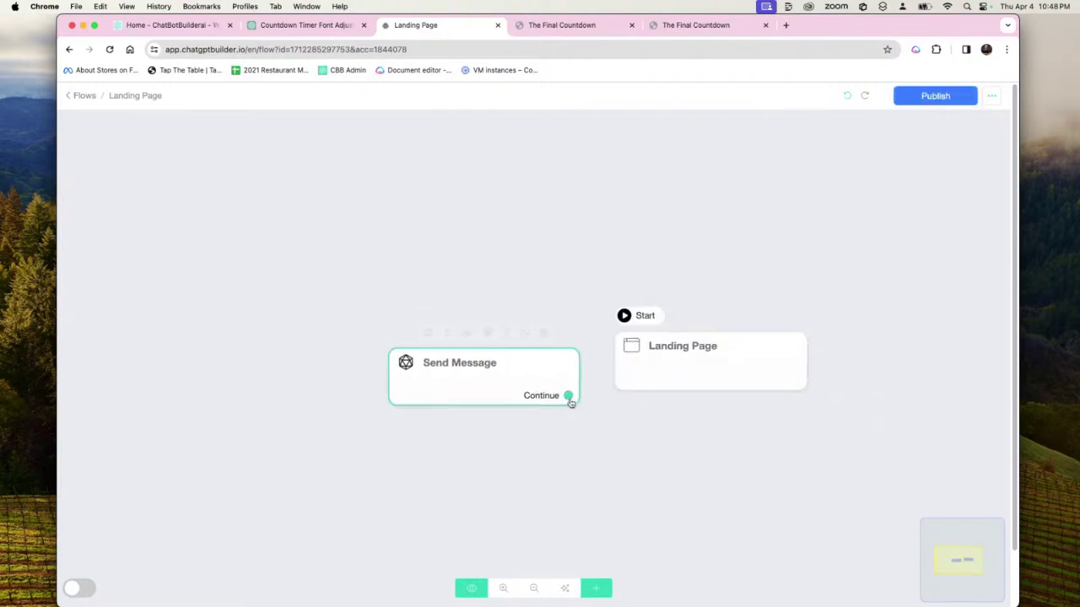
click(546, 334)
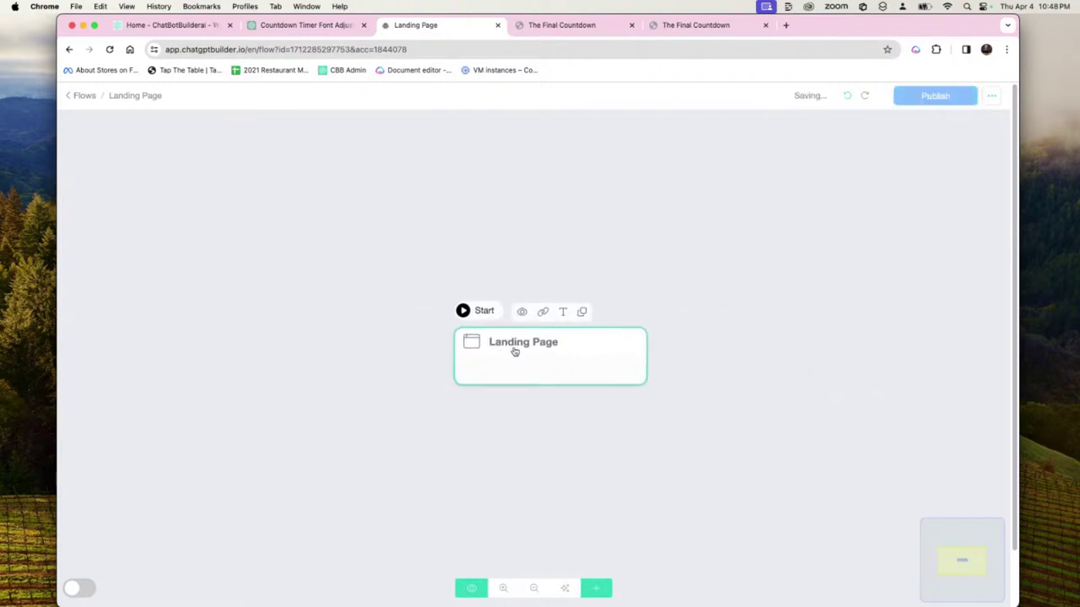
Step: Paste the countdown-timer code into a Code block on the landing page and preview it
click(513, 352)
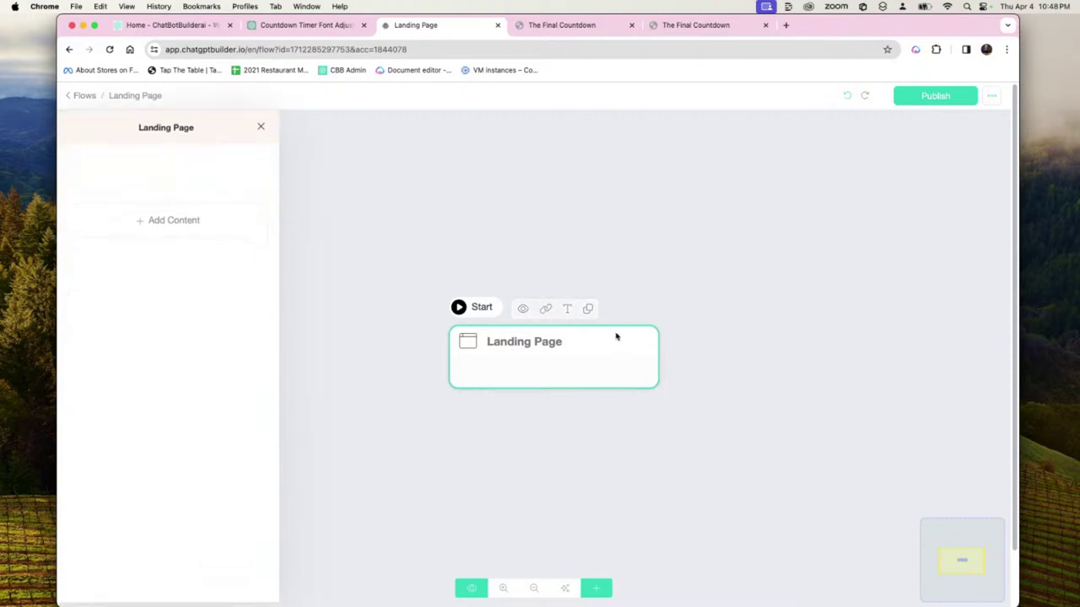
click(193, 224)
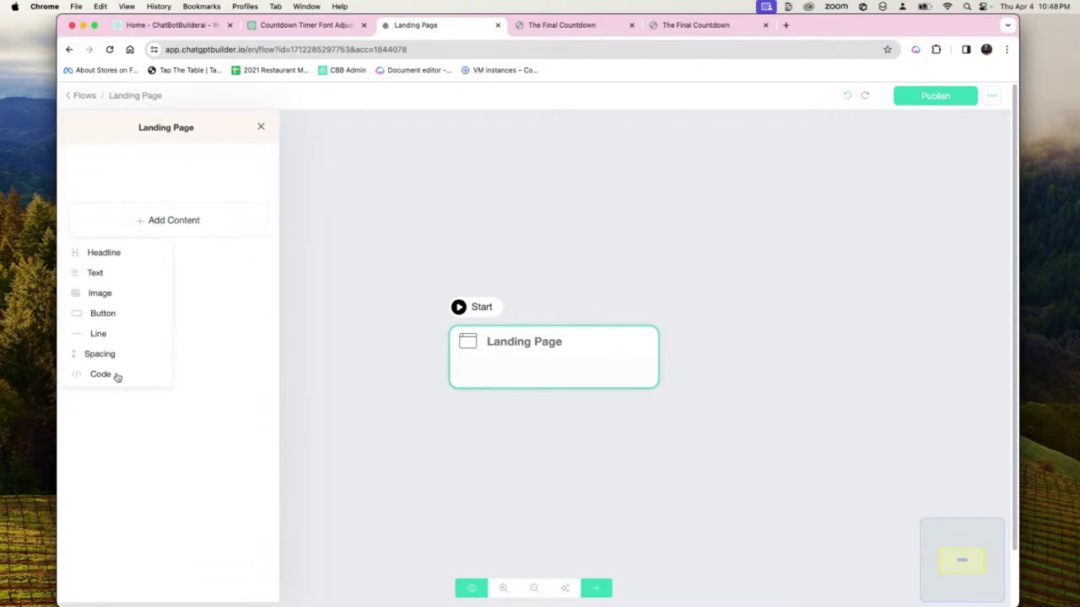
click(115, 376)
click(166, 181)
key(super+v)
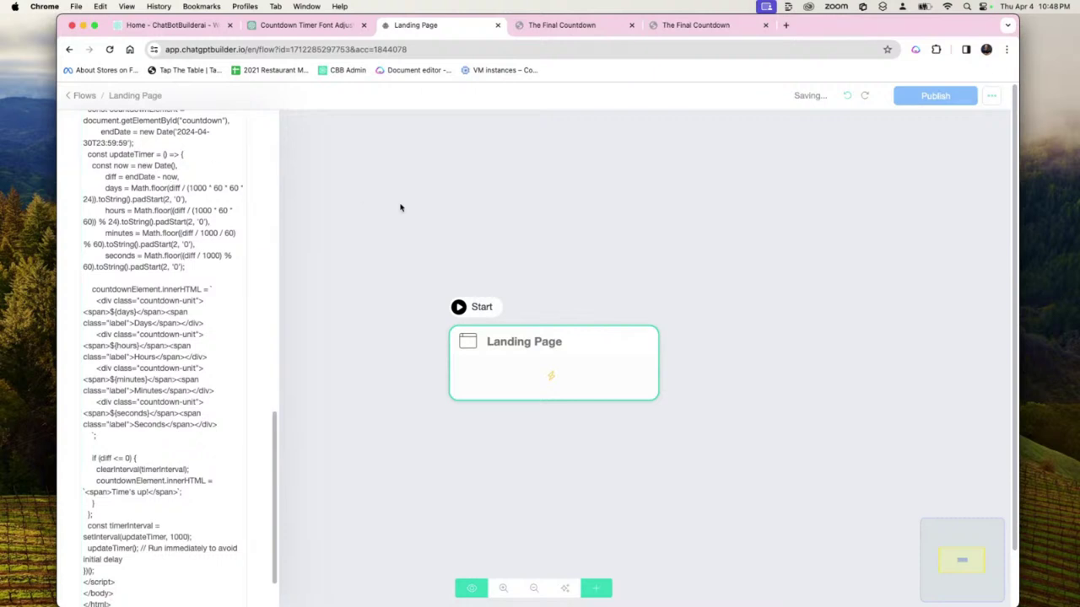
click(472, 210)
click(523, 309)
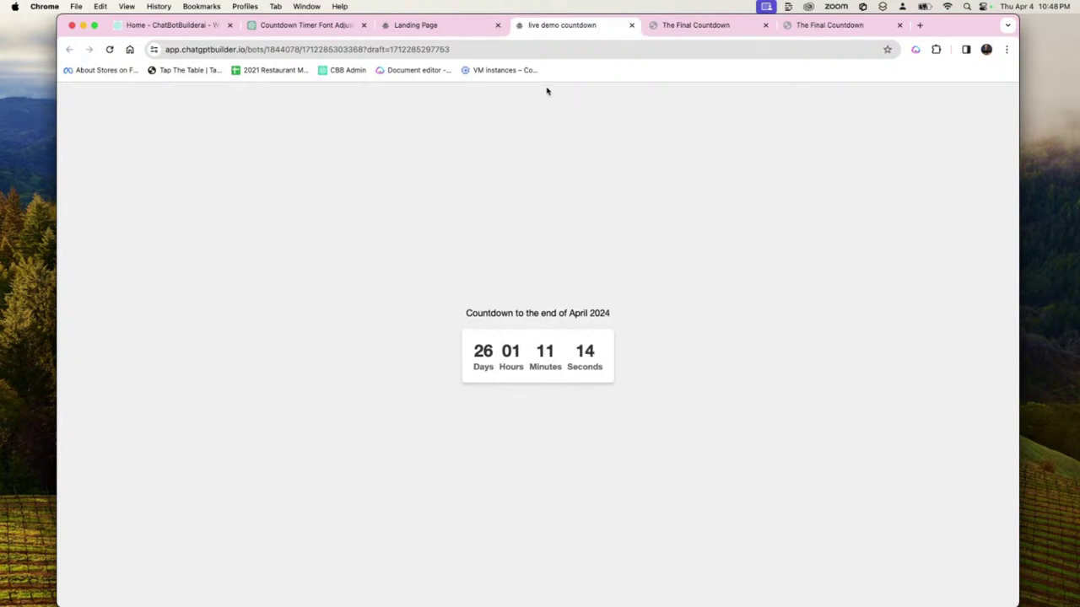
Step: Copy the countdown-timer HTML from ChatGPT's reply and open a new blank tab
click(672, 31)
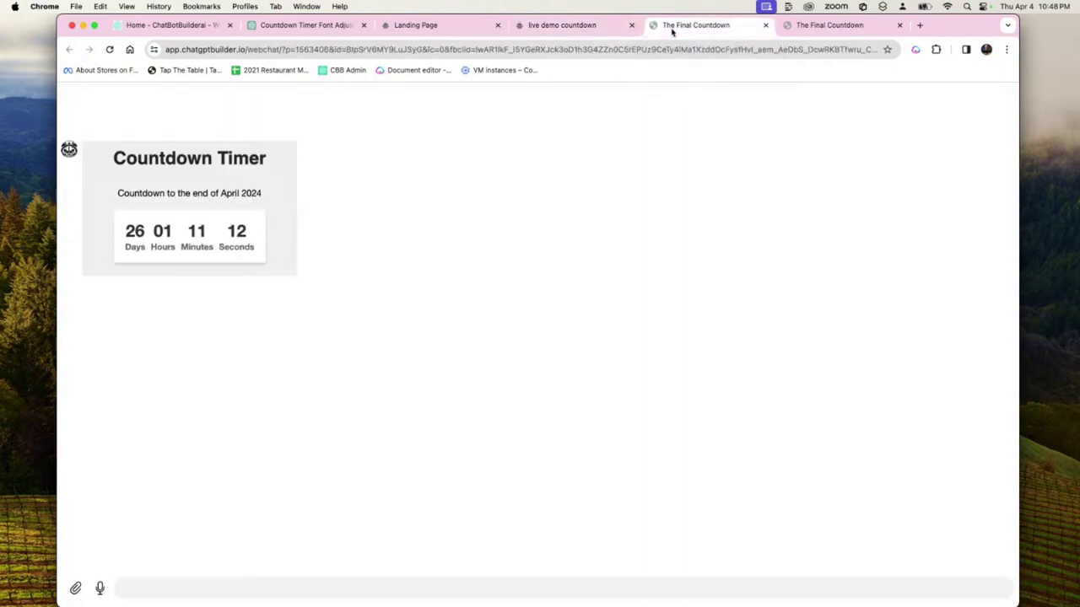
click(573, 31)
click(453, 29)
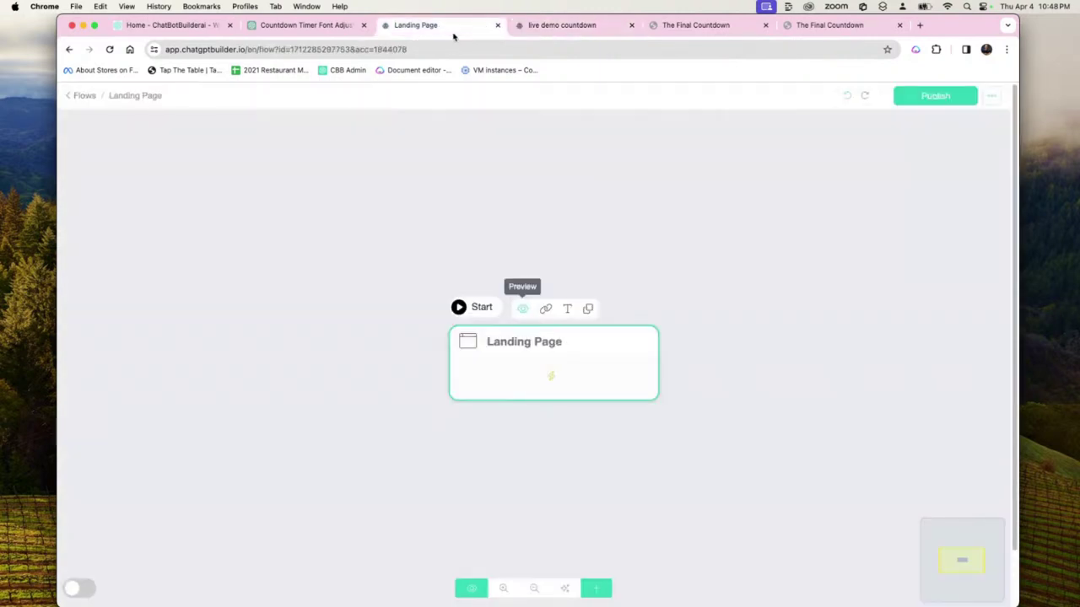
click(333, 27)
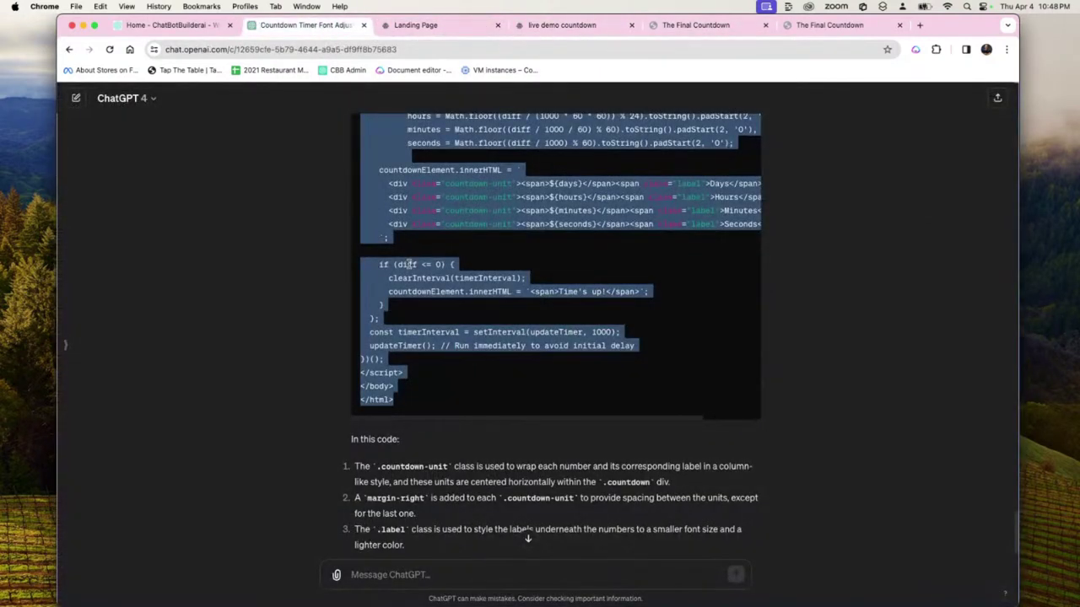
scroll(409, 264, up, 15)
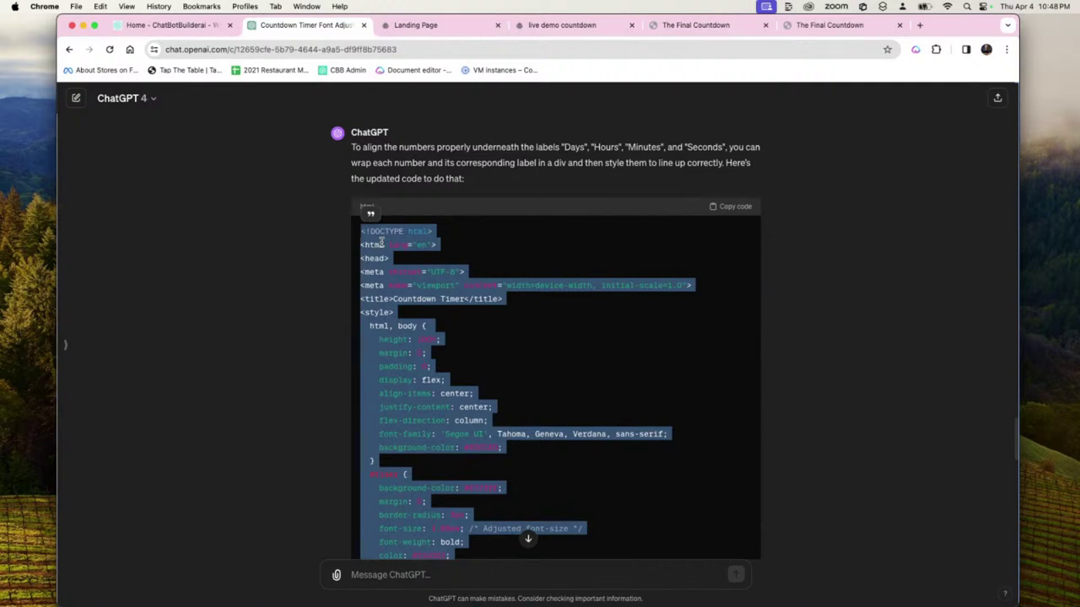
right_click(380, 243)
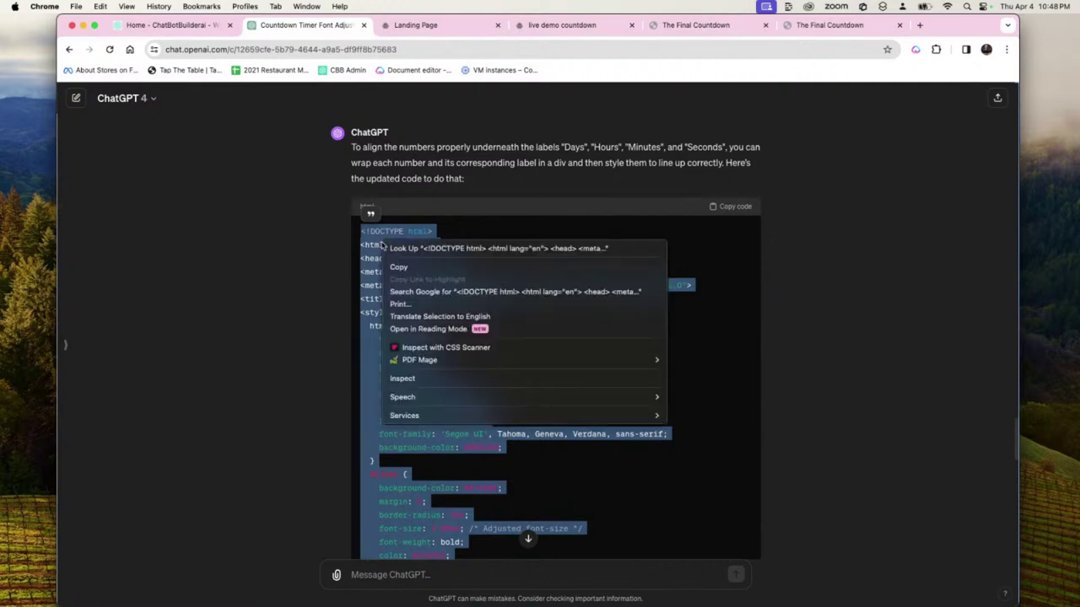
click(408, 268)
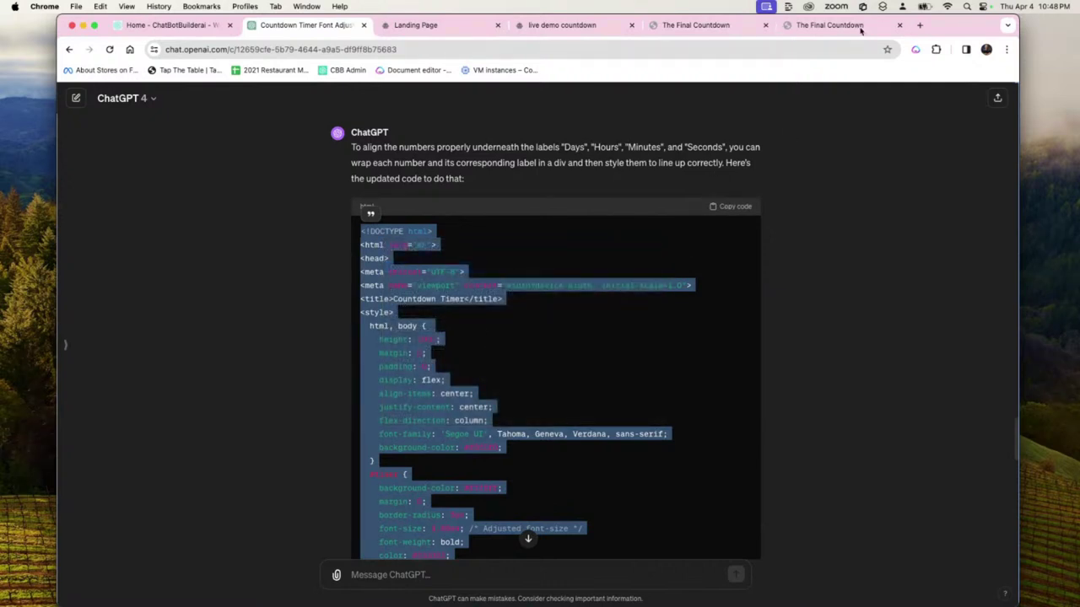
click(919, 26)
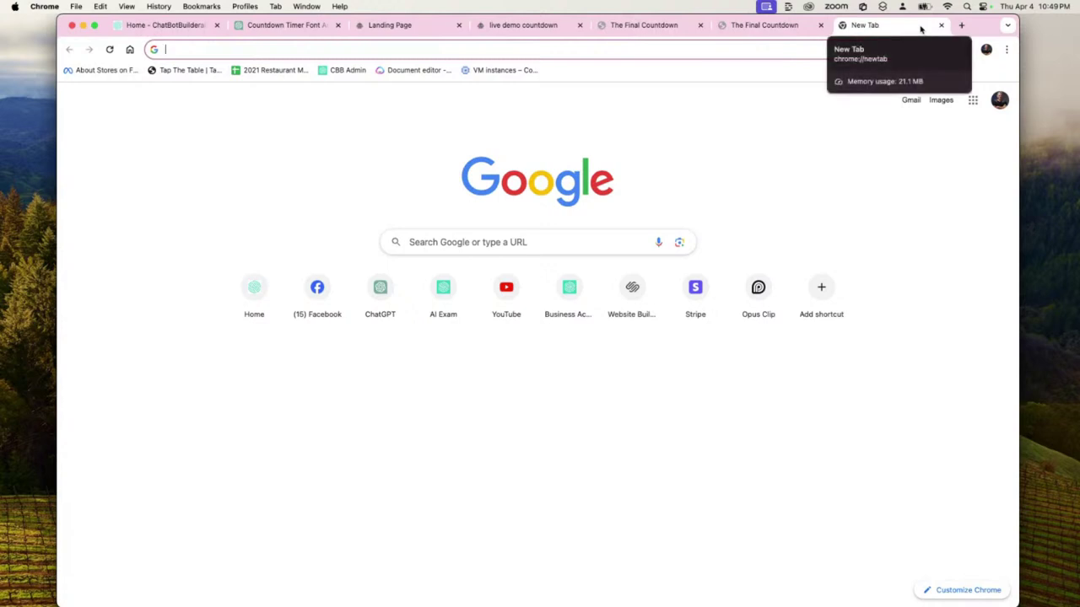
Step: Search Google for 'new doc' and create a blank Google Docs document
text(new di)
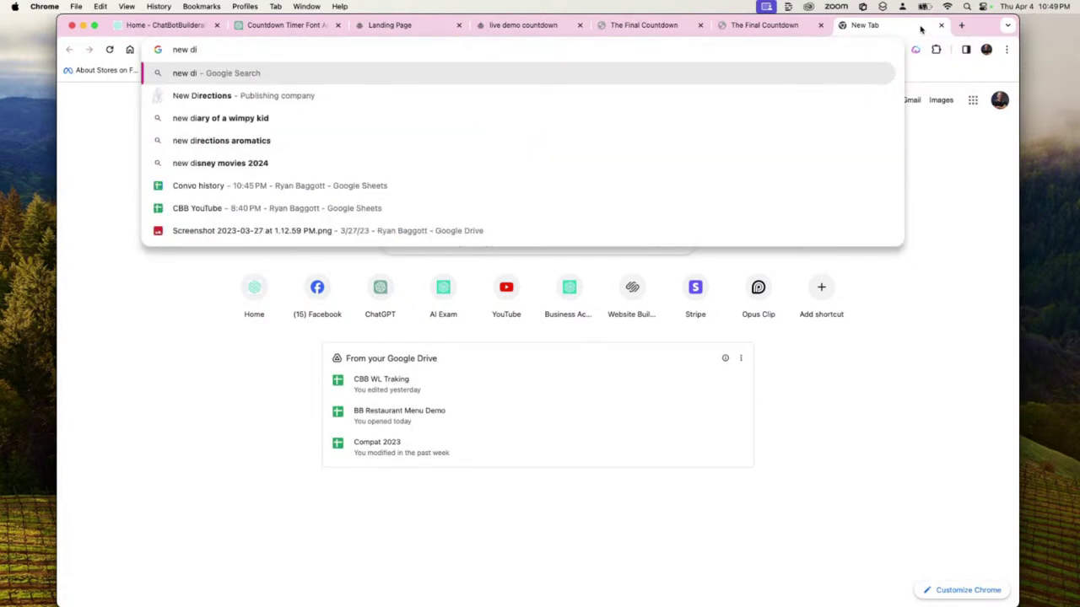
key(BackSpace)
text(oc)
key(Return)
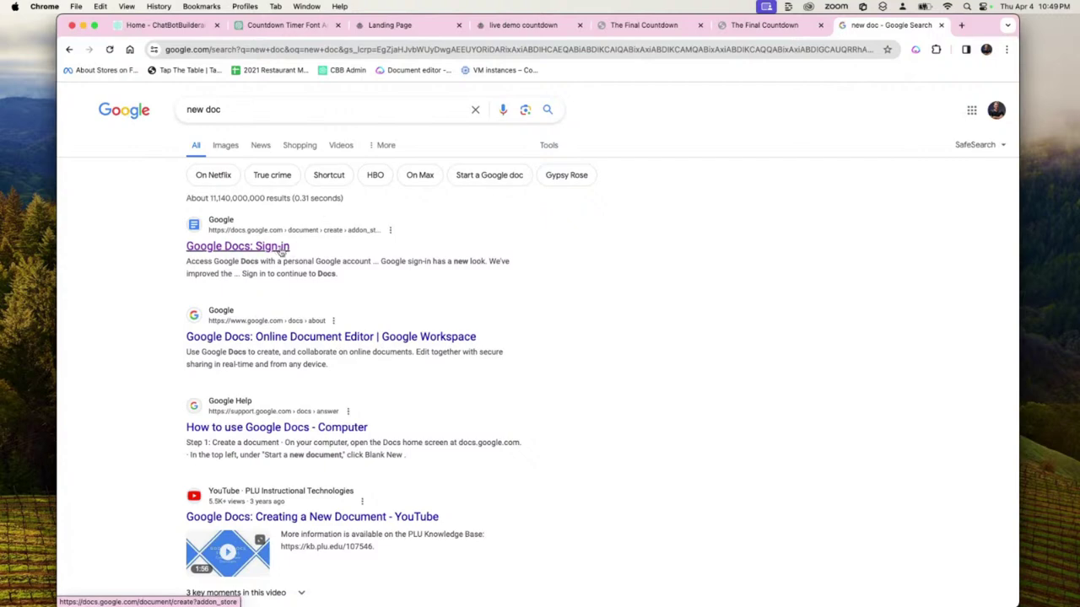
click(281, 250)
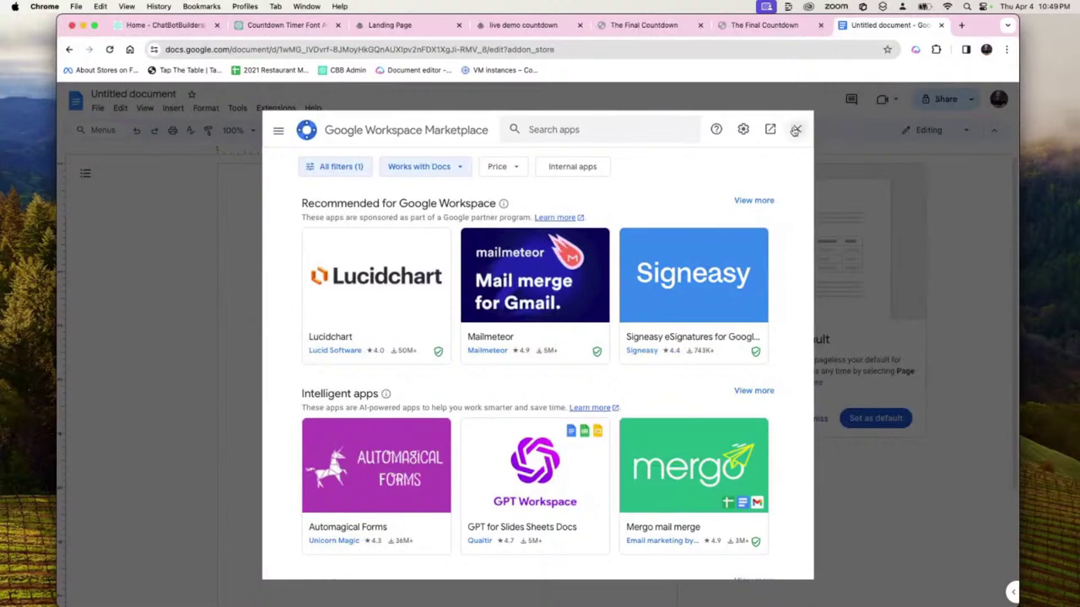
Step: Paste the timer code into the document and clear all its formatting
click(795, 131)
key(super+v)
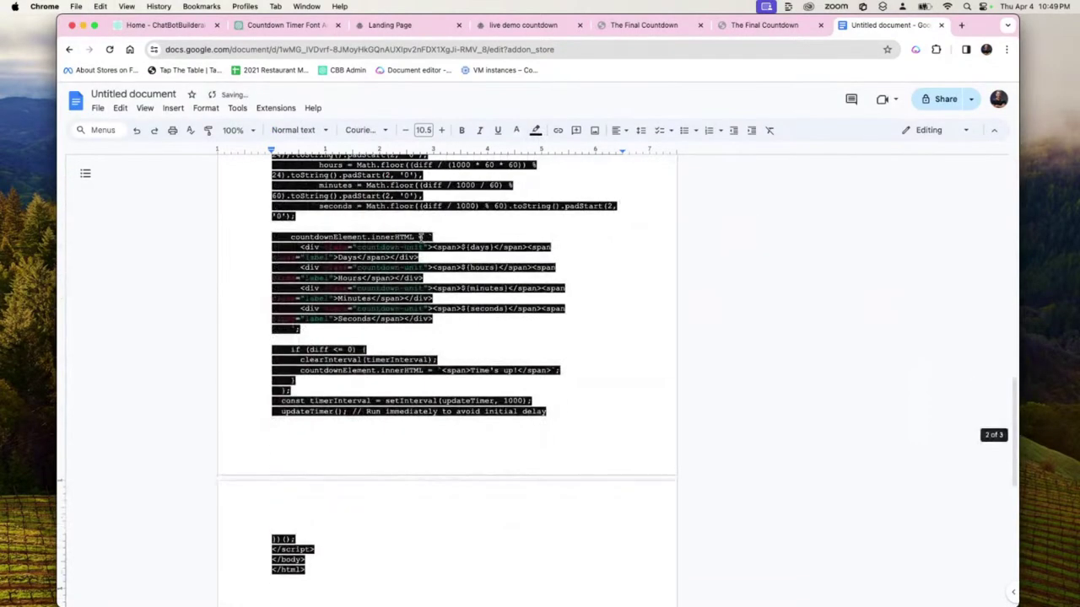
key(super+a)
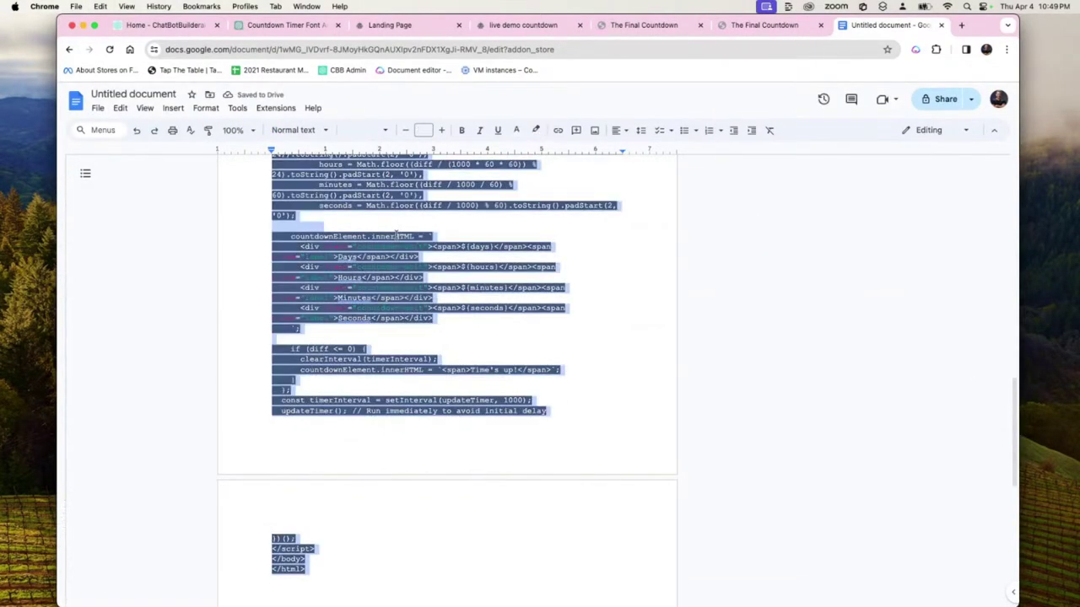
scroll(396, 233, up, 15)
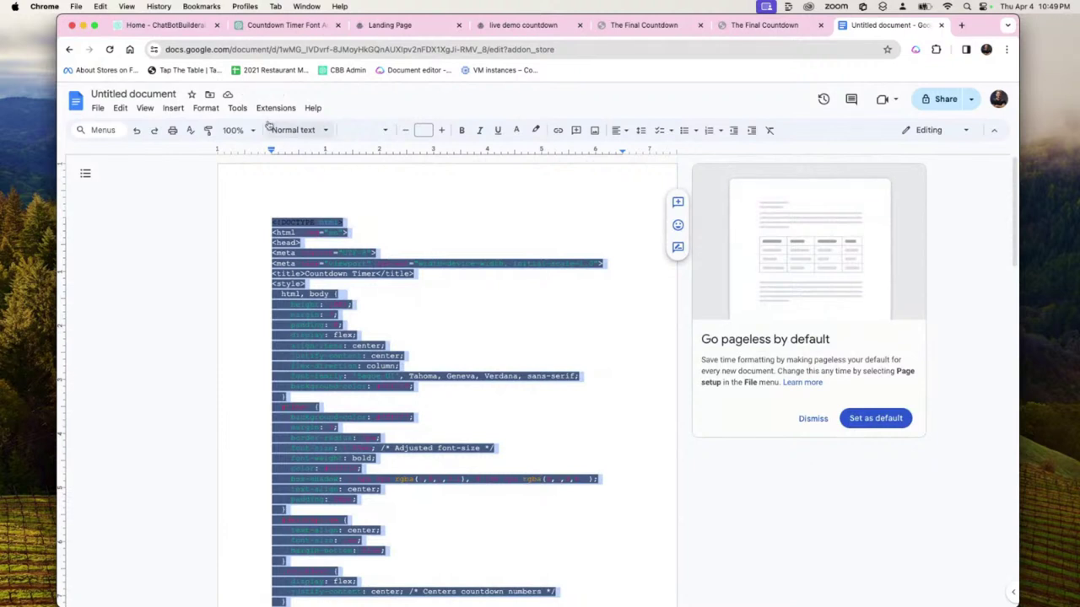
click(218, 112)
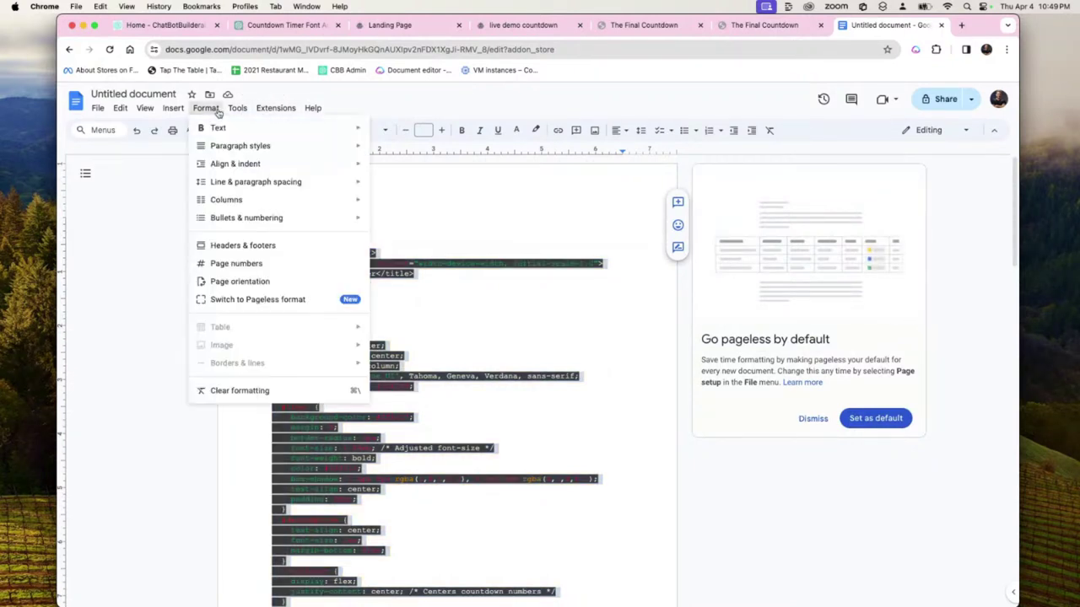
click(258, 395)
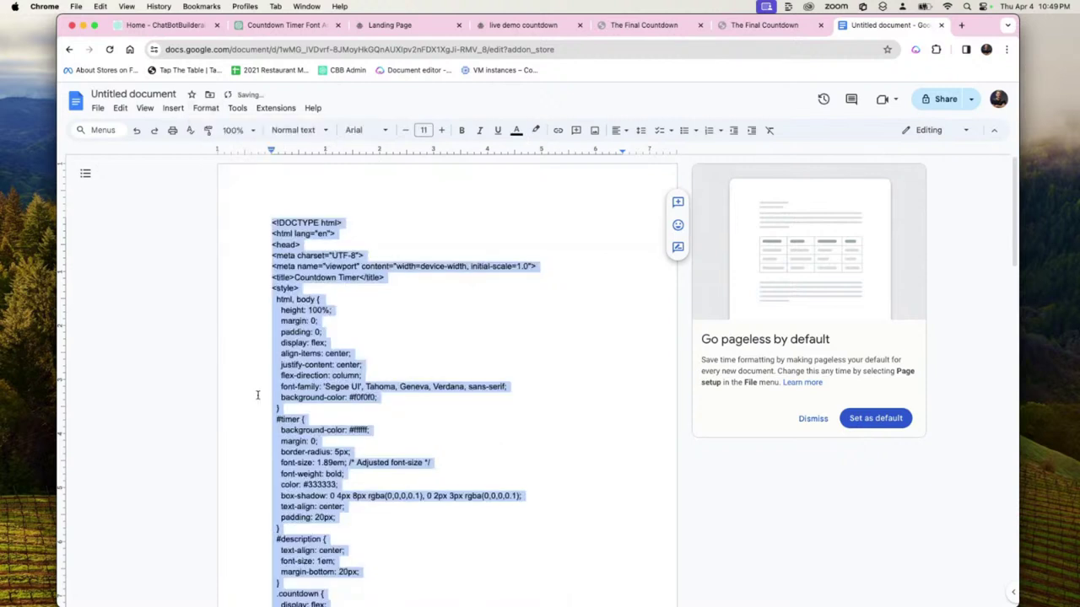
click(334, 376)
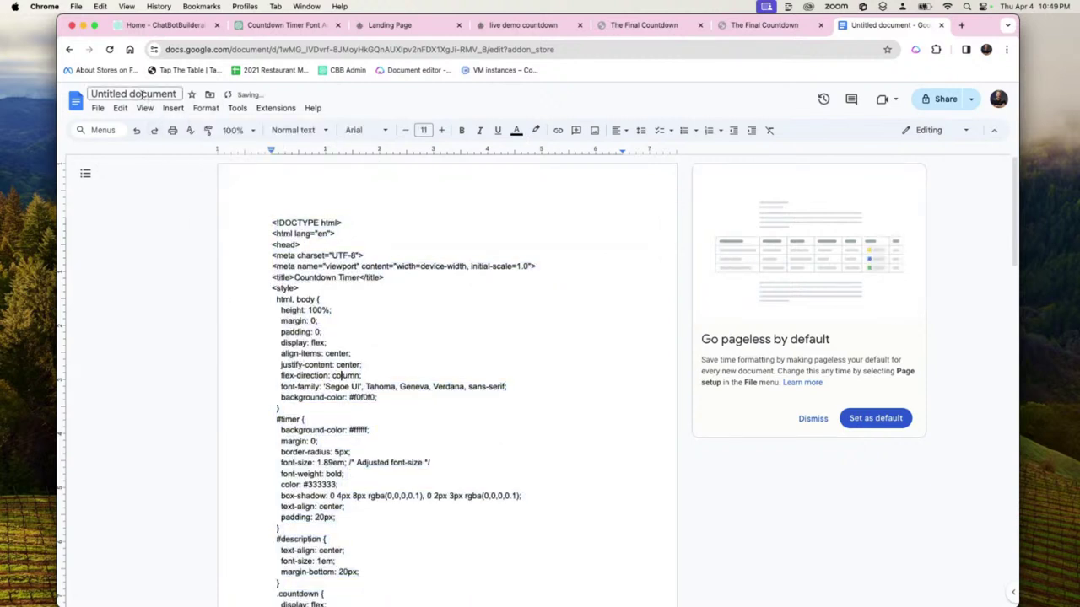
Step: Title the document 'COUNTDOWN TIMER' and copy its share link
click(97, 95)
text(CoUNTDOWN)
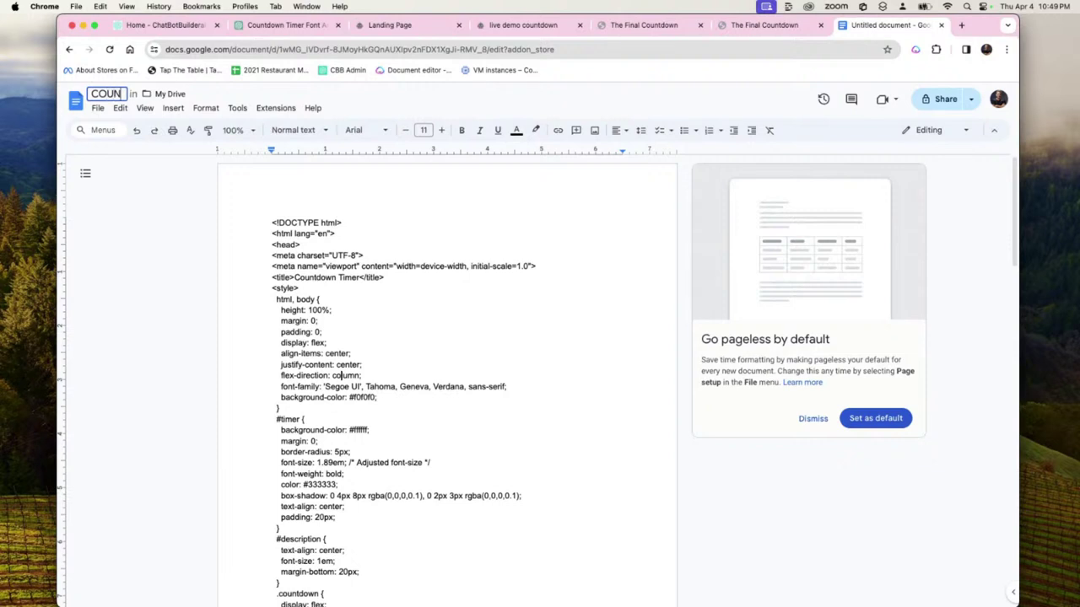
text( TIMER)
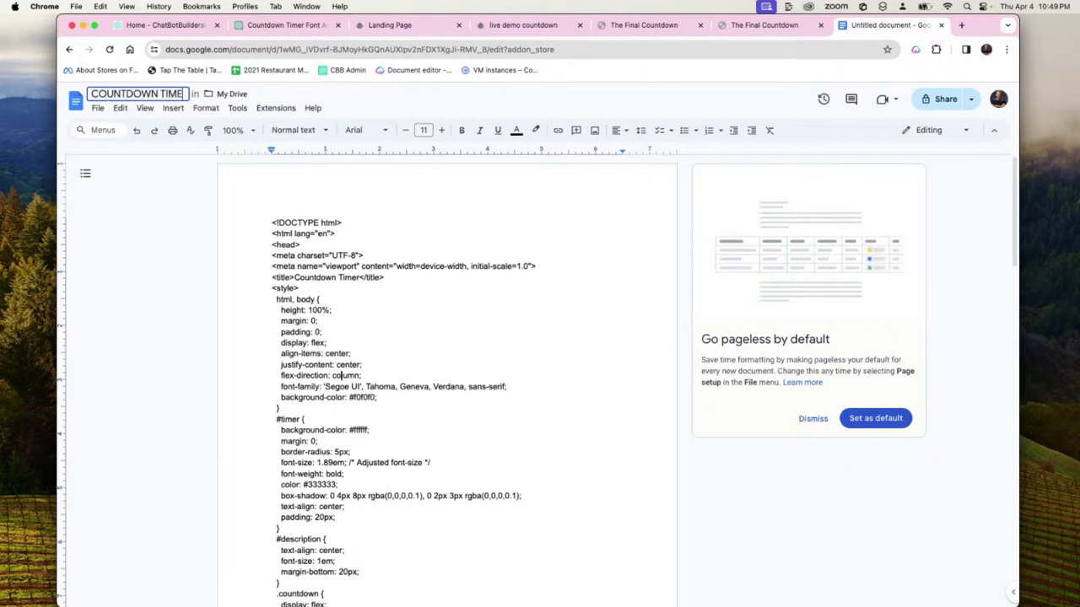
click(133, 225)
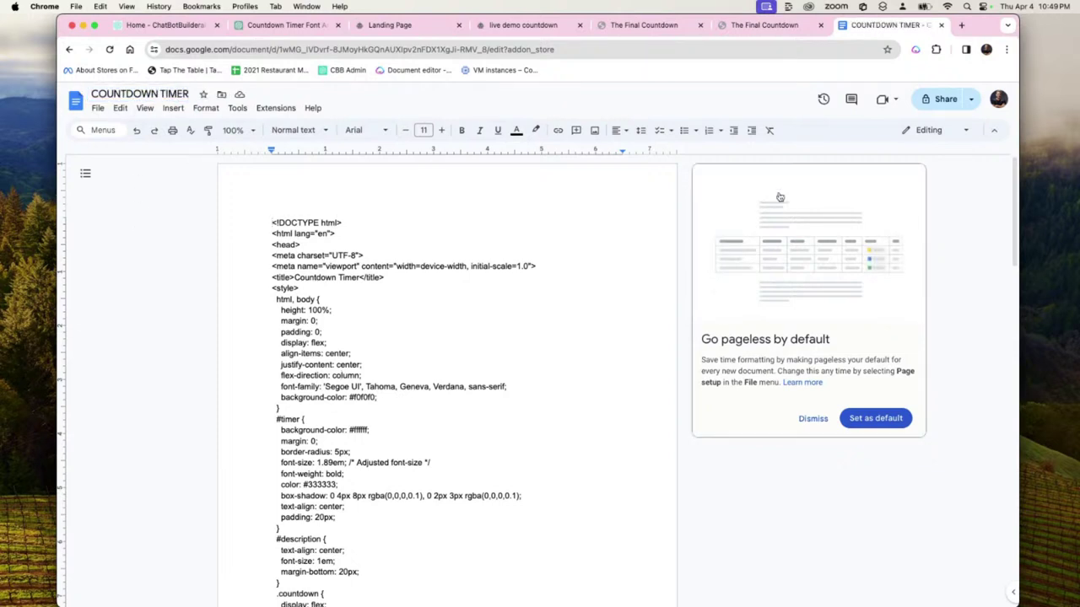
click(970, 101)
click(927, 124)
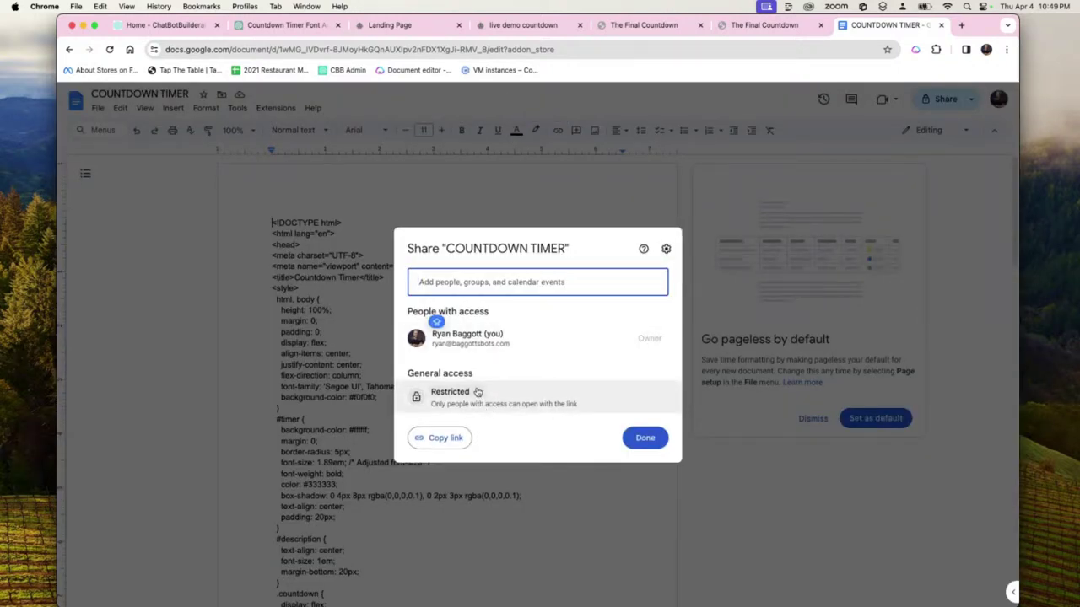
click(648, 439)
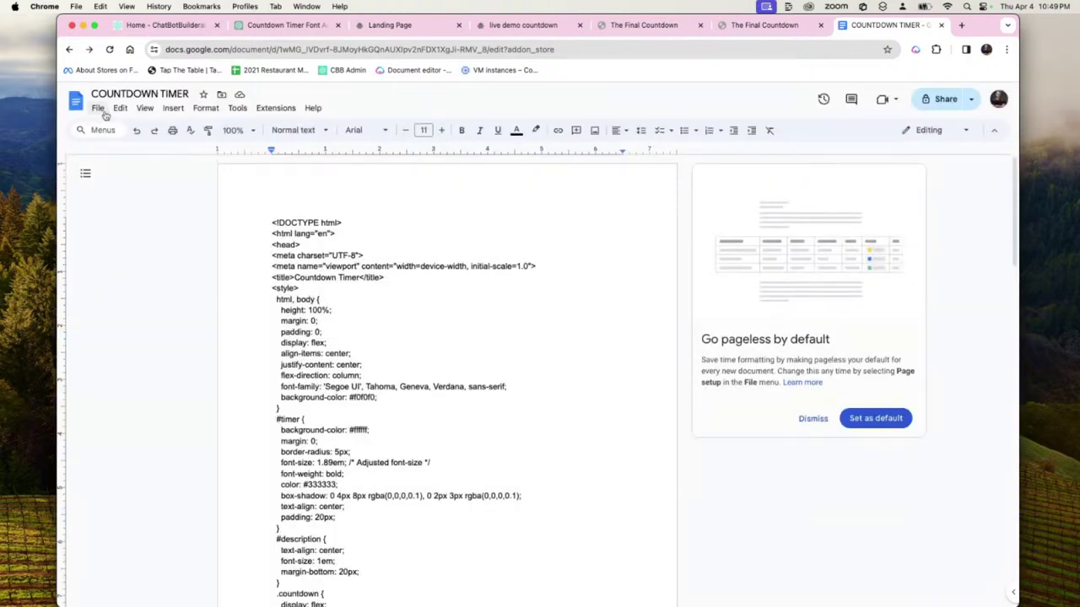
Step: Download the document as COUNTDOWN TIMER.pdf and show it in the Downloads folder
click(97, 108)
mouse_move(125, 224)
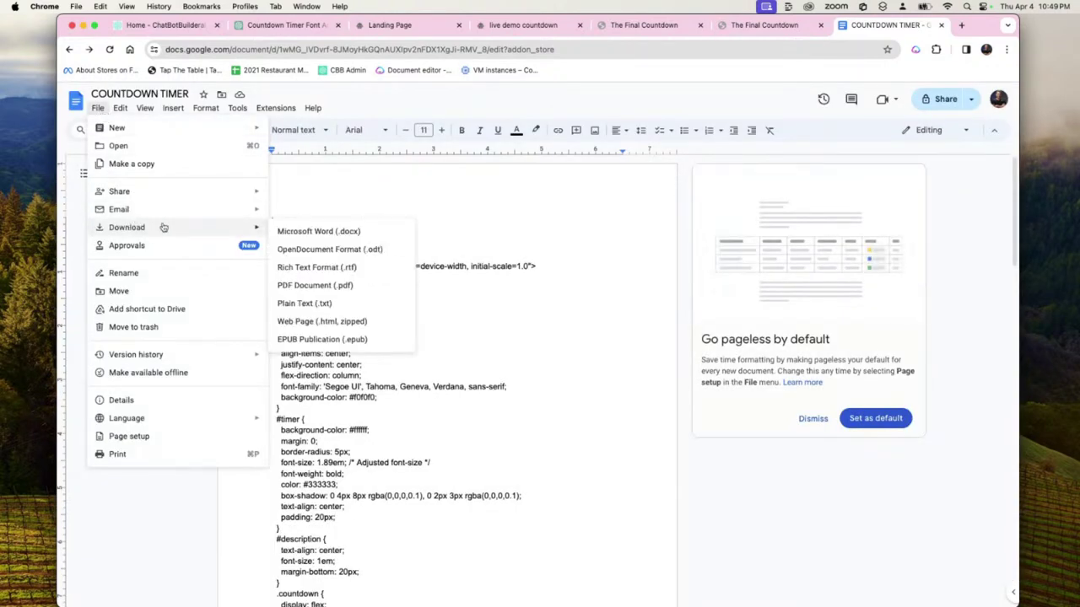
click(313, 285)
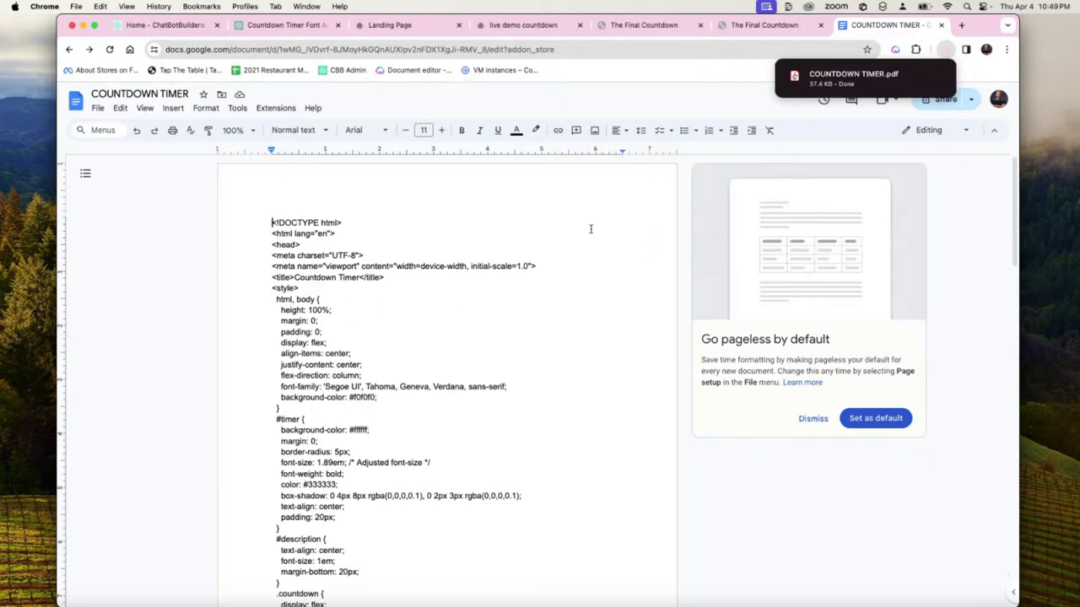
mouse_move(917, 81)
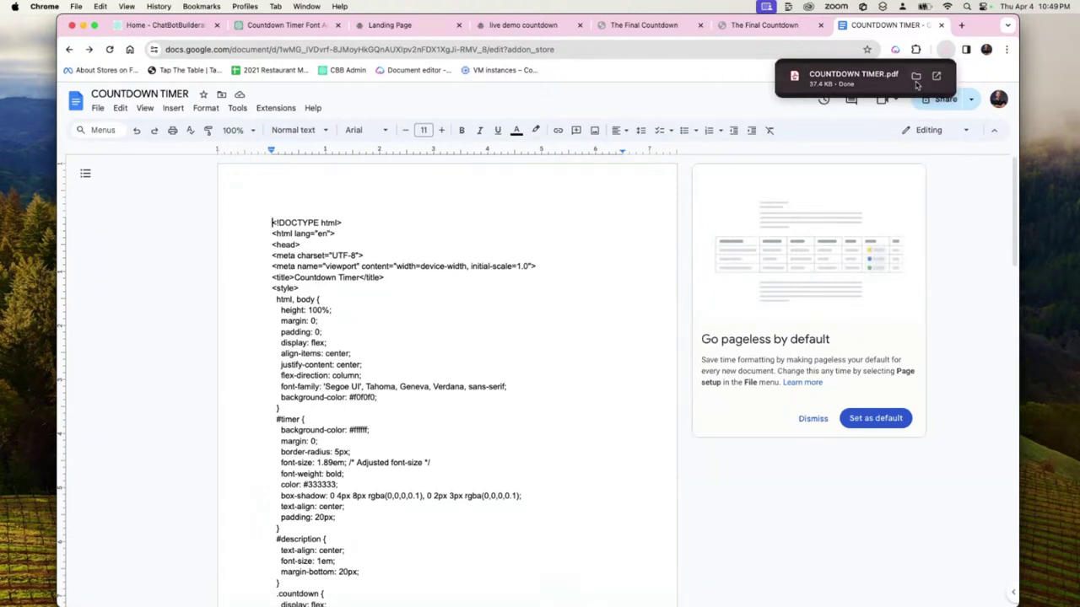
click(916, 76)
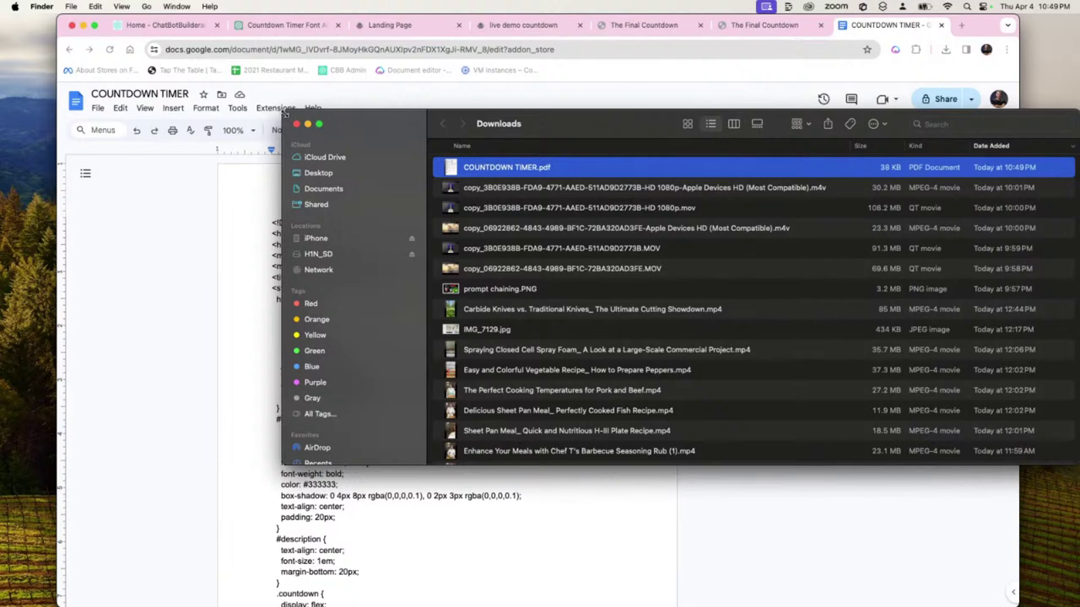
drag(285, 115, 562, 178)
click(632, 199)
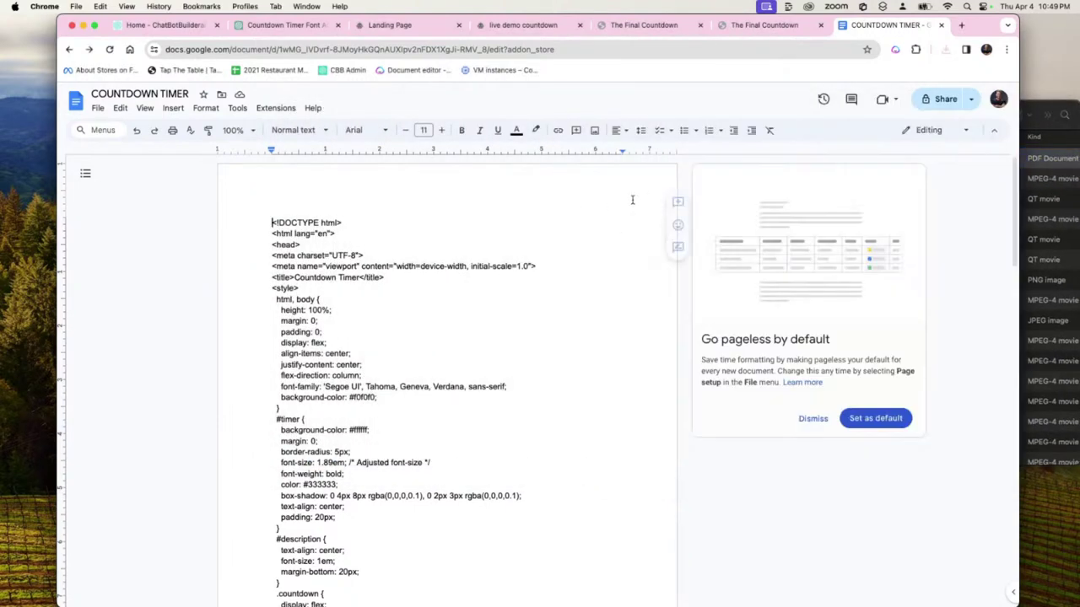
Step: Check the countdown chat tabs, then return to the Landing Page flow editor
click(732, 25)
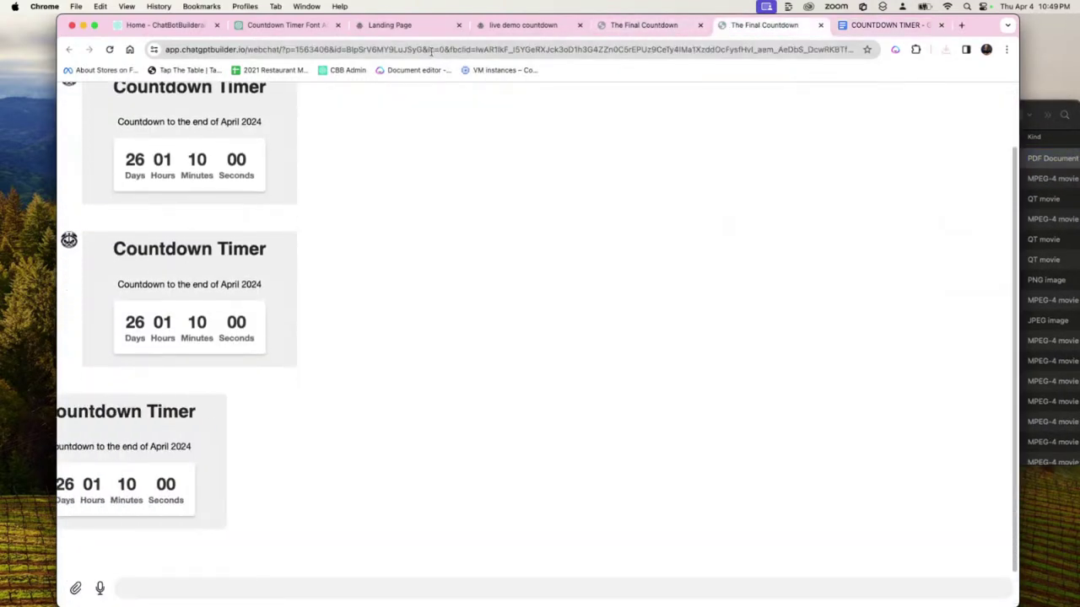
click(644, 25)
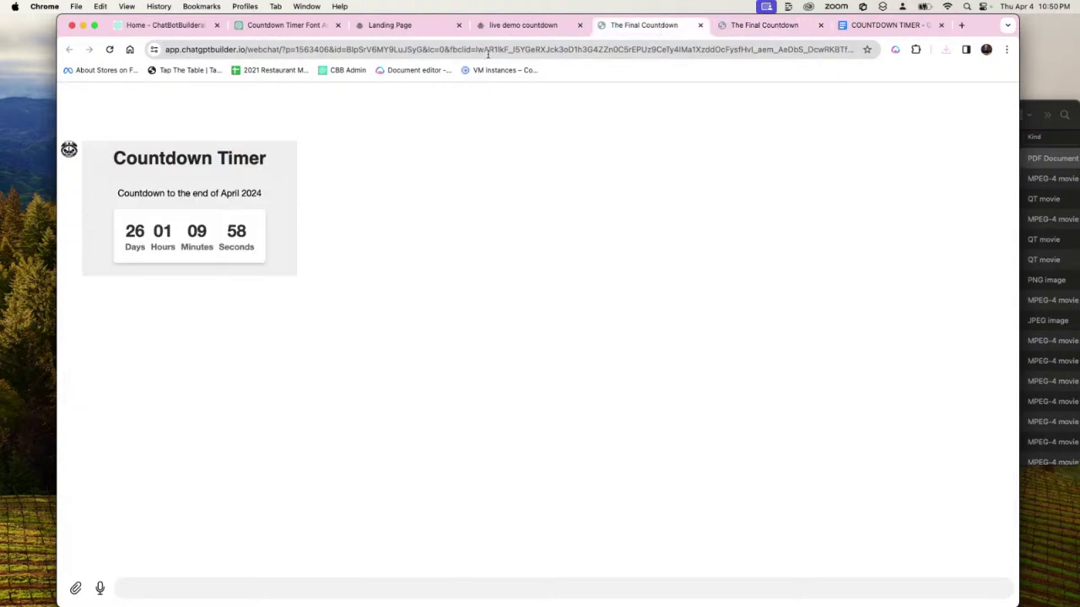
click(431, 30)
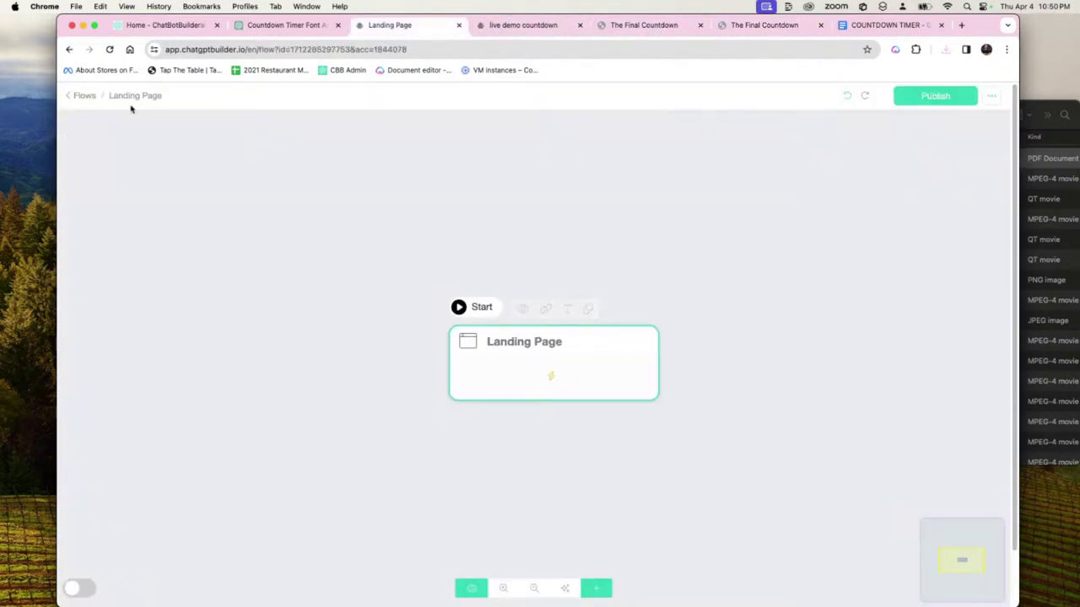
Step: Create a new flow named 'LEAD GEN' from the Flows list
click(84, 95)
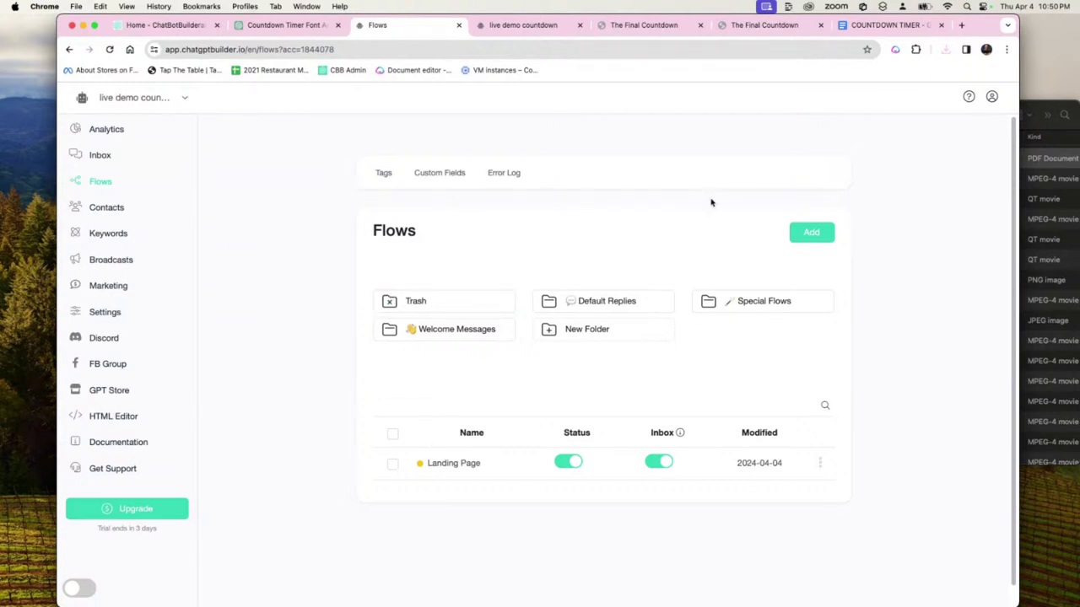
click(803, 232)
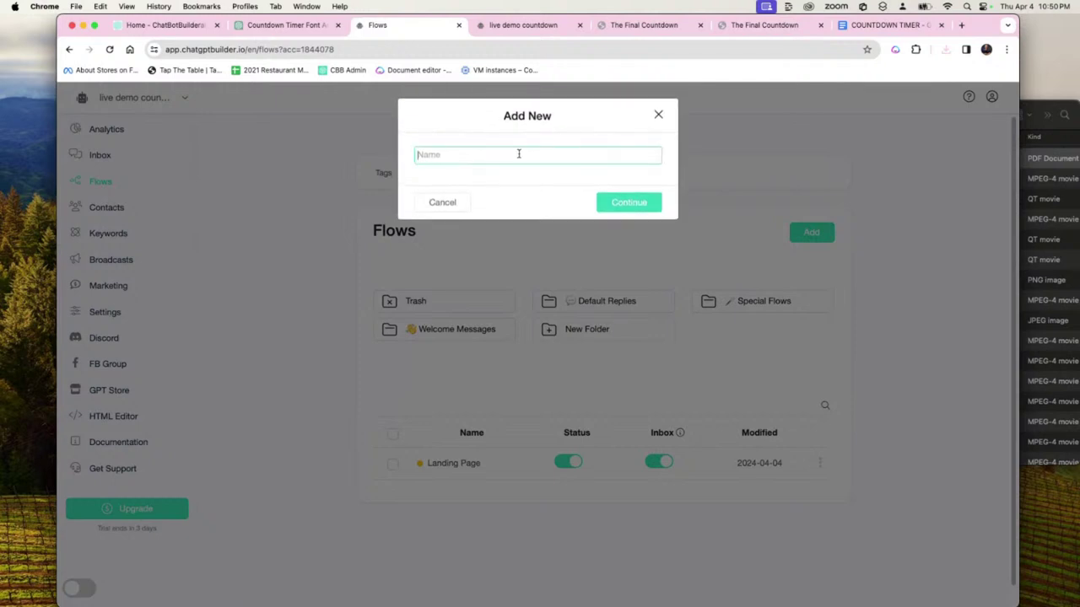
text(LEAD GEN)
click(631, 203)
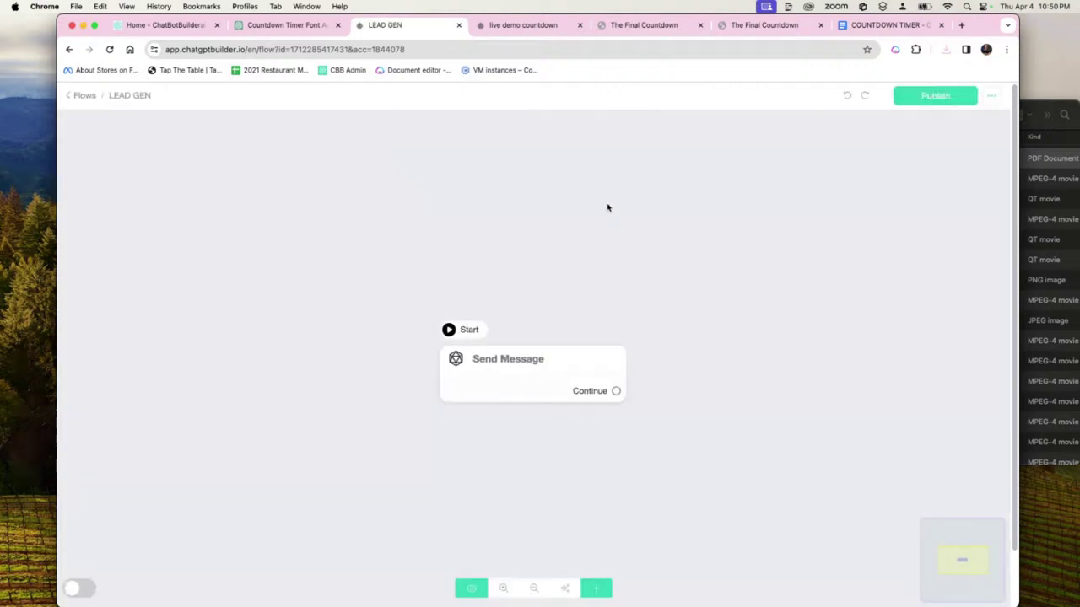
Step: Review the ChatGPT and countdown timer tabs, then go back to the Flows list
scroll(601, 262, up, 1)
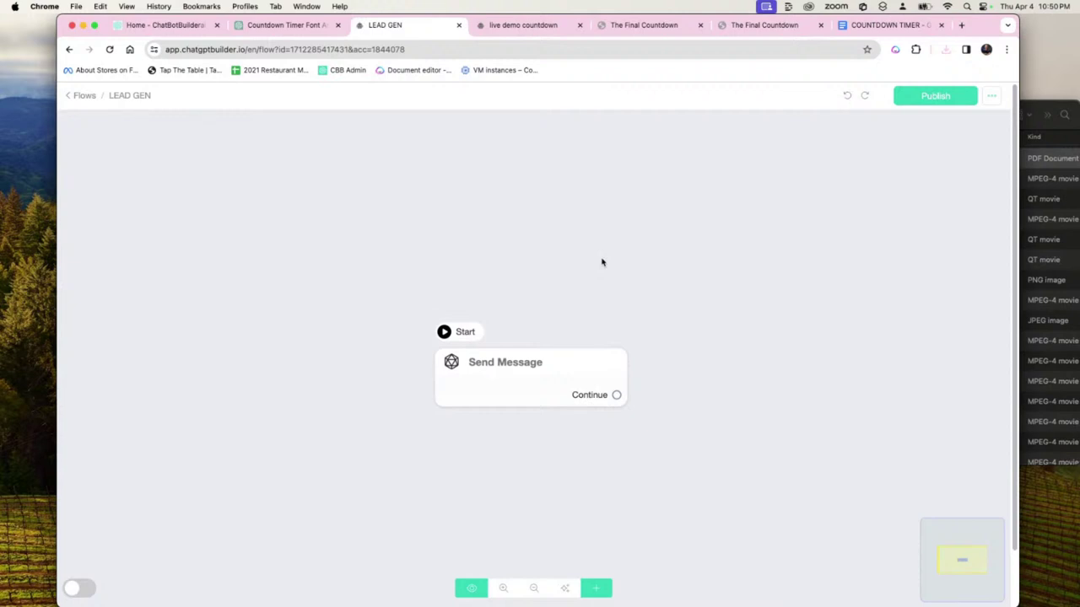
scroll(601, 262, up, 1)
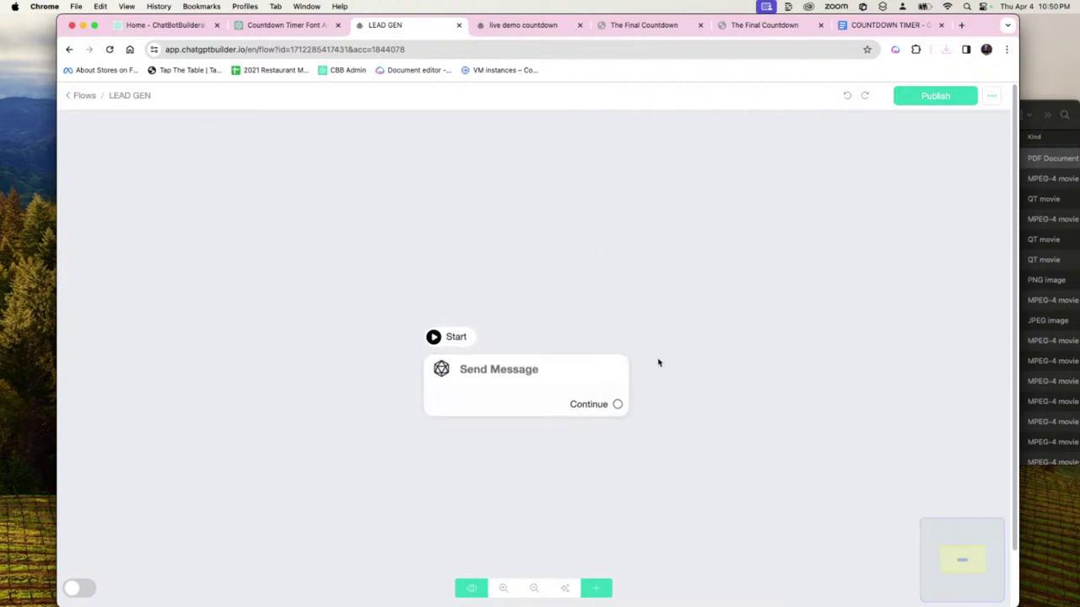
mouse_move(571, 366)
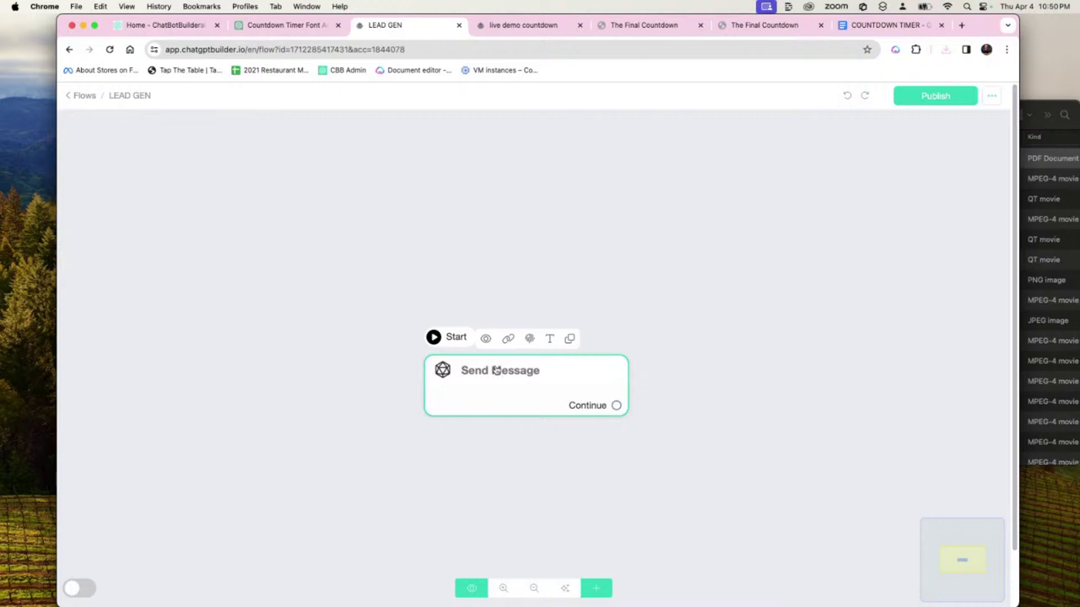
click(284, 25)
click(396, 25)
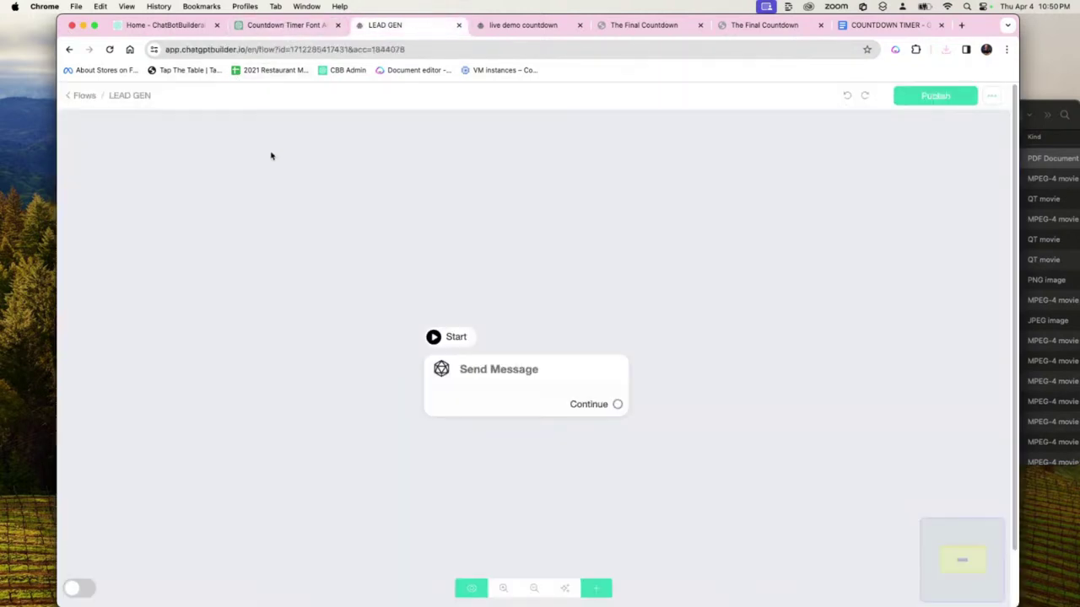
click(84, 96)
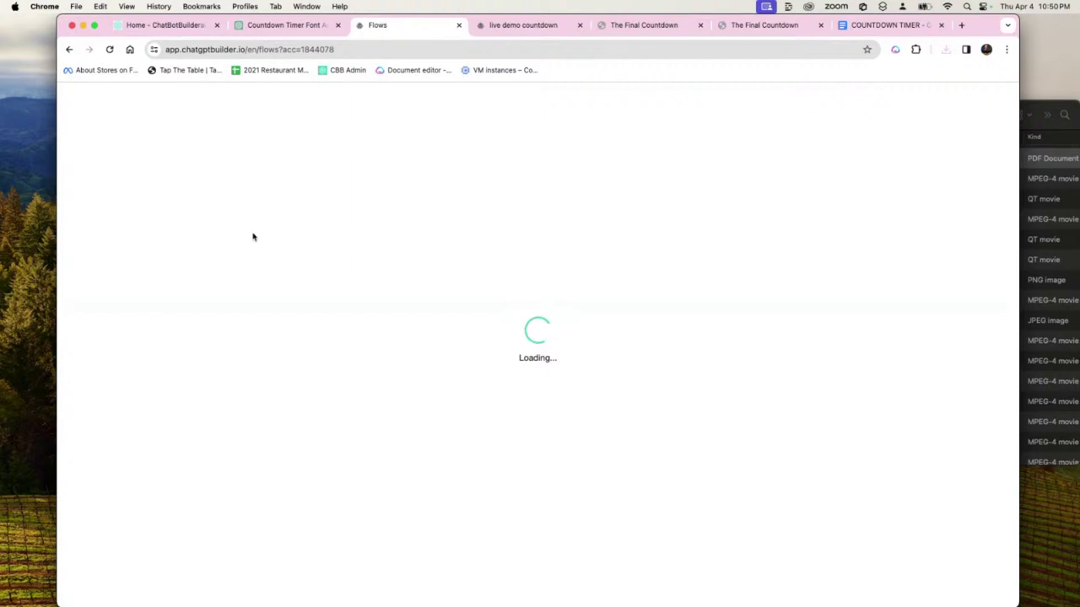
Step: Switch to the Chatbot Builder account via the account search and show its flows
click(177, 100)
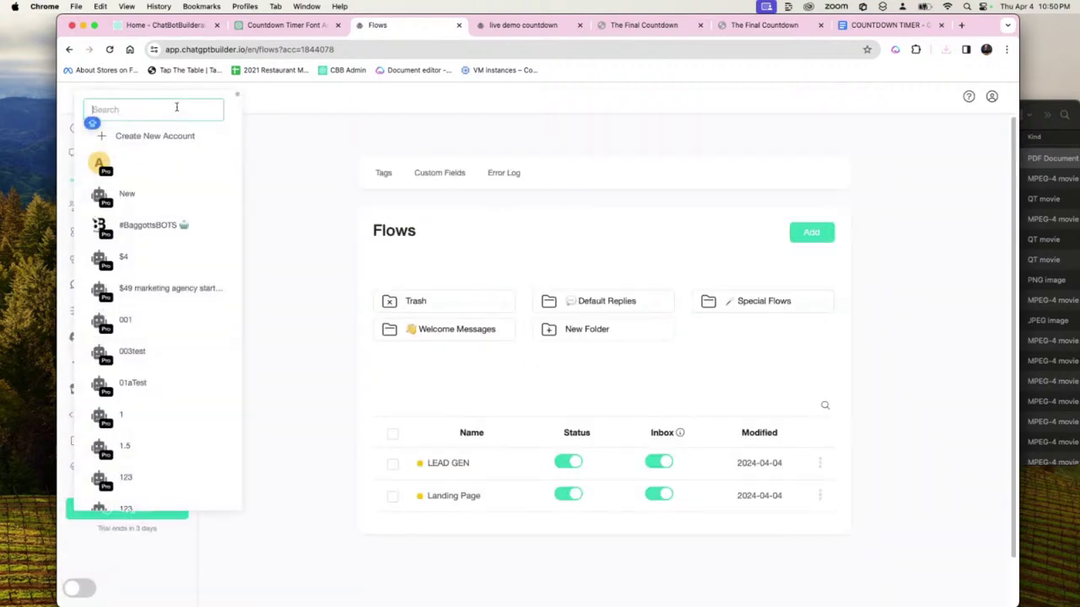
text(CHAT)
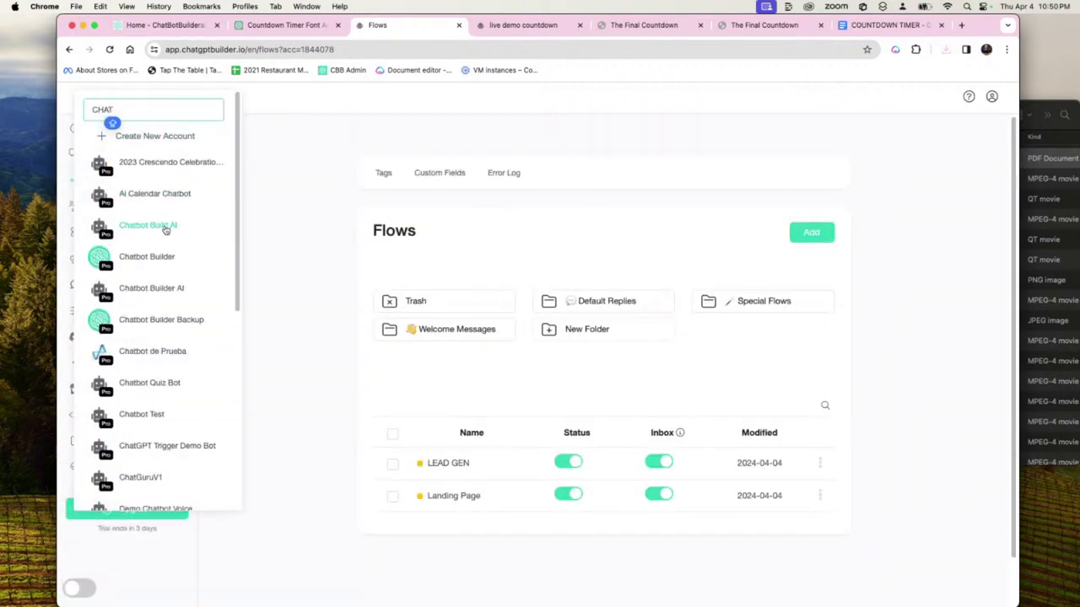
click(171, 257)
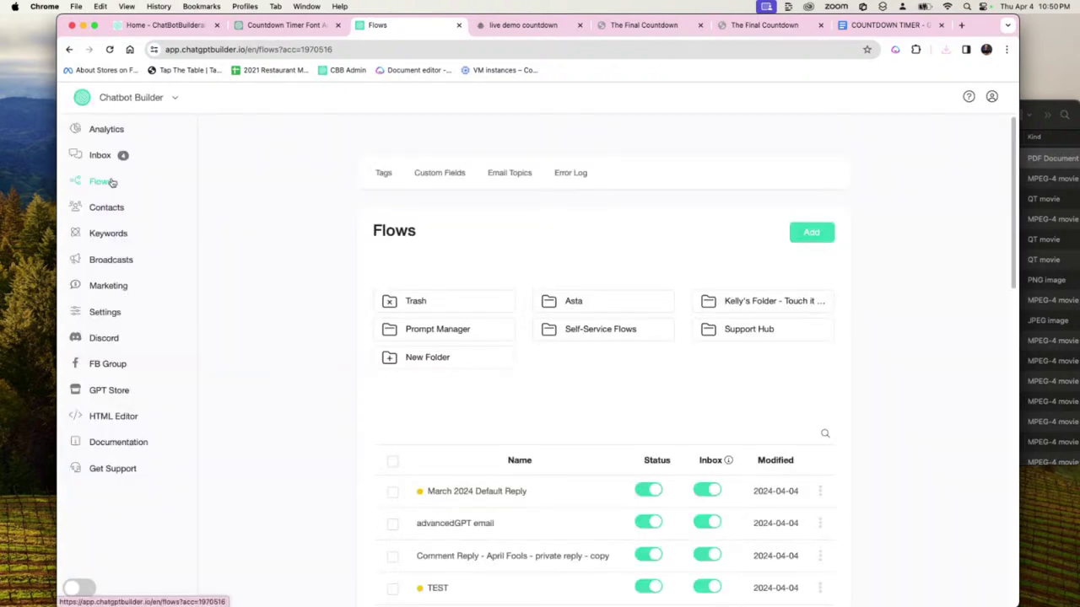
click(104, 181)
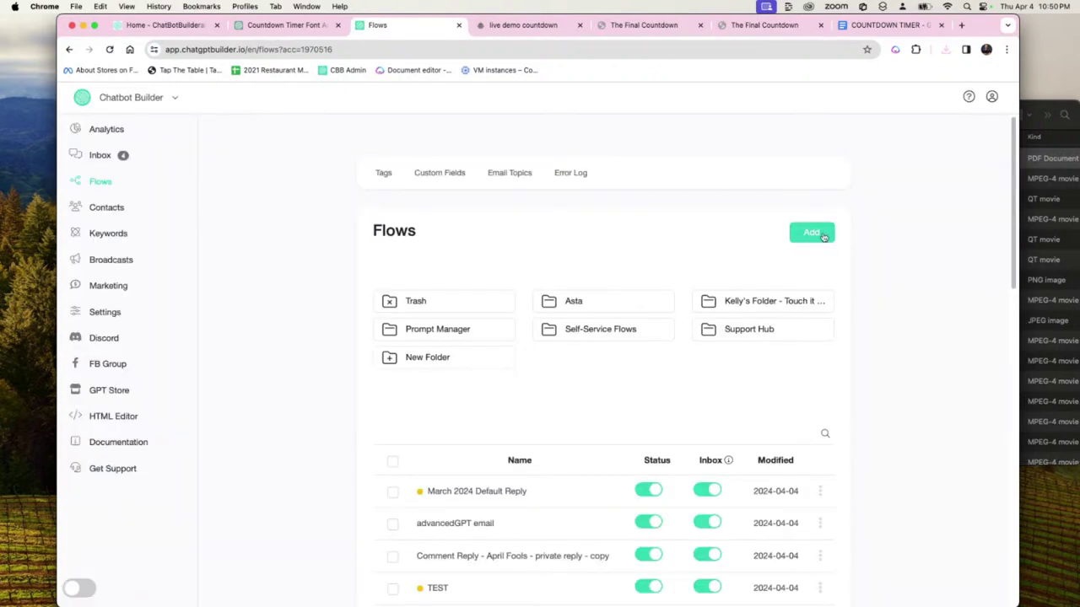
Step: Add a new flow and enter the name 'LEAD GEN QR COUNTDOWN'
click(811, 233)
click(618, 157)
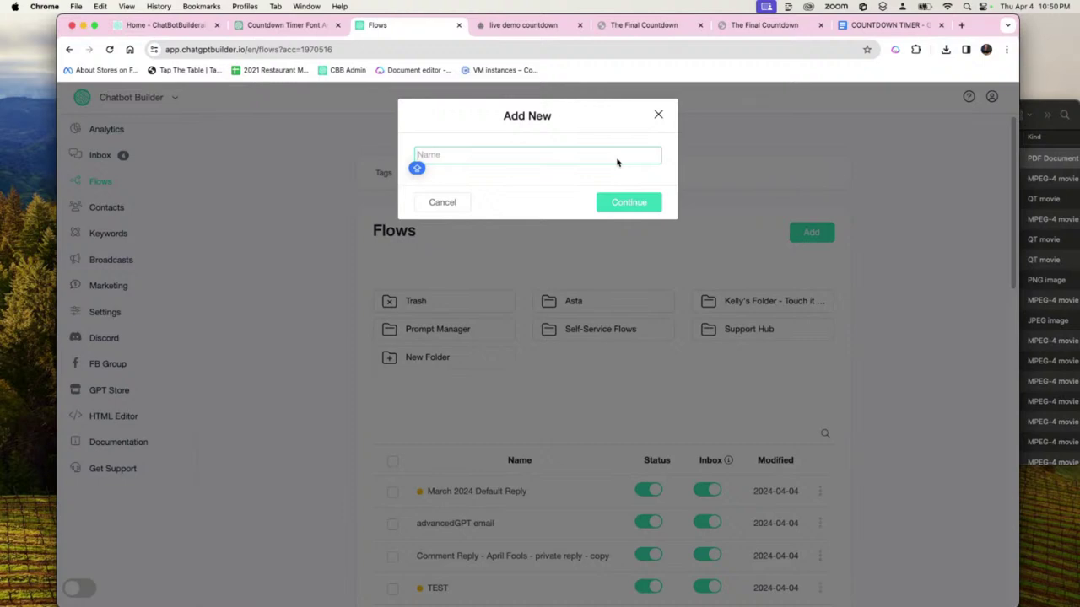
text(4)
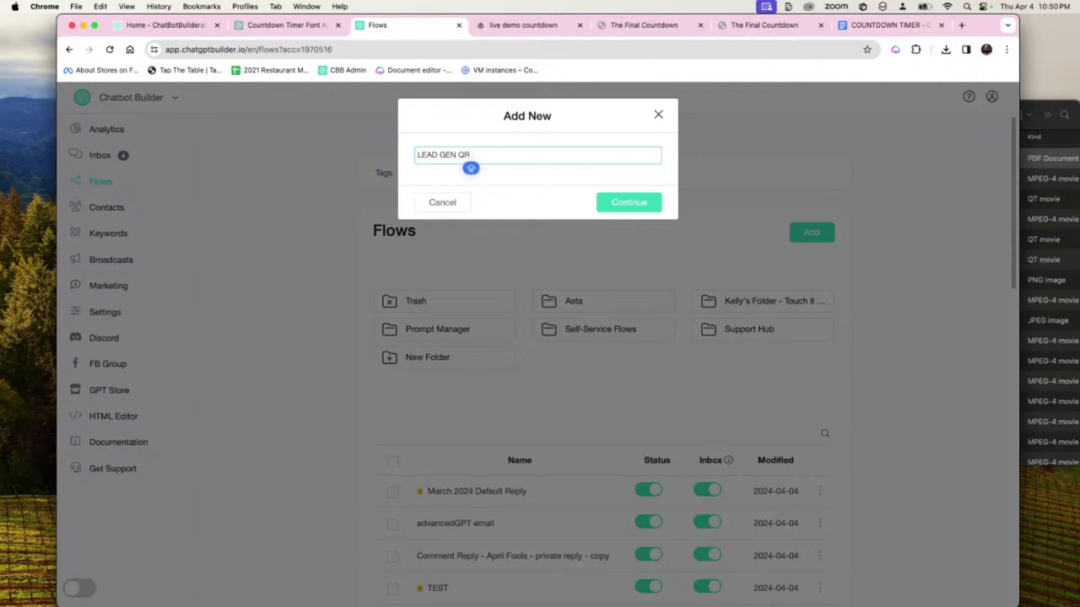
text(COUNTDOWN)
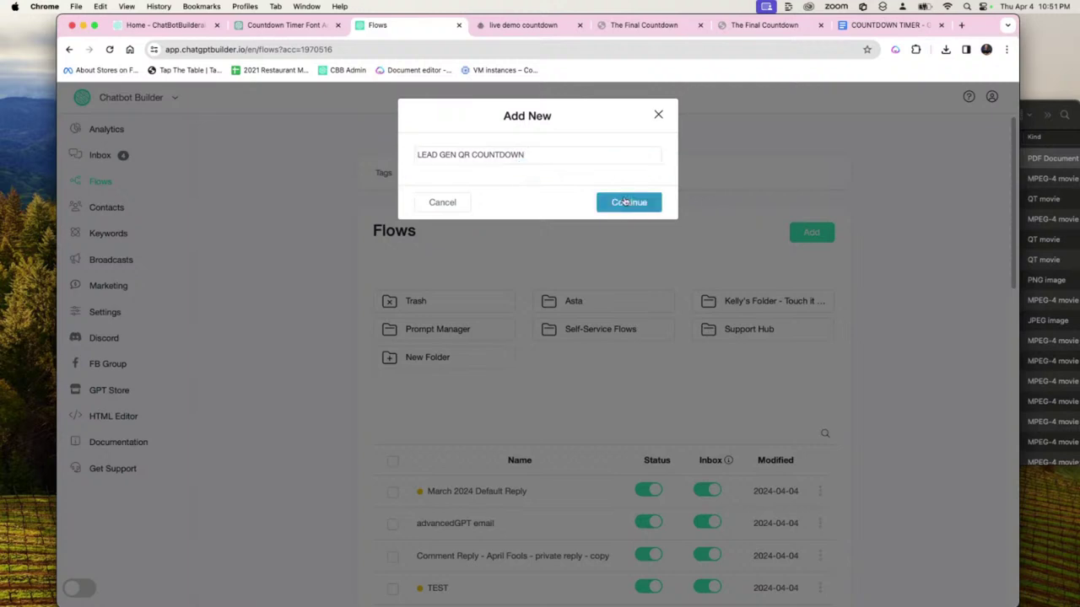
Step: Create the LEAD GEN QR COUNTDOWN flow and set its first message type to Webchat
click(633, 202)
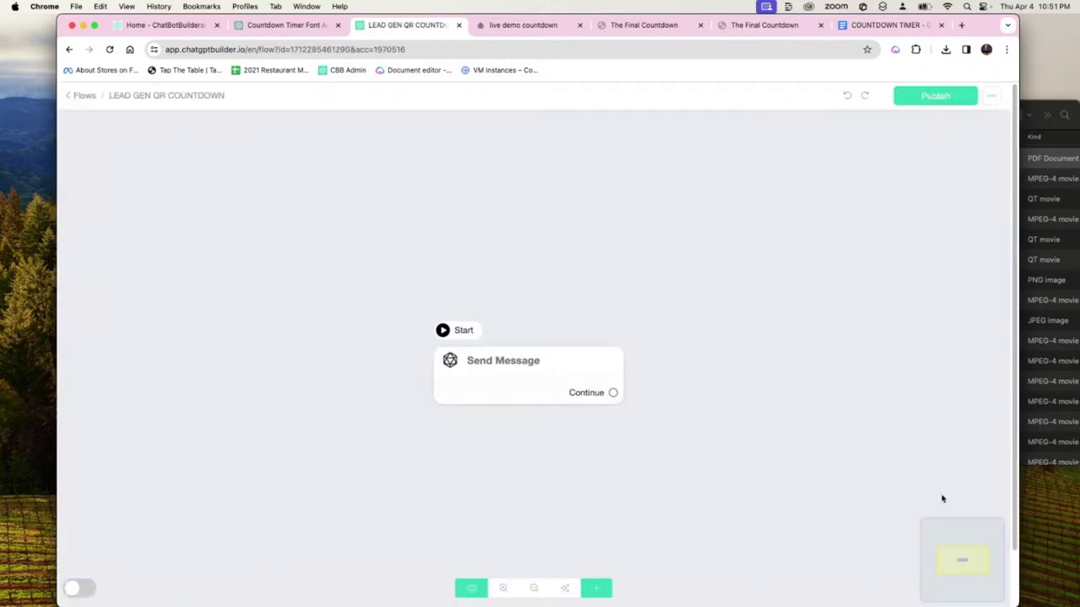
mouse_move(534, 376)
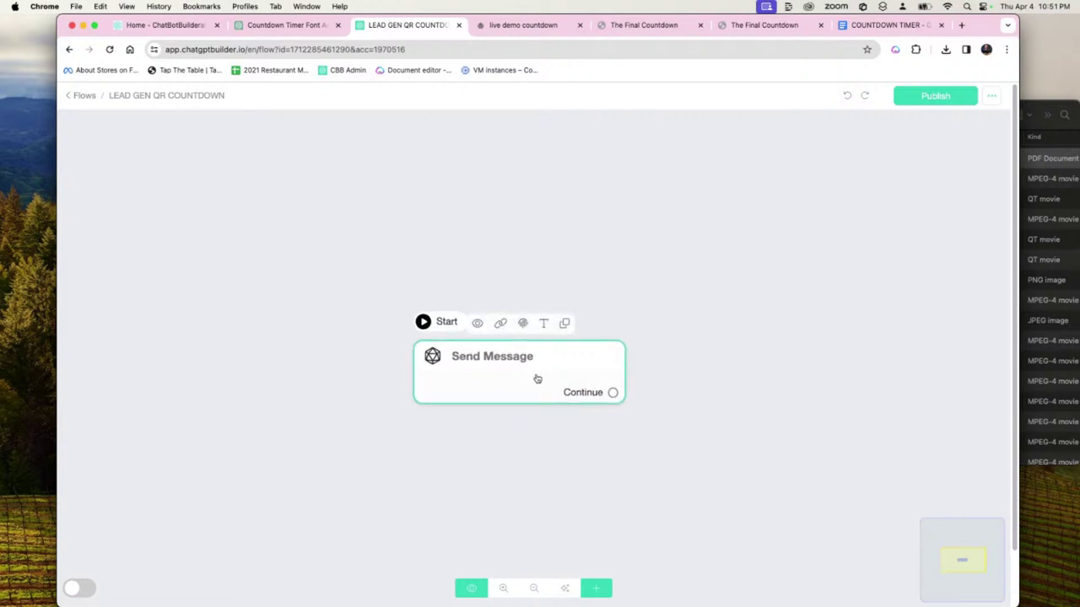
click(537, 379)
click(236, 182)
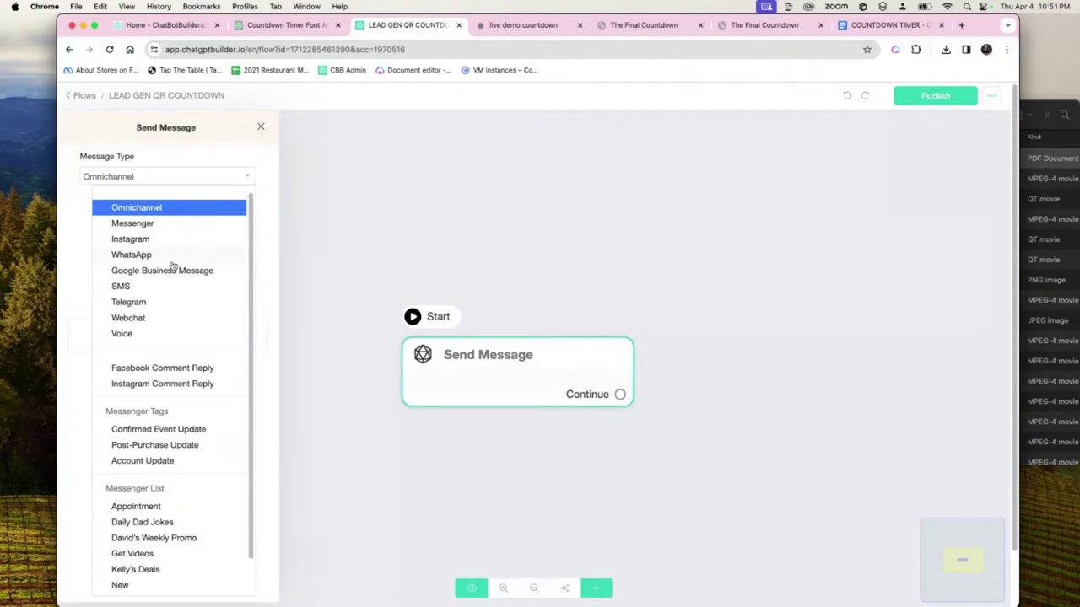
click(180, 317)
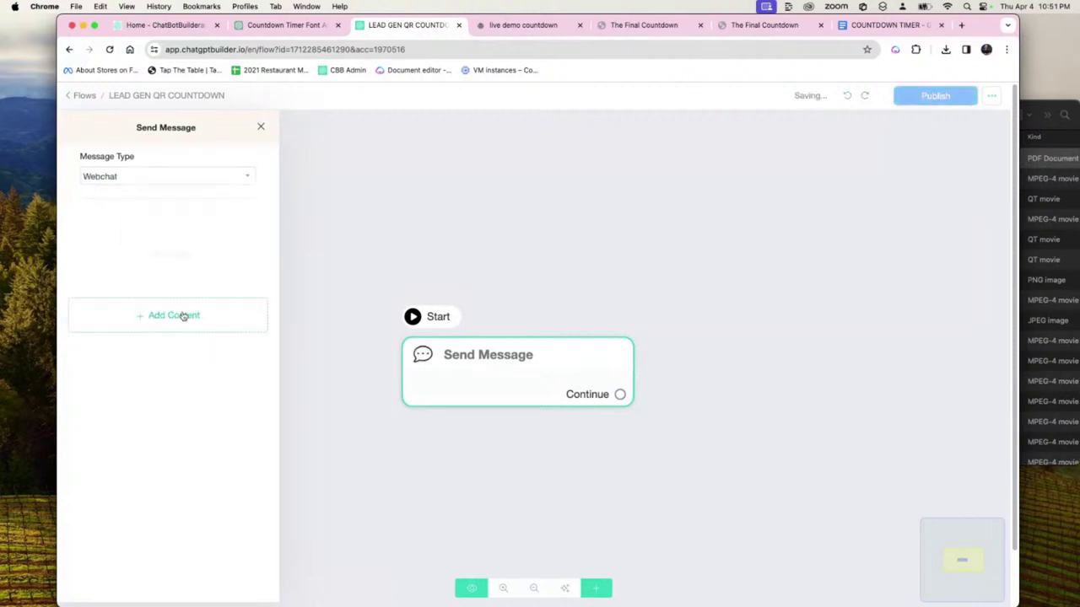
Step: Add a Get User Data block asking for an email for the countdown code PDF, saved to Email
click(234, 316)
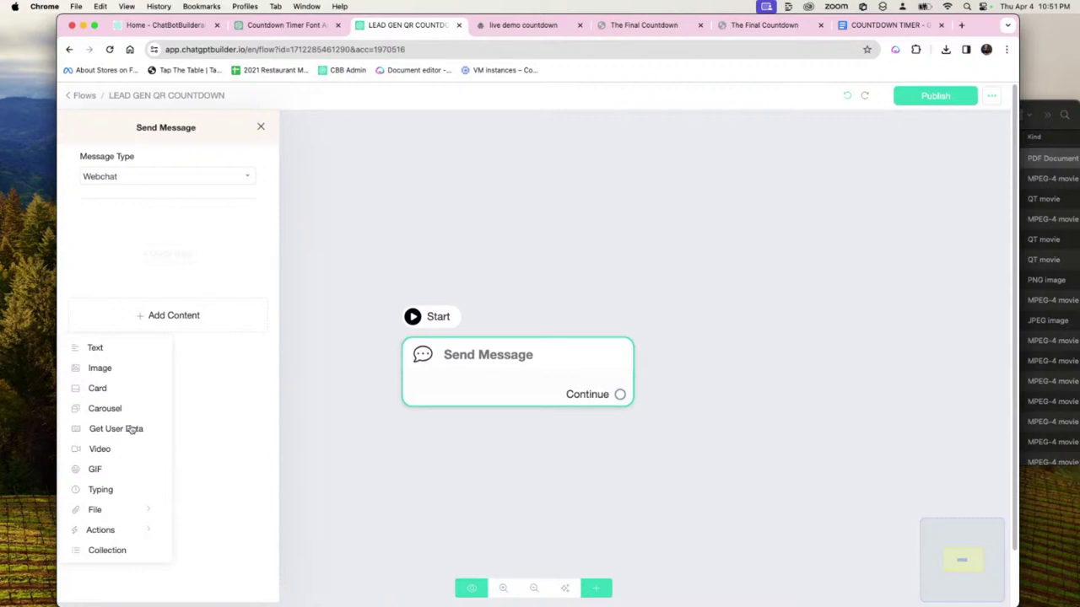
click(116, 429)
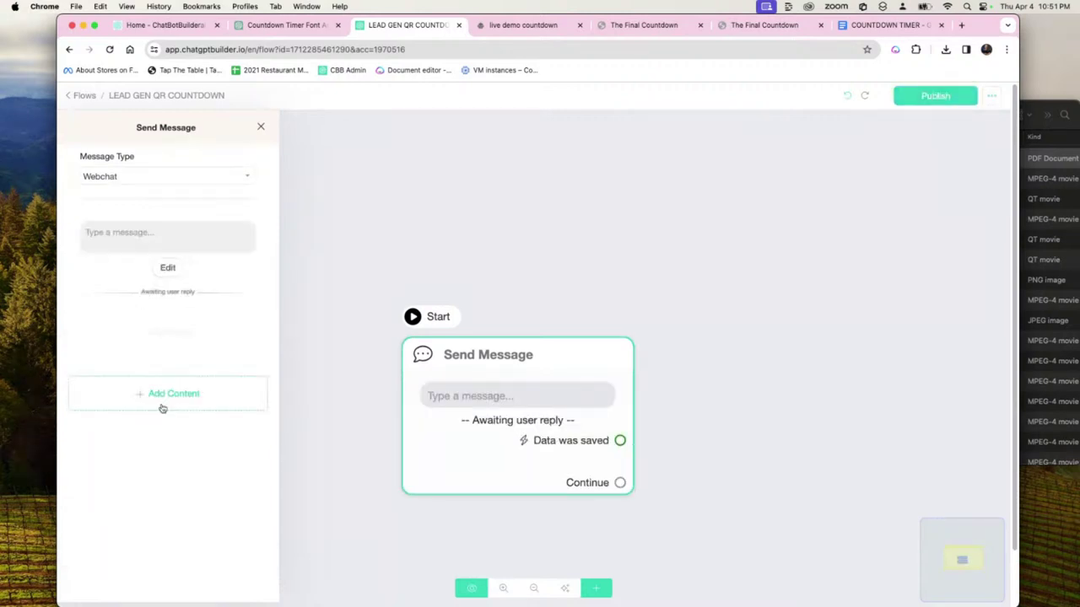
click(145, 245)
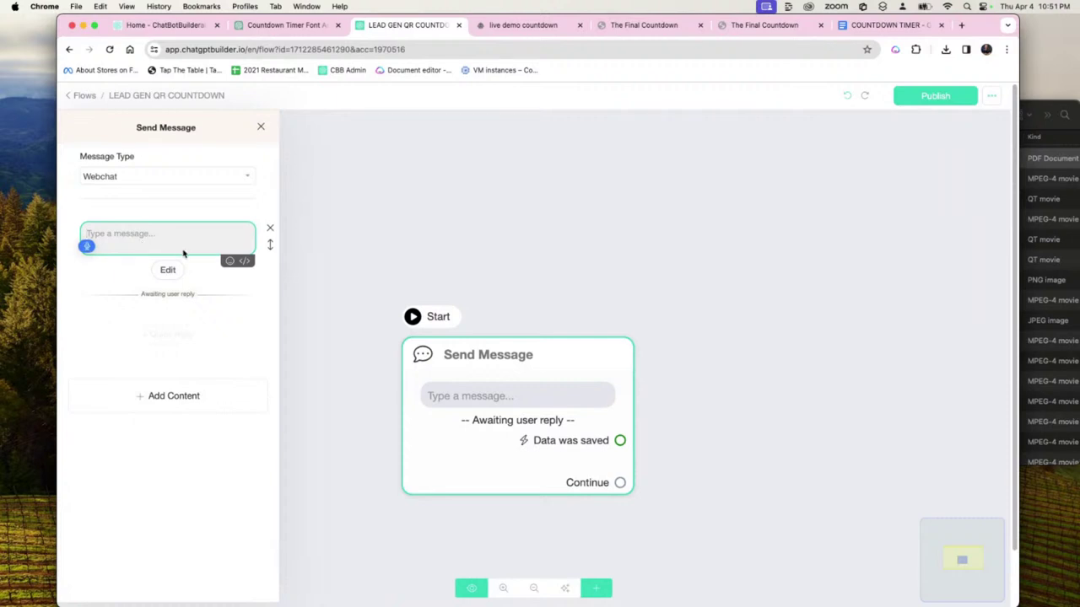
text(Please provide your email)
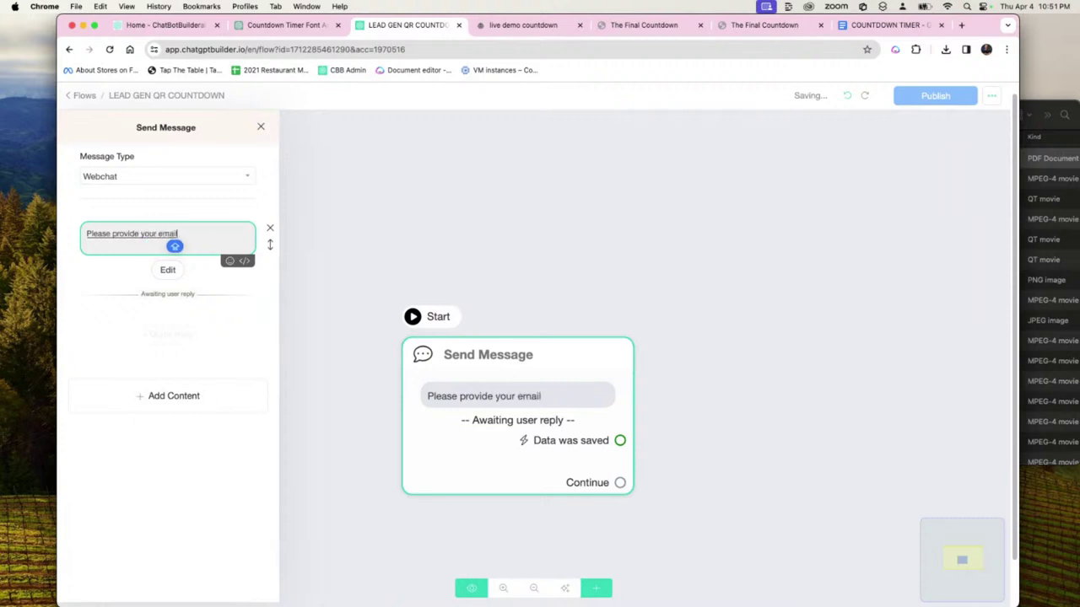
text( address in)
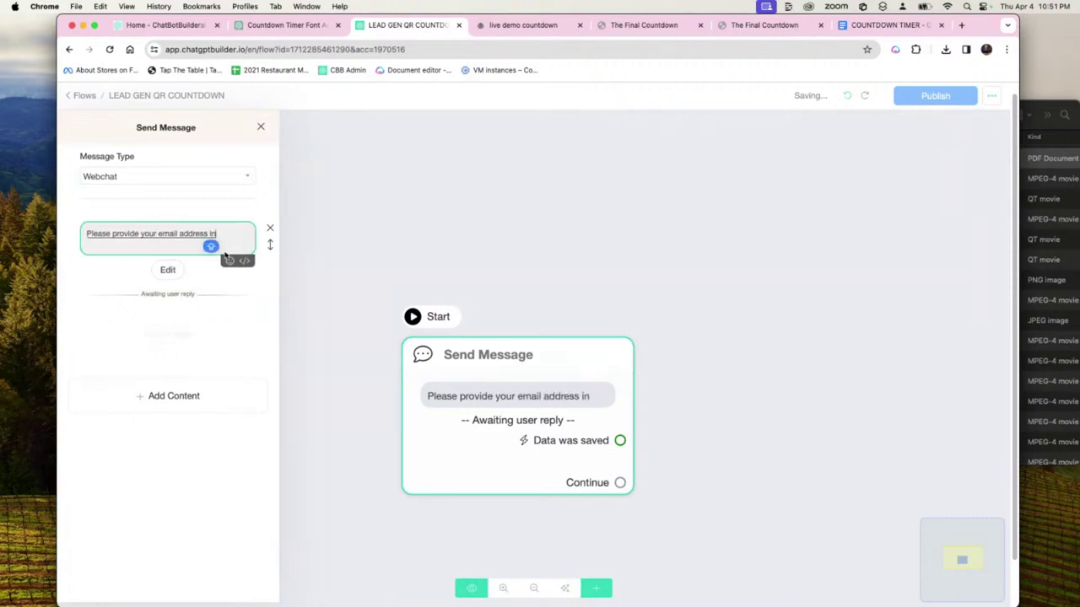
text( order to)
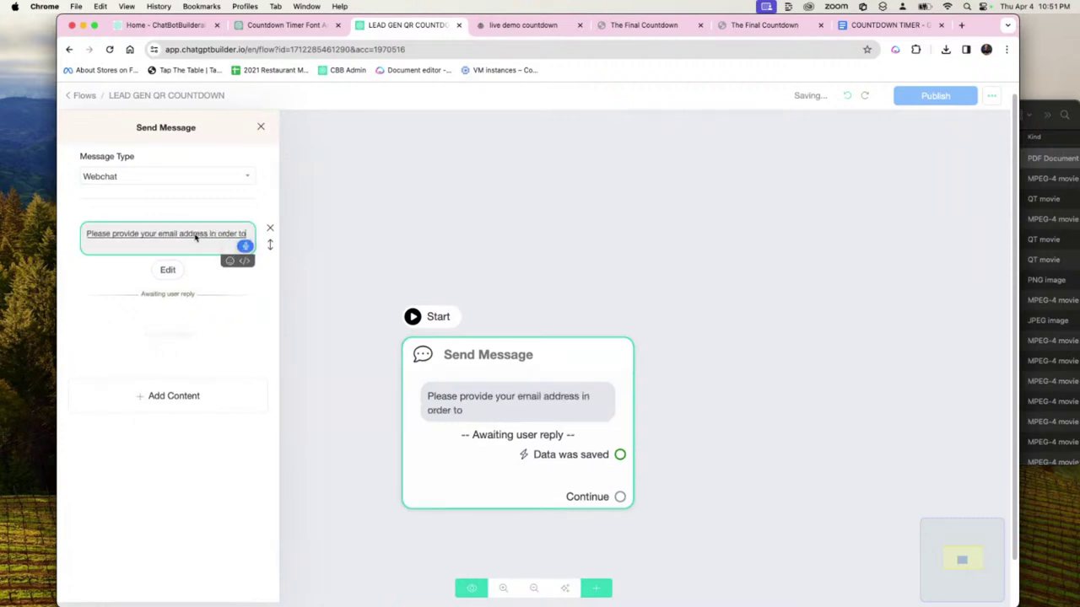
text( receive the)
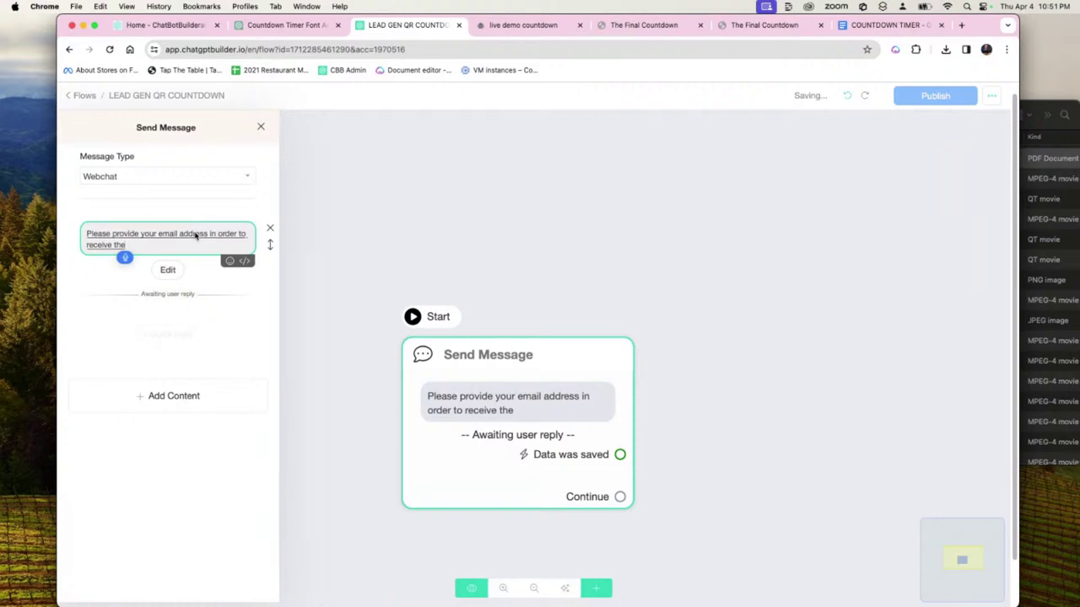
text( countdown code PDF)
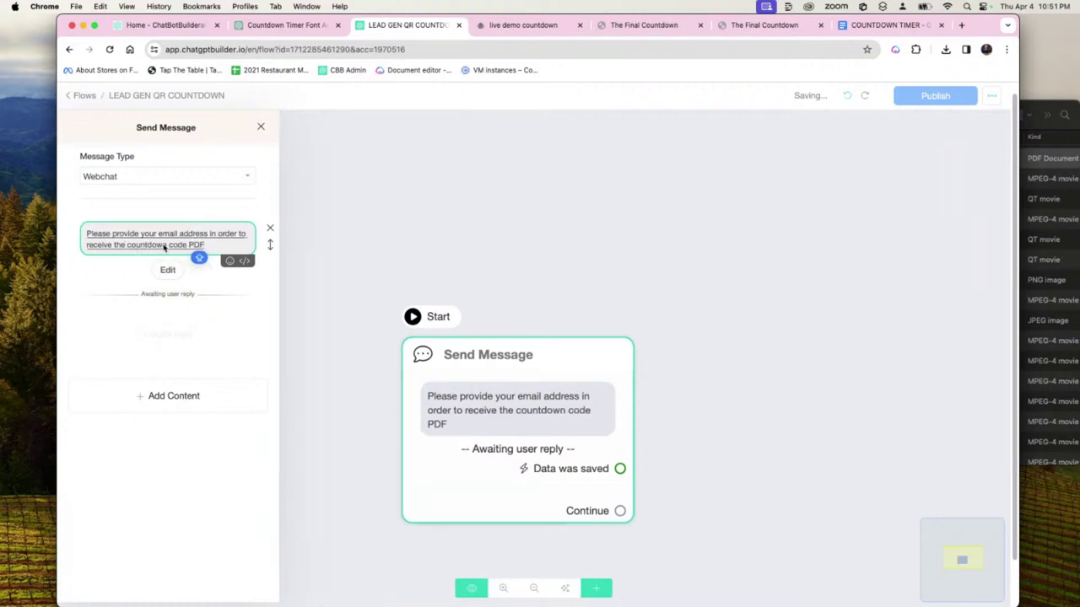
click(167, 268)
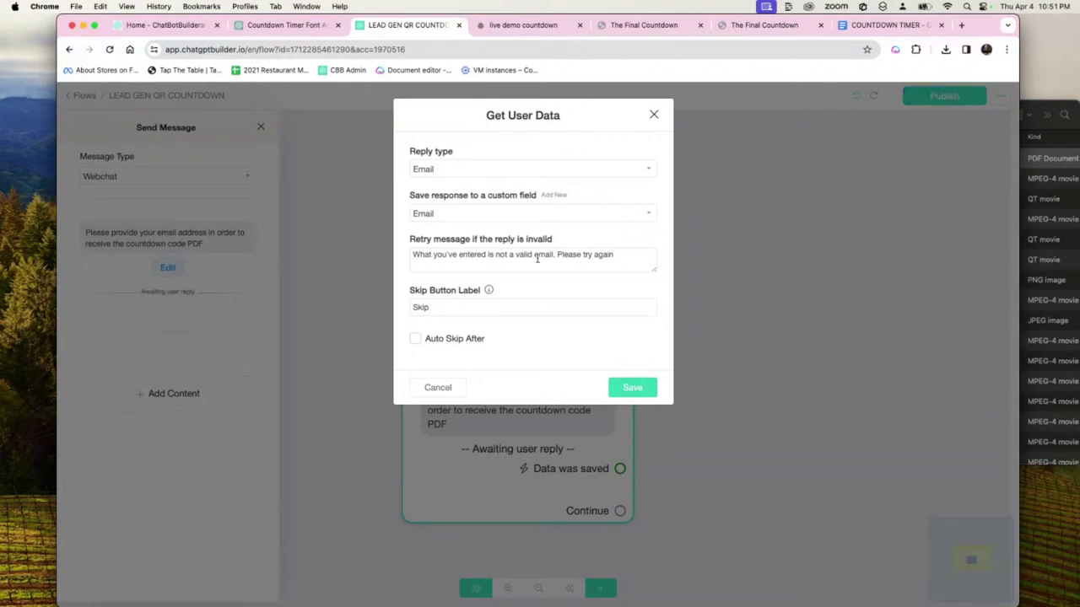
click(630, 386)
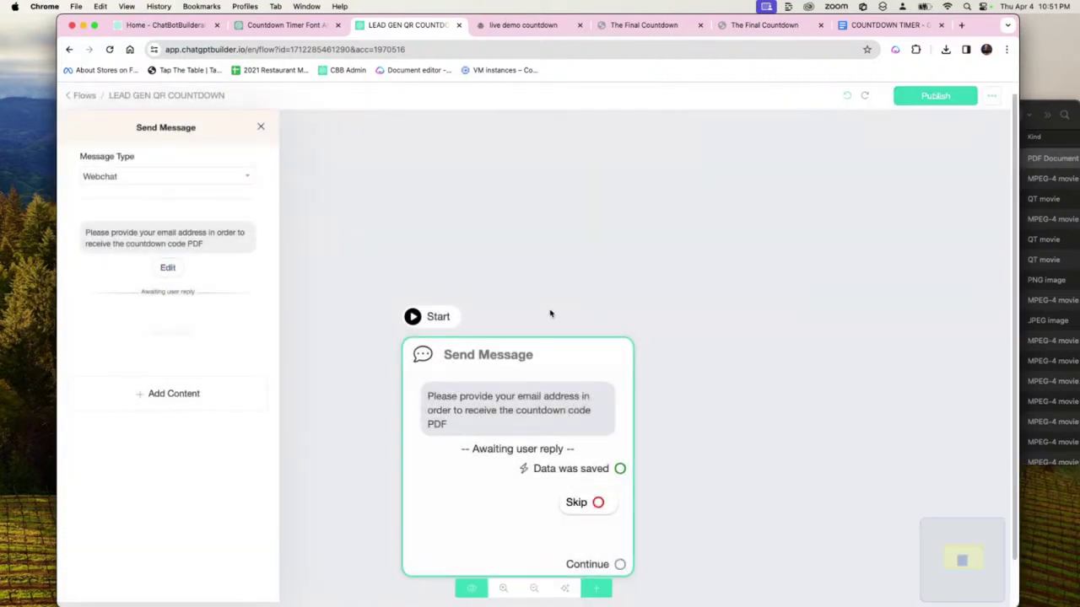
Step: Add a Send Email step to the flow
drag(542, 394, 326, 268)
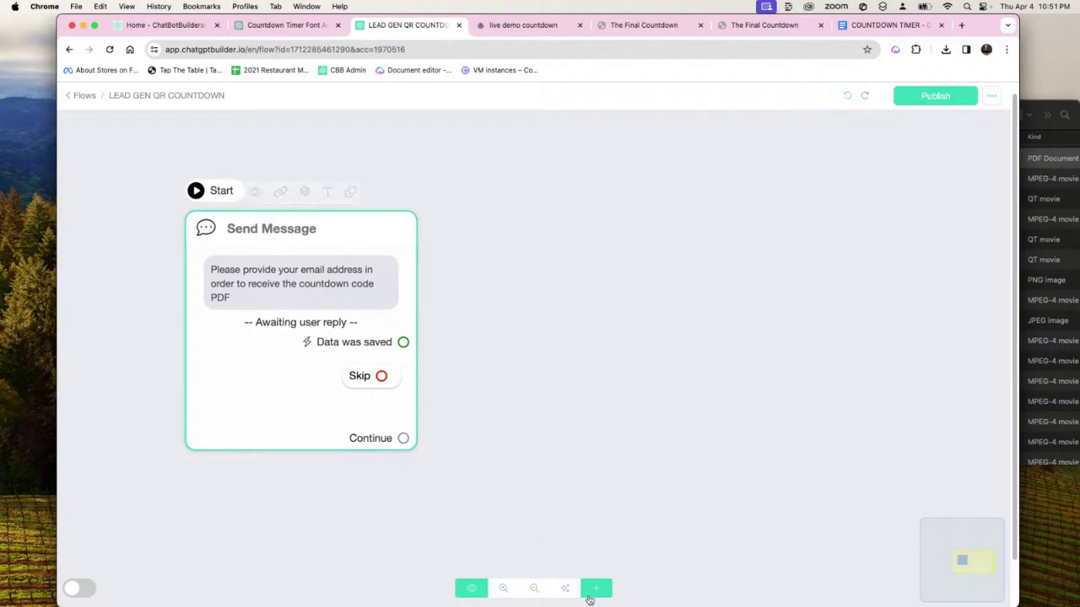
click(601, 590)
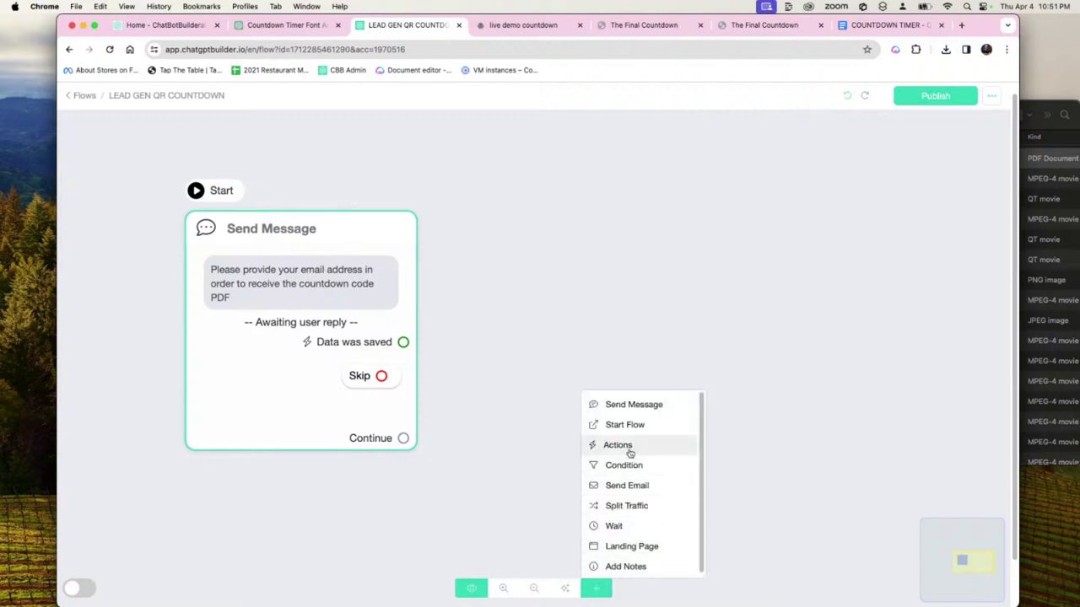
click(609, 486)
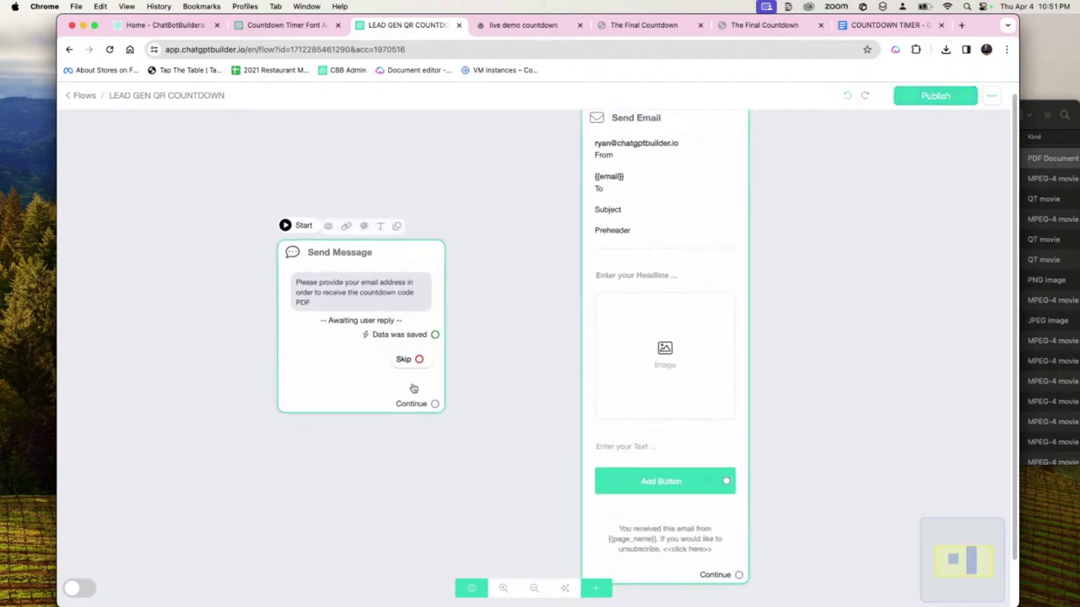
Step: In the first message, add a reply block above the email request saying 'Thanks for your interest in our gangster PDF…'
click(405, 303)
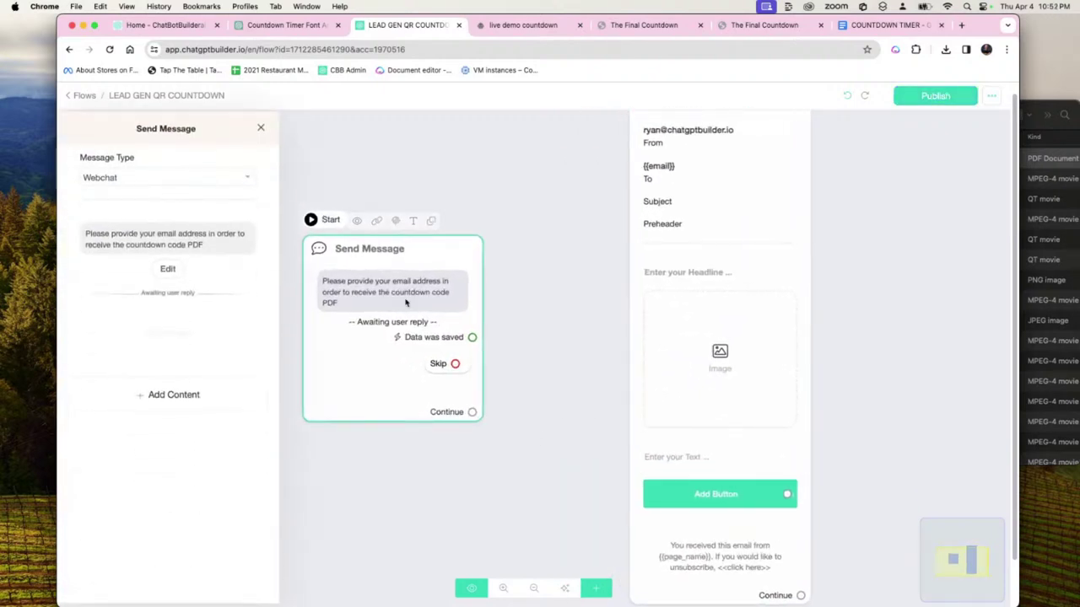
click(226, 399)
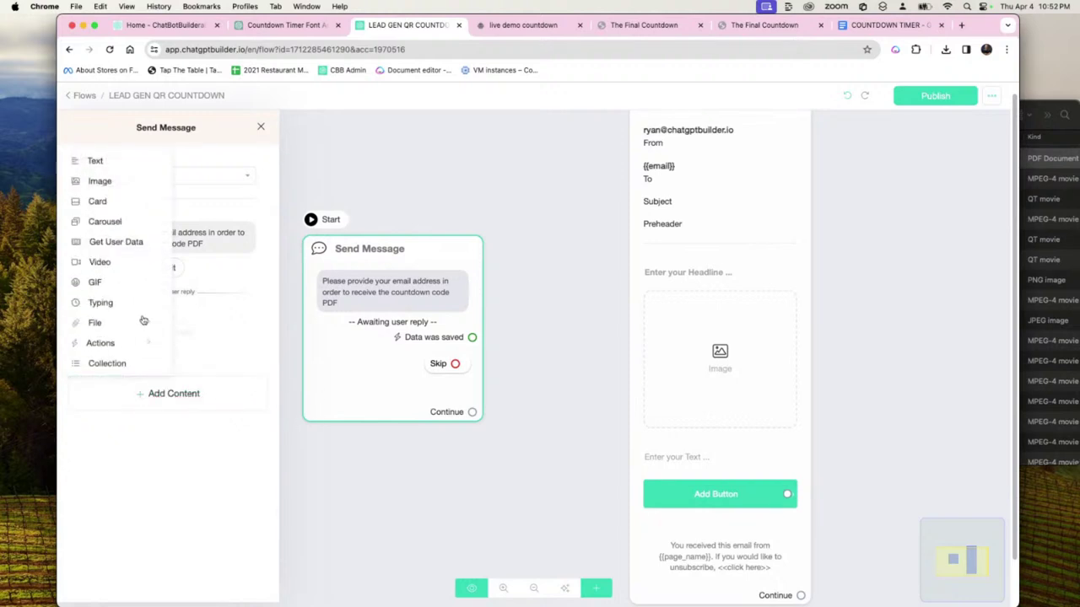
click(131, 245)
drag(270, 348, 244, 243)
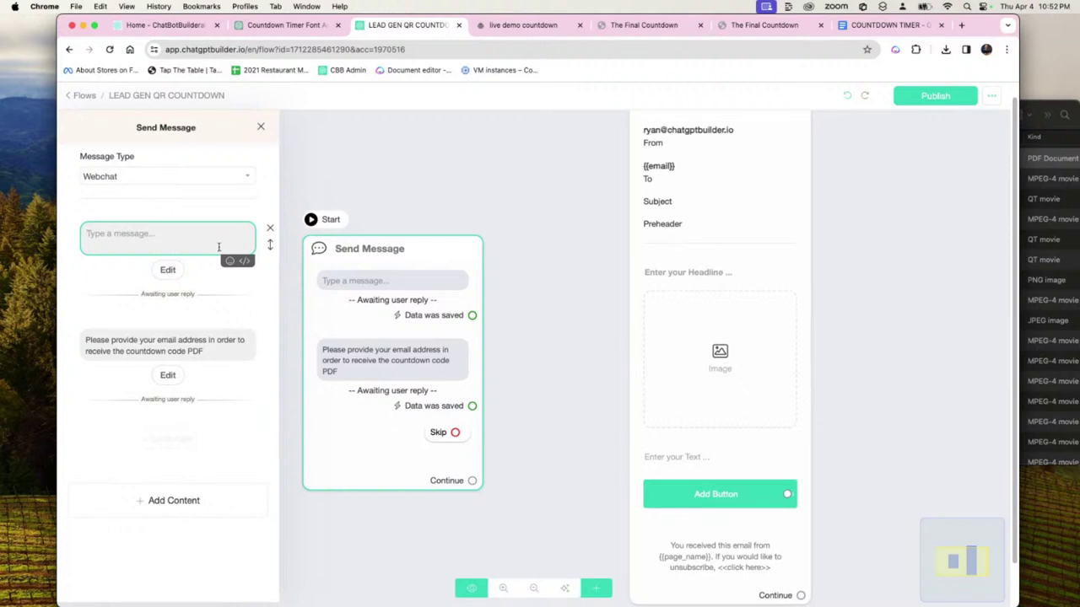
text(Thanks for your interest)
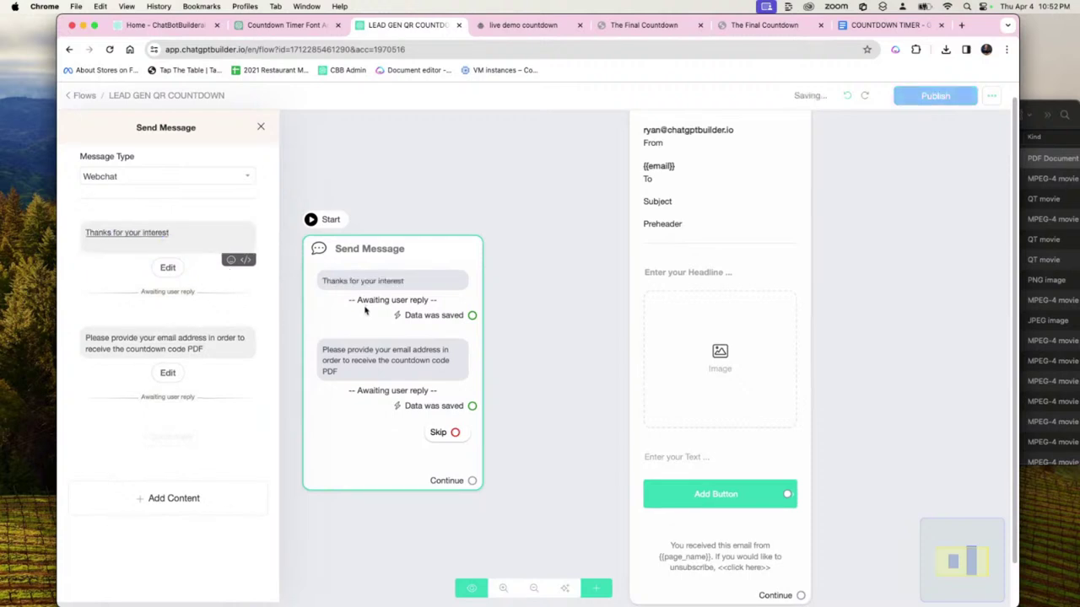
text( in our gangster)
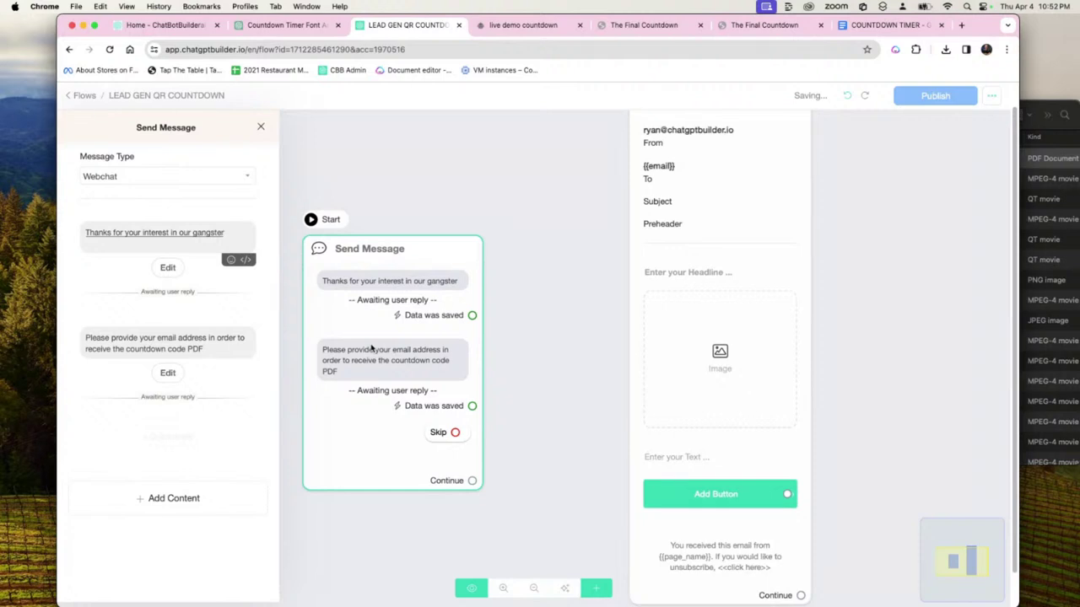
text( PDF, but before we can move)
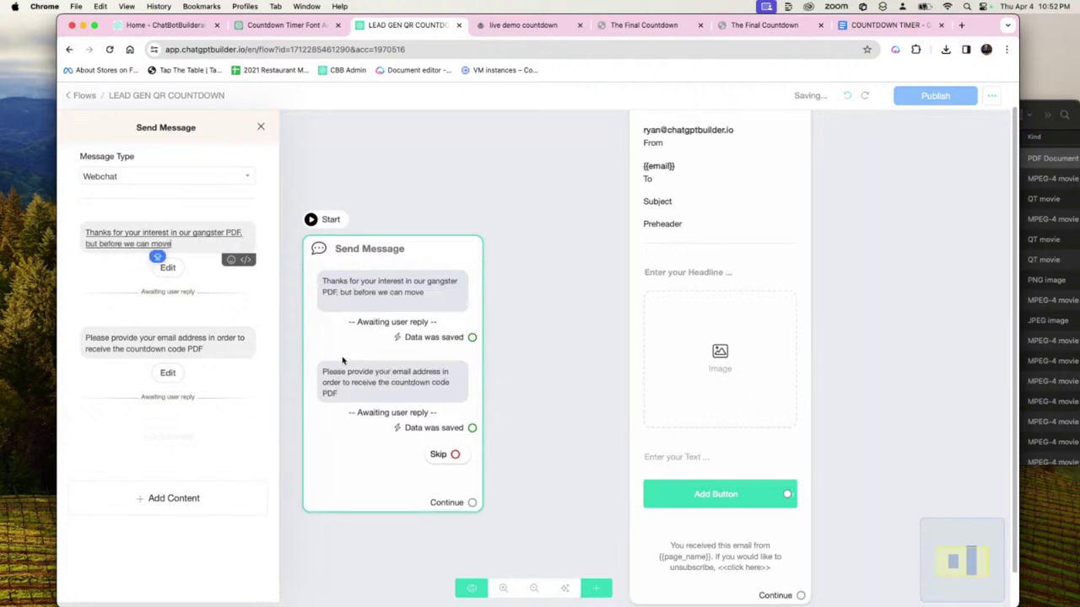
text( forward, you must provide)
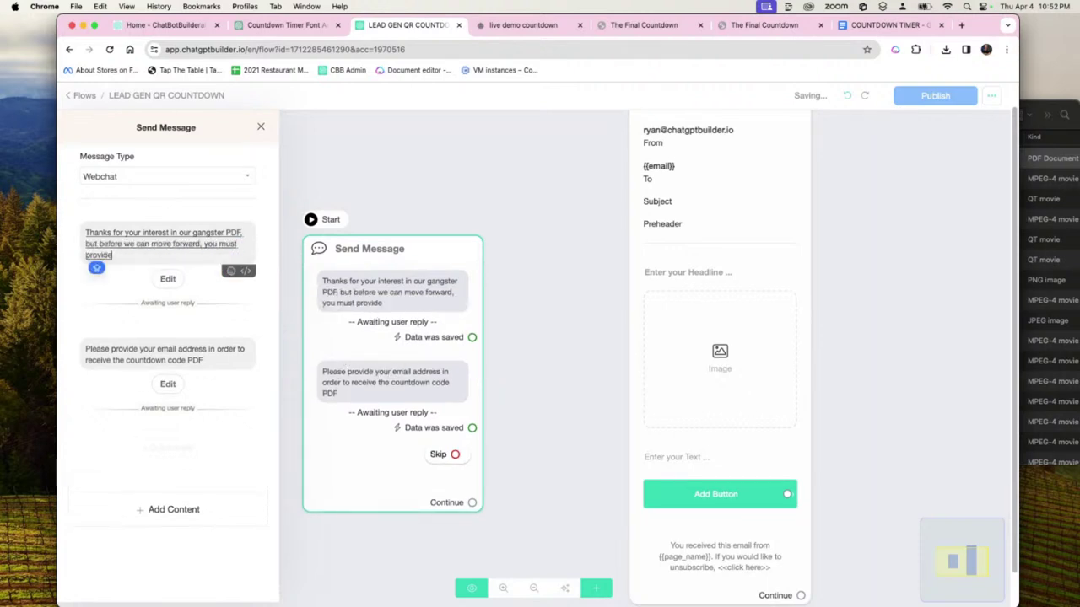
text( your first name and last name)
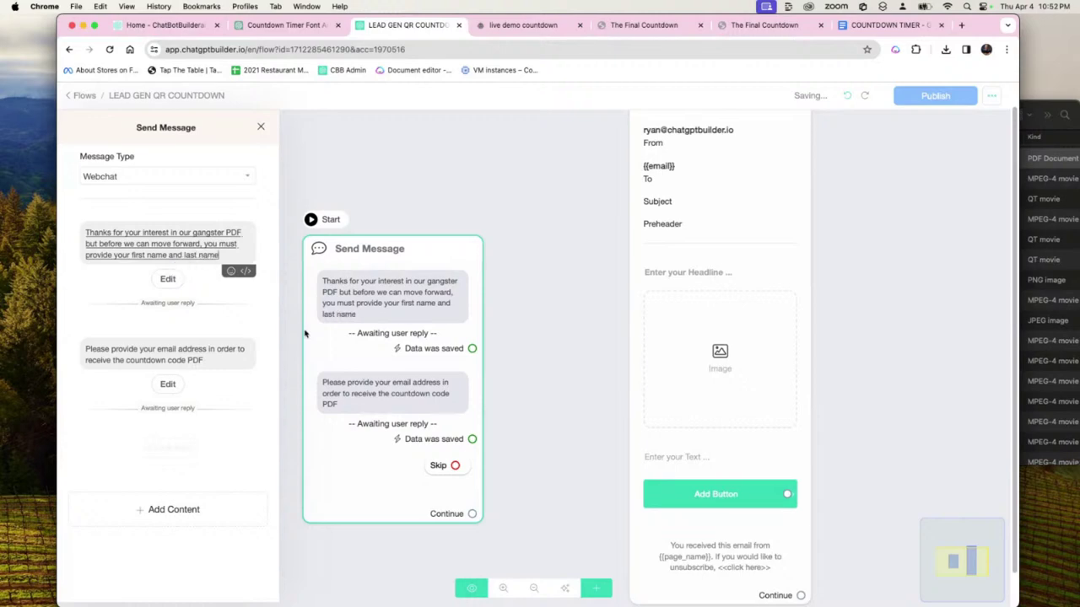
text(.)
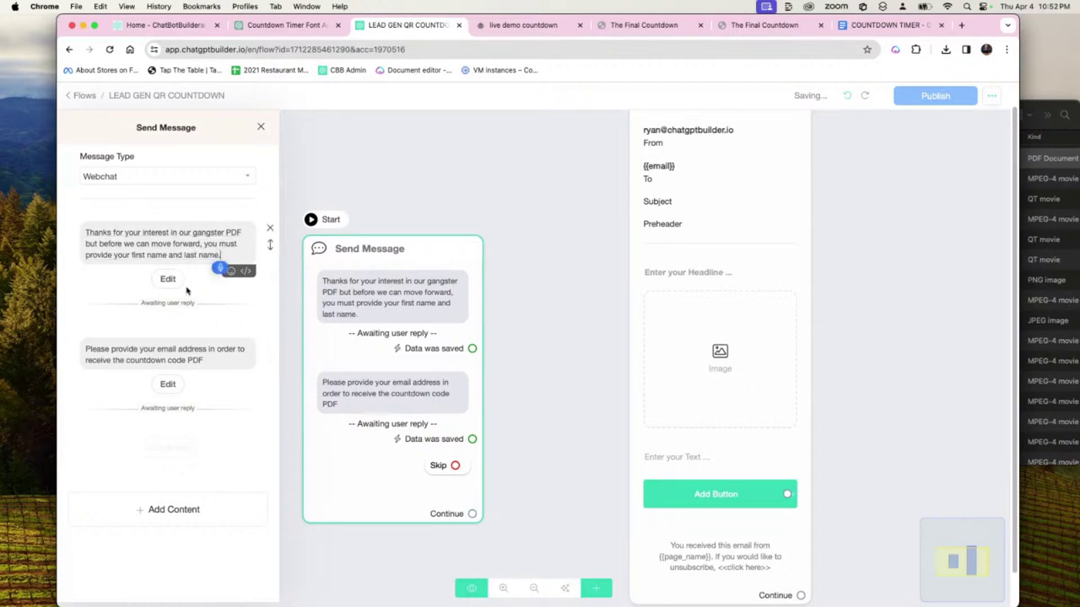
Step: Set the first reply to type Text, saved to Full Name, with the skip label cleared
click(169, 279)
click(435, 171)
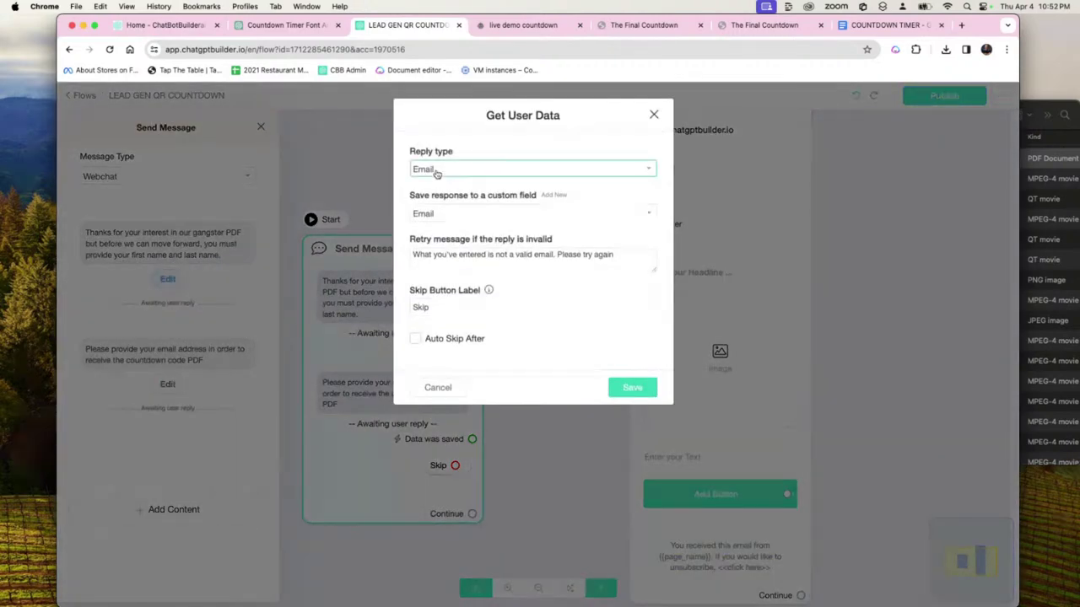
click(431, 206)
click(444, 216)
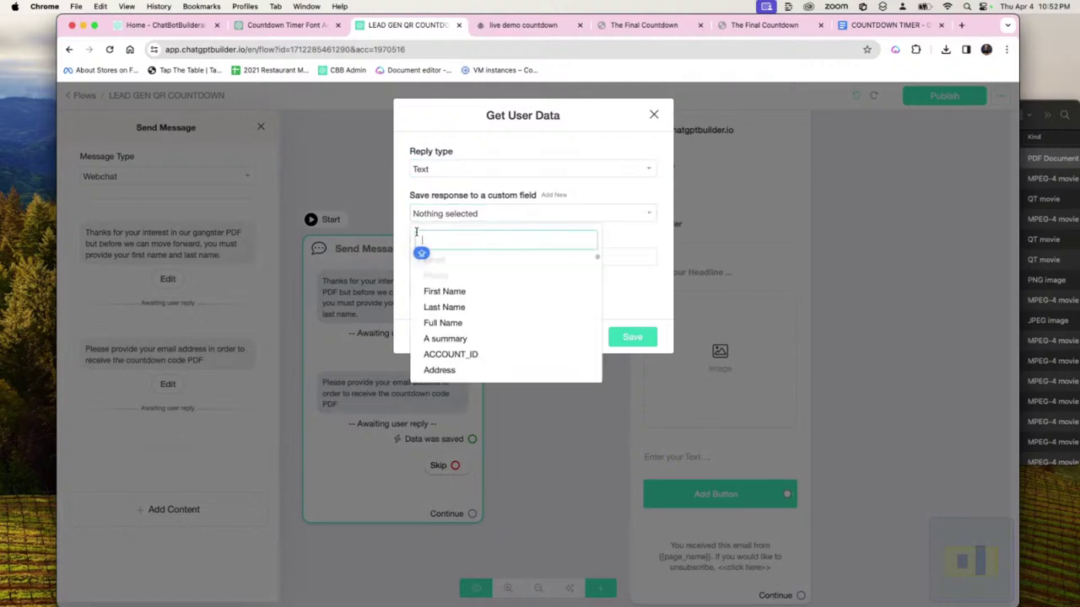
click(460, 325)
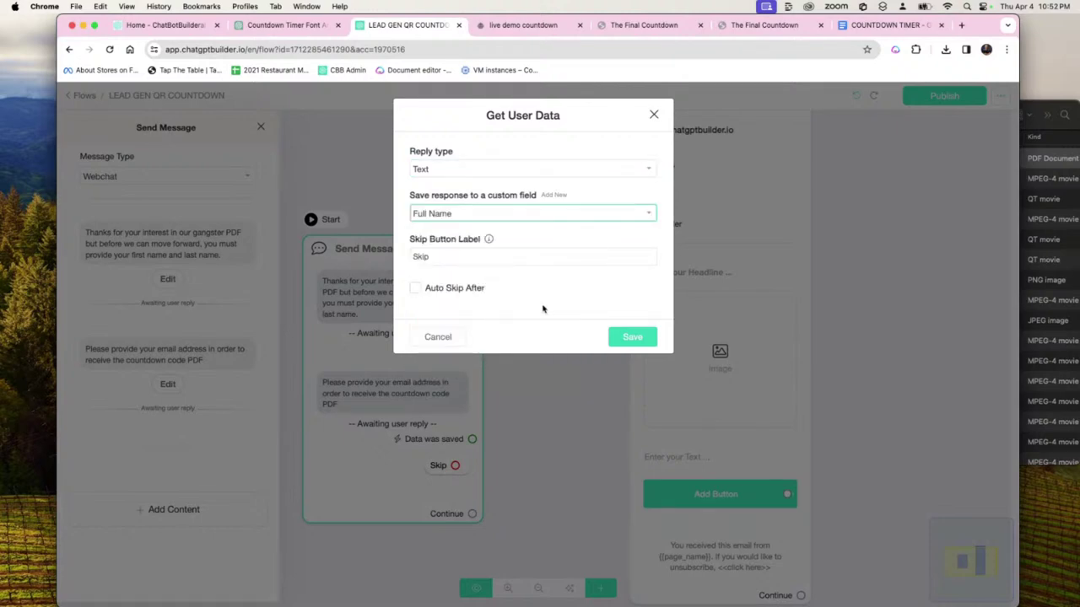
click(463, 256)
key(super+a)
key(BackSpace)
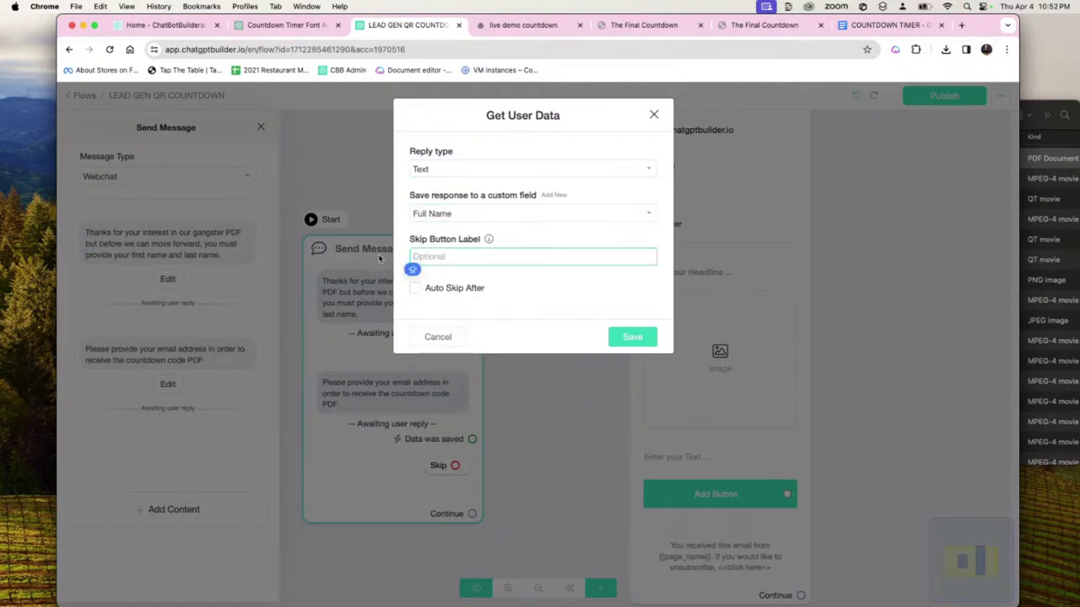
click(637, 336)
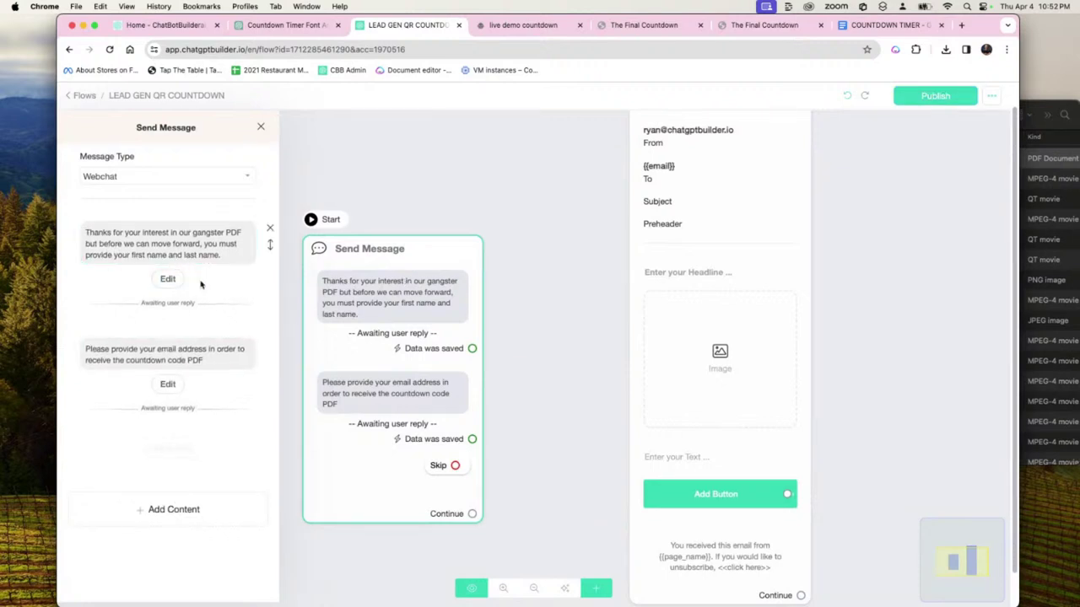
Step: Connect the message's Continue to the Send Email step and select that step
click(203, 349)
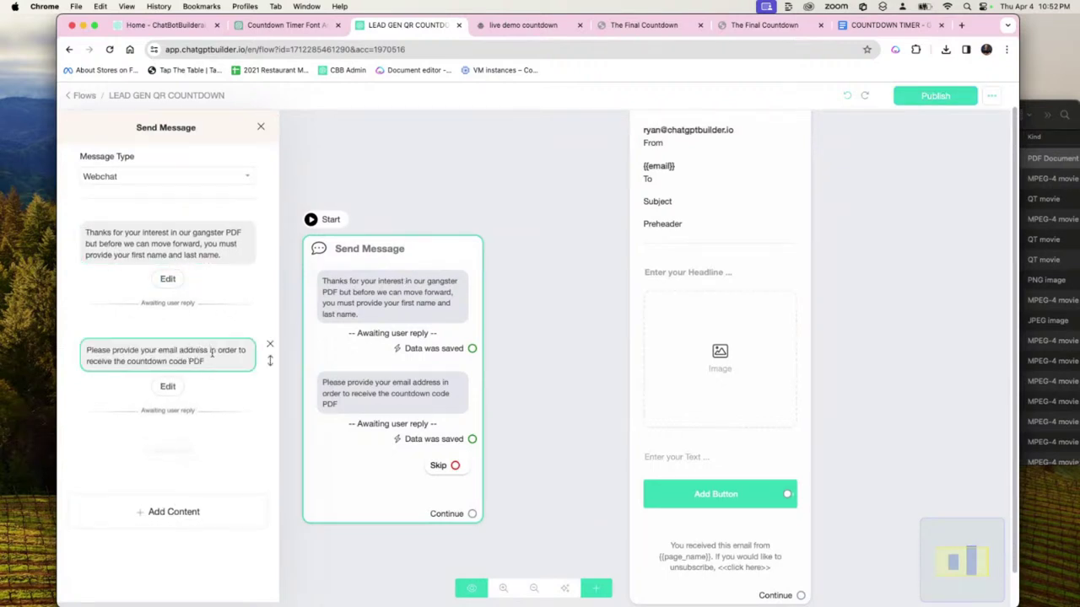
click(427, 183)
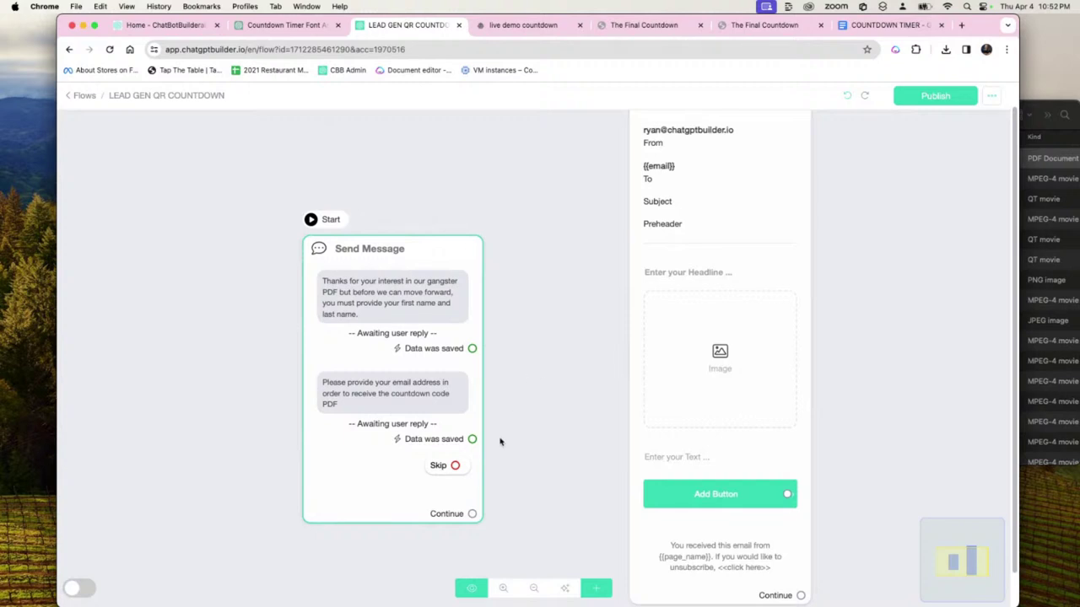
drag(473, 514, 658, 286)
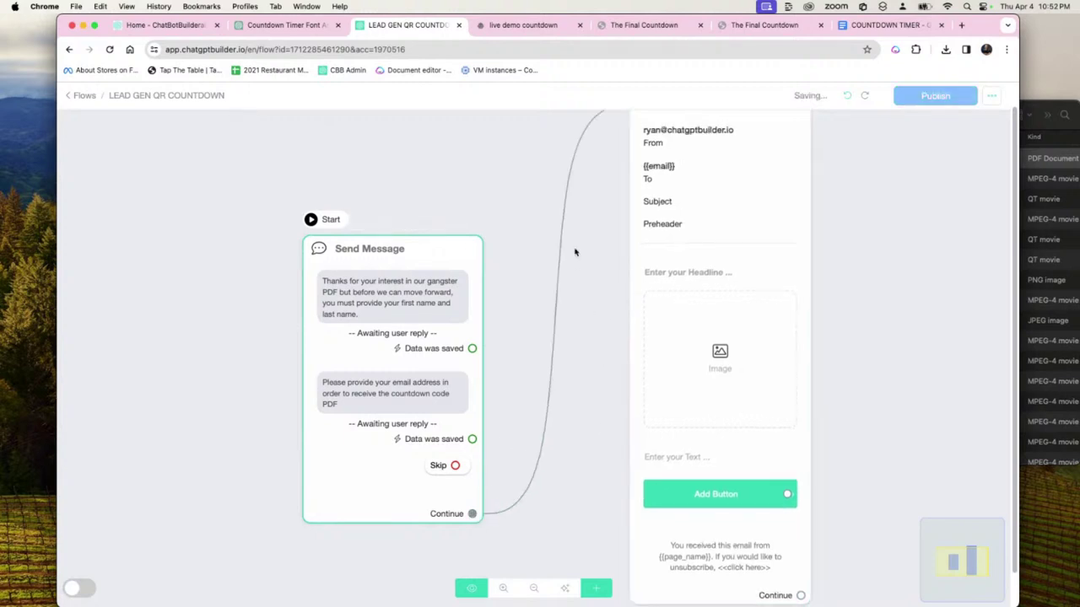
drag(534, 241, 421, 284)
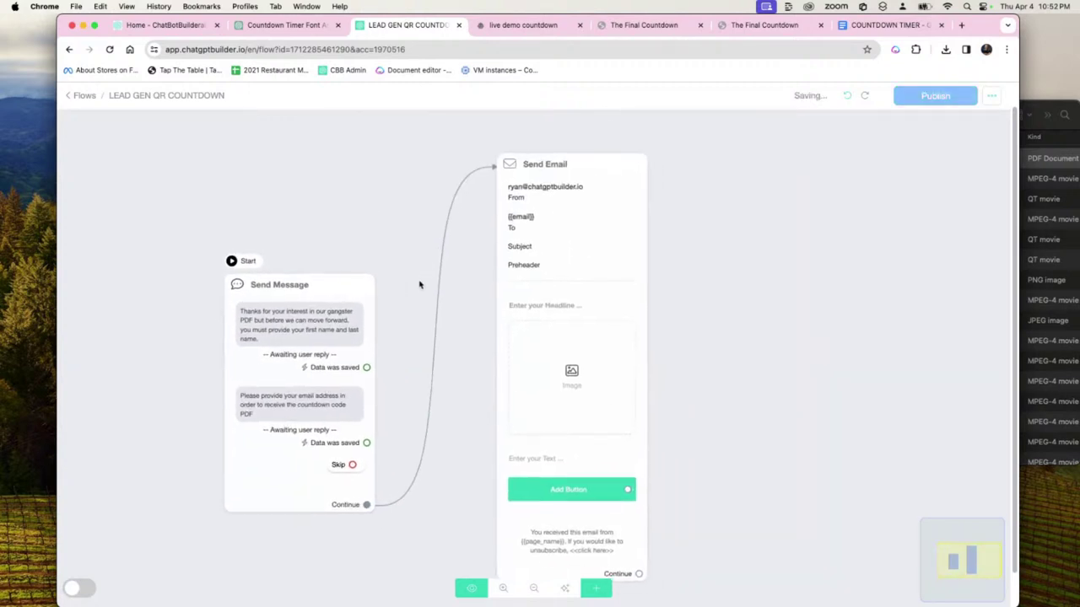
click(587, 249)
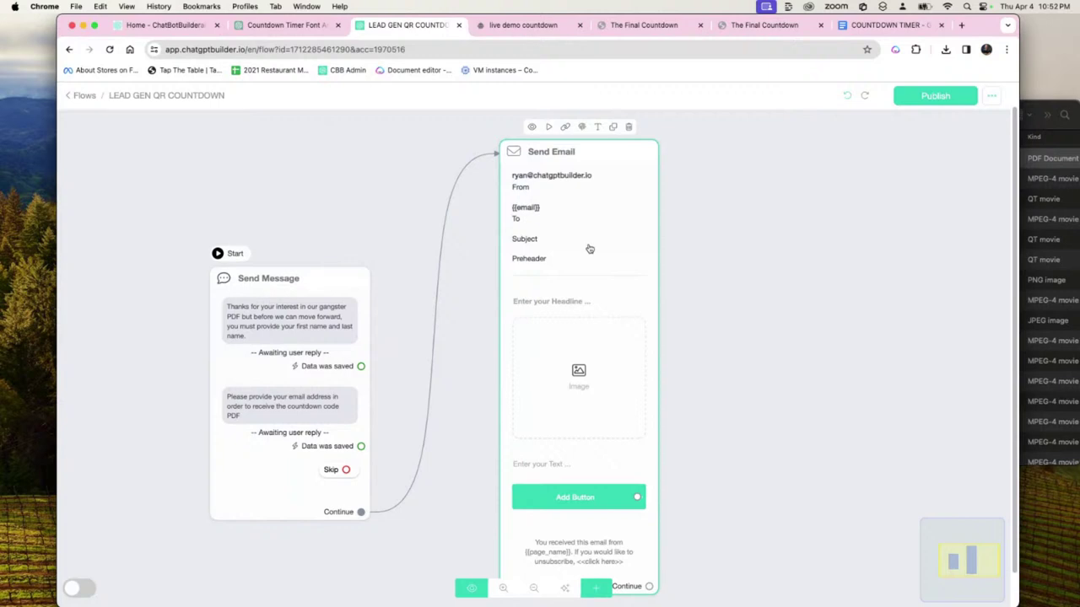
Step: Give the email subject FREE CODE TEMPLATE INSIDE and preheader ONE-CLICK DOWNLOAD 🔥
click(589, 248)
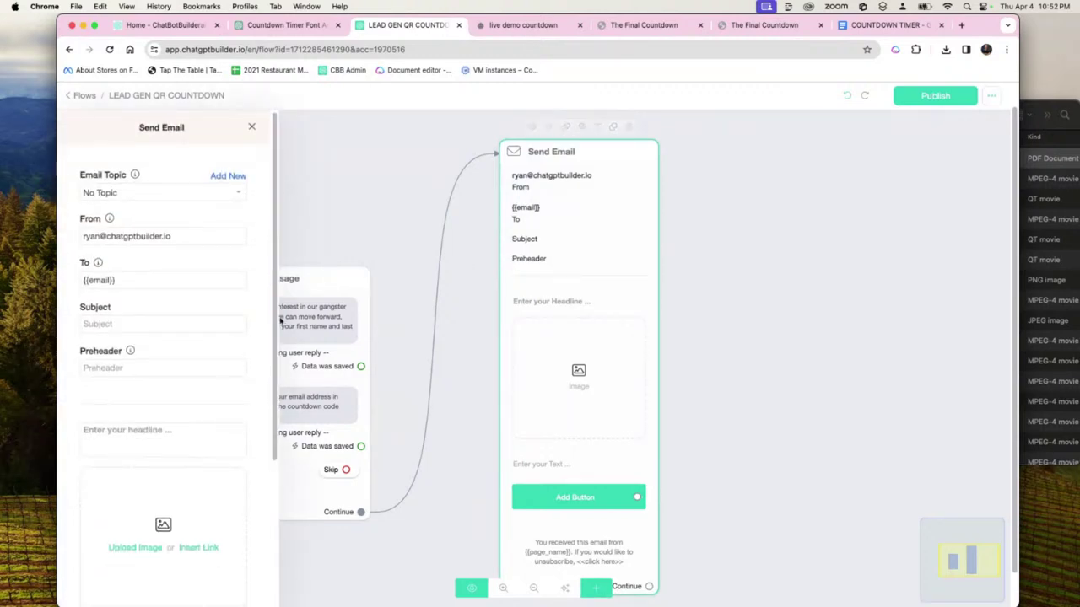
click(205, 323)
text(FREE)
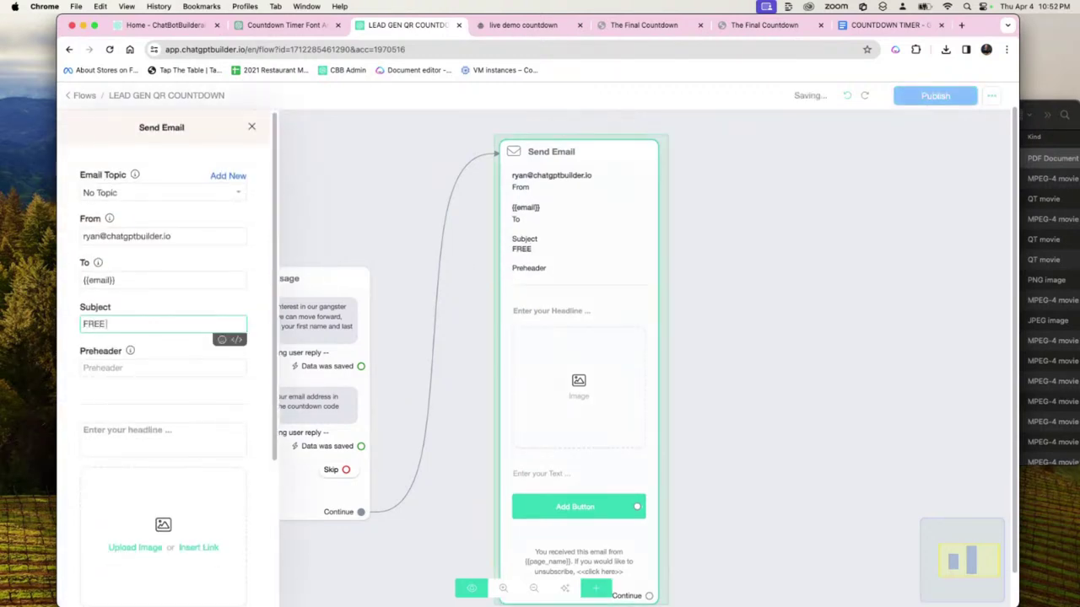
key(Caps_Lock)
text(CODE TEMPLATE I)
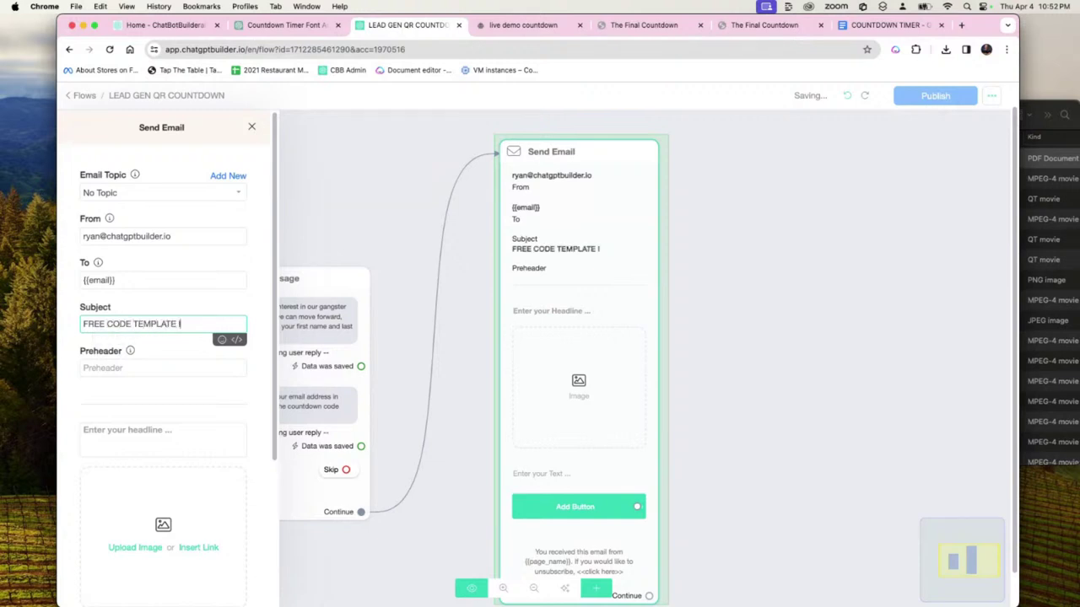
text(NSIDE)
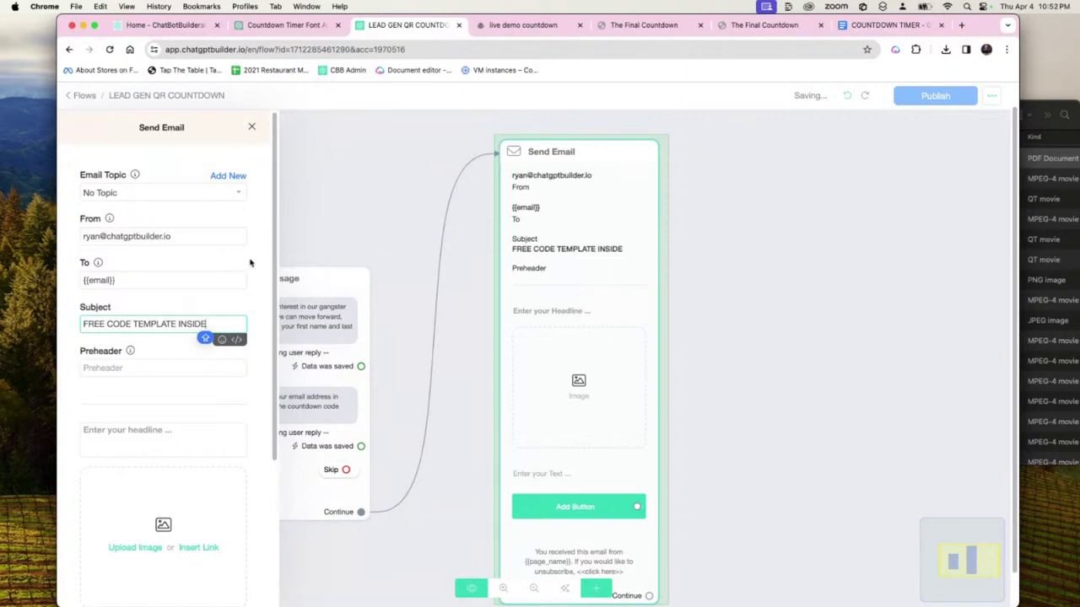
click(191, 365)
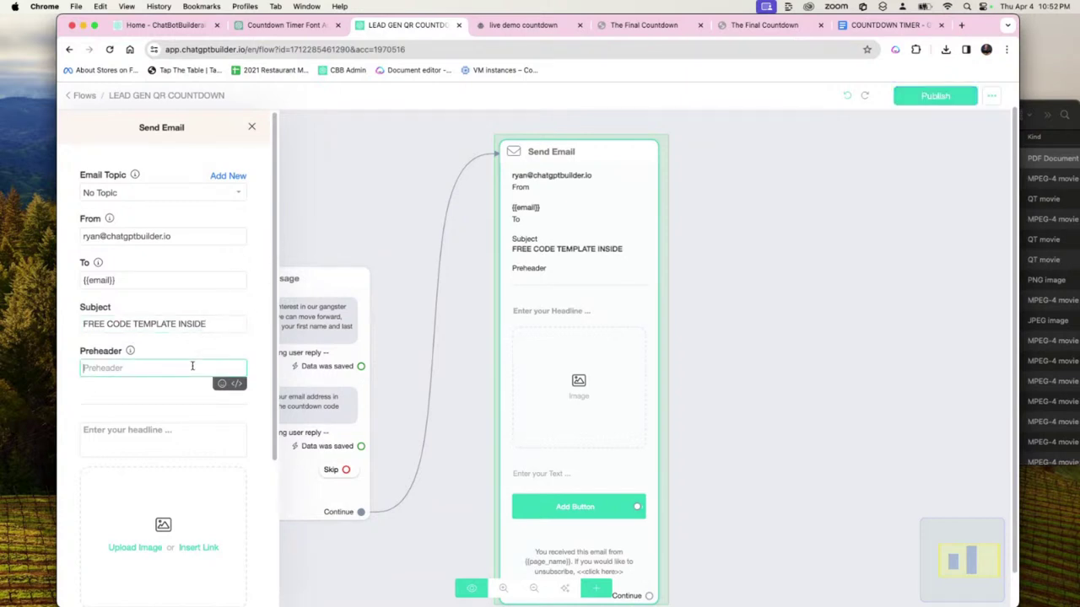
text(ONE-)
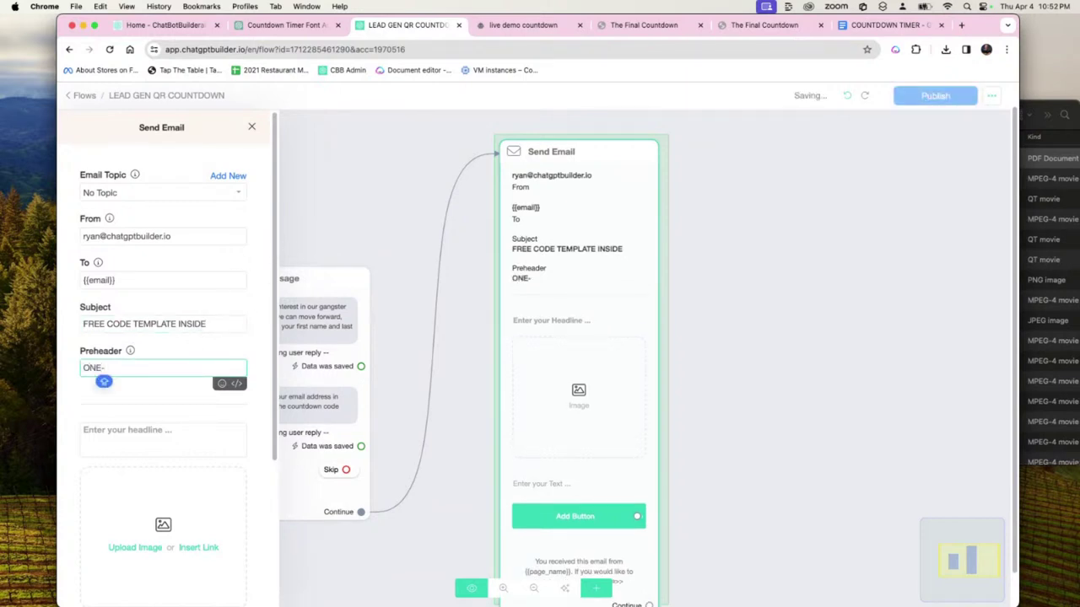
text(CLICK DOWN)
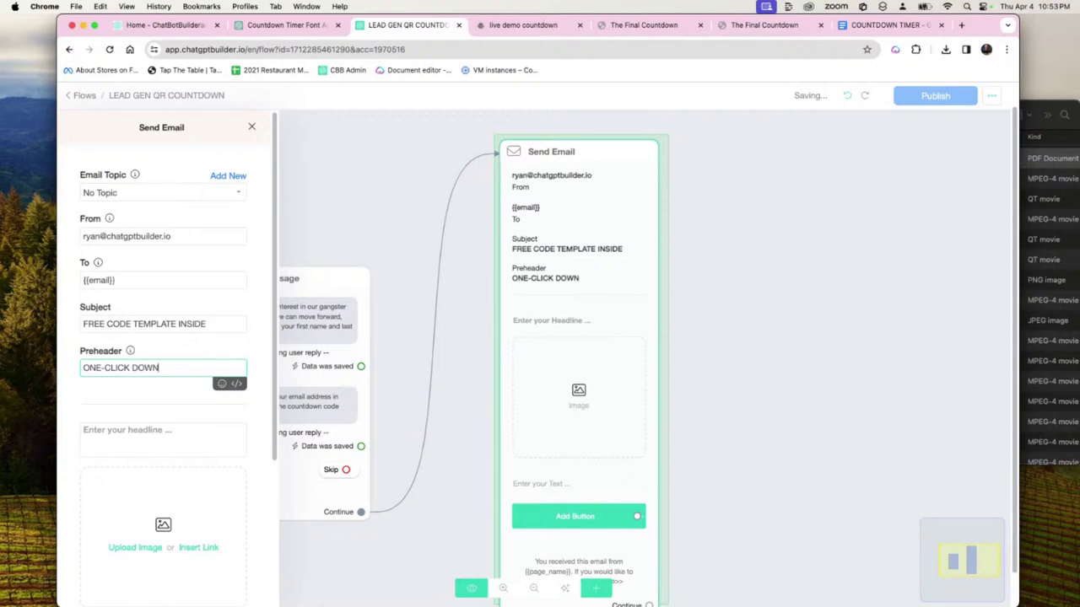
text(LOAD)
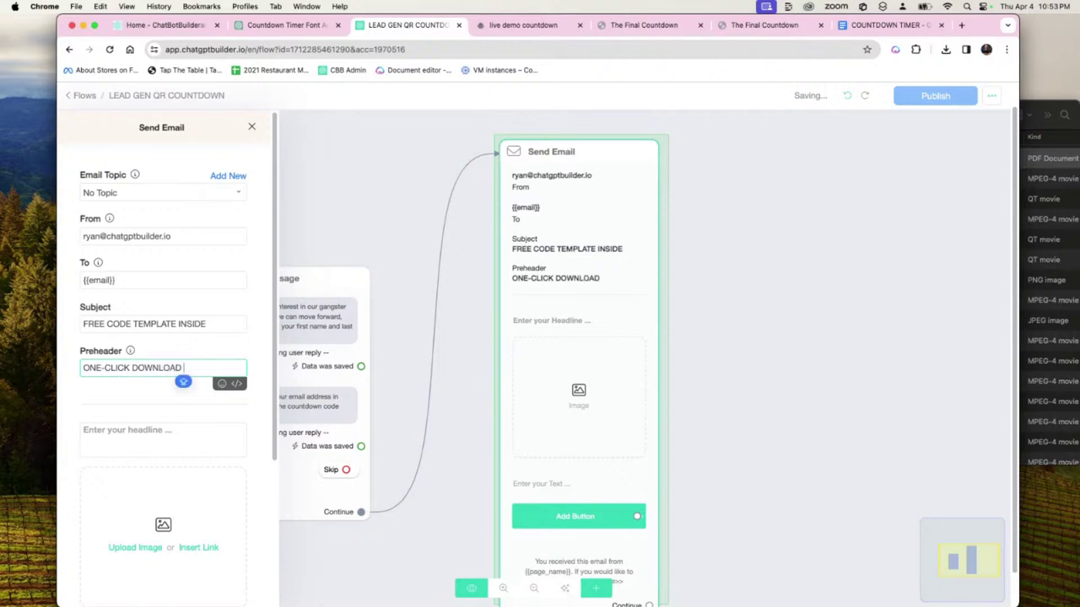
key(ctrl+super+space)
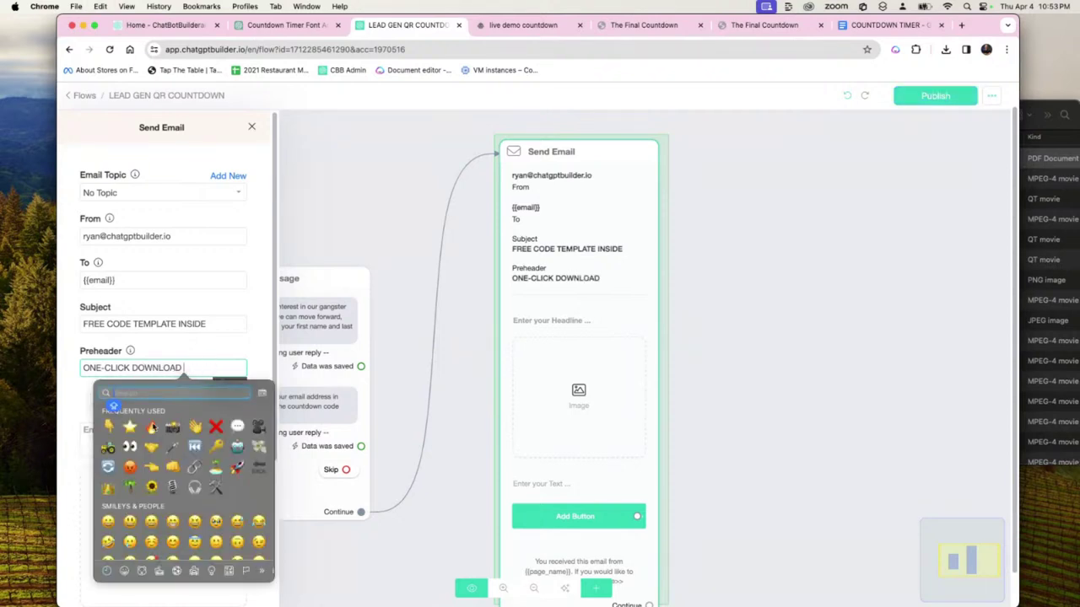
click(152, 426)
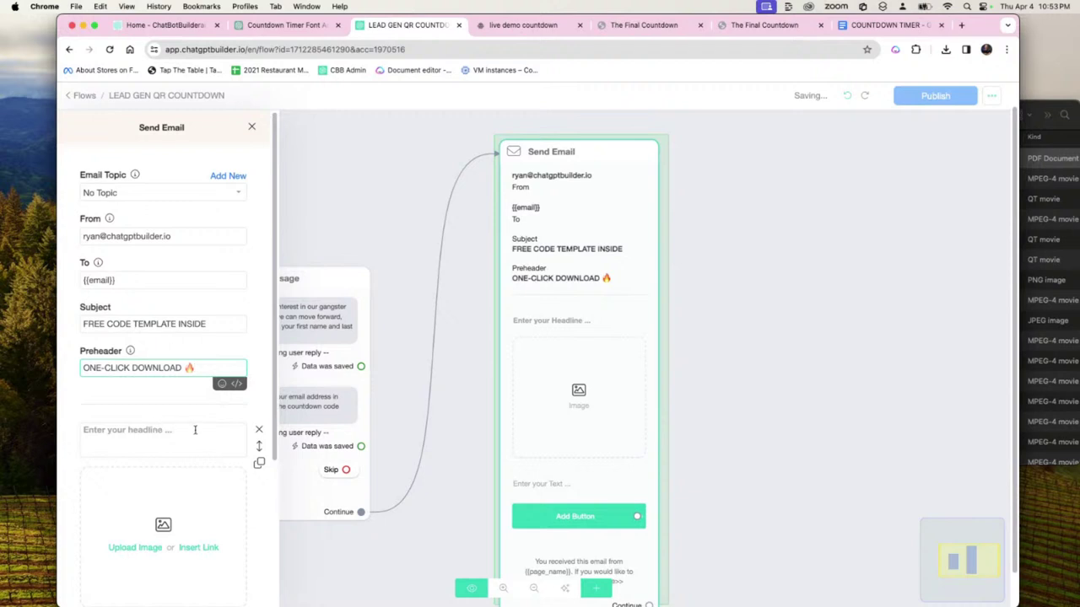
Step: Delete the headline and image blocks from the email
click(257, 432)
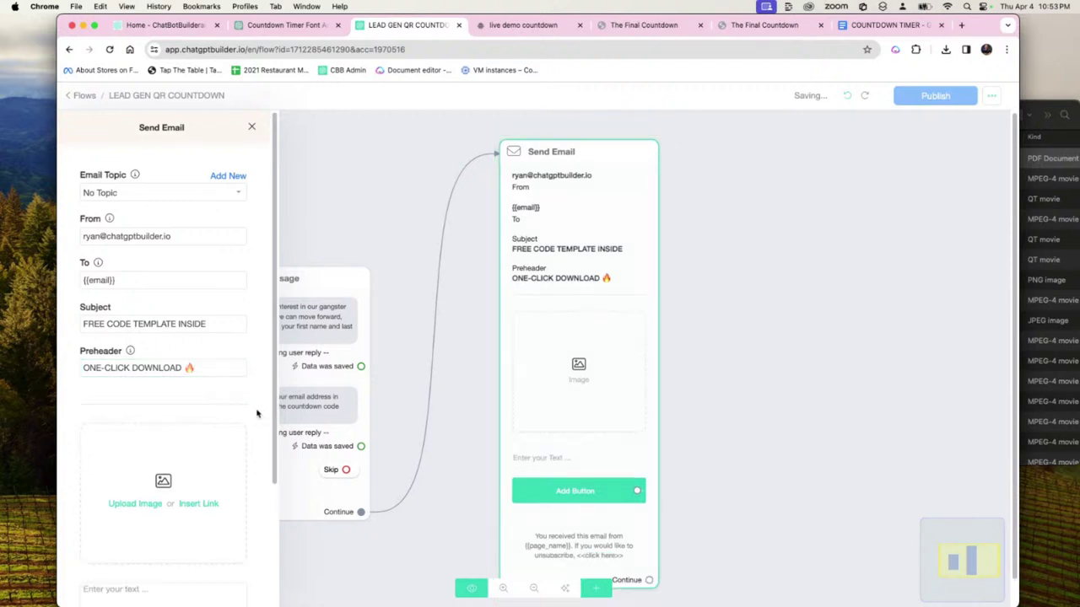
scroll(211, 426, down, 2)
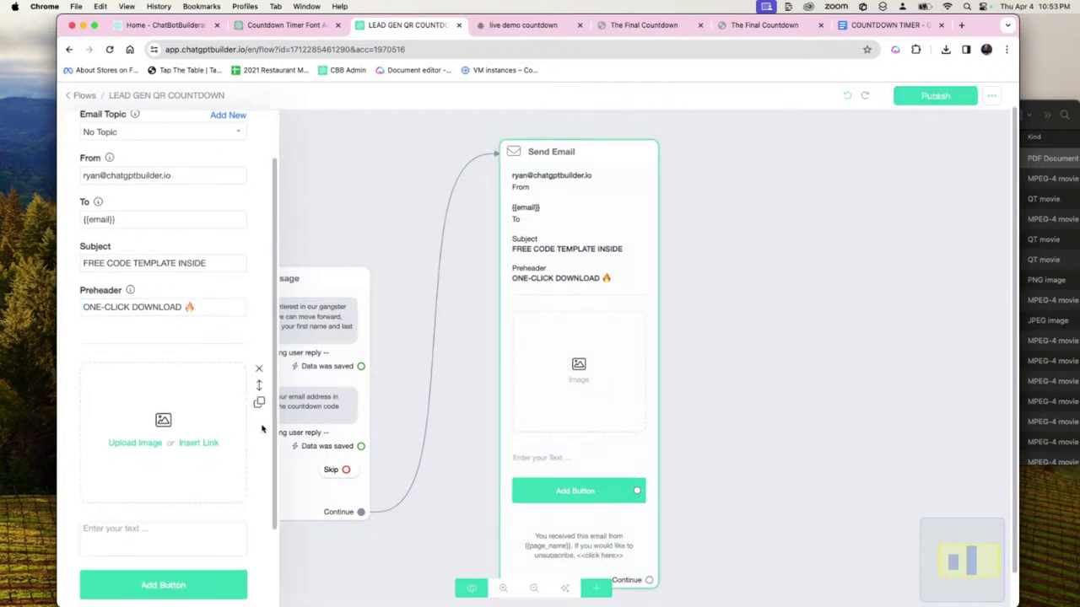
click(260, 372)
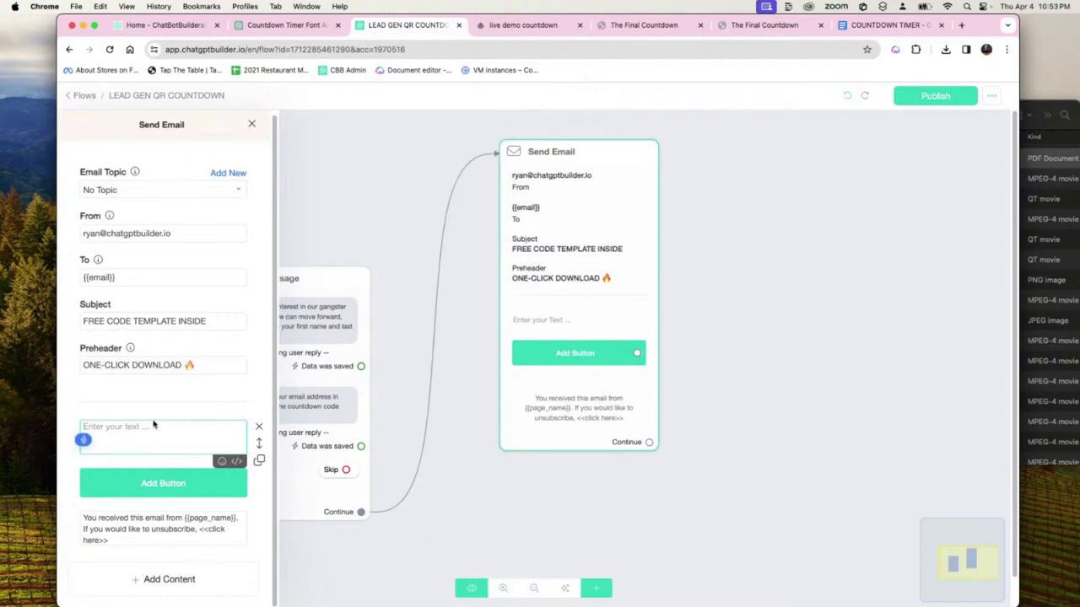
Step: Write the email text 'Yo, super glad to connect with you… grab that PDF son!!'
text(Yo, super glad to connect with)
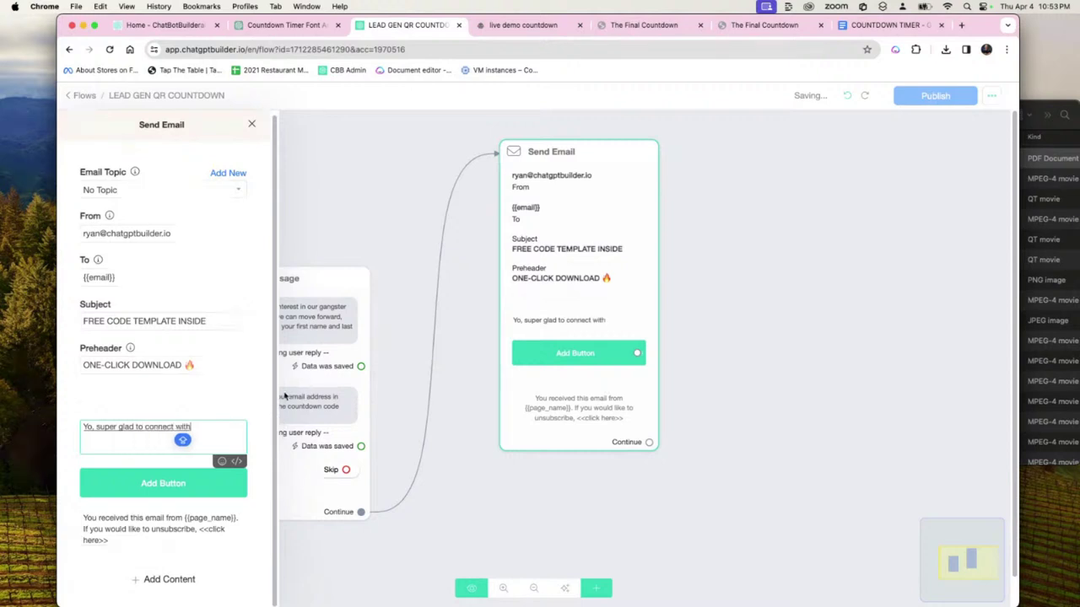
text( you. Just had the button below to grab that)
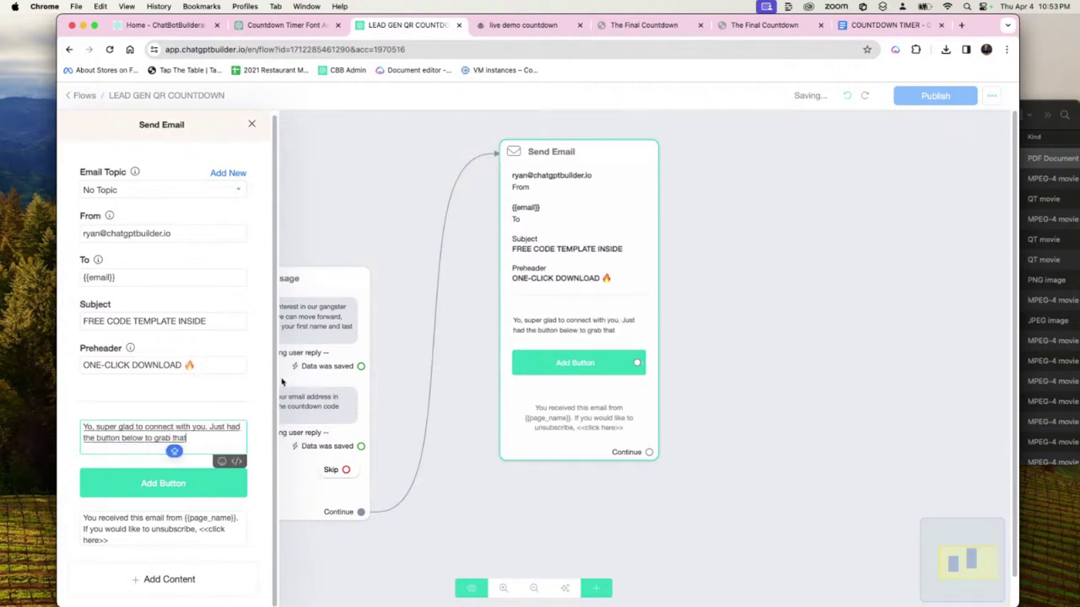
text( PDF son.)
key(BackSpace)
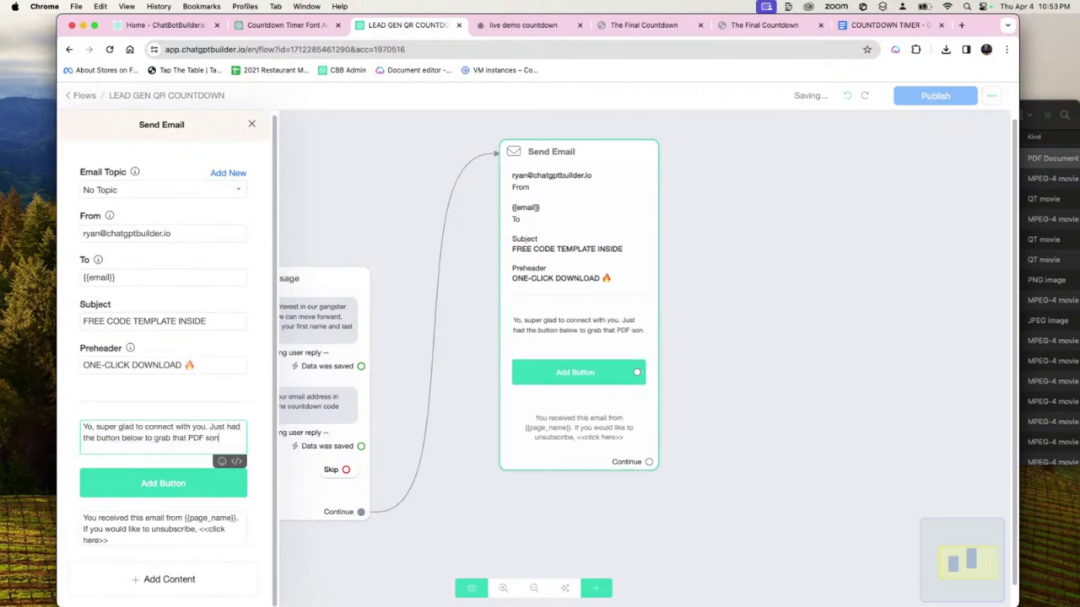
text(!!)
Step: Relabel the email button ⭐ GET PDF NOW ⭐ and set it to open a website
click(241, 483)
click(368, 149)
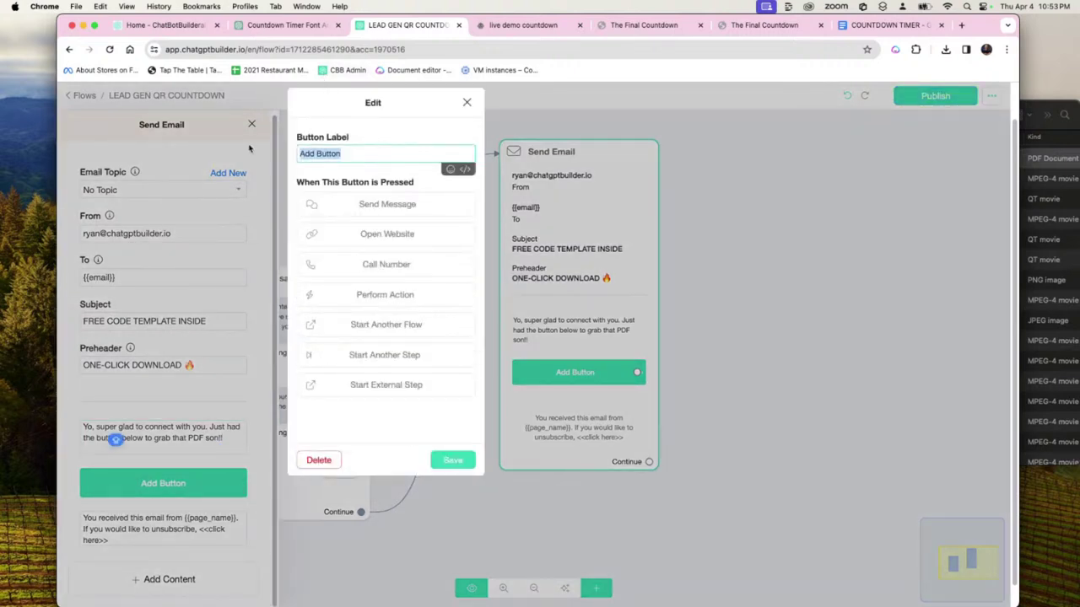
text(GET )
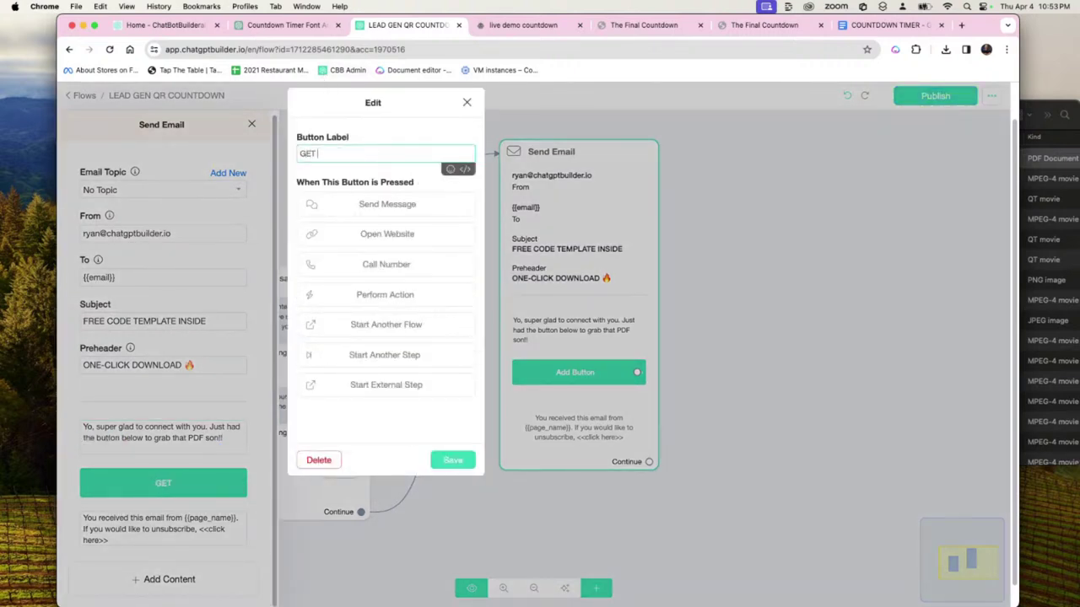
text(PDF NOW)
key(super+c)
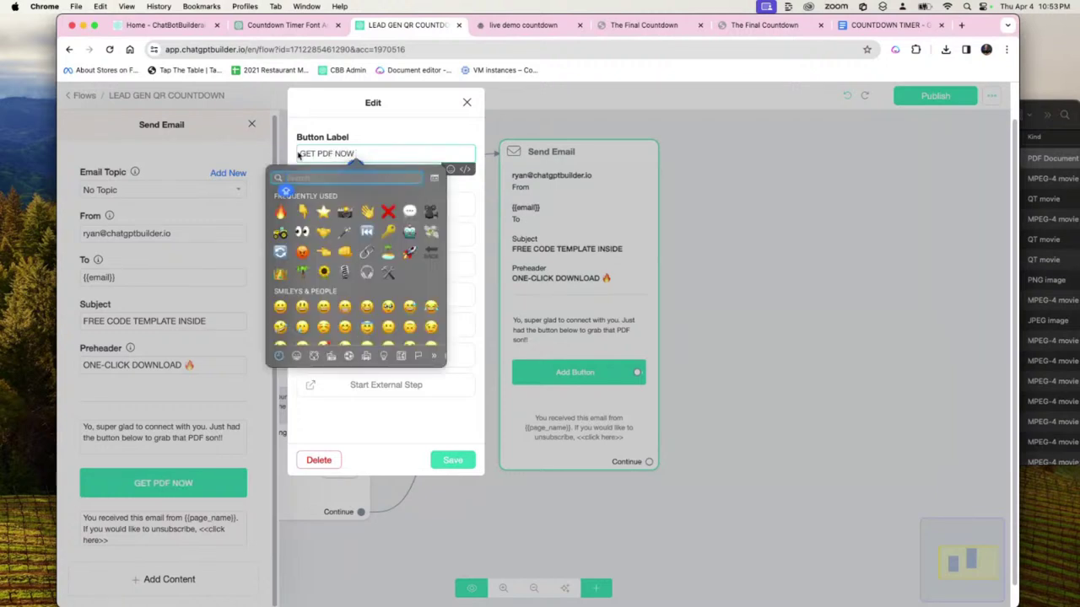
click(323, 213)
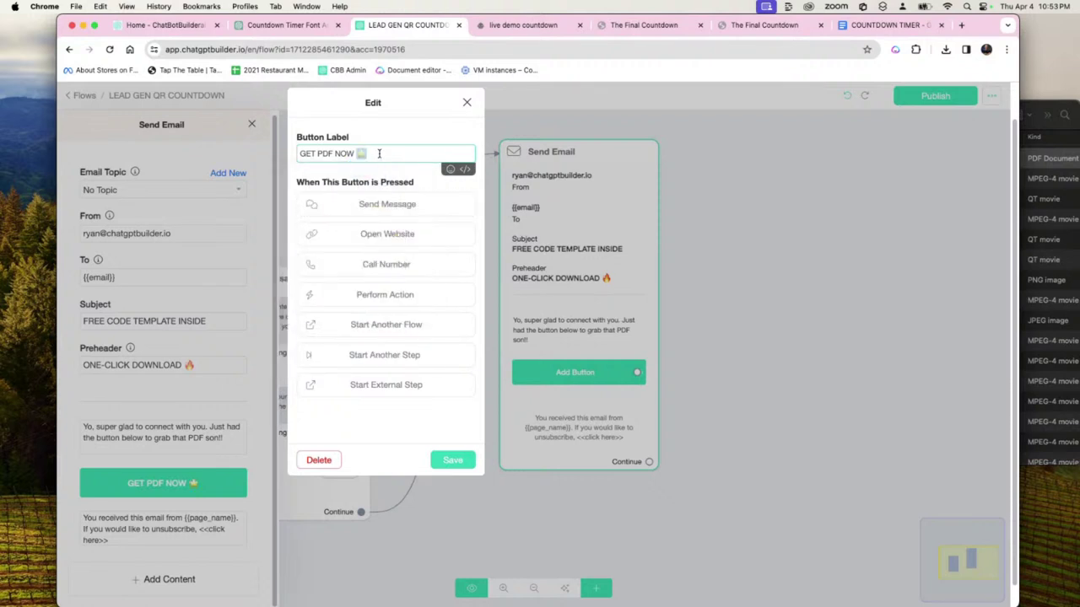
drag(380, 155, 355, 157)
key(super+c)
key(Up)
key(super+v)
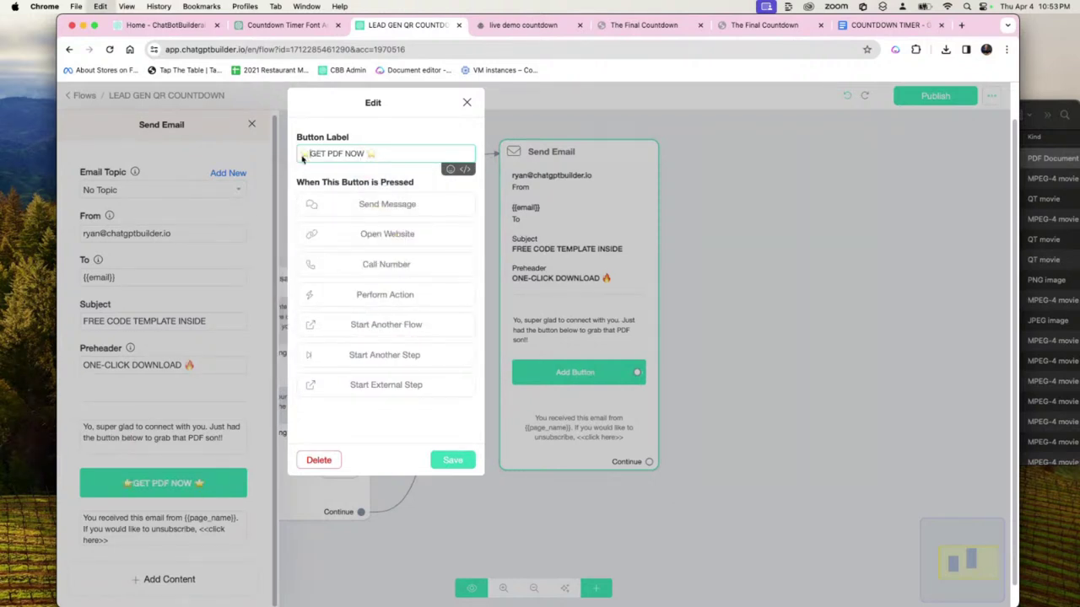
click(418, 237)
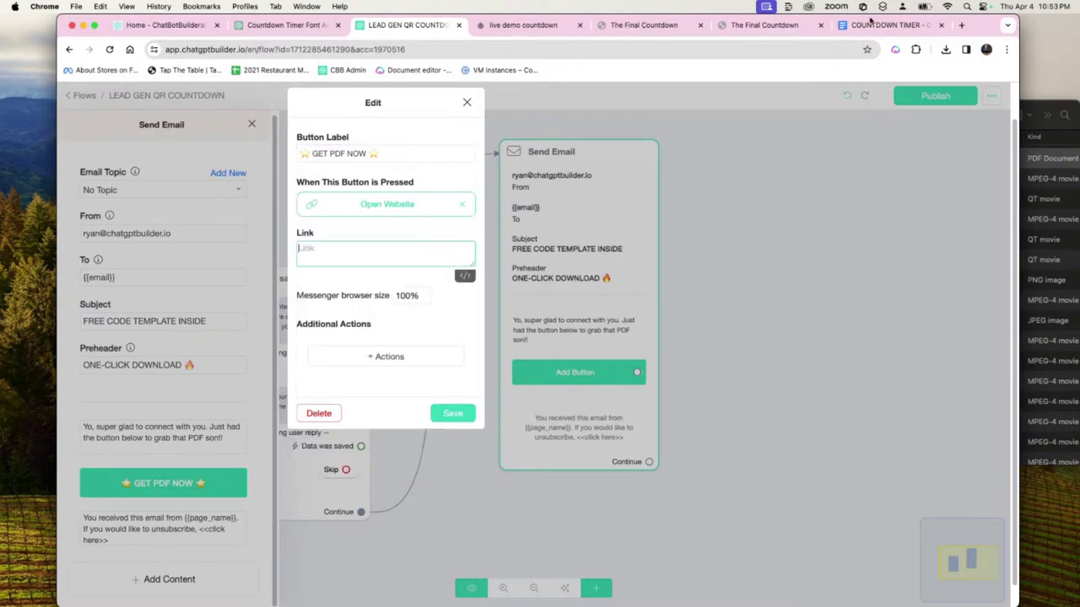
Step: In Google Drive, create a folder named CBB DEMO FOLDER in My Drive
click(961, 26)
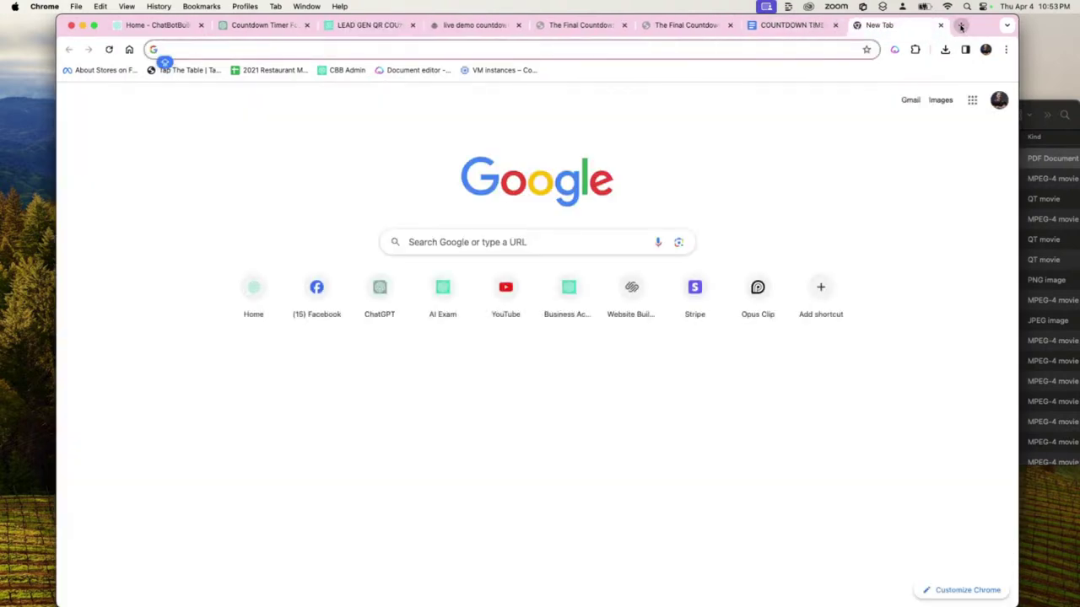
text(DRI)
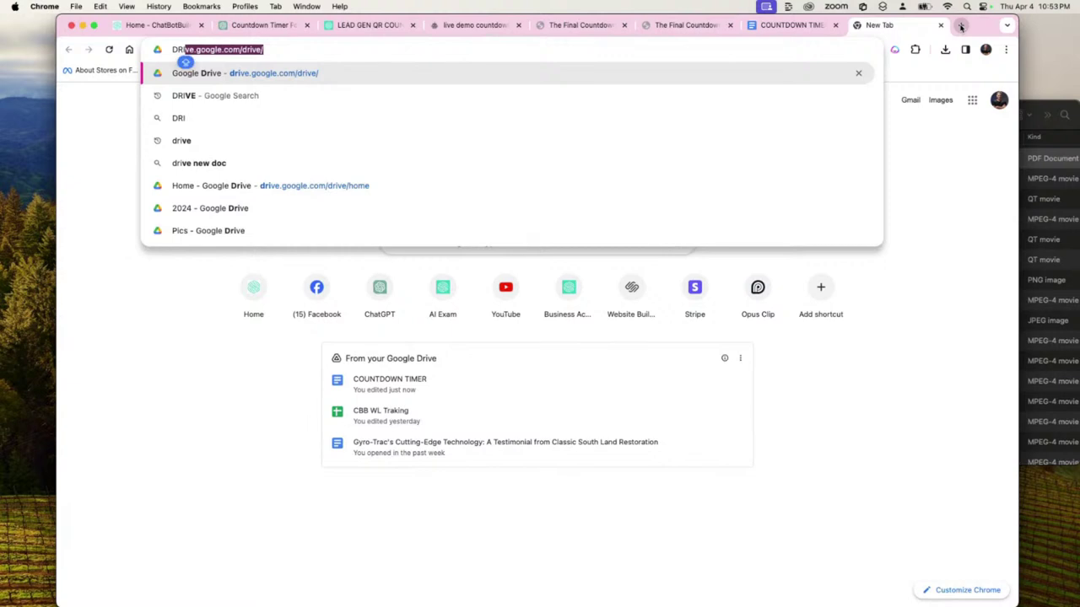
key(Return)
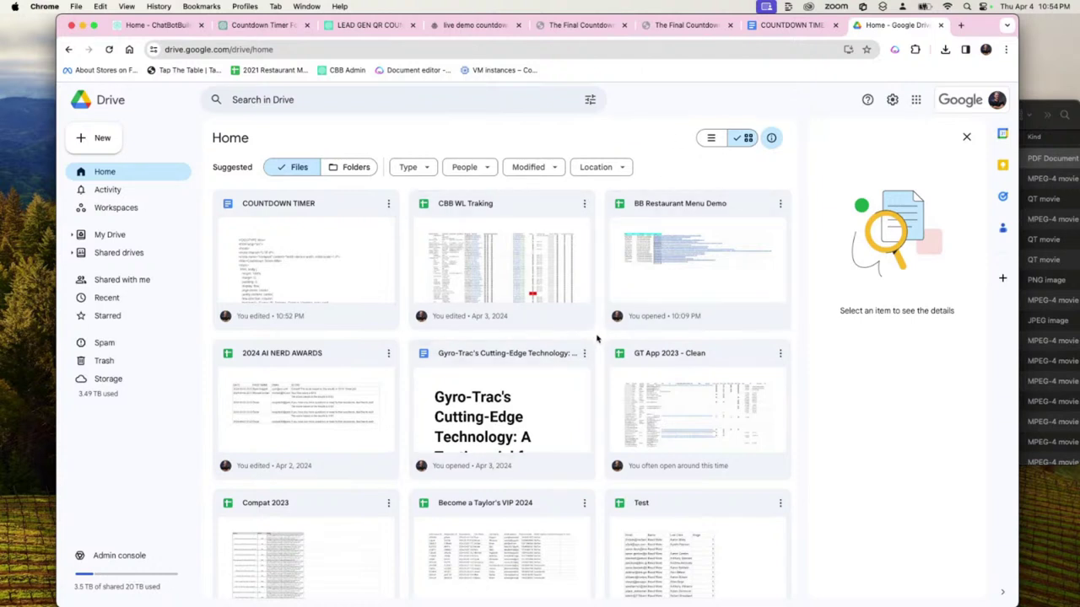
click(148, 240)
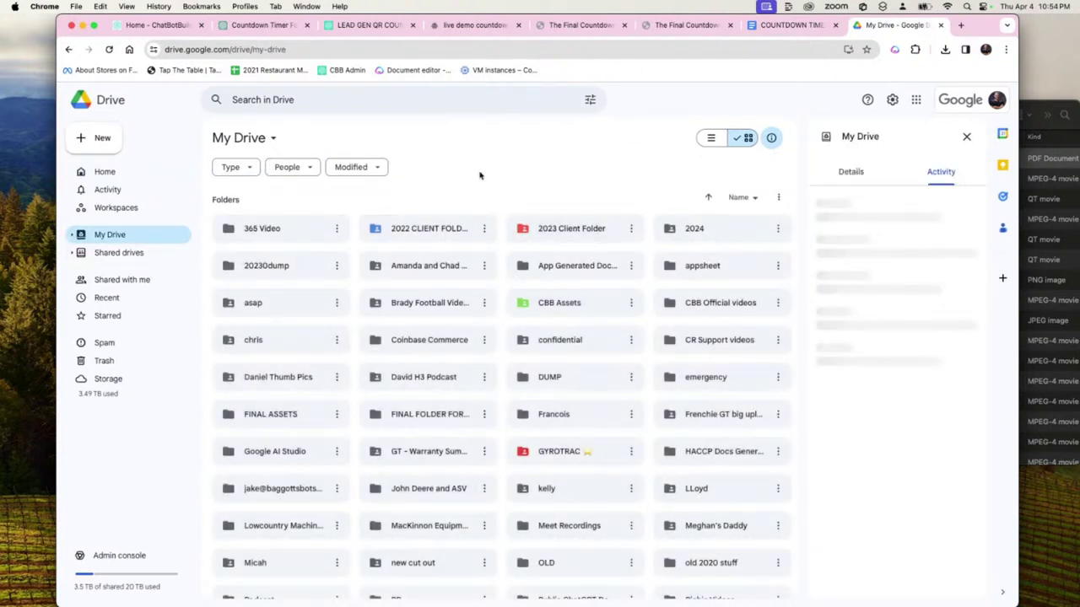
right_click(694, 197)
click(727, 204)
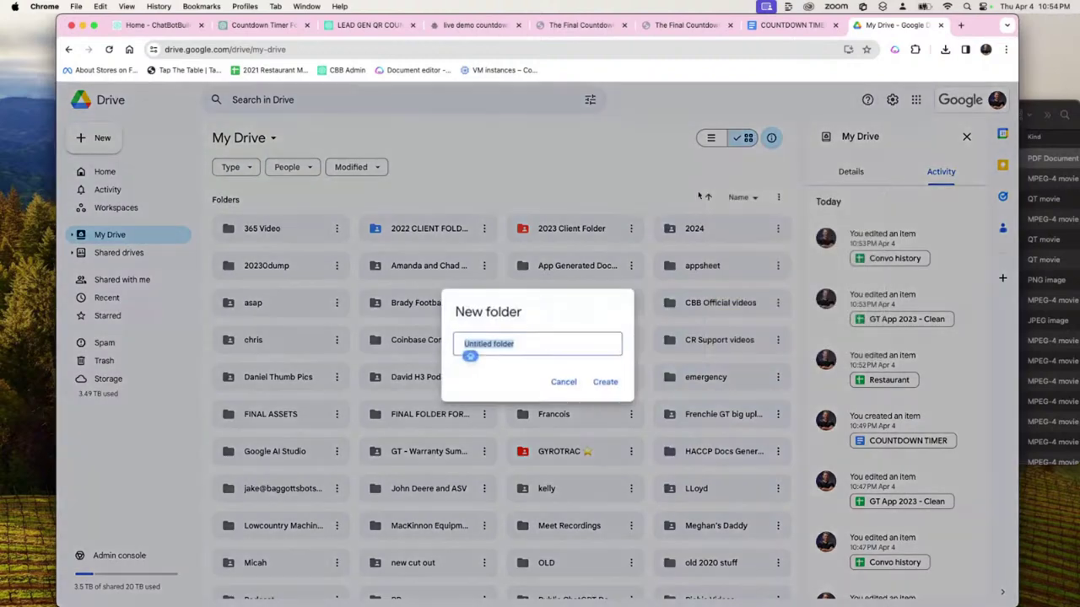
text(CBB)
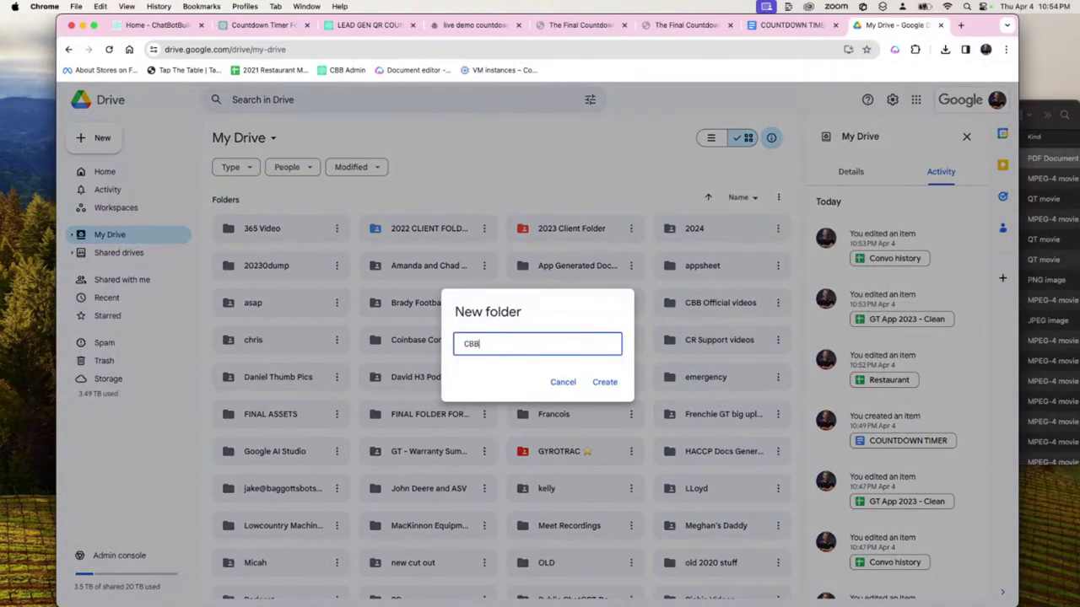
text( DEMO FOLDER)
key(Return)
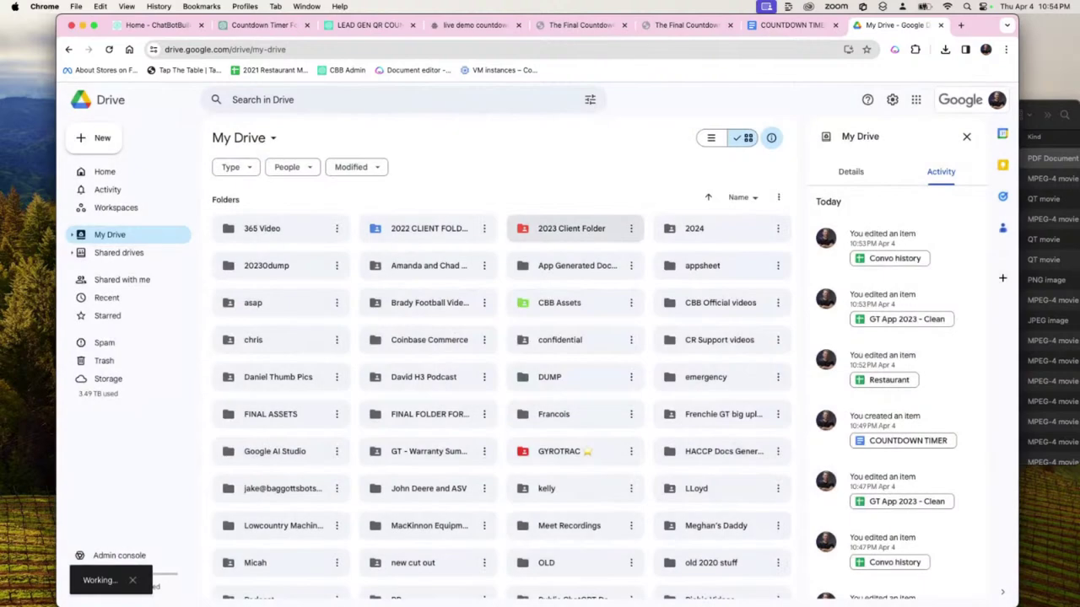
Step: Upload COUNTDOWN TIMER.pdf into CBB DEMO FOLDER
double_click(711, 309)
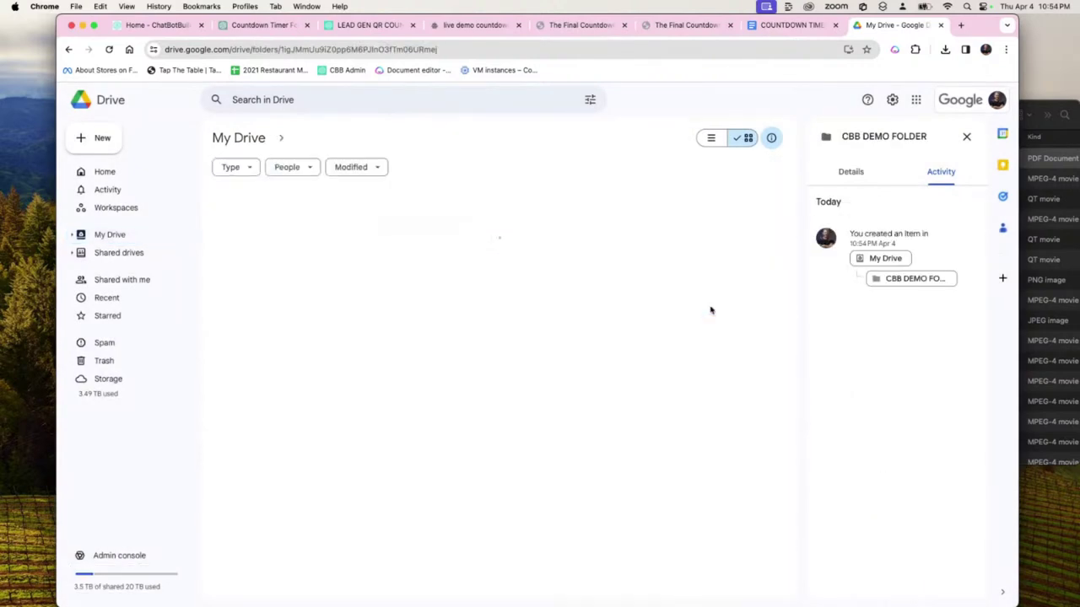
right_click(567, 223)
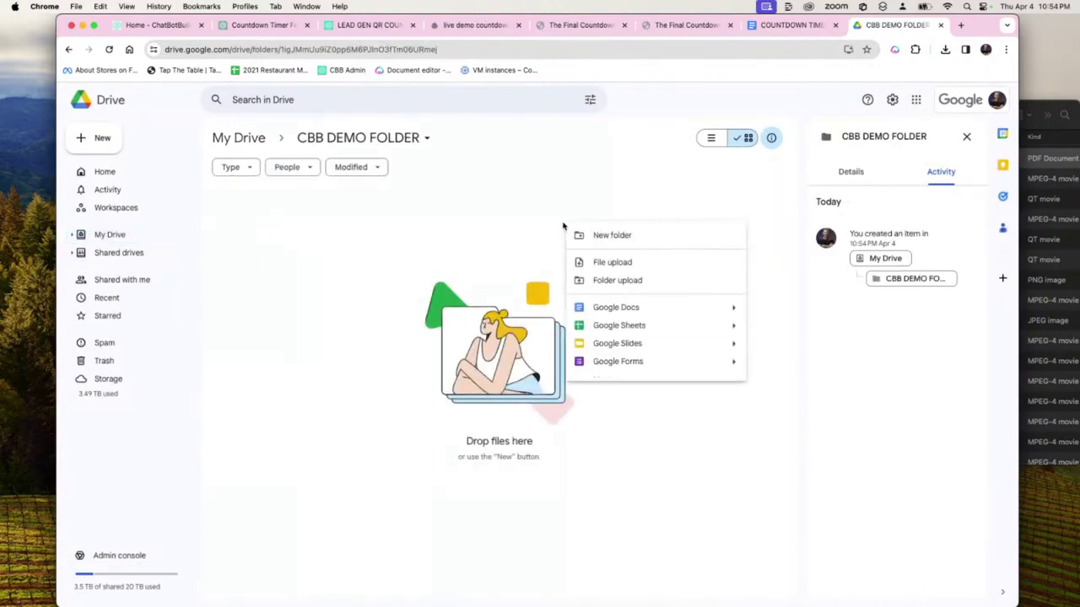
click(646, 263)
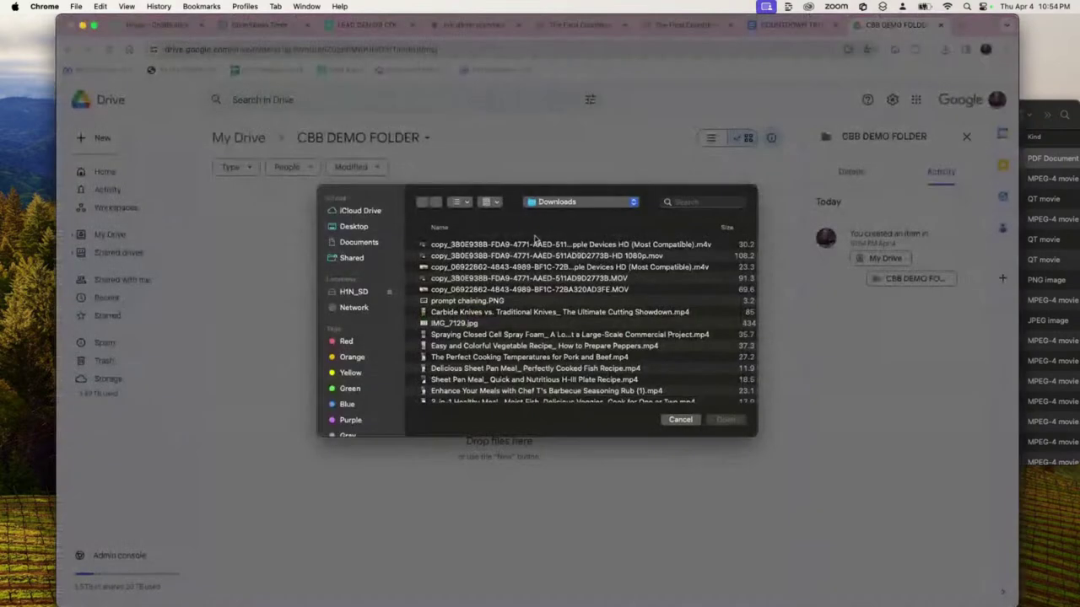
double_click(528, 244)
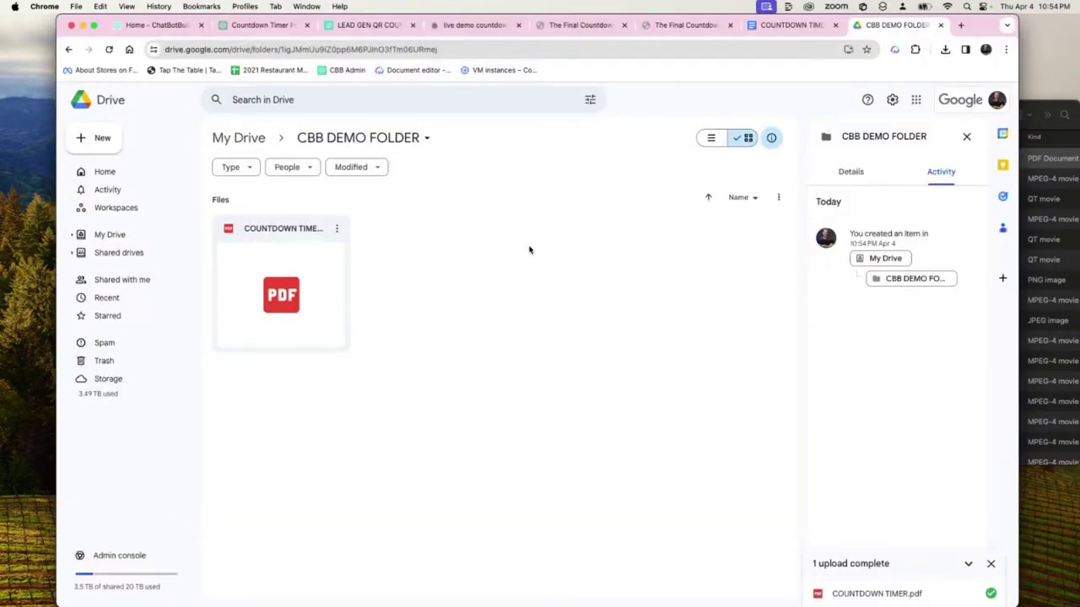
Step: Share the PDF with anyone with the link as Viewer and copy its link
right_click(288, 268)
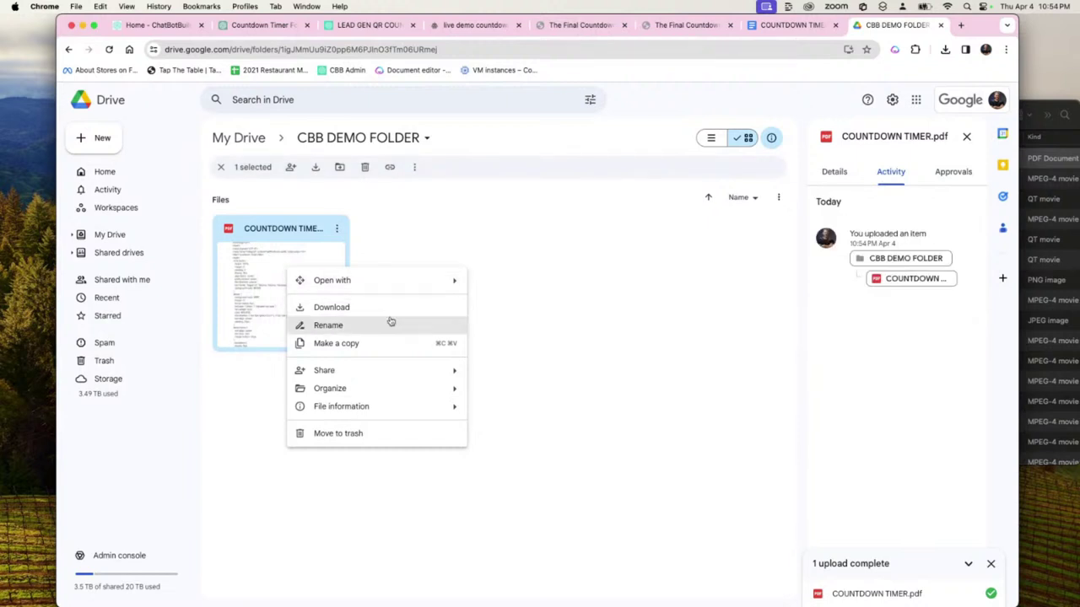
mouse_move(445, 381)
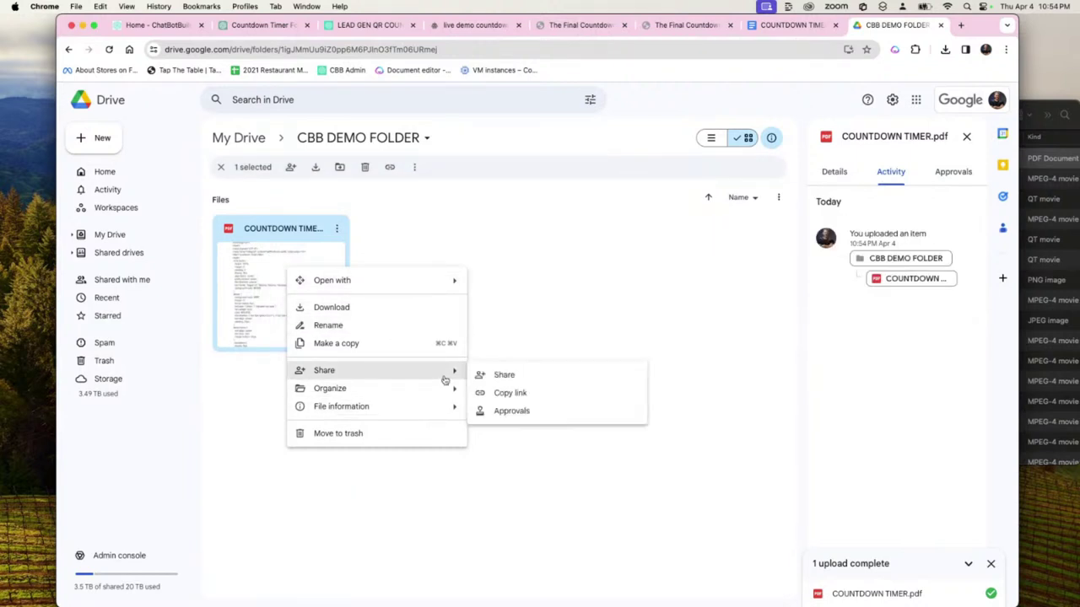
click(499, 377)
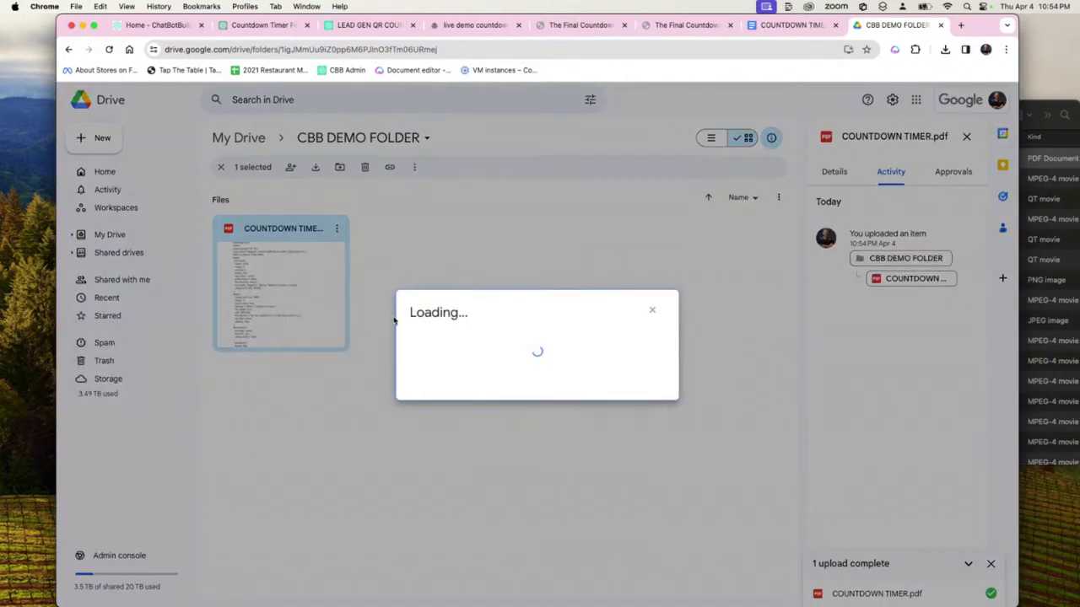
click(478, 392)
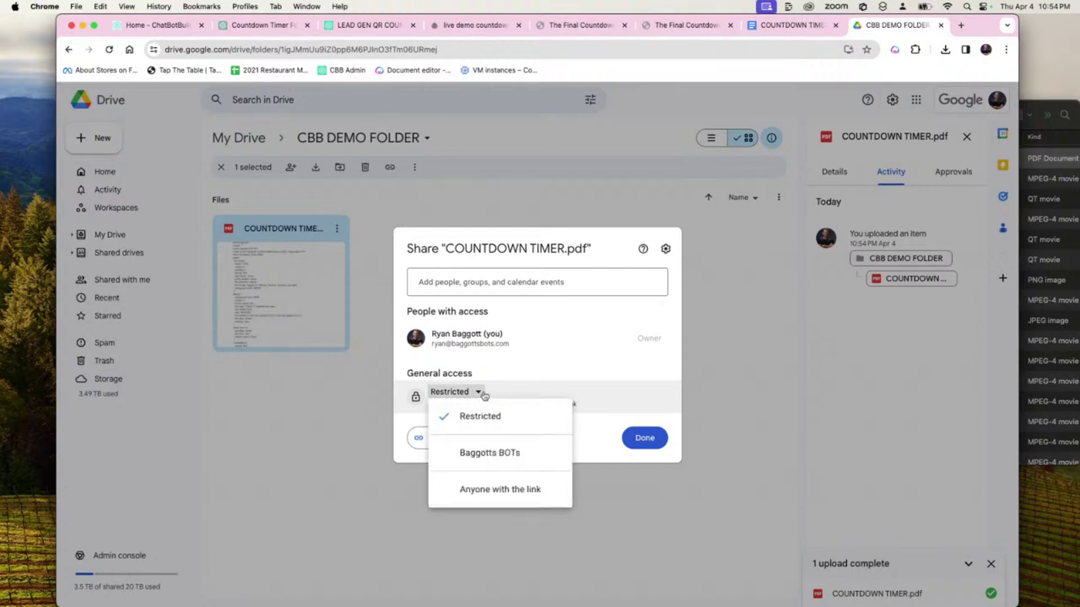
click(530, 488)
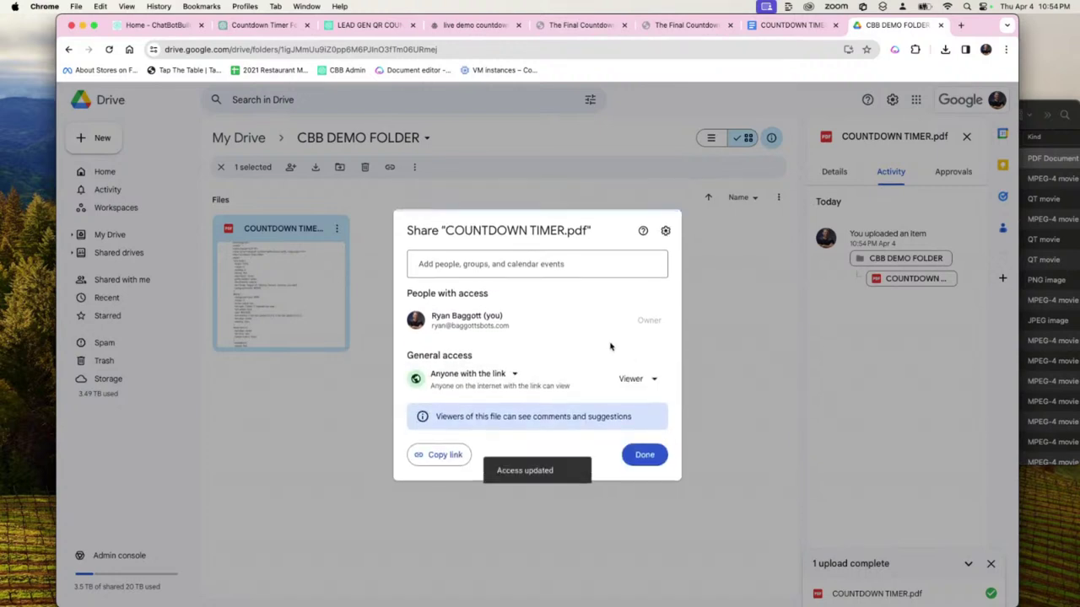
click(660, 380)
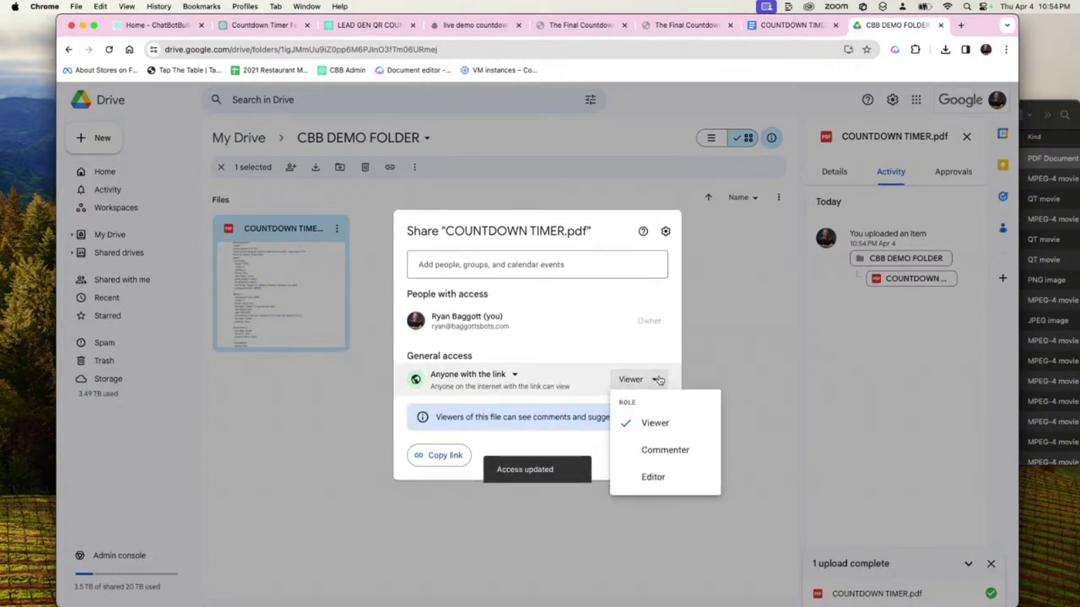
click(635, 424)
click(443, 455)
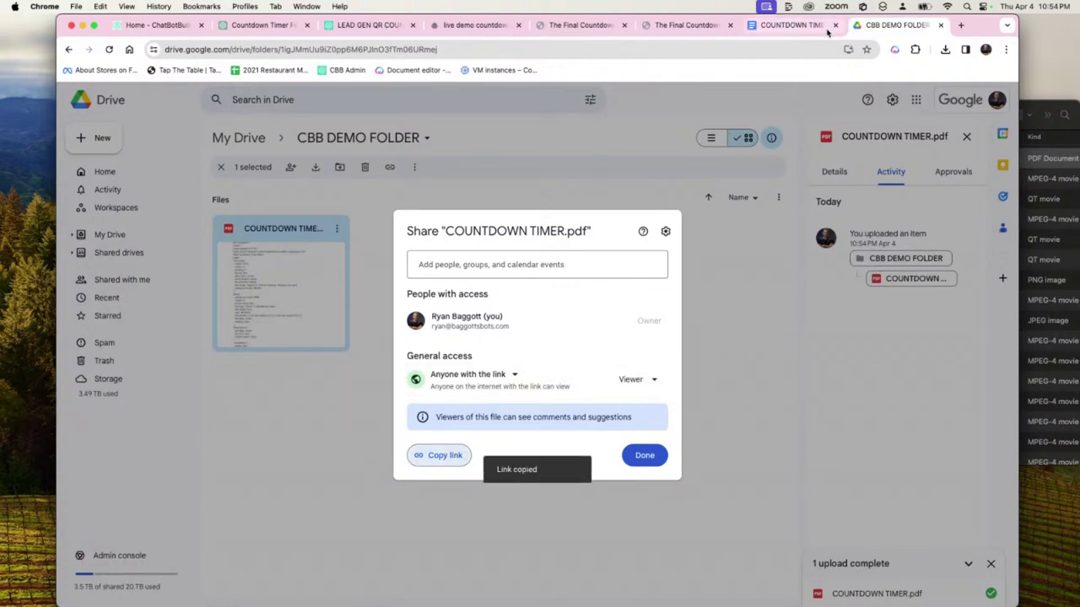
click(688, 25)
click(586, 25)
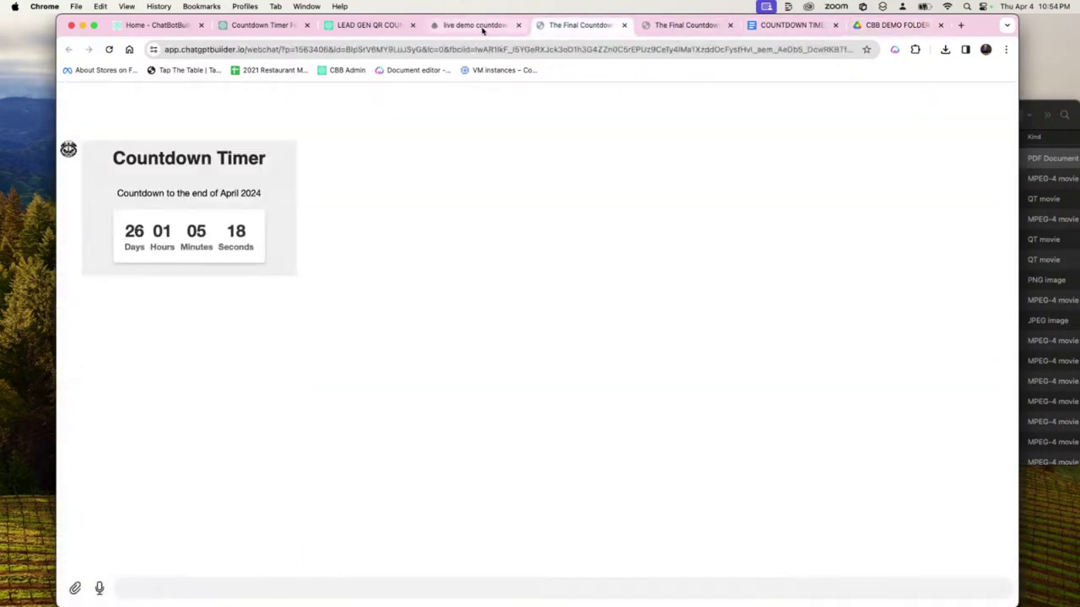
Step: Back in the flow, paste the PDF's Drive link as the button's website link
click(473, 25)
click(363, 25)
click(371, 252)
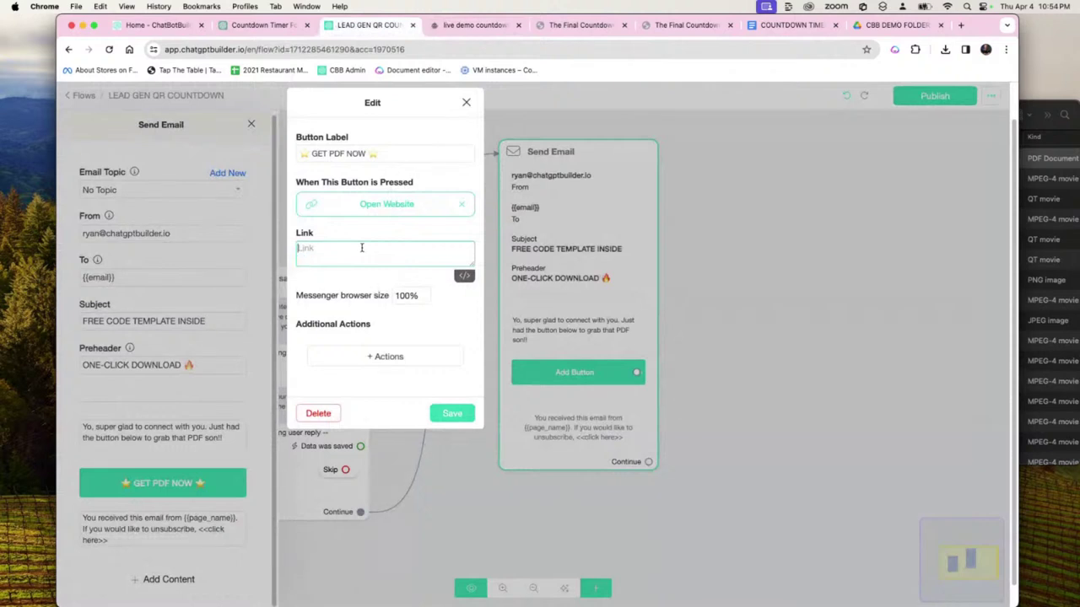
key(cmd+v)
Step: Add a button action tagging the contact CLICKED TO GET CODE PDF and save
click(400, 358)
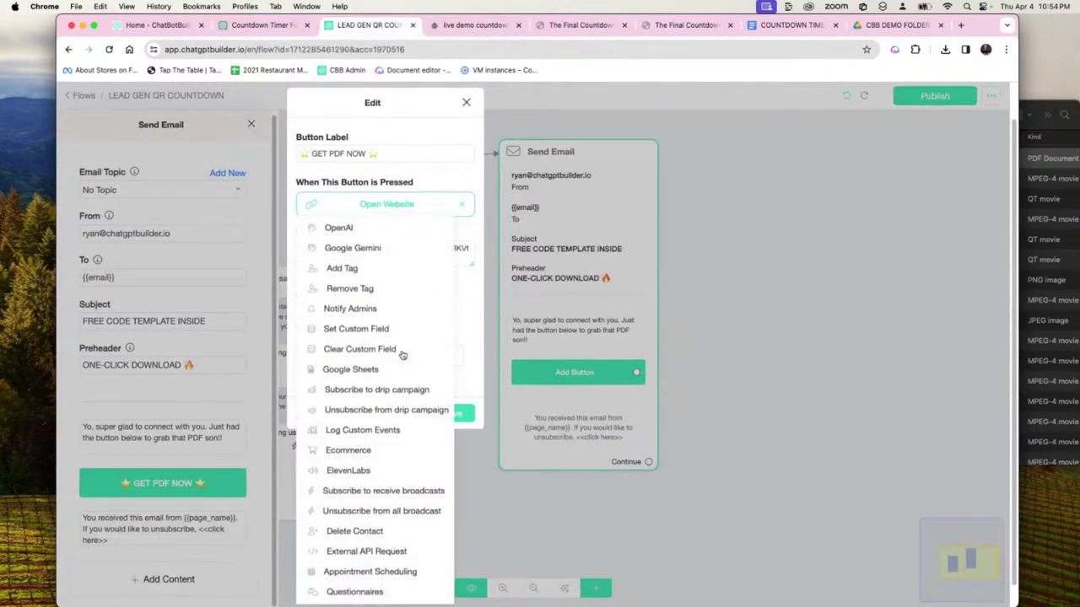
click(369, 270)
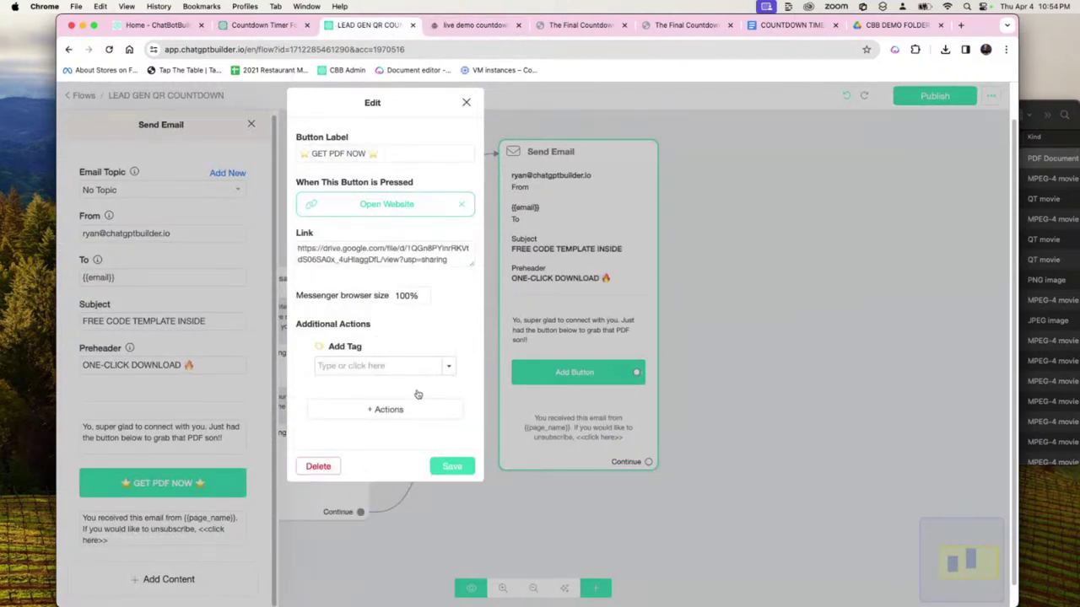
click(402, 366)
key(Caps_Lock)
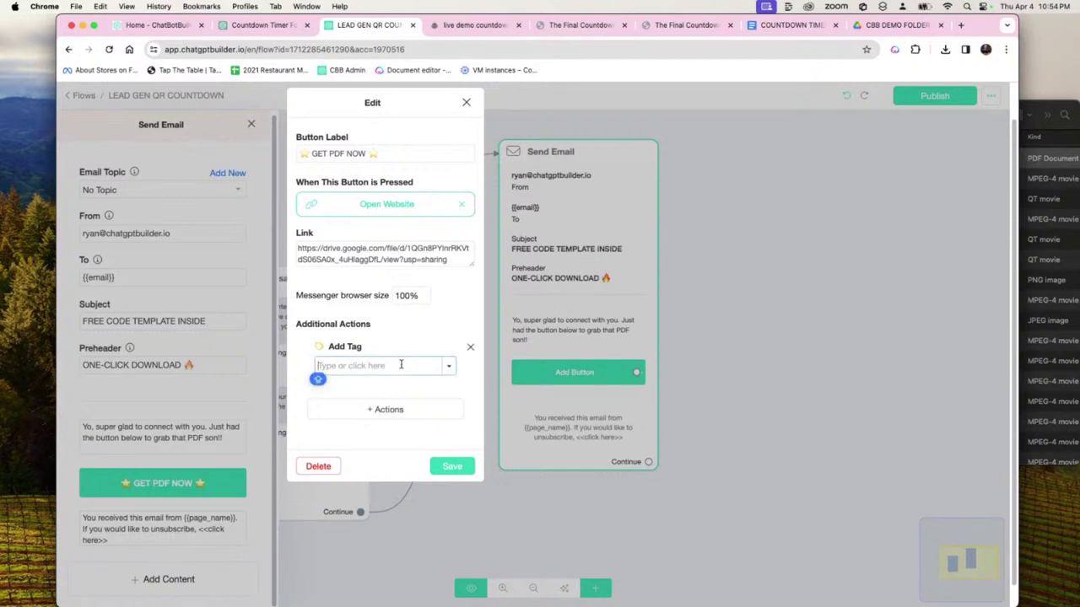
text(CLICKED TO GET)
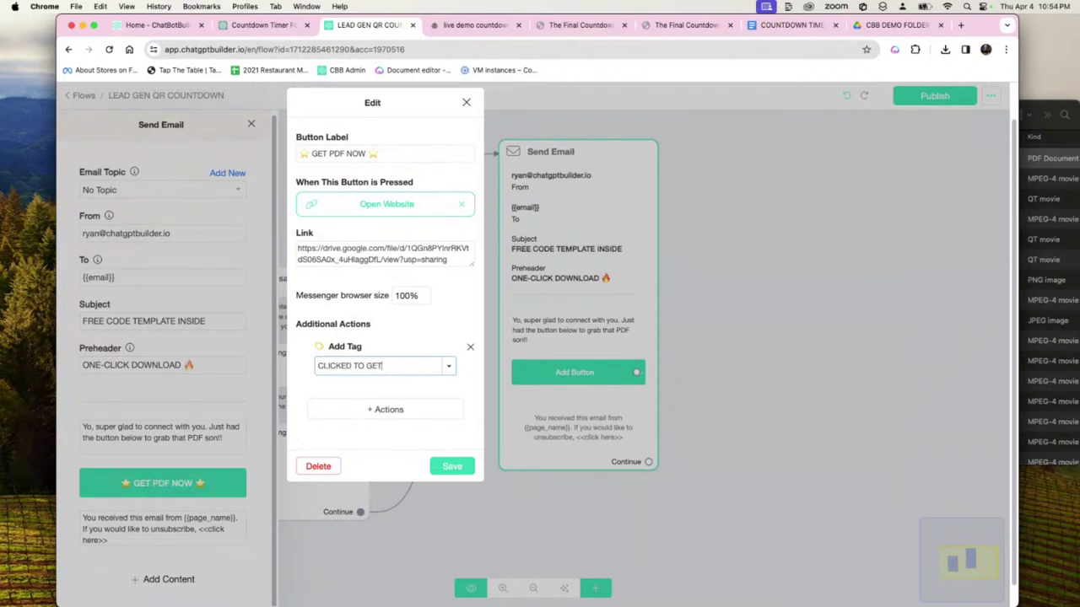
key(Caps_Lock)
text(LICKED TO GET CODE PDF)
key(Return)
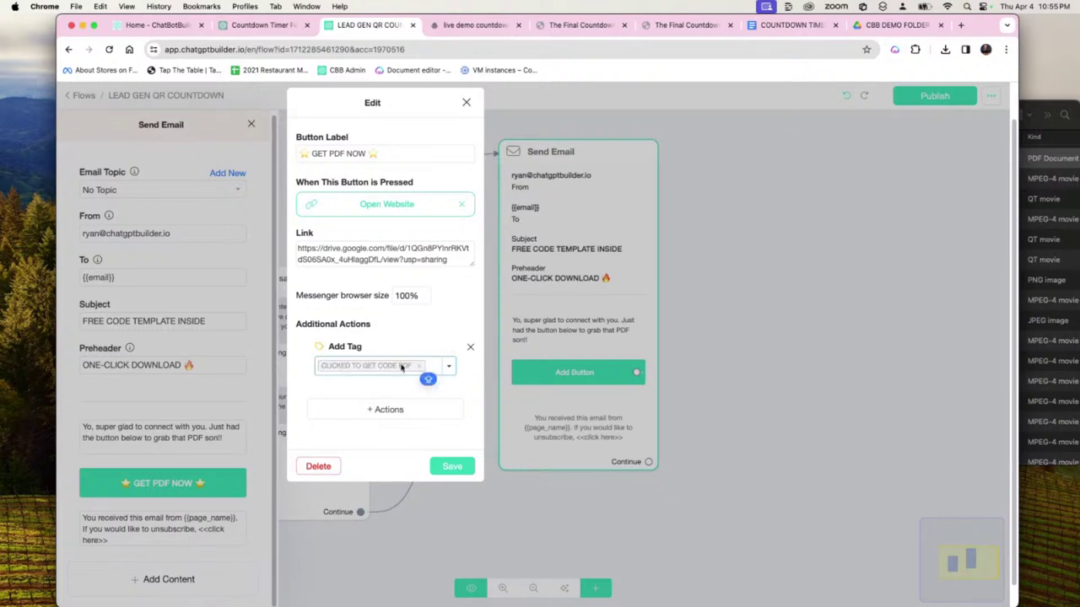
click(446, 466)
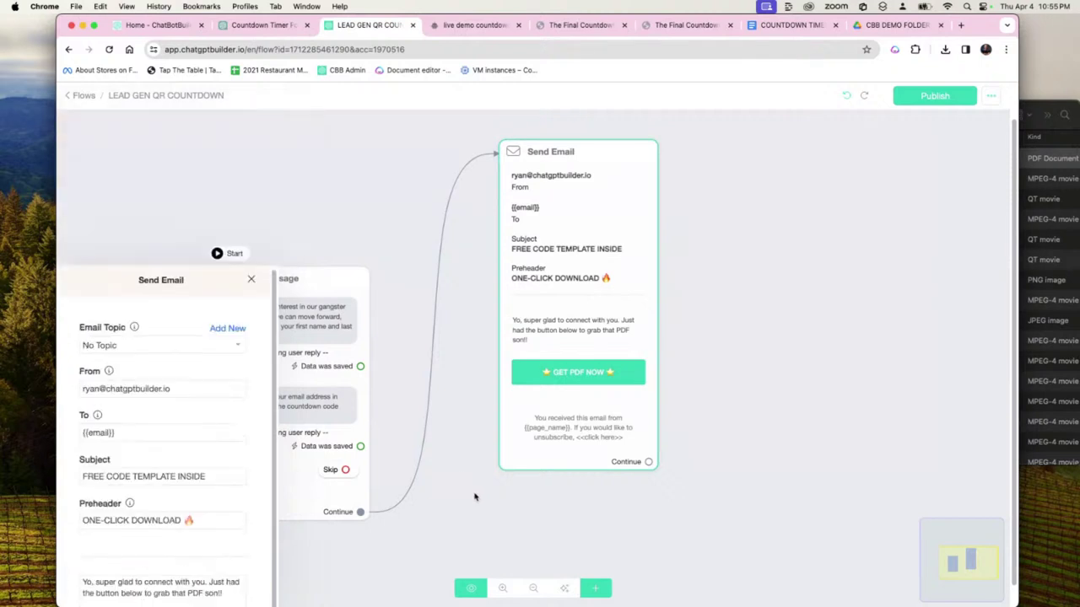
Step: Connect a new message after the email: 'Be sure to check your inbox I just sent over the PDF. that contains the code.'
drag(453, 405, 378, 364)
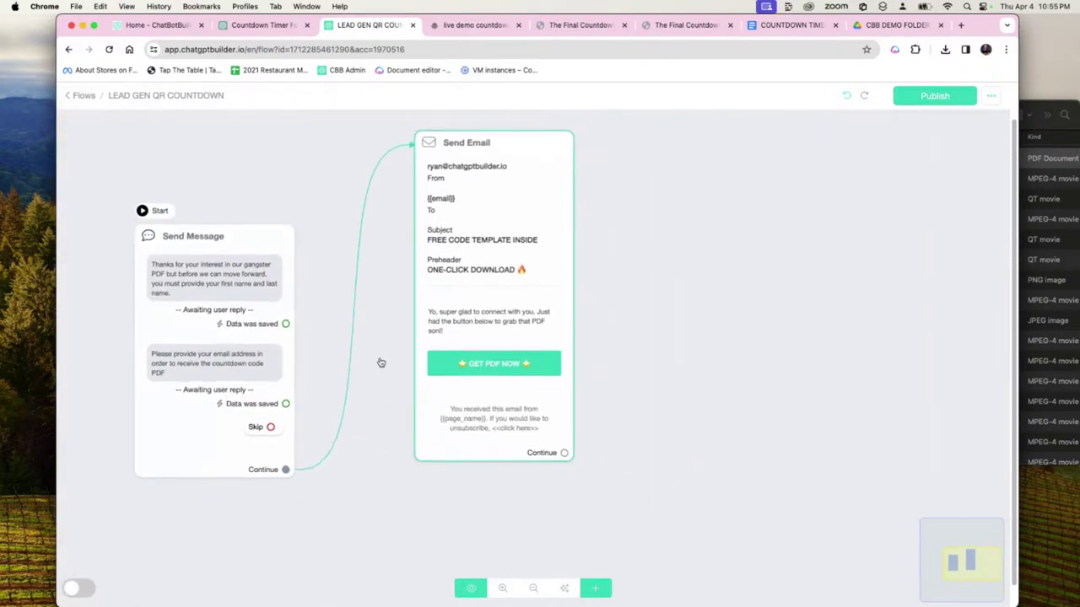
scroll(270, 263, up, 2)
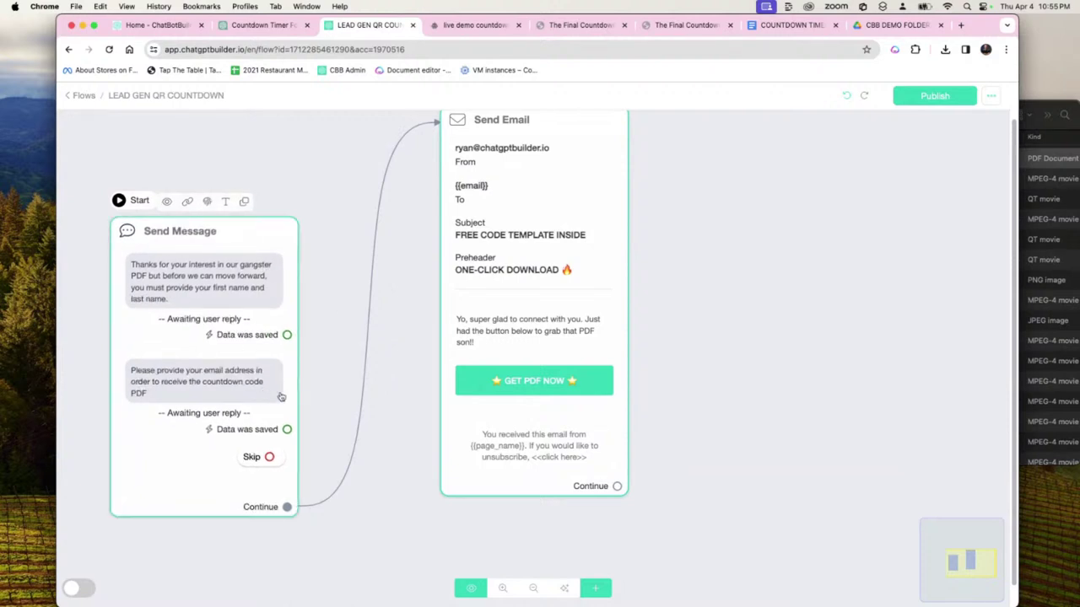
scroll(460, 377, up, 1)
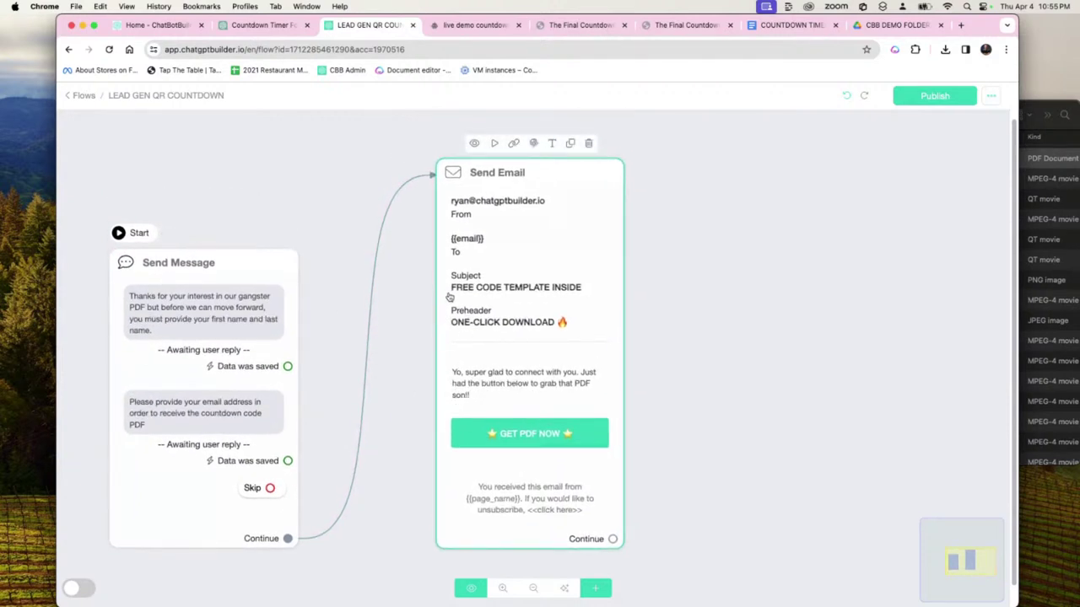
drag(661, 393, 589, 356)
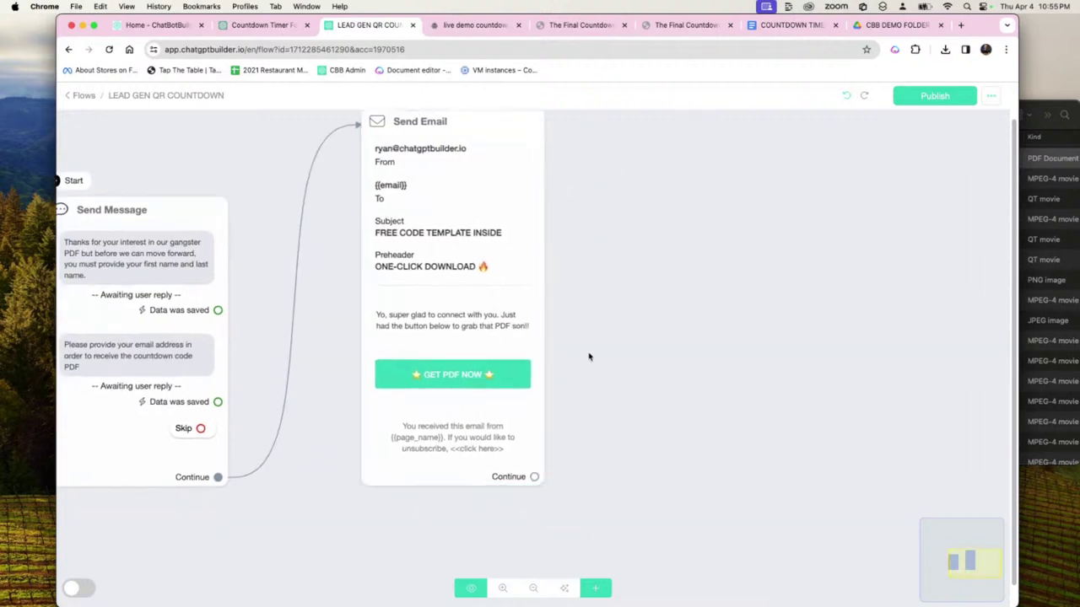
drag(534, 477, 604, 428)
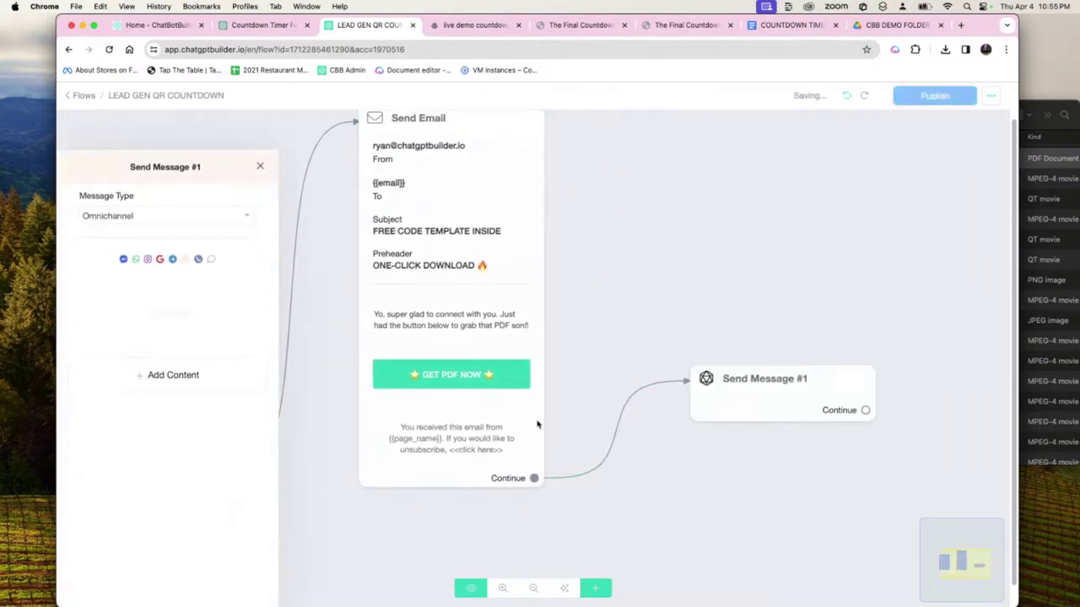
click(173, 338)
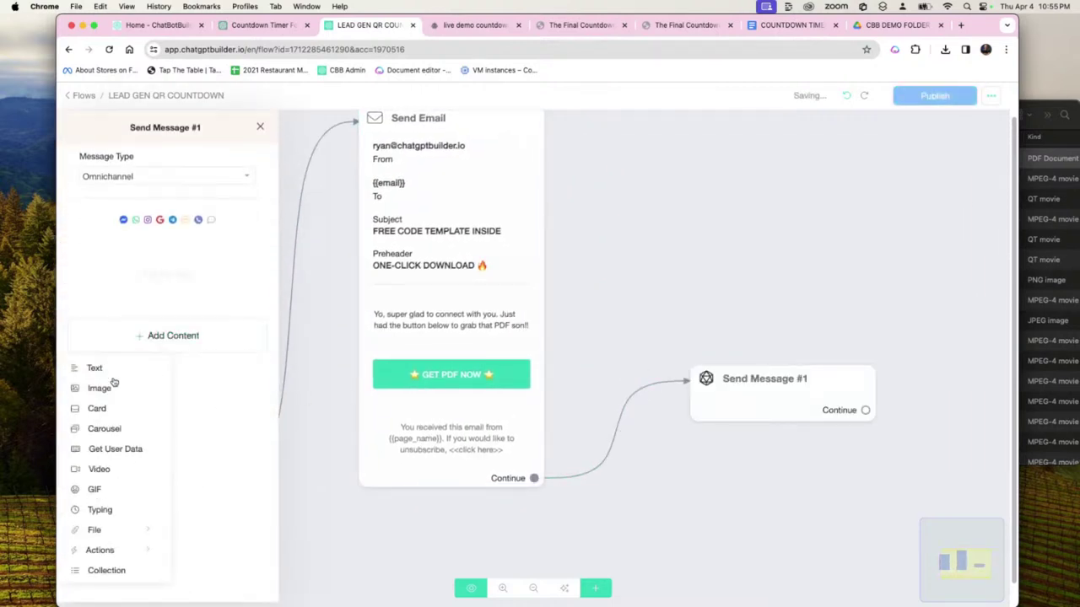
click(106, 368)
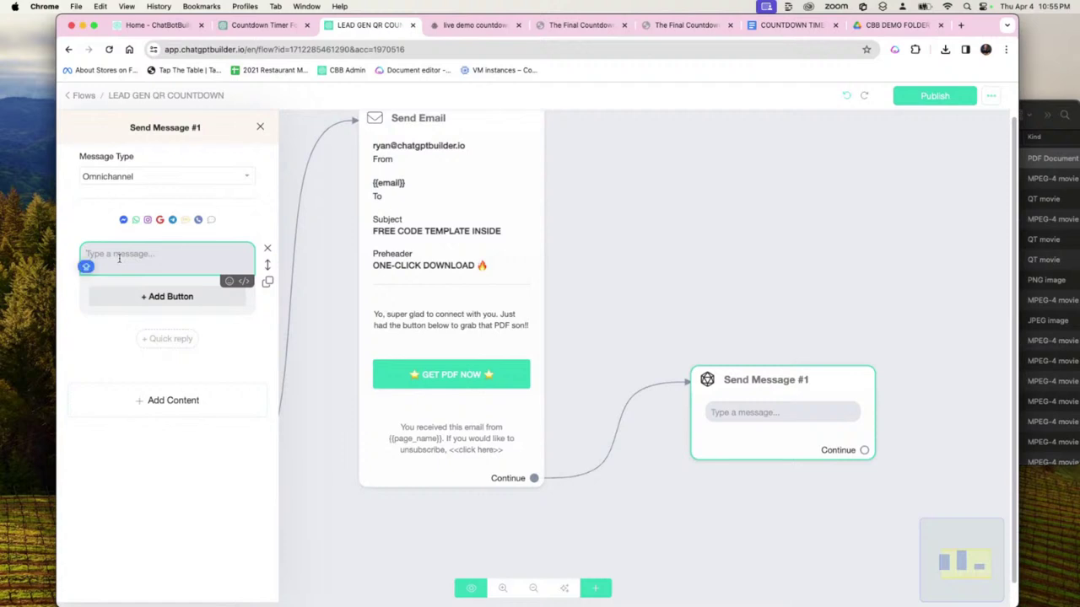
text(BET!!)
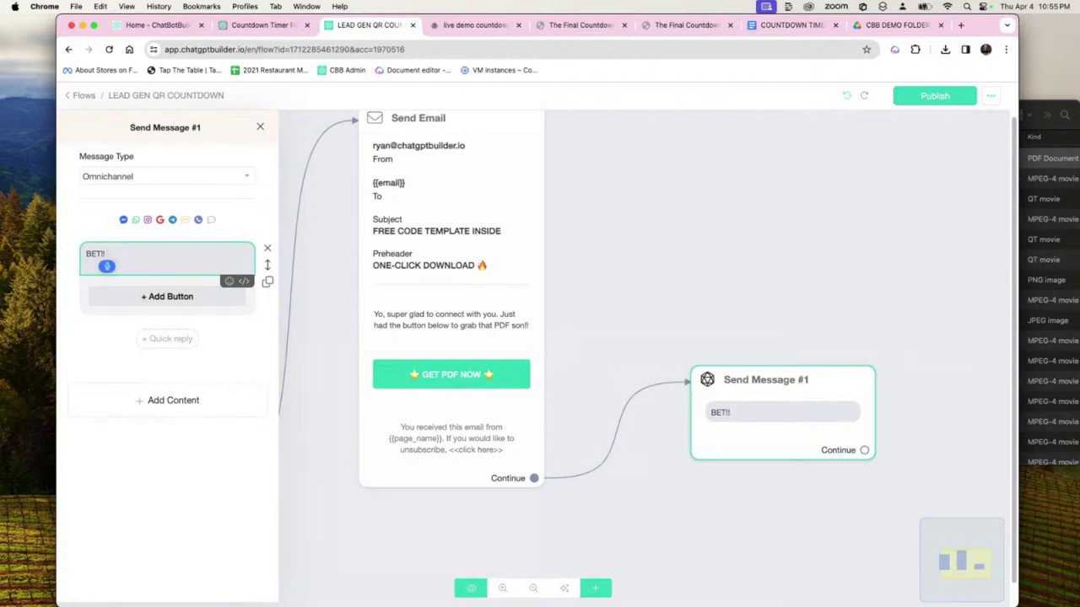
text(Be sure to check your)
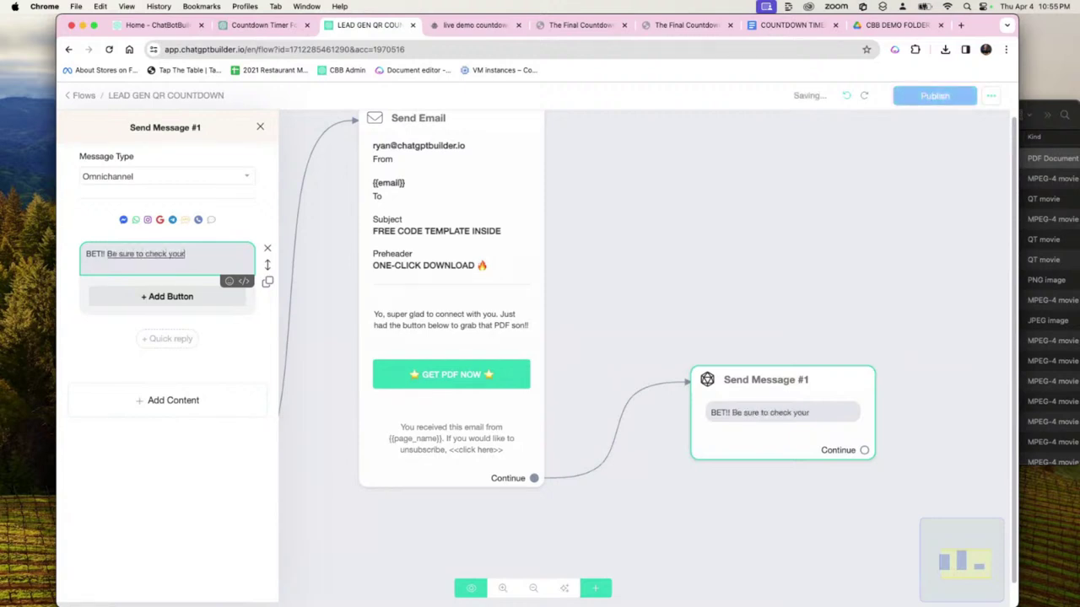
text( inbox I just sent over)
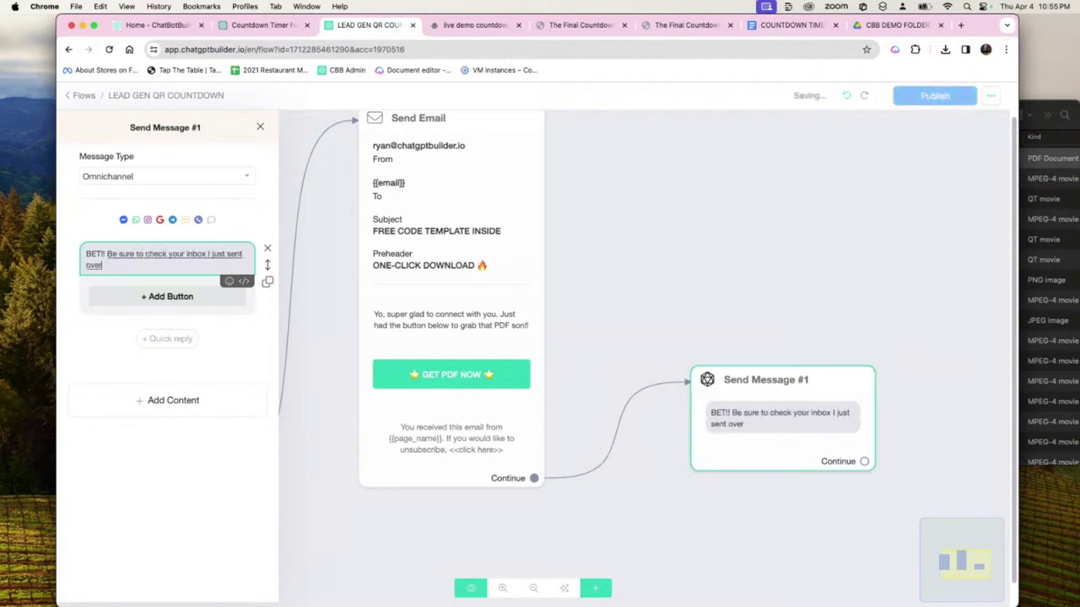
text( the PDF.)
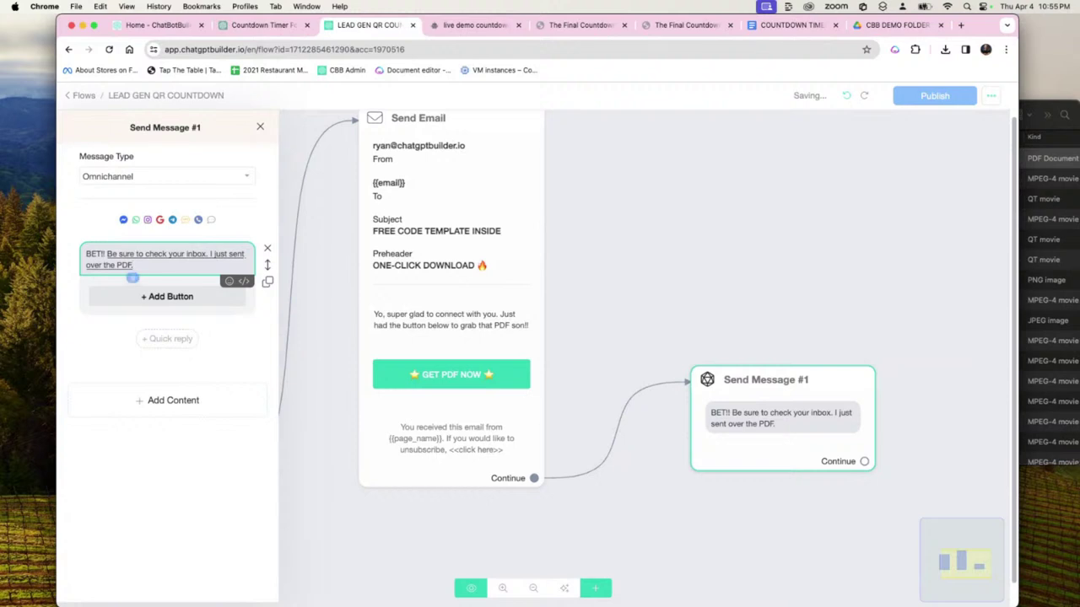
key(BackSpace)
text( that contains)
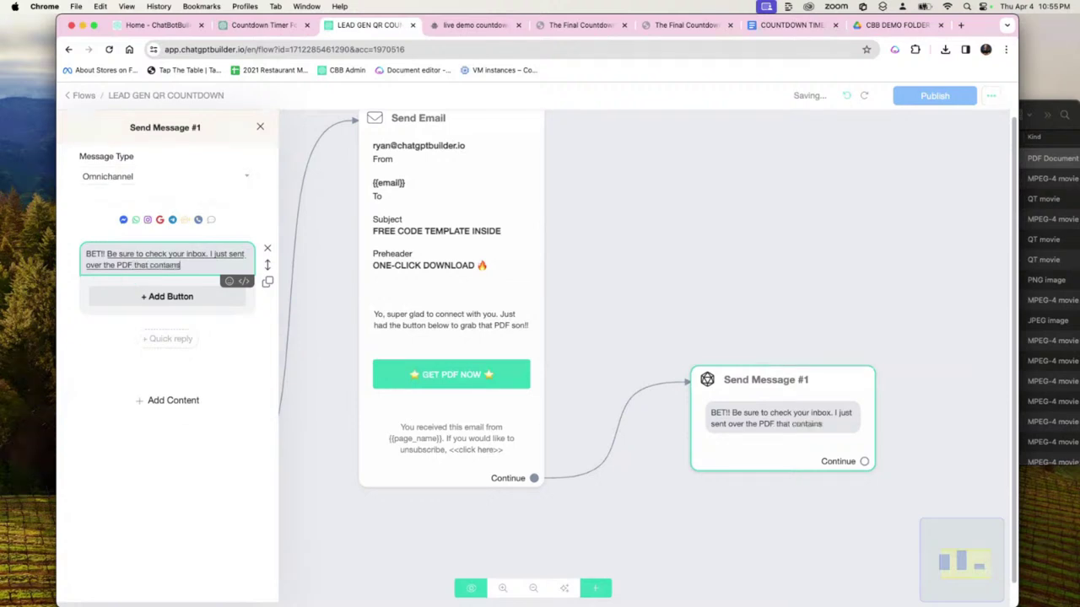
text( the code...)
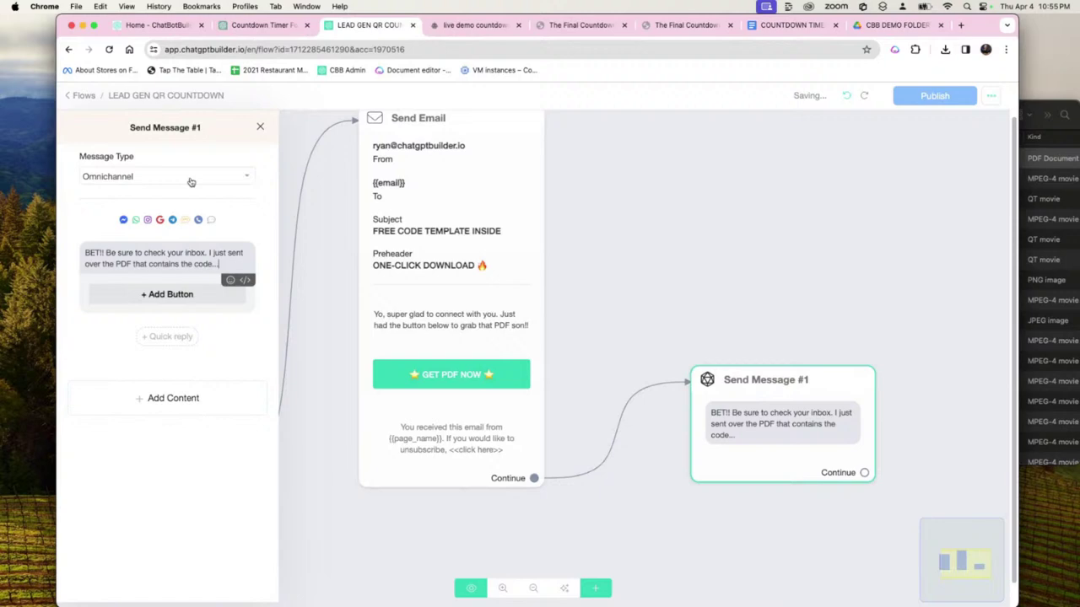
click(567, 238)
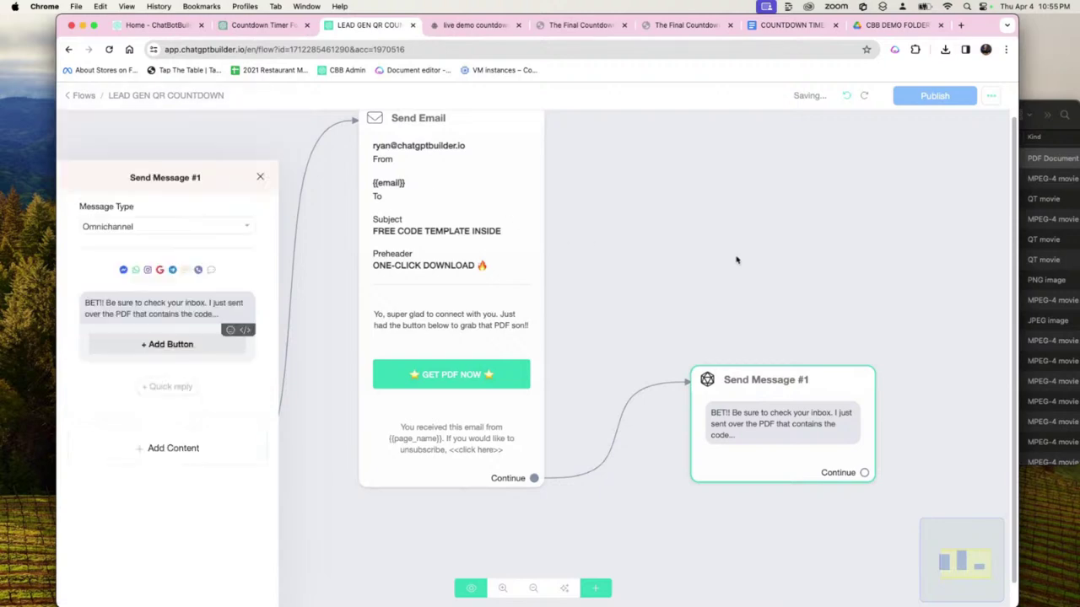
Step: Rearrange the flow so the first Send Message and Send Message #1 steps sit fully in view
drag(732, 390, 669, 343)
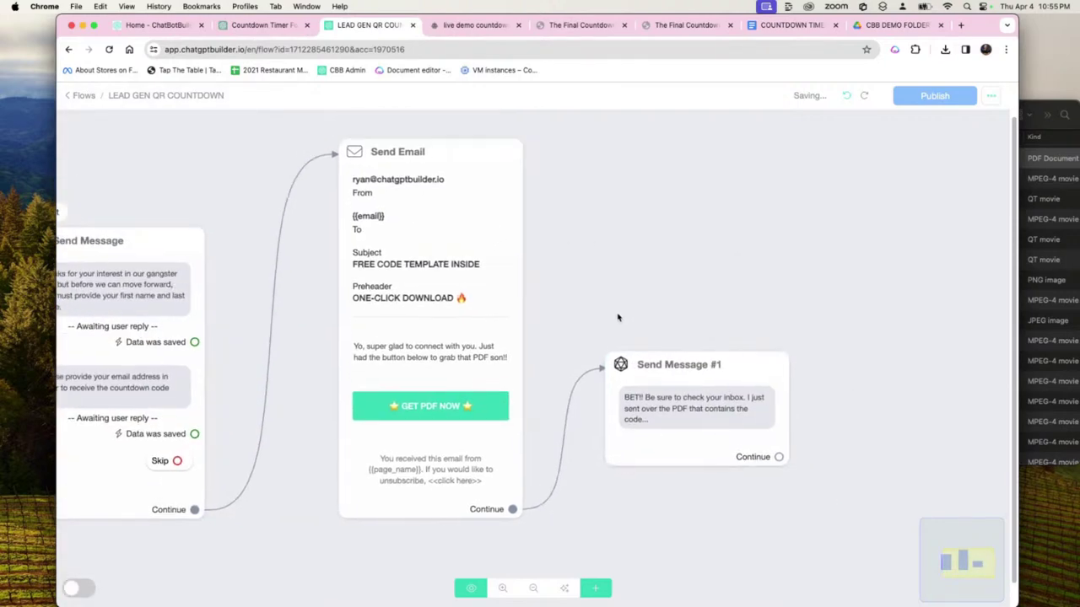
scroll(609, 304, up, 3)
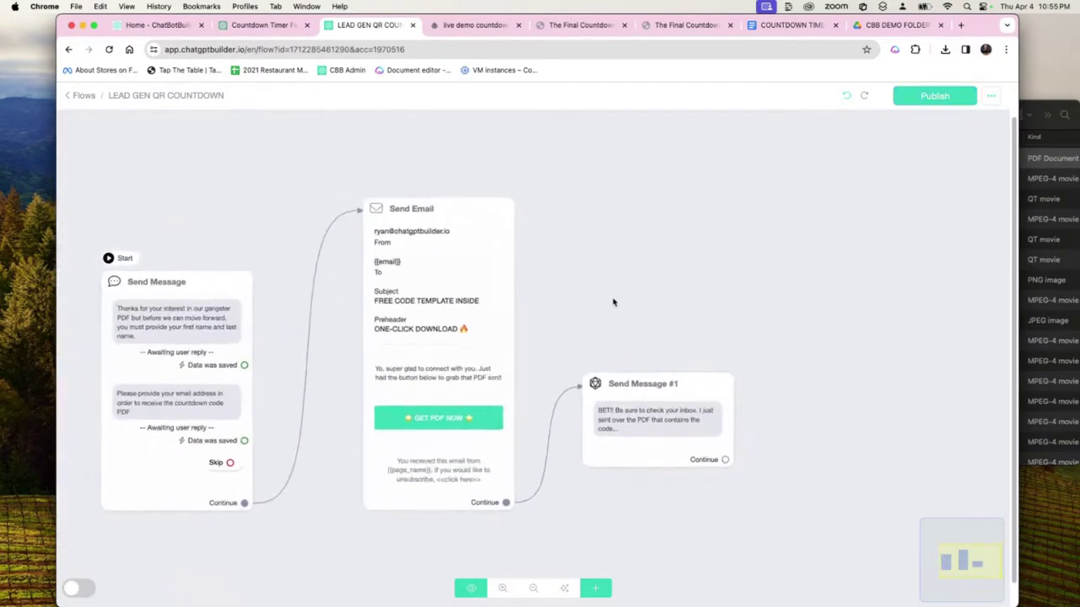
scroll(606, 307, up, 1)
drag(649, 396, 634, 381)
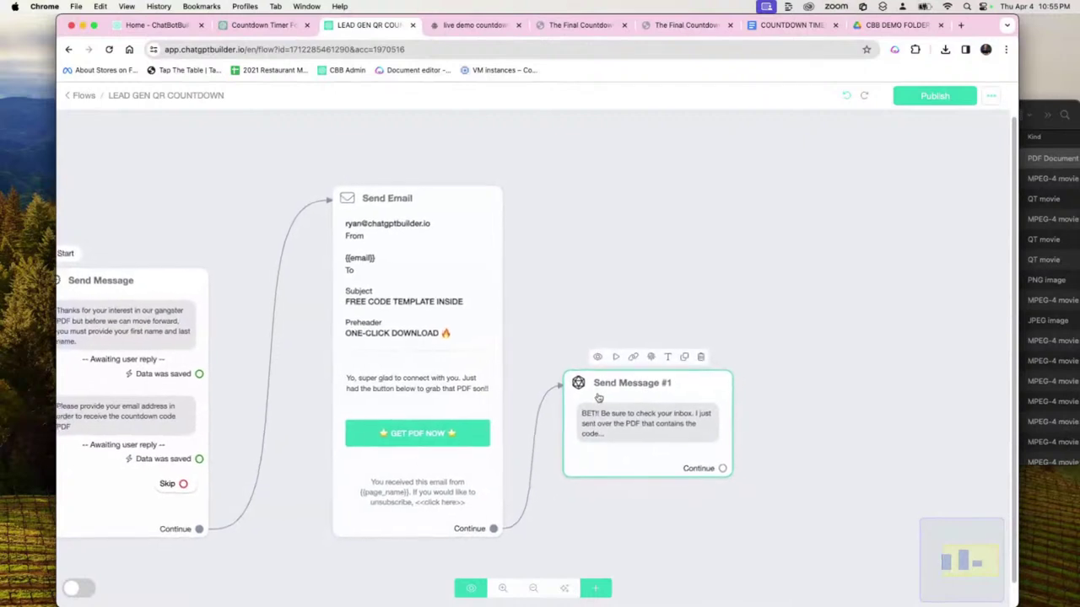
drag(148, 321, 184, 295)
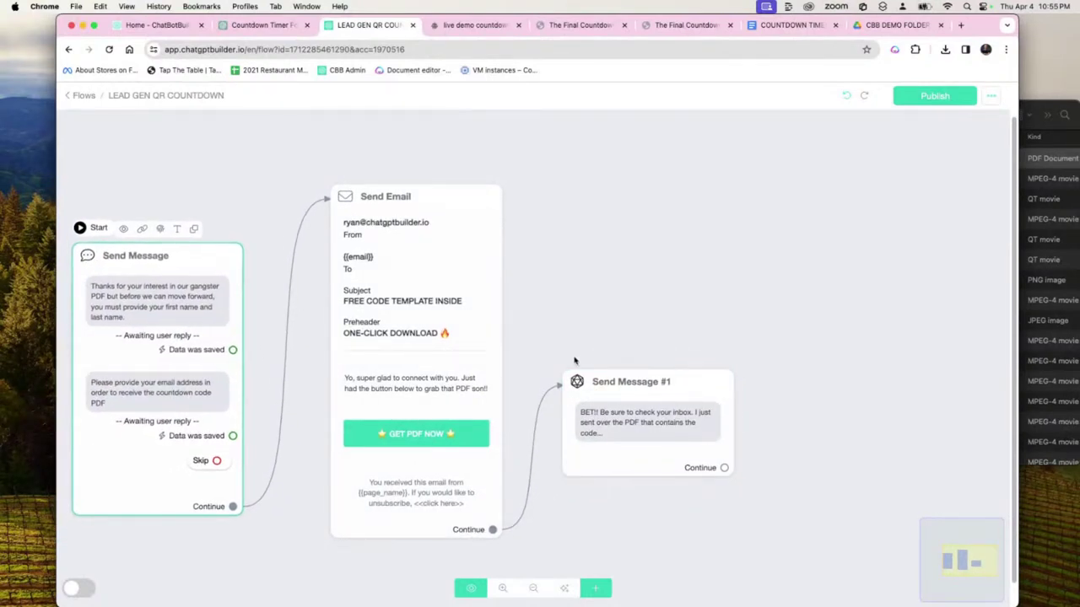
drag(638, 477, 624, 474)
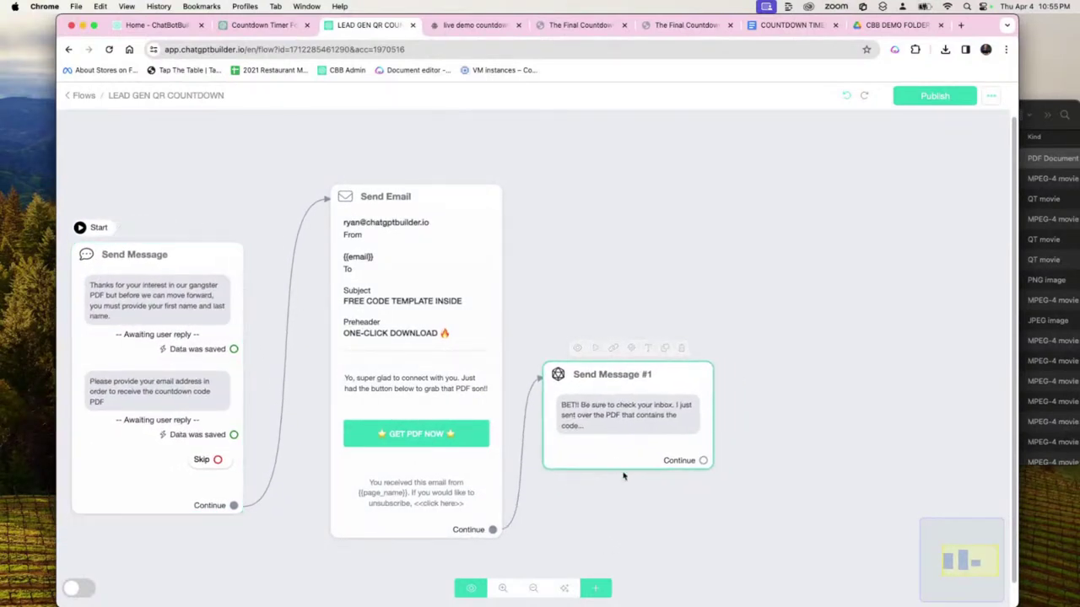
Step: Delete the ⭐ GET PDF NOW ⭐ button from the Send Email step
click(430, 435)
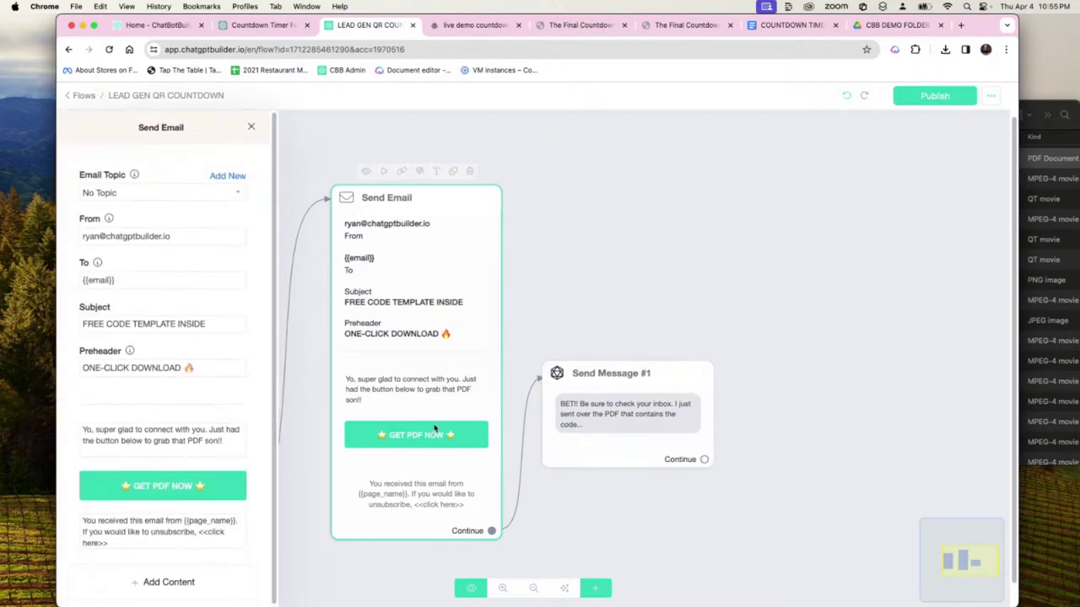
click(430, 435)
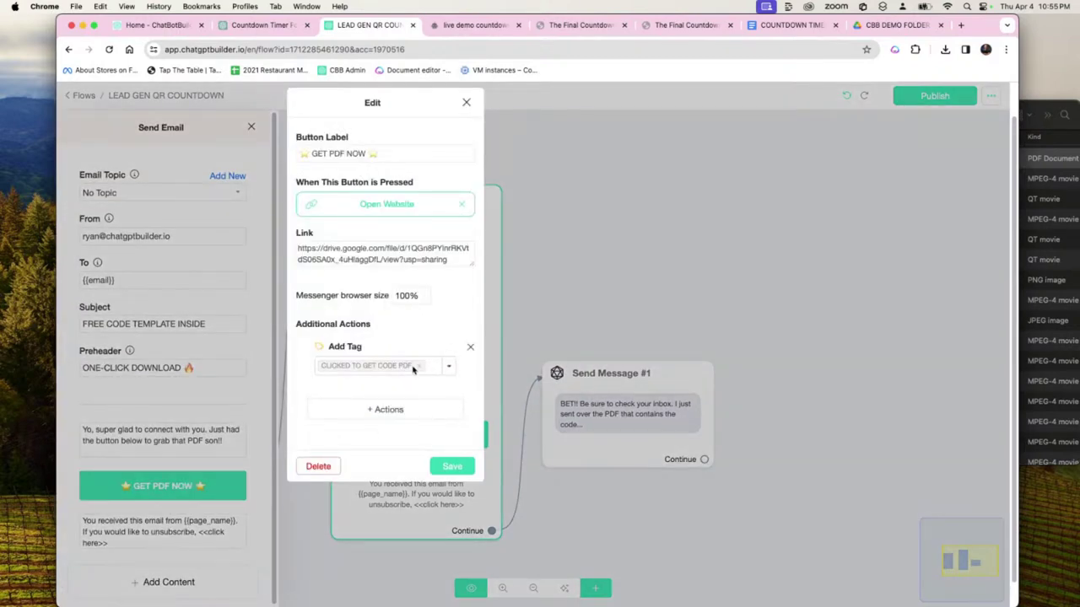
click(338, 469)
click(610, 286)
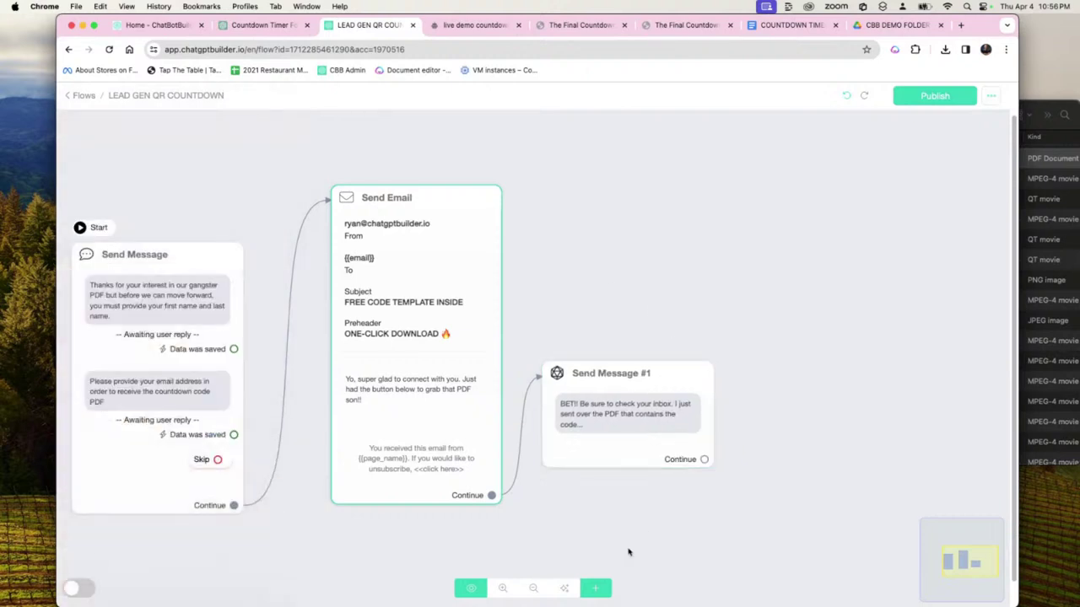
click(596, 588)
click(636, 485)
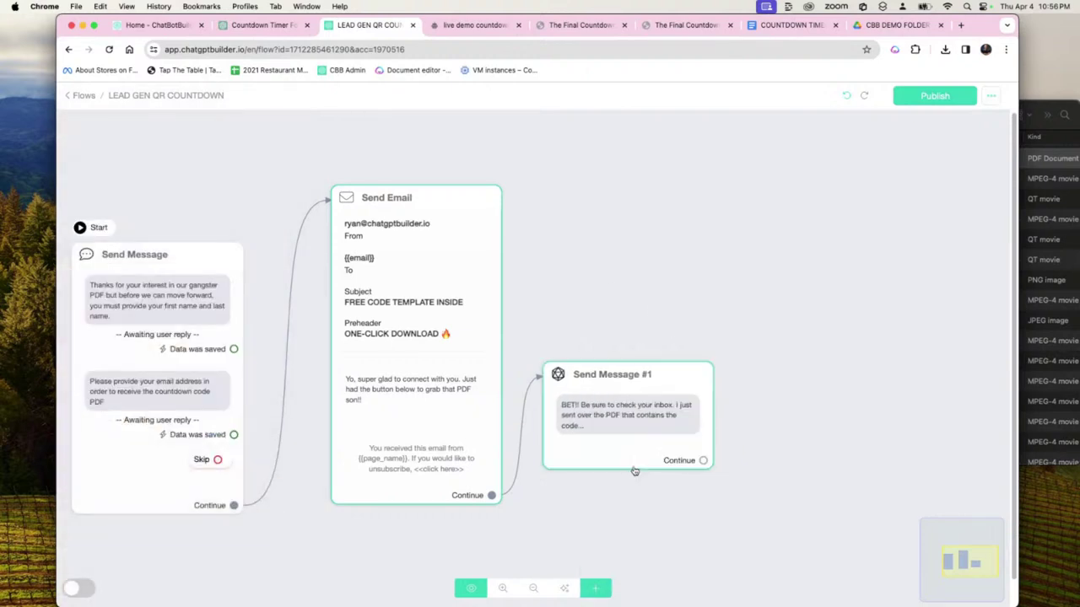
Step: Add a Condition #1 step to the flow and position it
drag(595, 587, 588, 517)
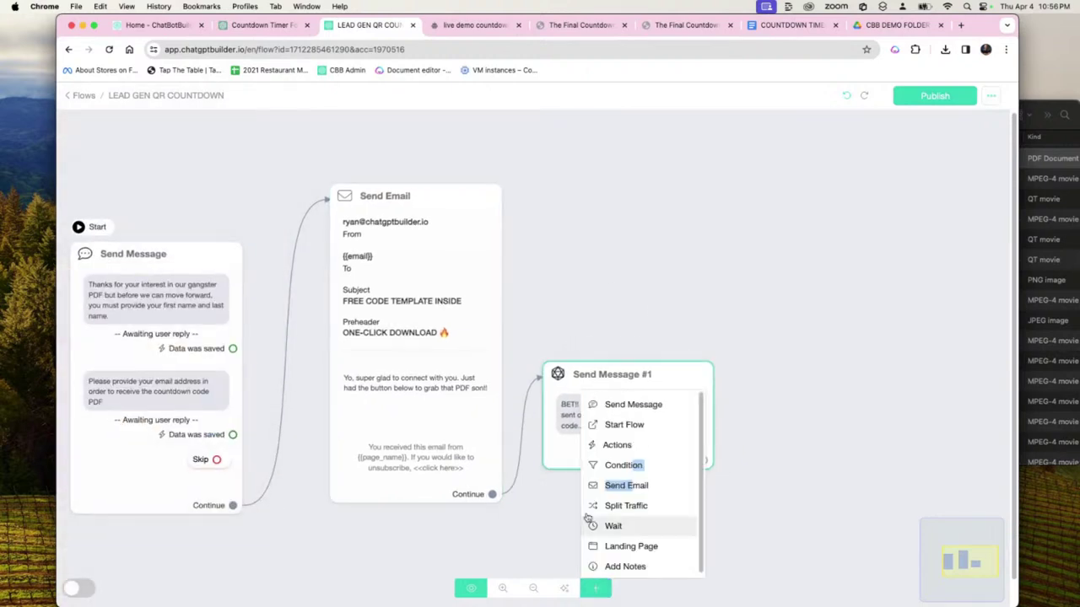
click(623, 465)
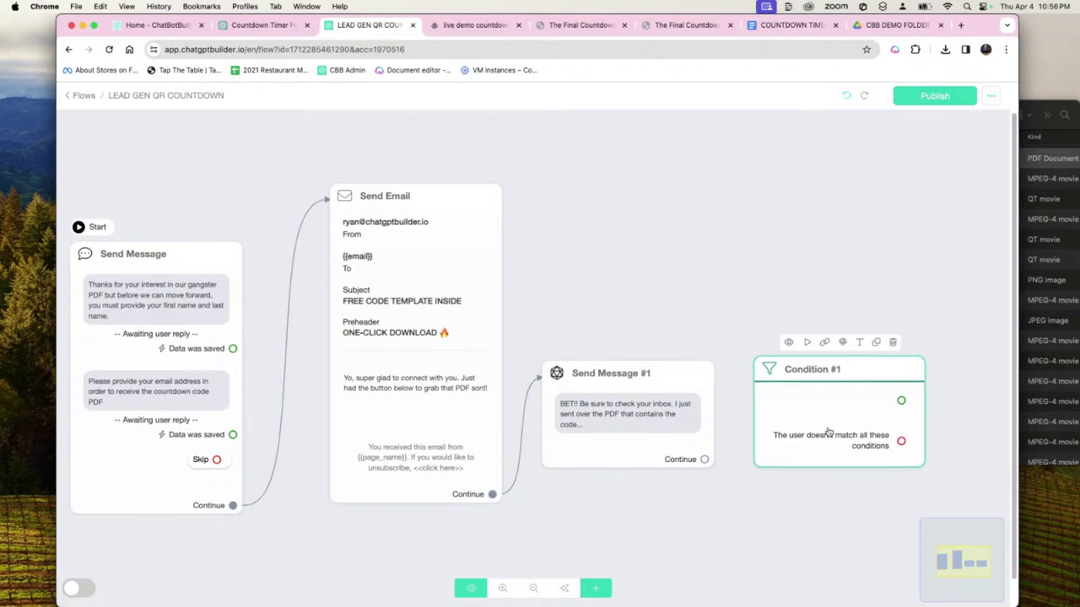
drag(725, 503, 596, 453)
drag(635, 365, 644, 367)
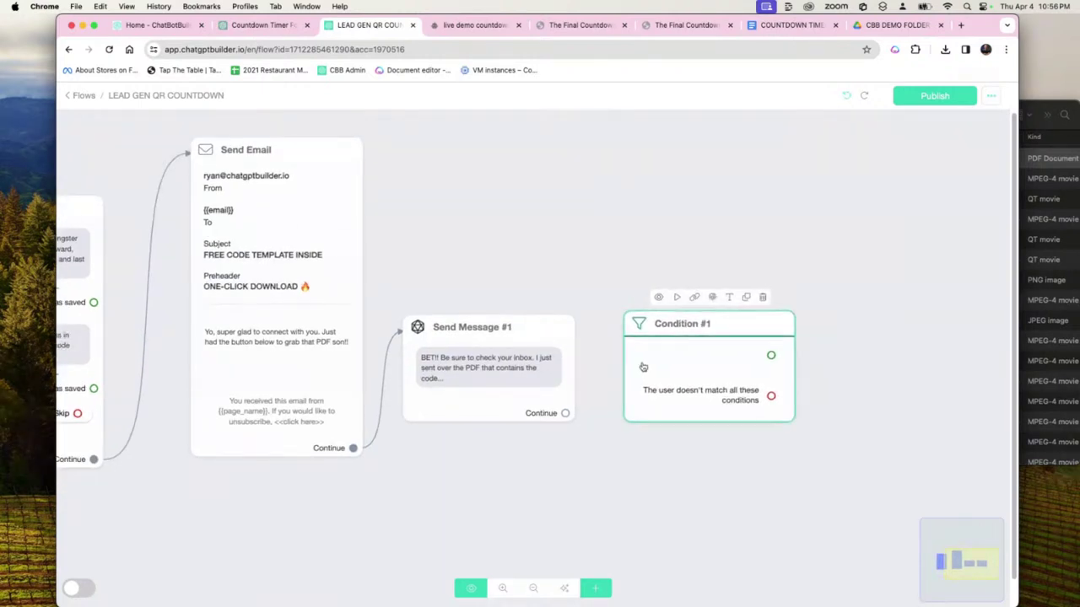
Step: Add a Wait step of 5 Minutes and place it right after Send Message #1
click(596, 588)
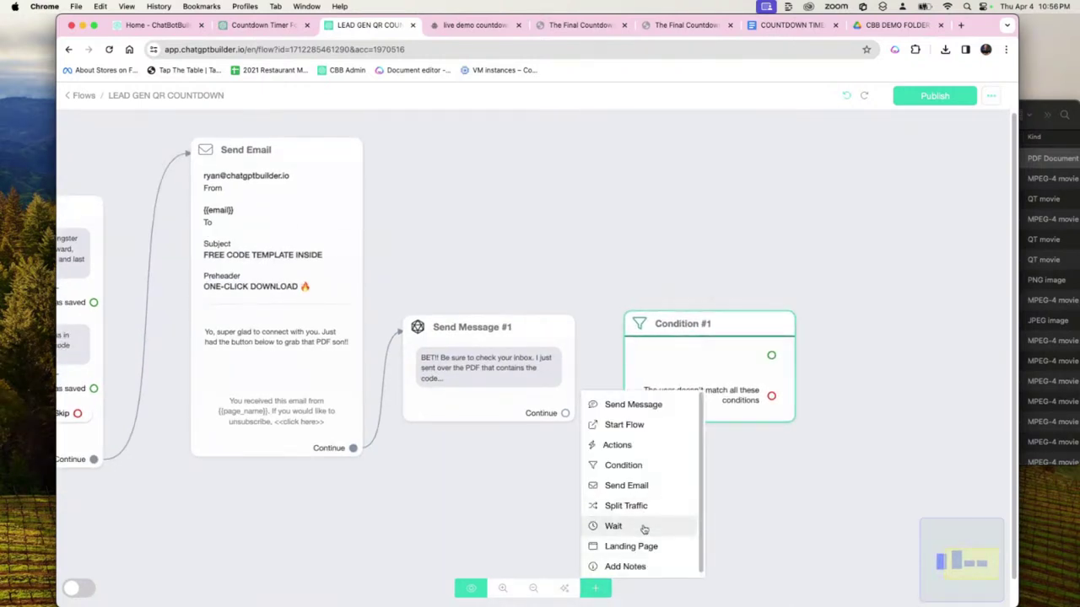
click(644, 527)
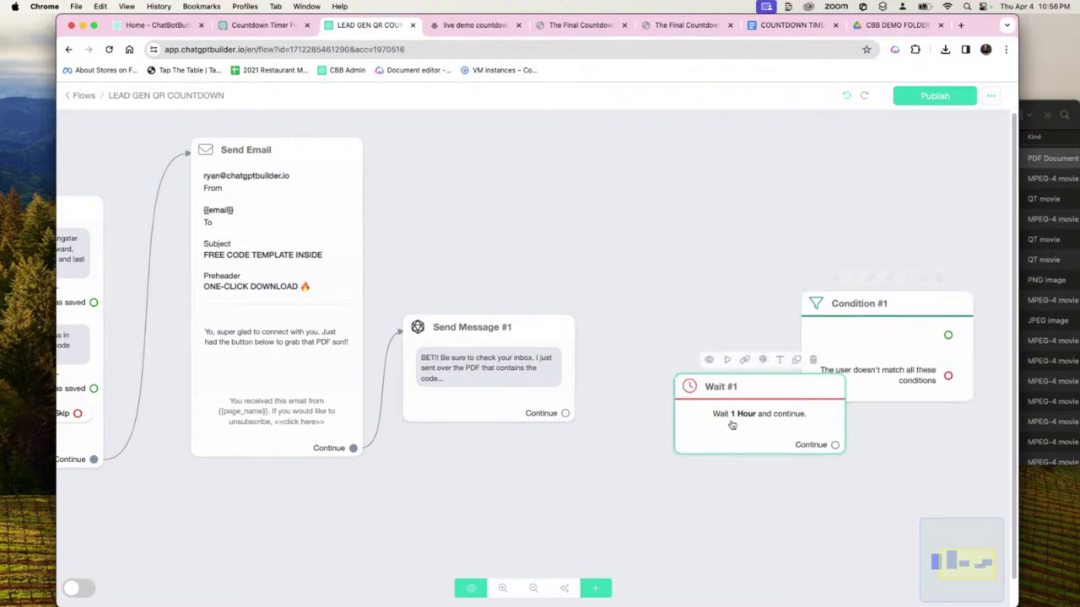
click(731, 425)
click(241, 210)
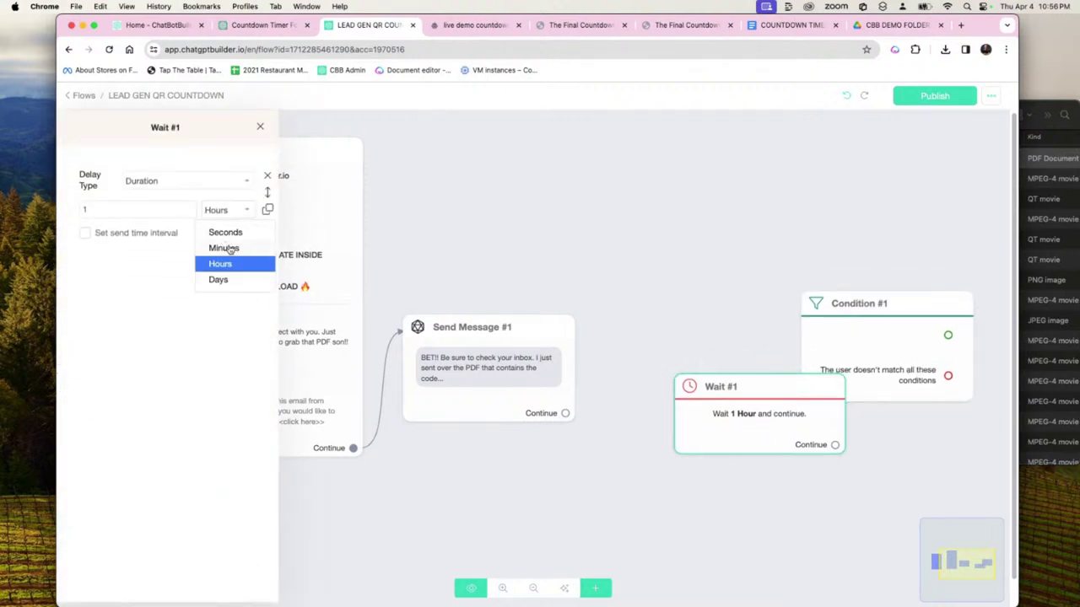
key(Escape)
click(233, 212)
click(232, 247)
click(123, 212)
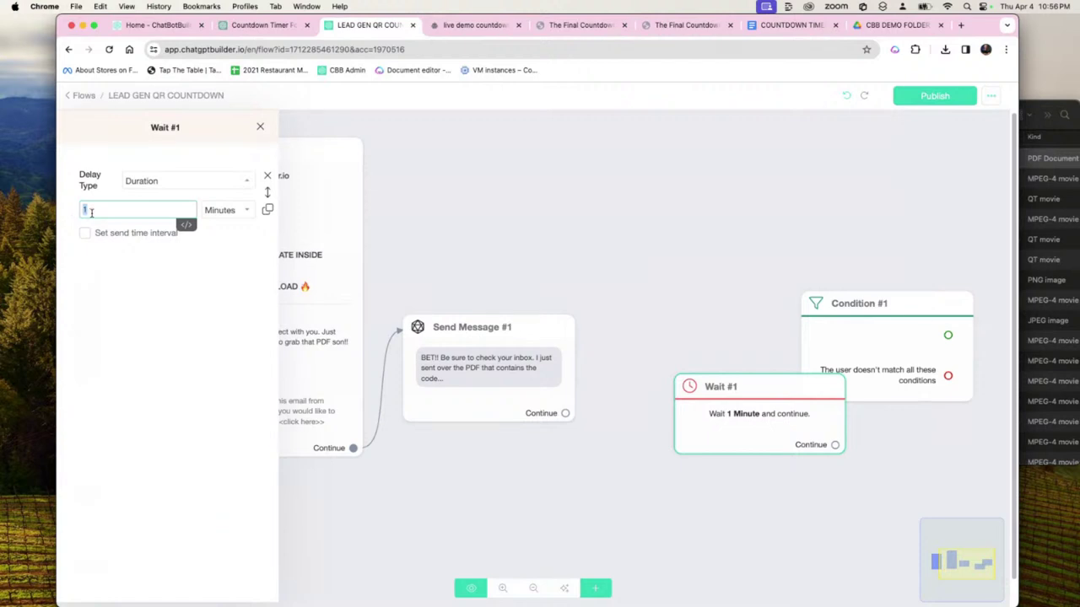
text(5)
click(441, 218)
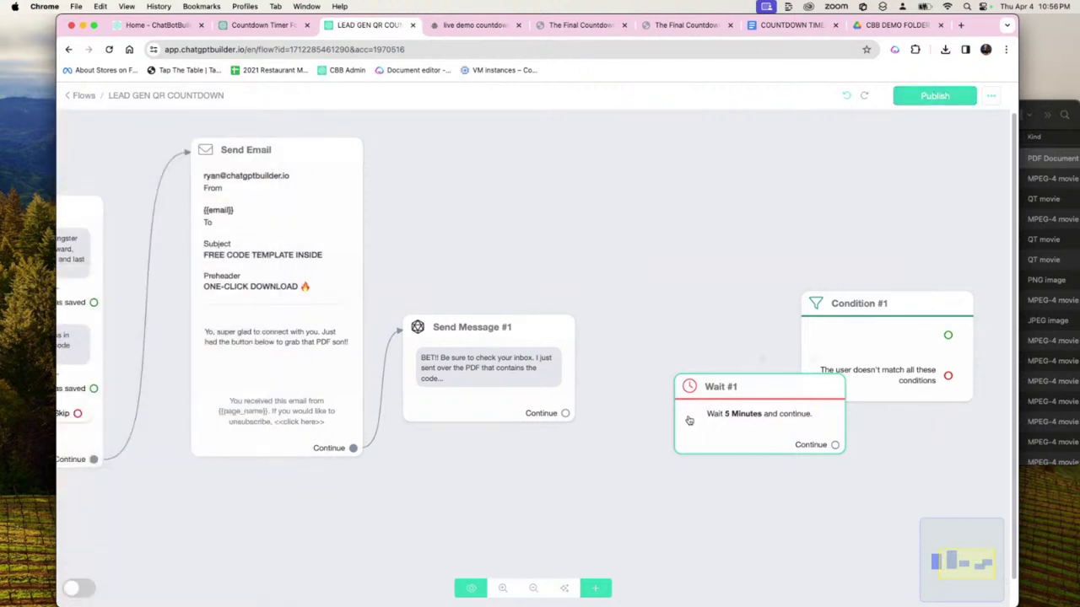
drag(689, 420, 623, 397)
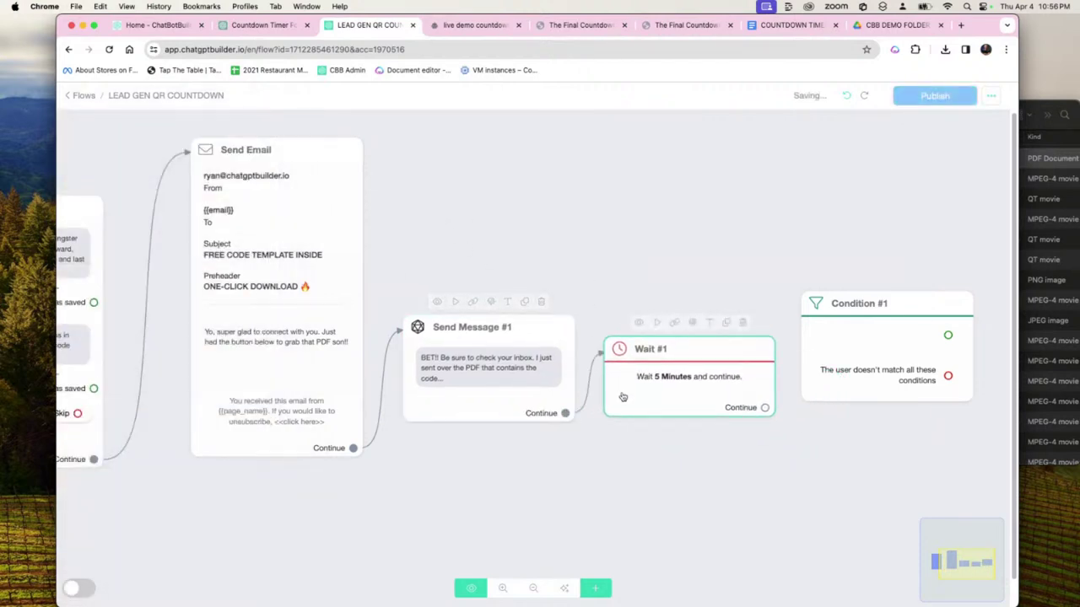
scroll(700, 379, right, 5)
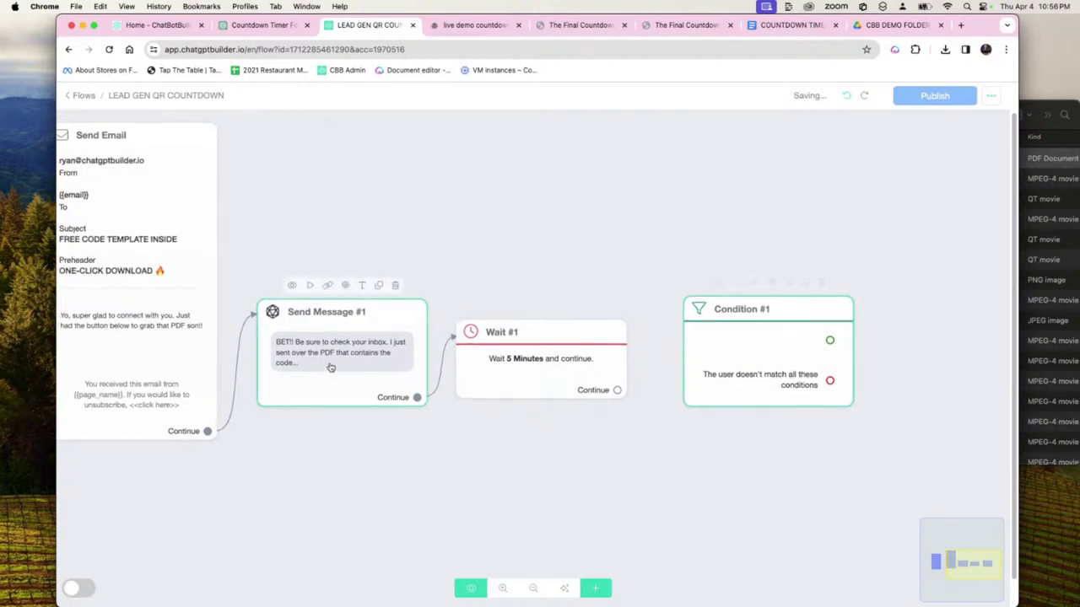
click(574, 373)
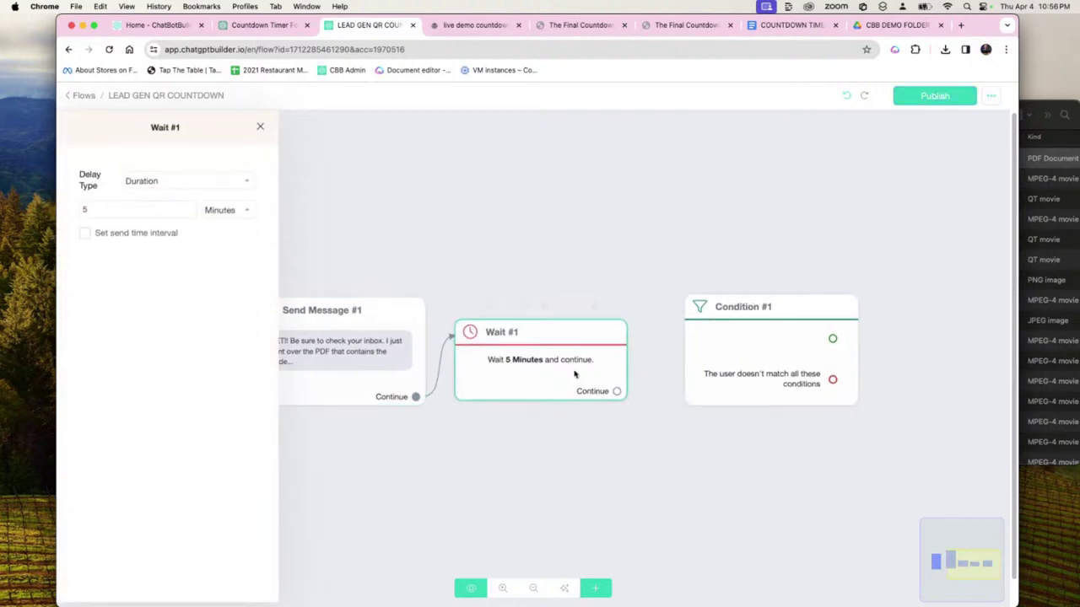
Step: Connect Wait #1 to Condition #1 and make it check for the tag CLICKED TO GET CODE PDF
click(578, 419)
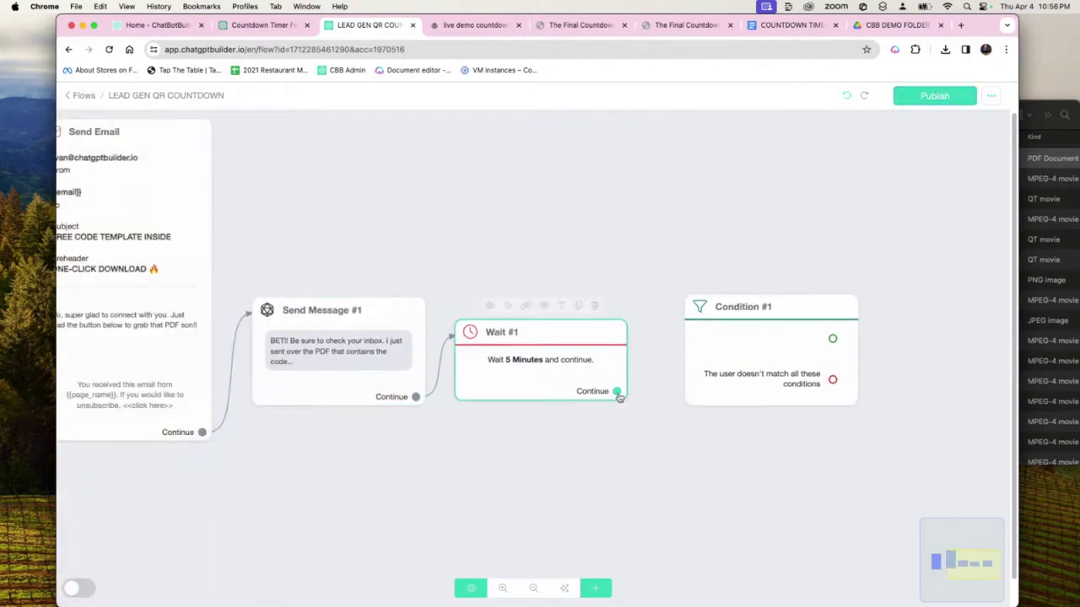
drag(616, 391, 690, 378)
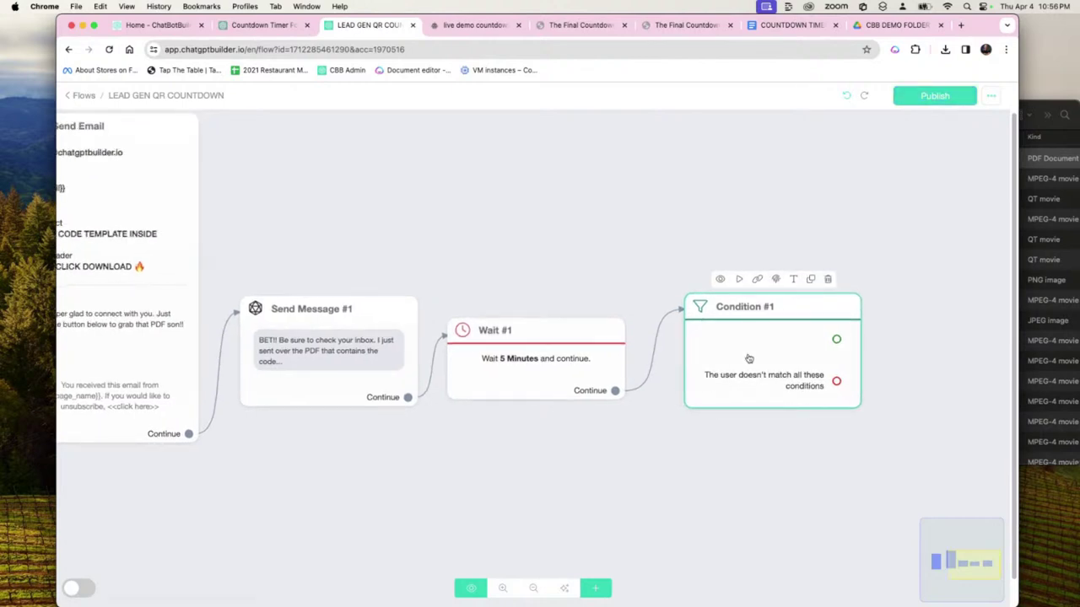
click(748, 358)
click(205, 233)
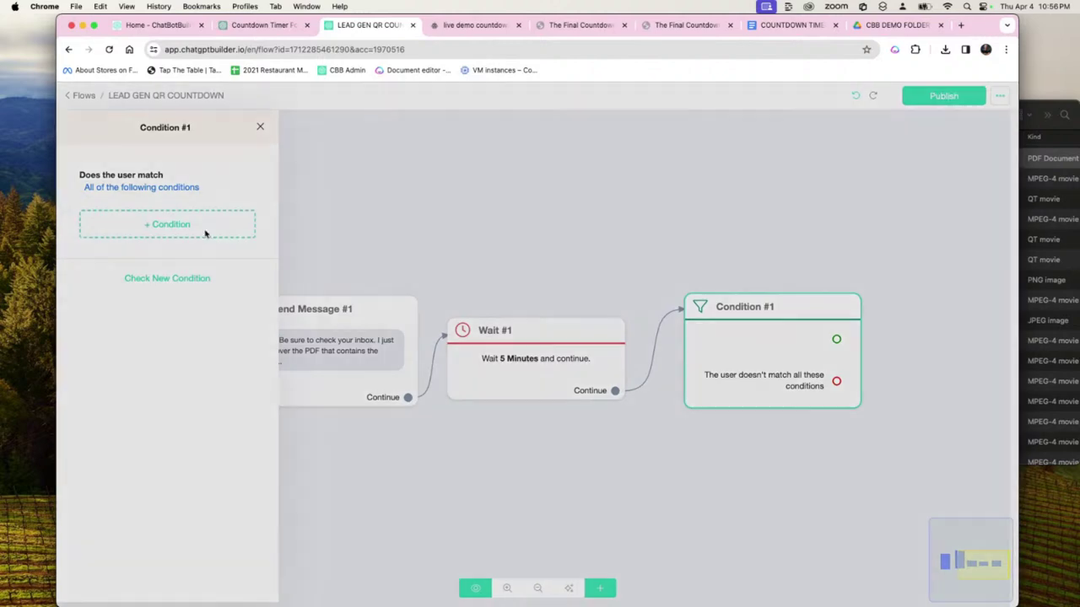
click(368, 130)
text(tag)
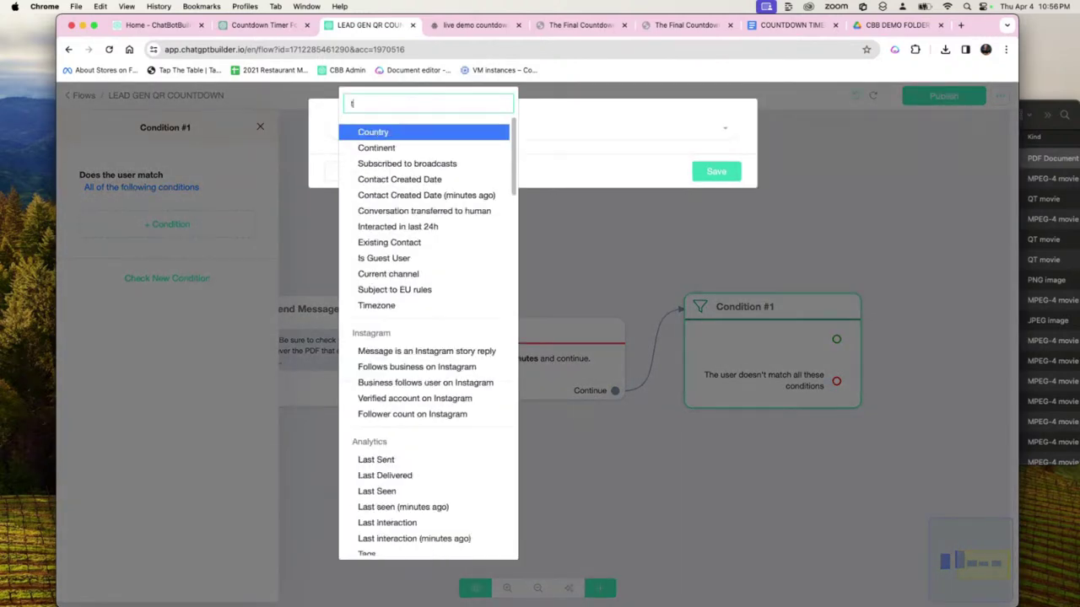
click(366, 304)
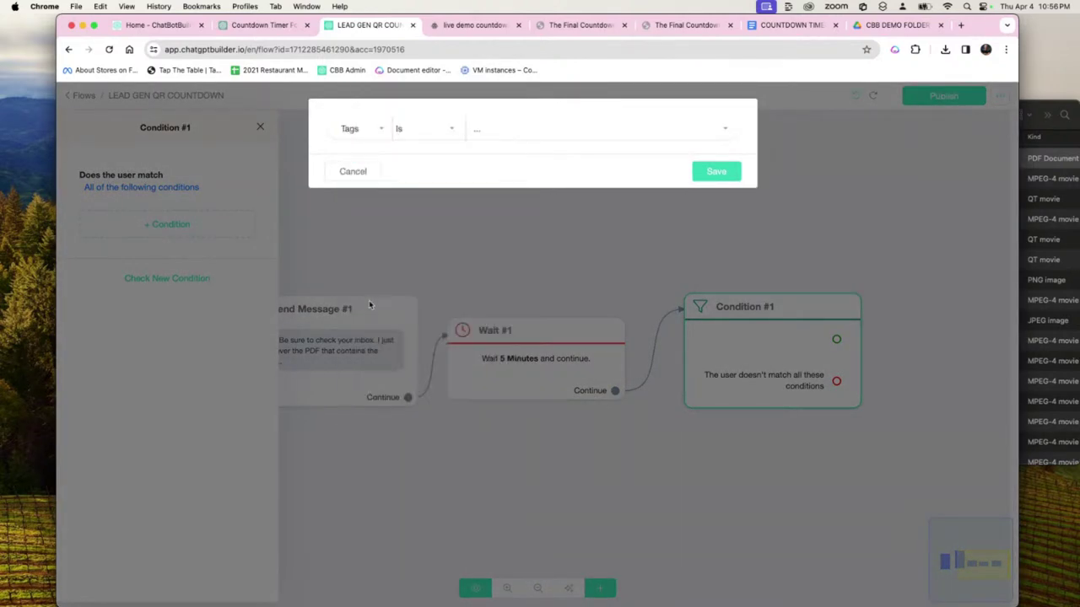
click(550, 132)
text(click)
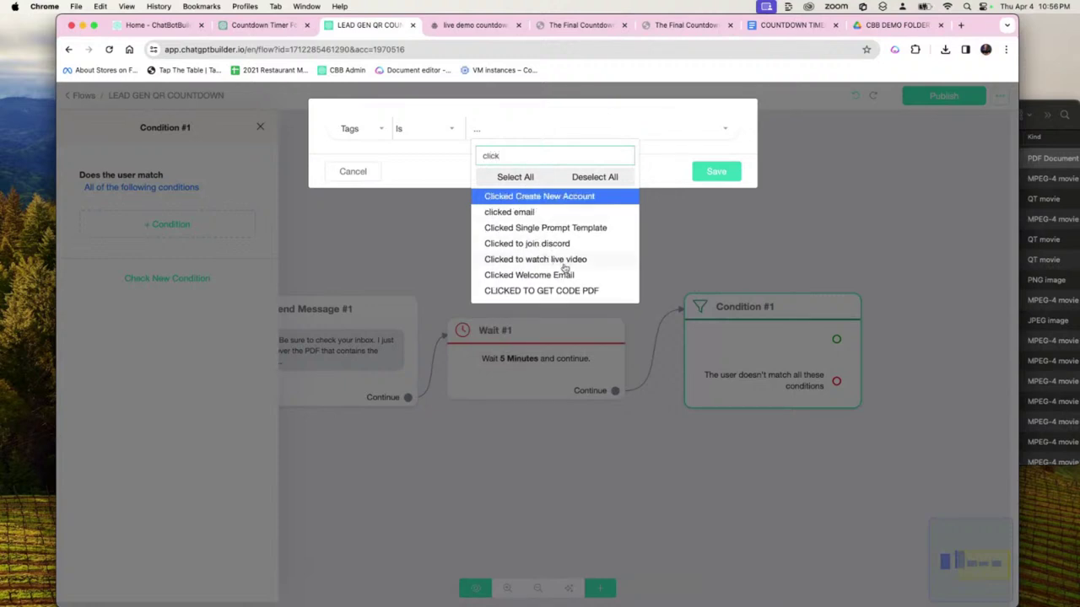
click(592, 292)
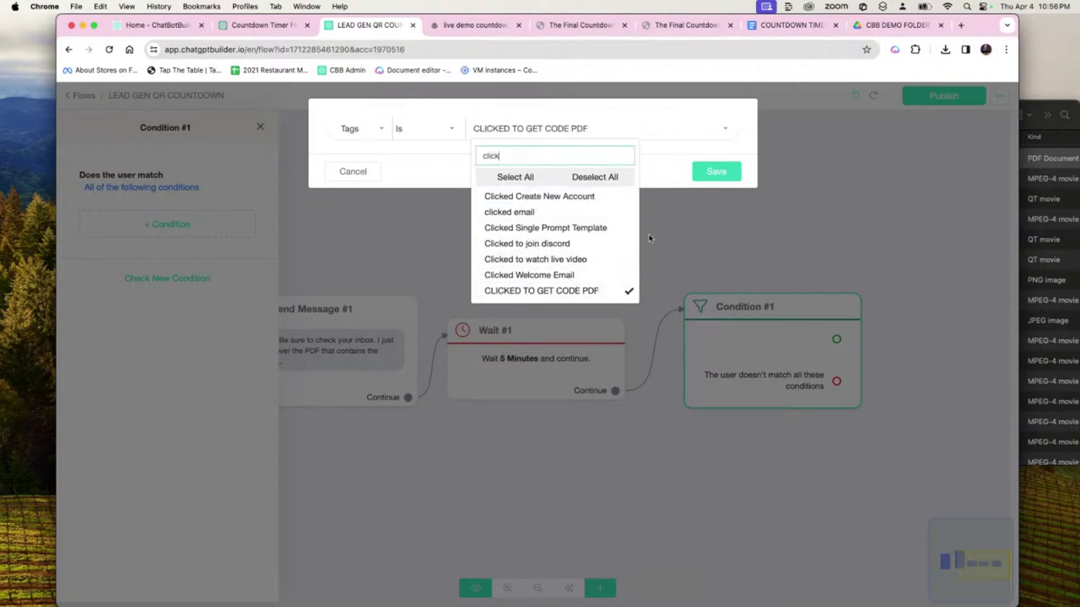
click(722, 174)
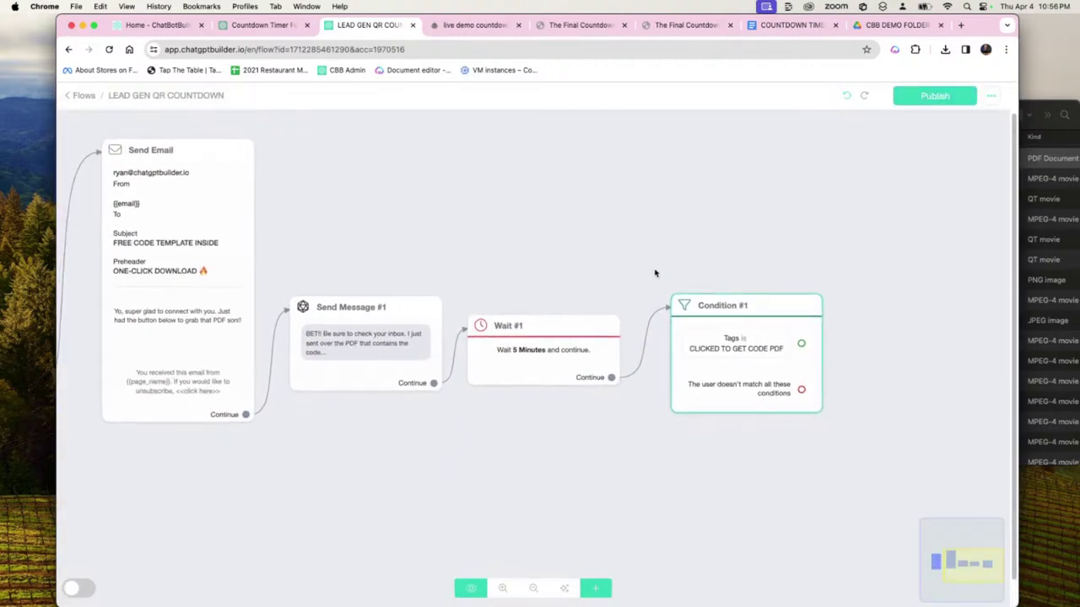
Step: Review Send Message #1, Wait #1 and Condition #1, then select the Send Email step
drag(656, 273, 718, 286)
click(462, 361)
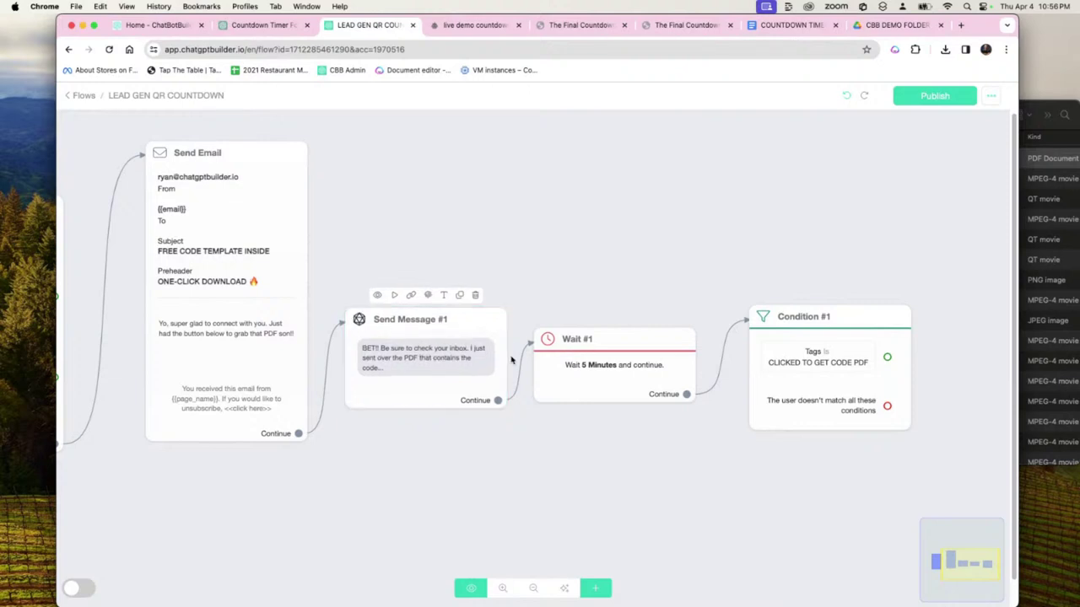
click(559, 358)
click(825, 363)
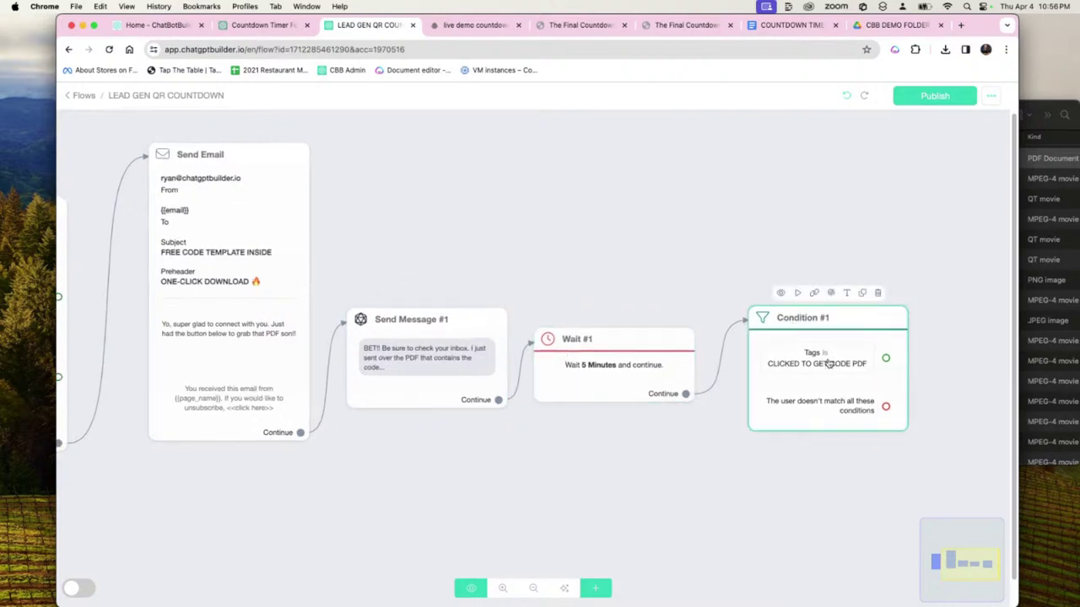
click(284, 335)
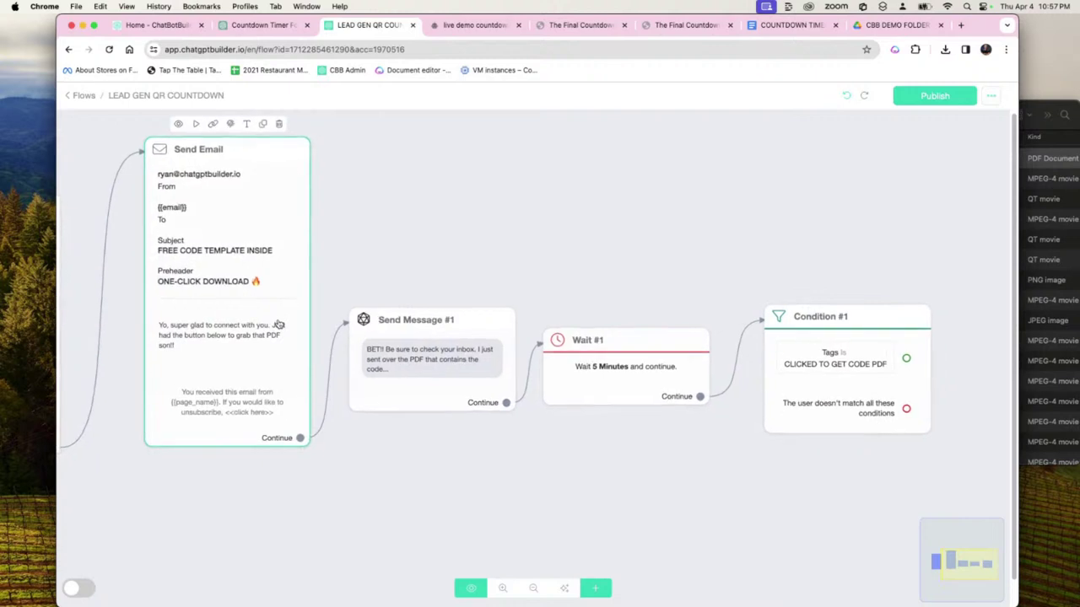
Step: Add a new button to the Send Email node and label it 'Download PDF'
click(278, 320)
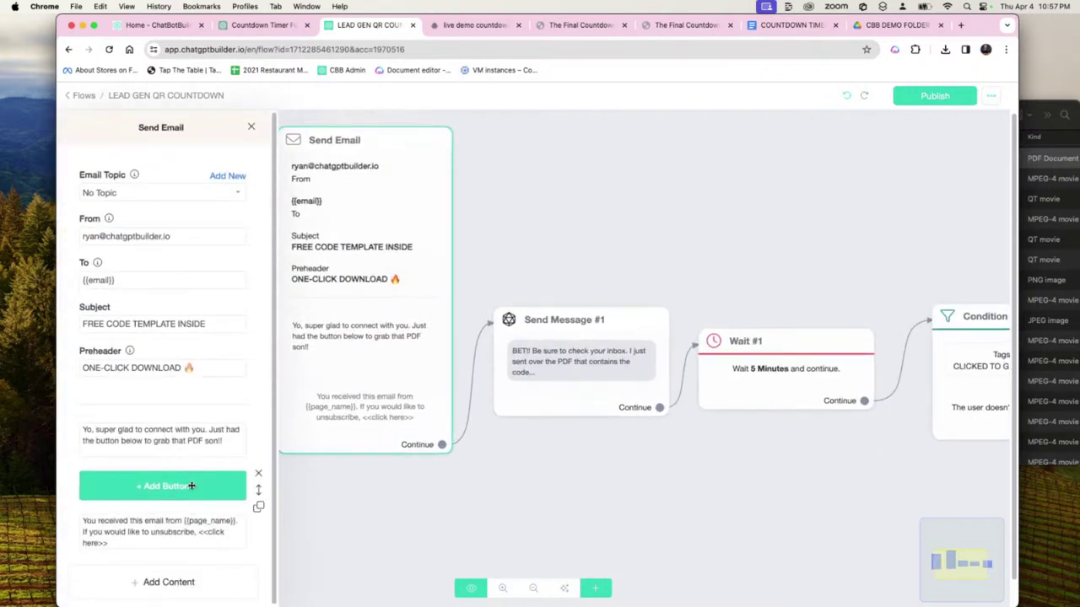
click(192, 485)
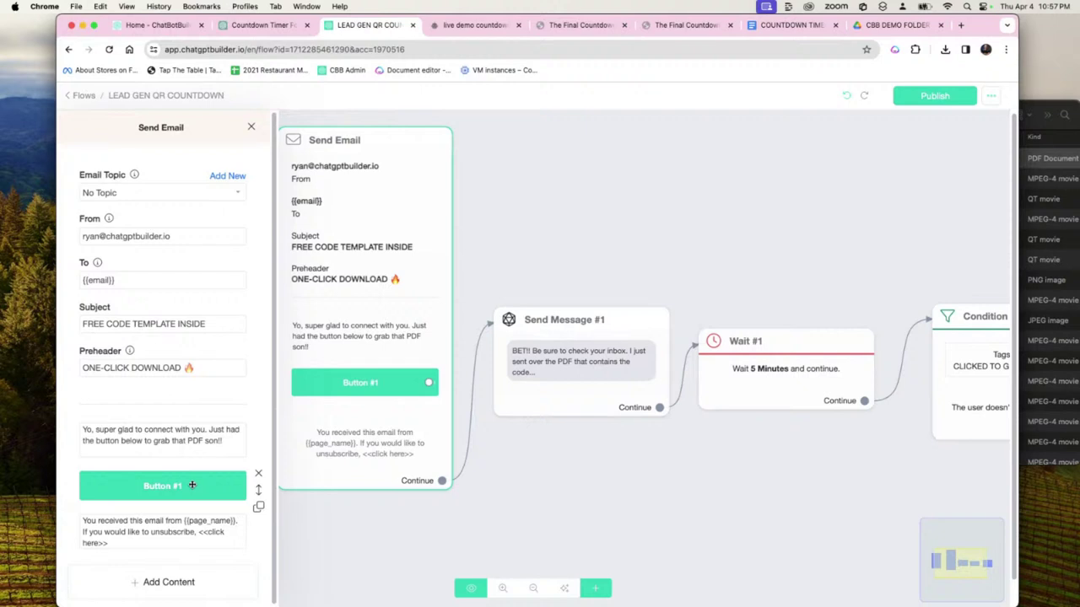
click(191, 485)
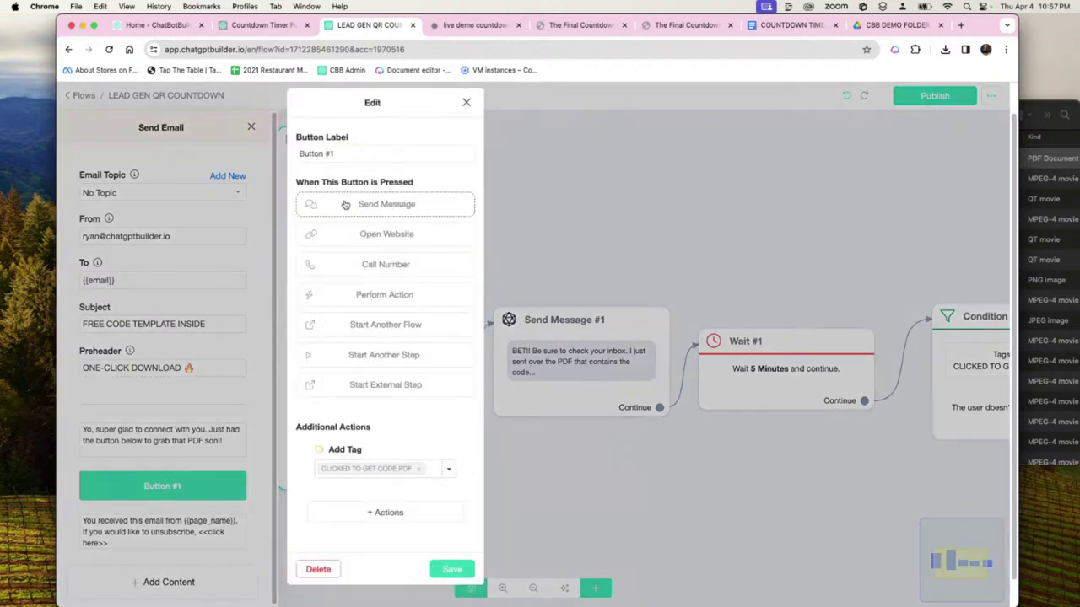
triple_click(358, 154)
text(D)
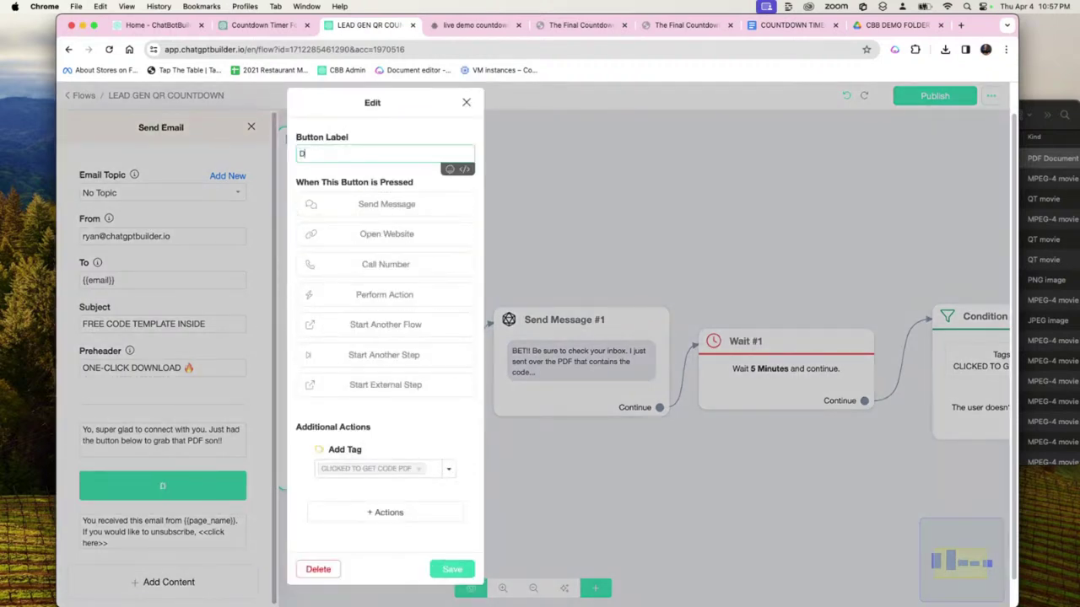
text(ownlo)
text(s)
text(d PDG)
key(BackSpace)
text(F)
Step: Make the button open the PDF's Google Drive link as a website, and save it
click(371, 235)
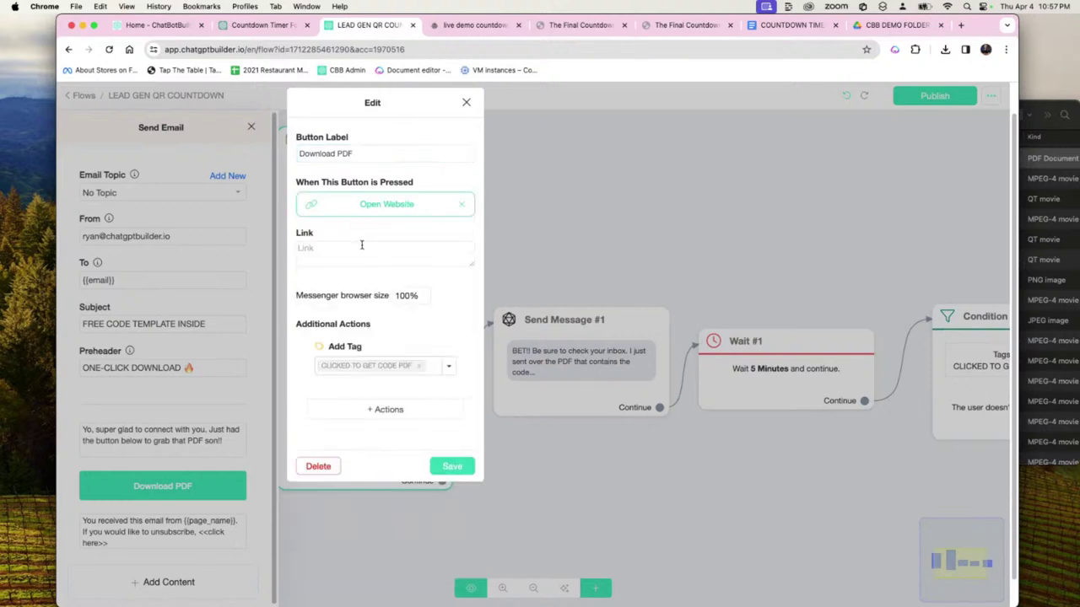
click(447, 465)
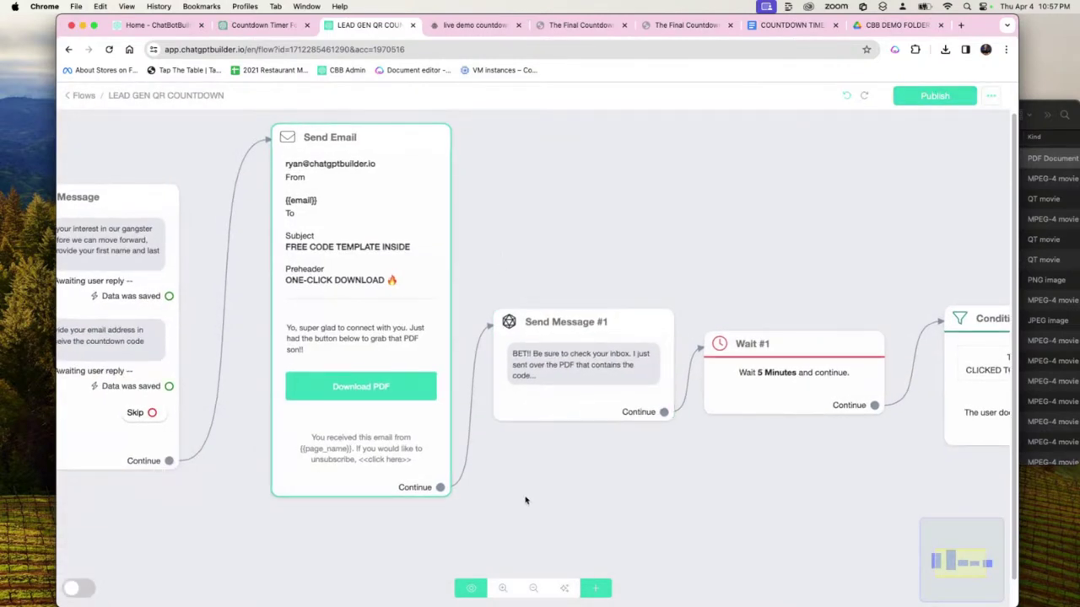
scroll(432, 301, up, 1)
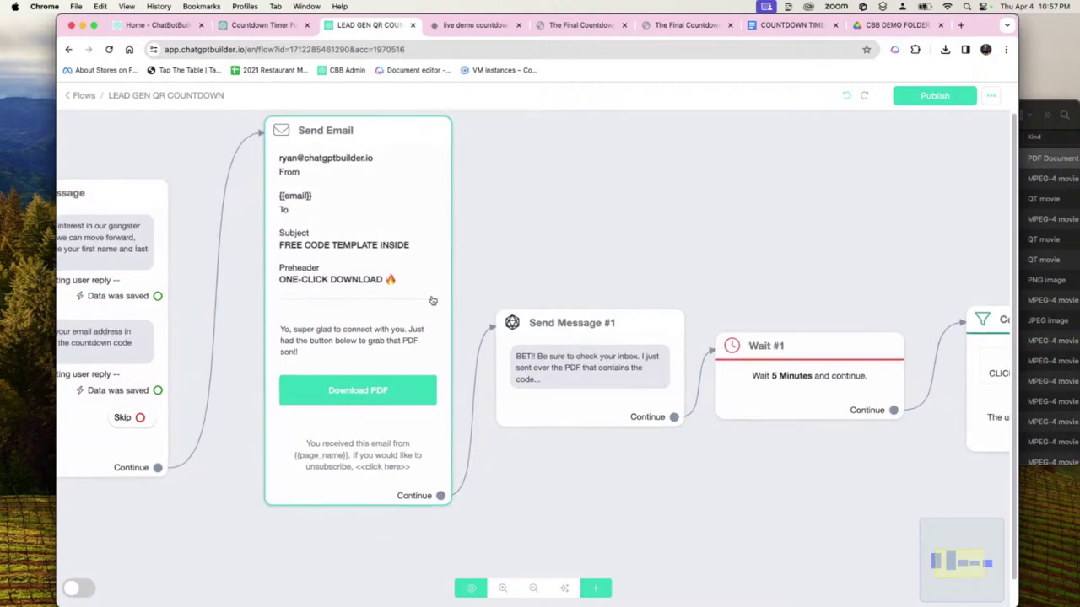
scroll(432, 300, down, 2)
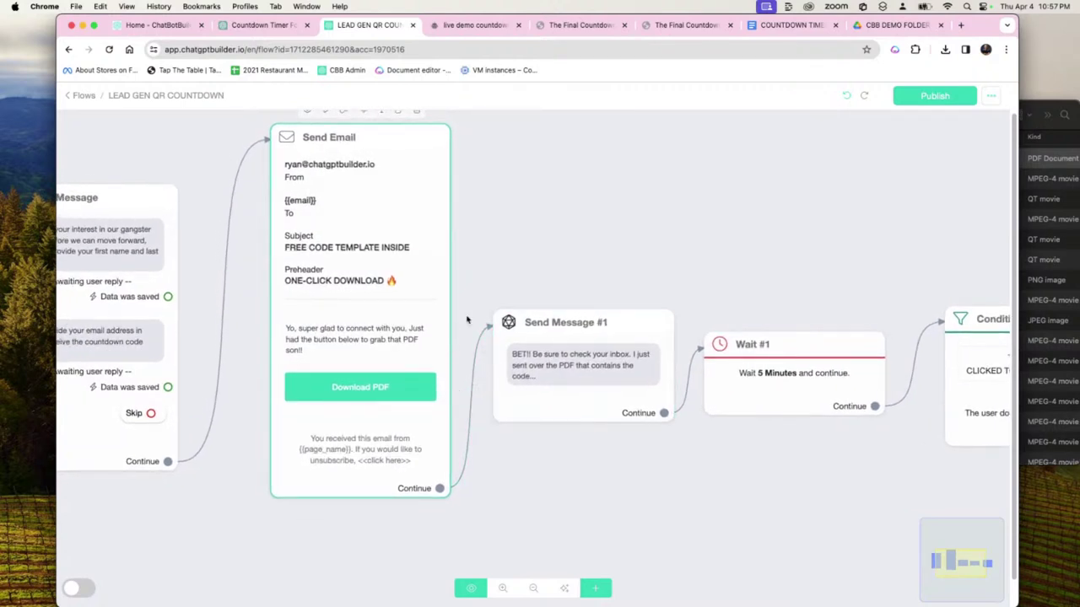
scroll(523, 250, down, 2)
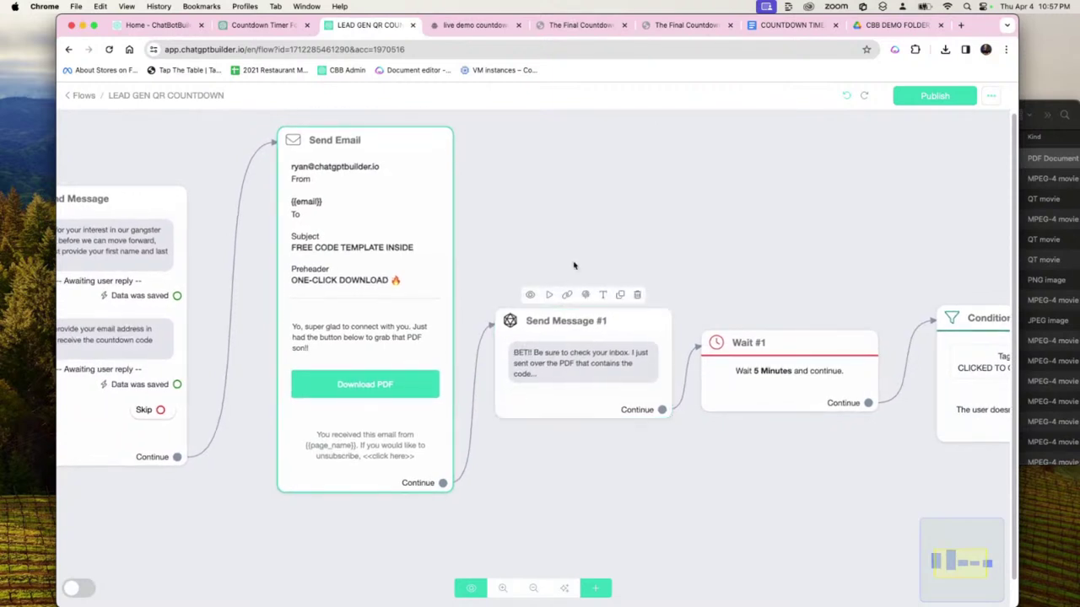
scroll(585, 243, right, 5)
scroll(666, 291, right, 6)
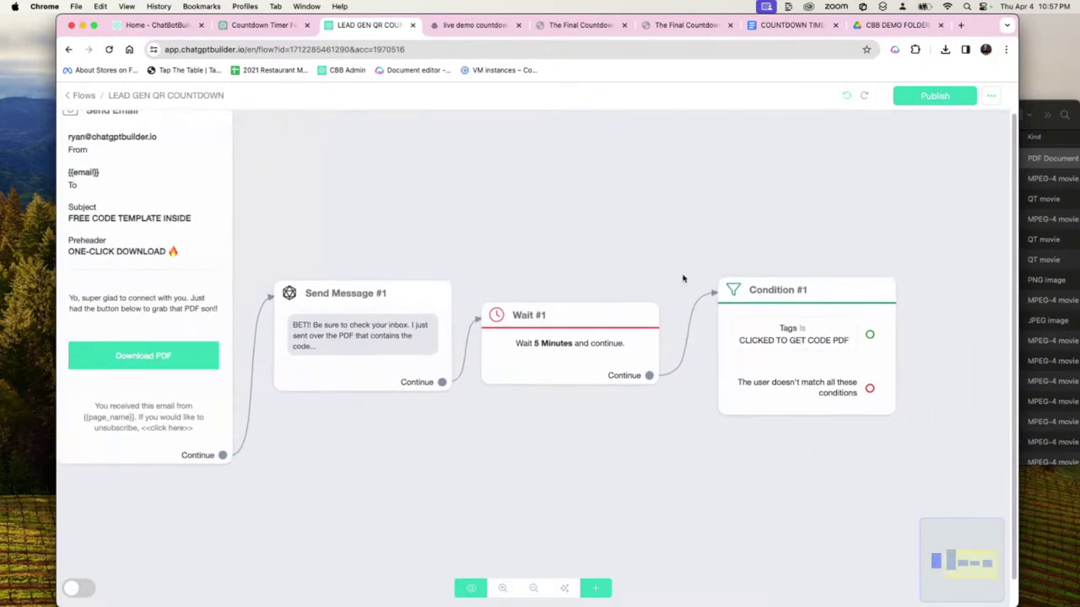
scroll(446, 258, down, 3)
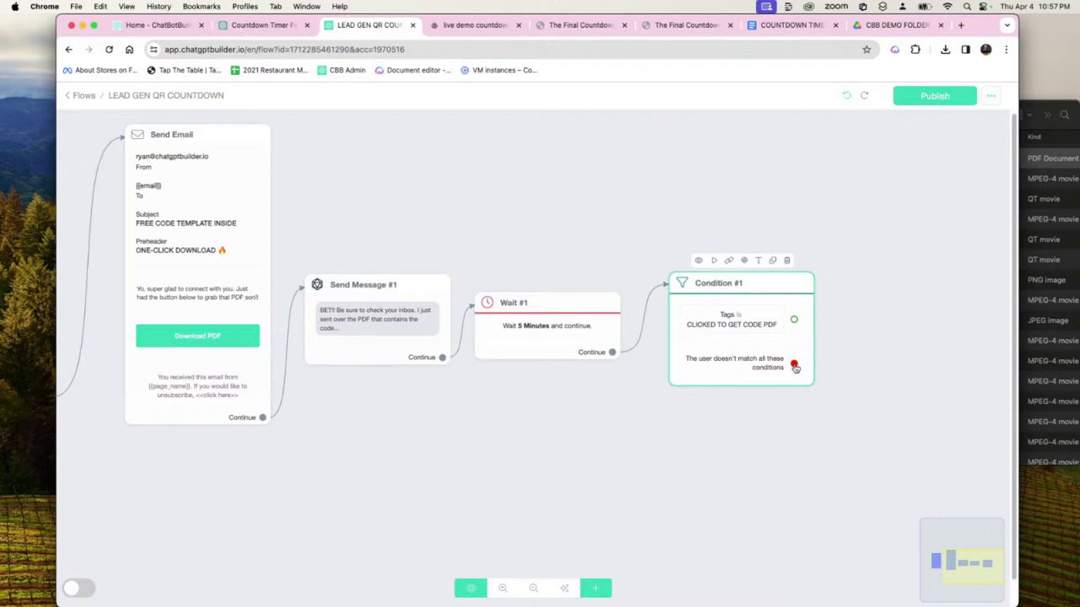
Step: Add Send Message #2 on Condition #1's no-match output as an SMS with a text block
drag(795, 368, 898, 329)
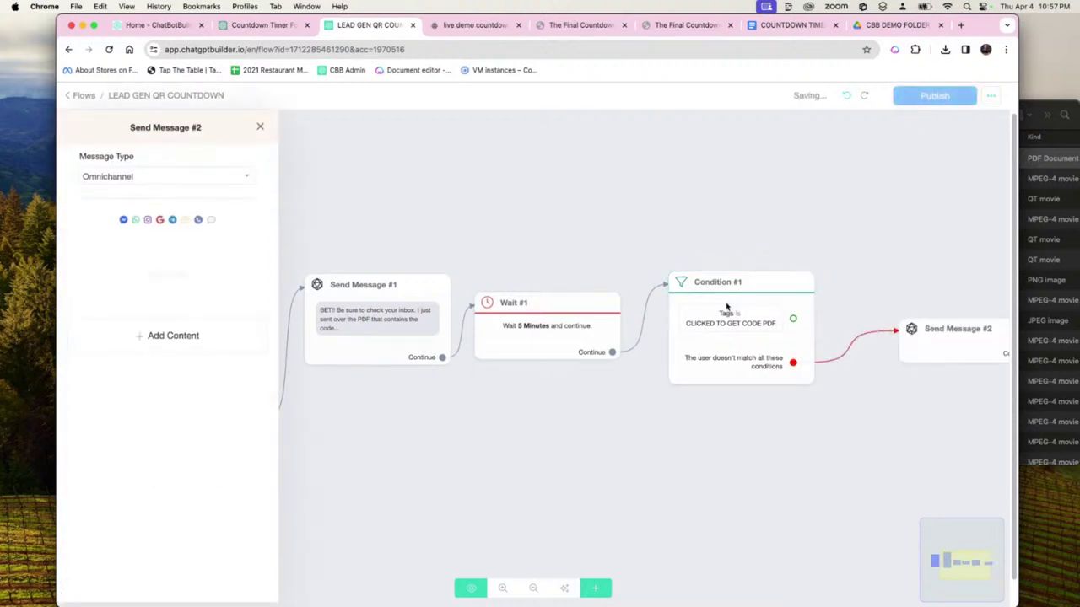
click(241, 179)
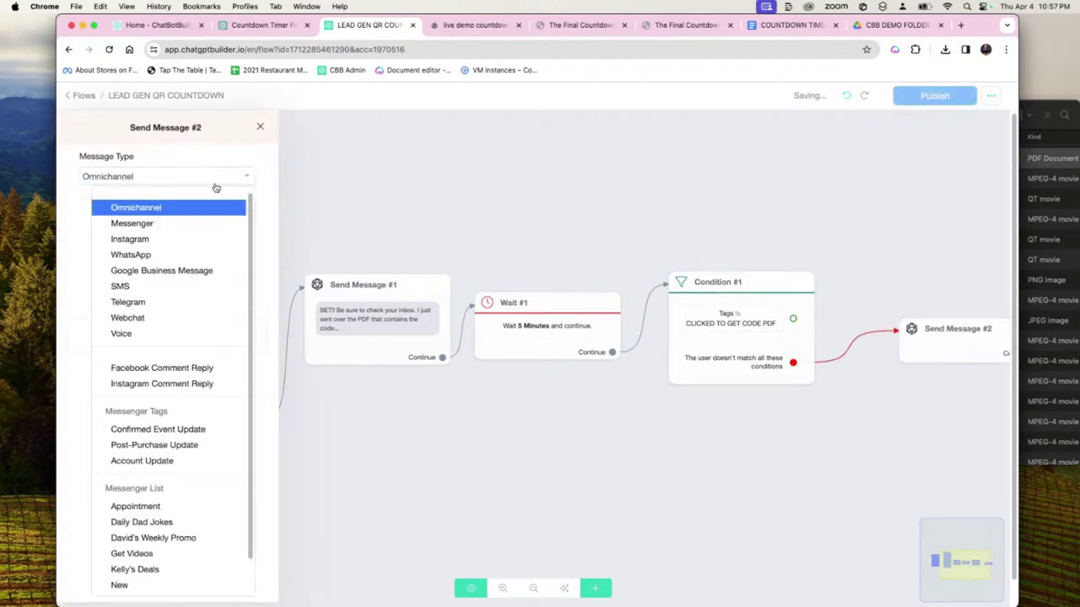
click(172, 285)
click(173, 316)
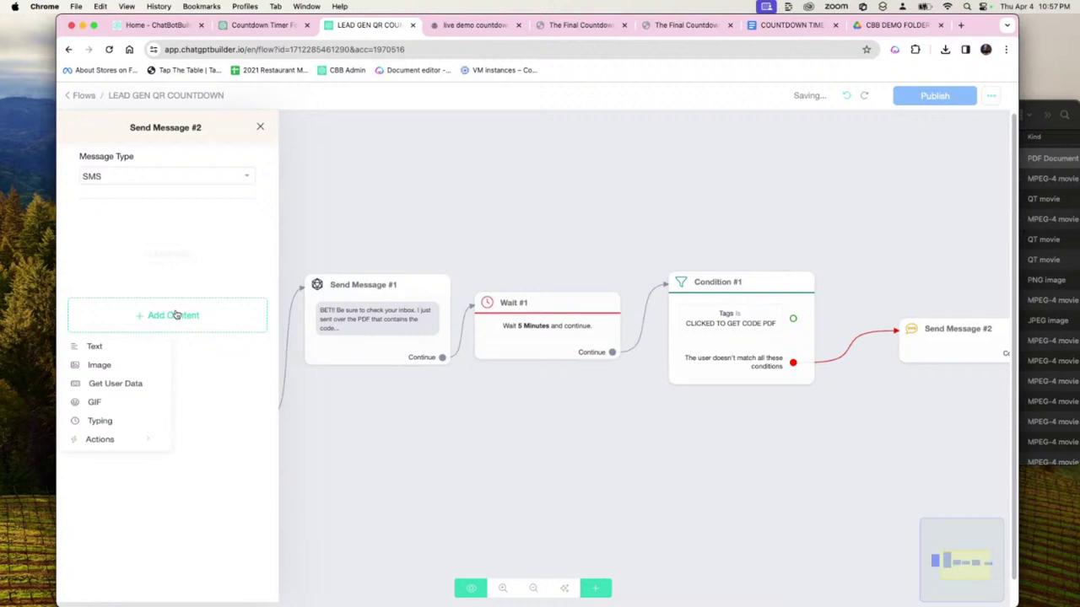
click(135, 349)
Step: Write the SMS 'CBB: Yo {{first_name}} Don't forget to check out that PDF I sent over to your email player.'
click(169, 239)
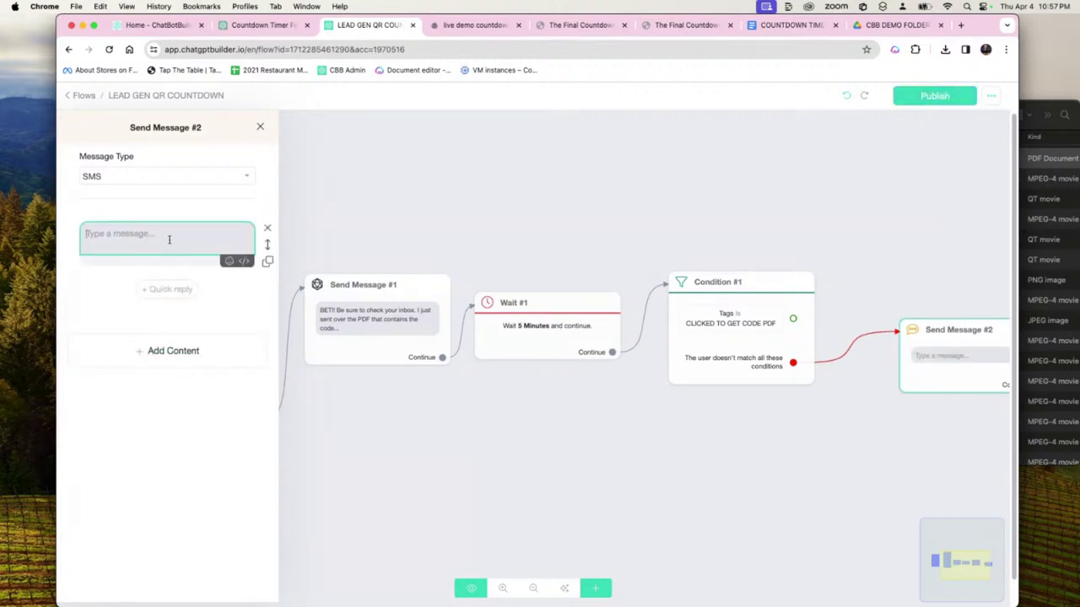
text(CBB)
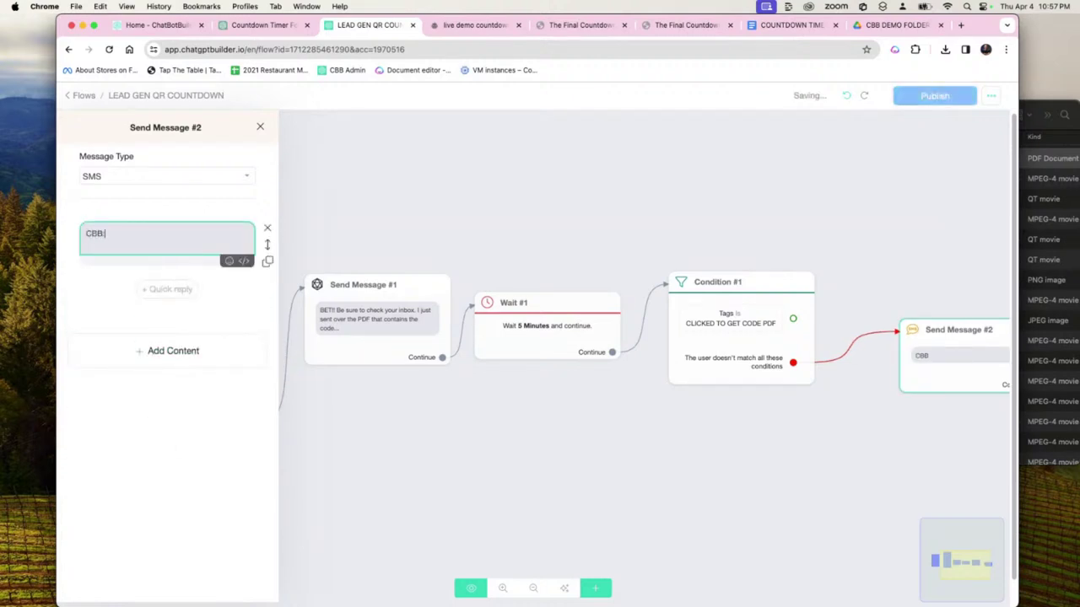
text(: Yo { {fir)
key(Return)
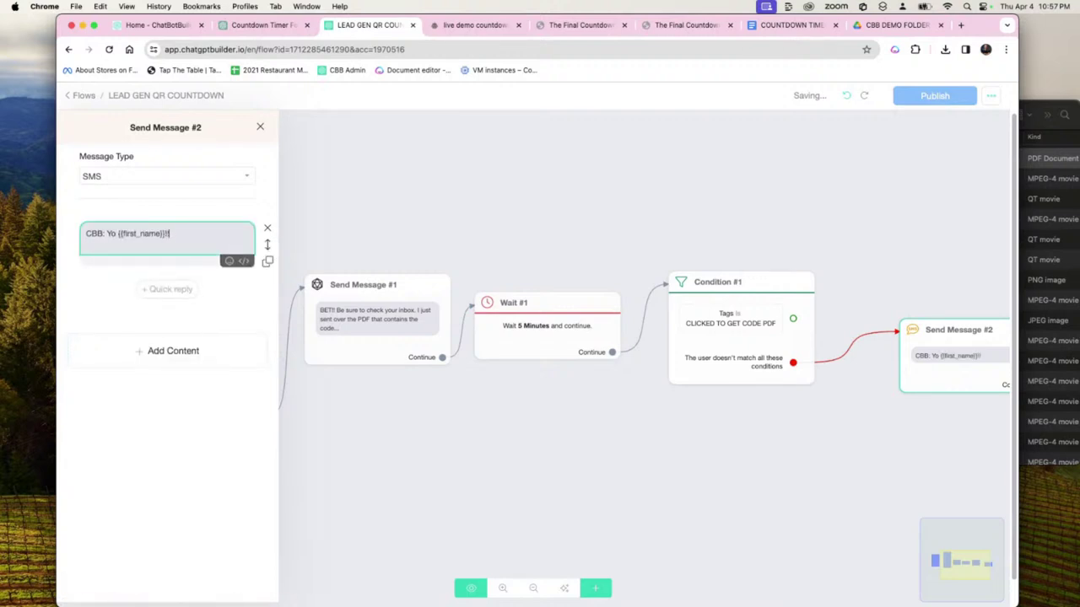
click(172, 245)
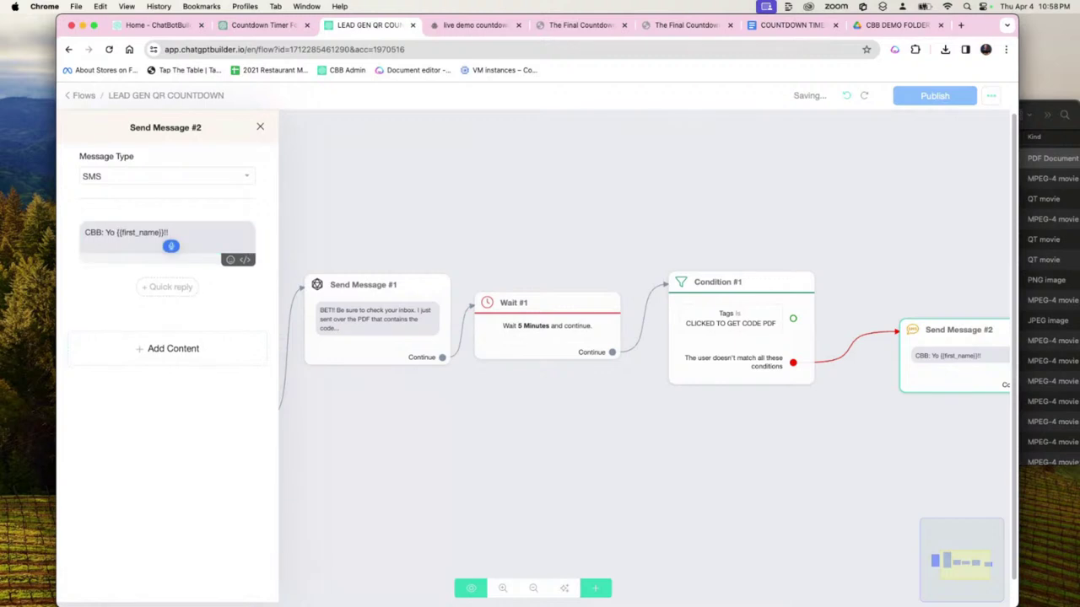
text(Don't forget to check out)
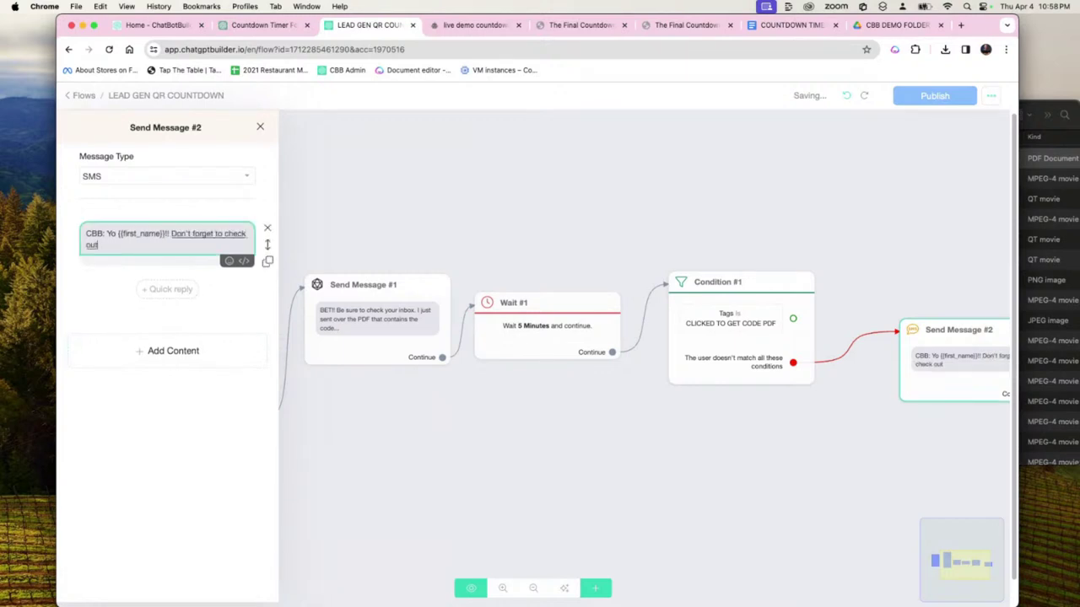
text( that PDF I sent over to your email player)
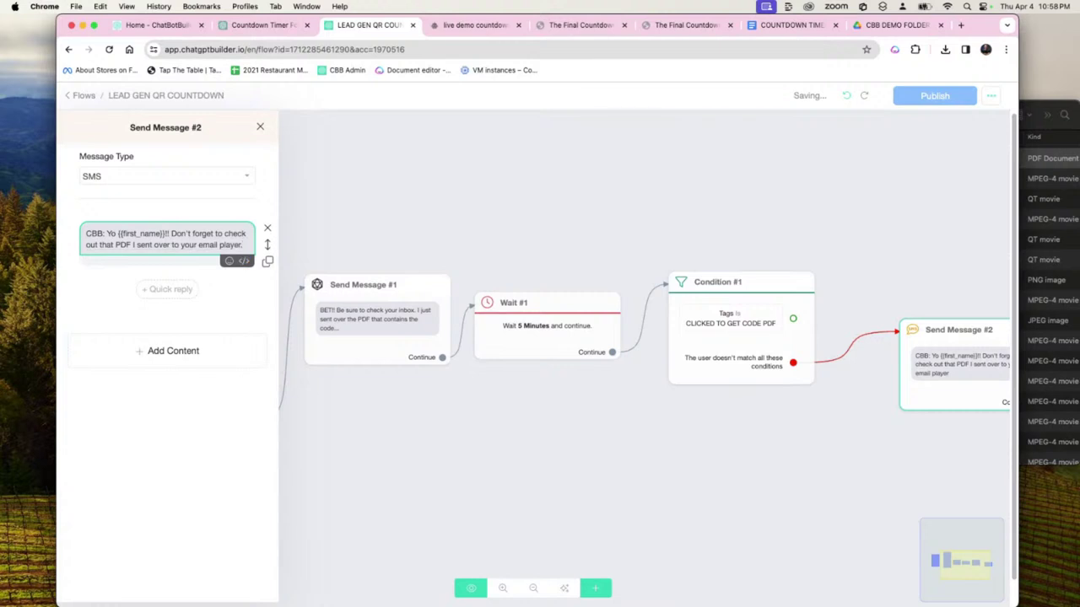
text(.)
click(260, 128)
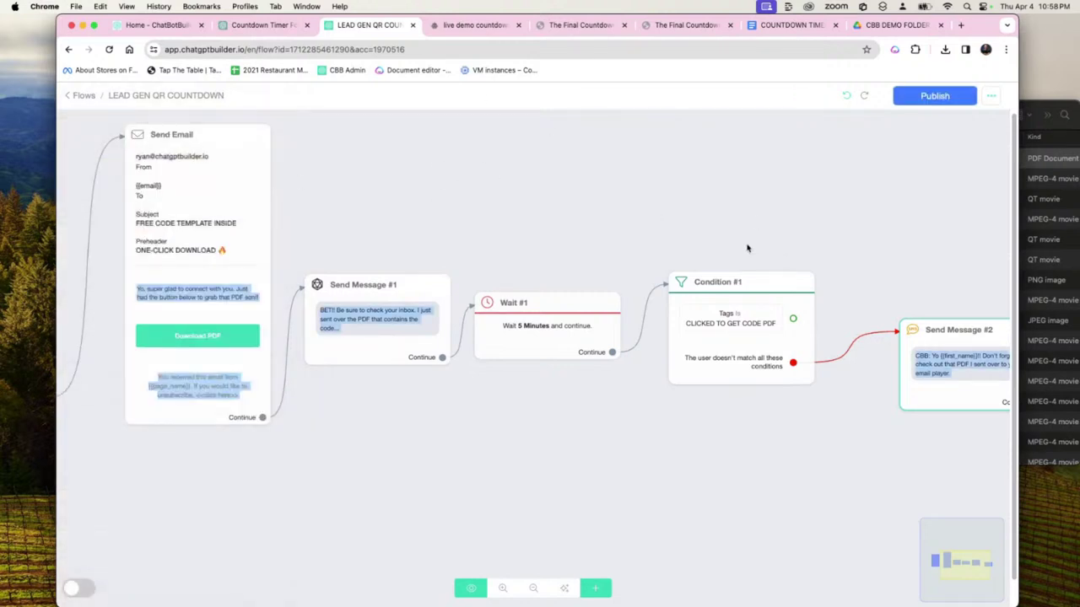
Step: Place Send Message #2 beside the condition, auto-organize the flow, and publish it
drag(946, 346, 924, 324)
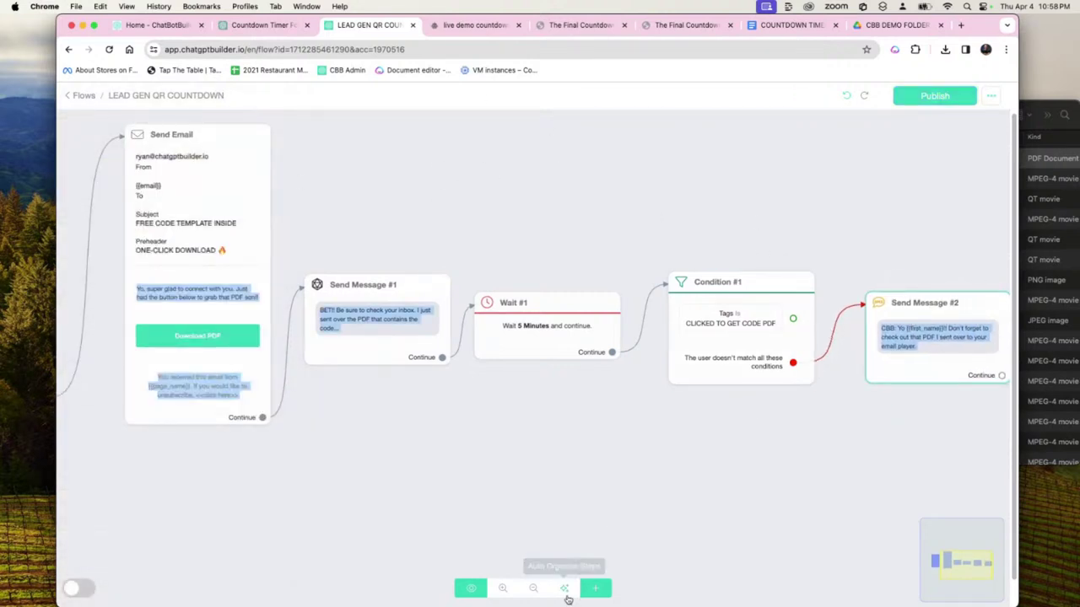
click(565, 587)
click(934, 94)
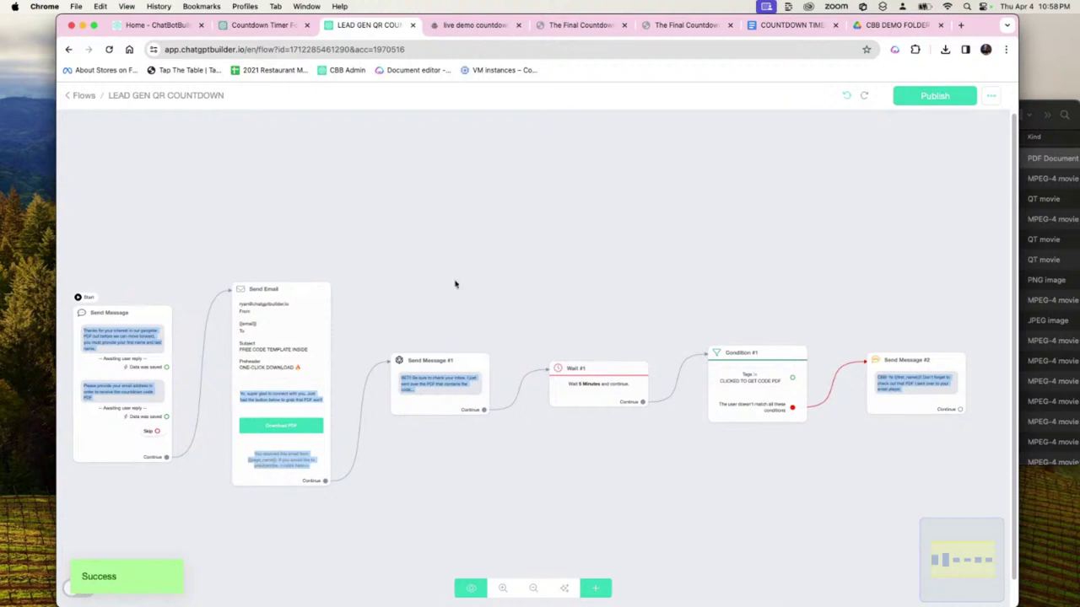
Step: Review the PDF confirmation text in Send Message #1, then look over the flow
click(468, 389)
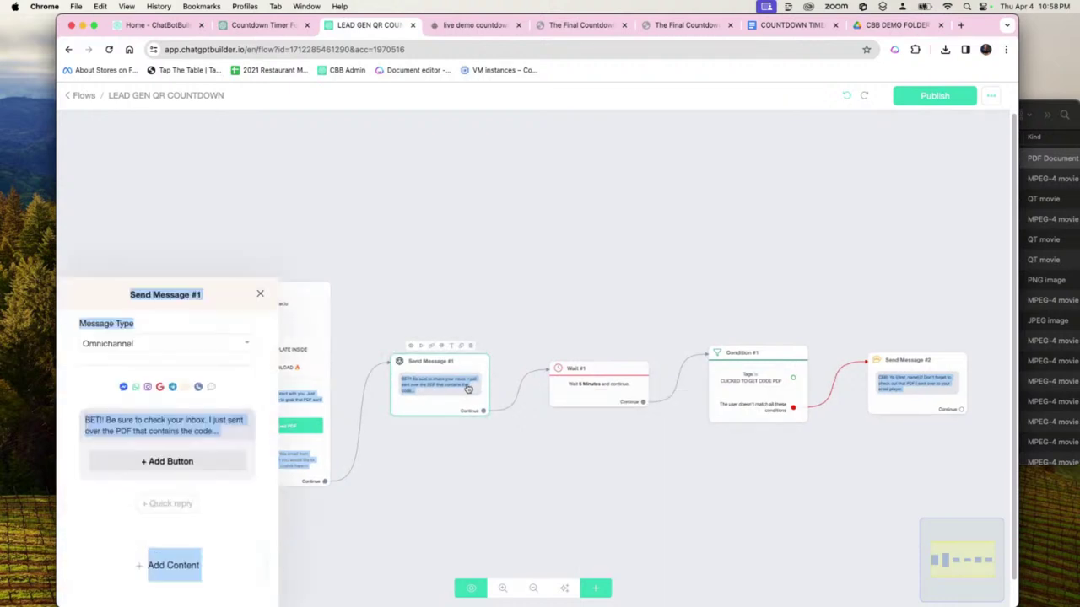
click(210, 259)
click(385, 244)
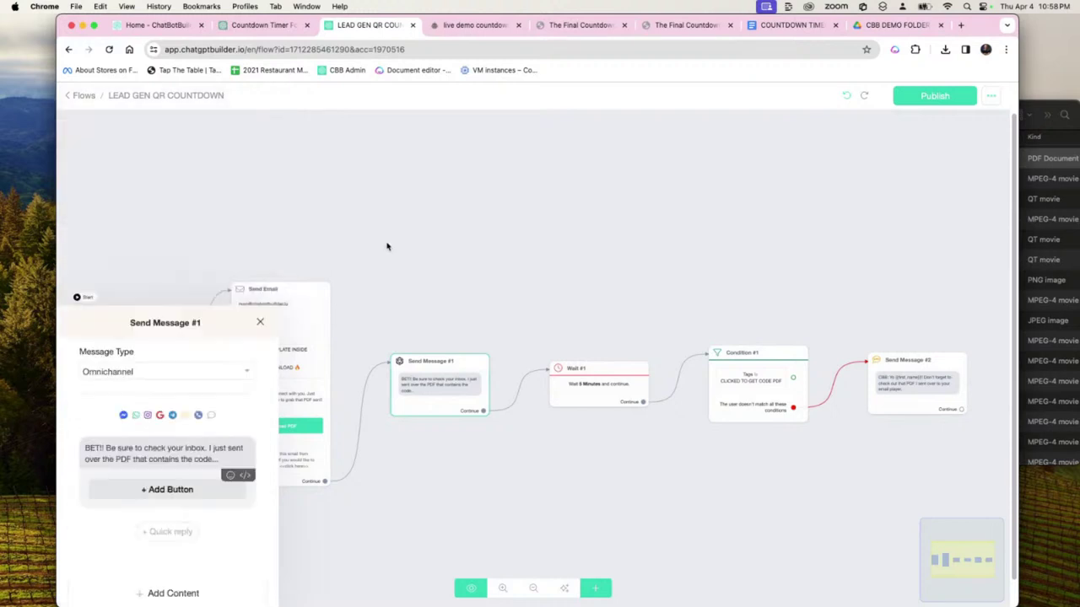
scroll(84, 248, up, 3)
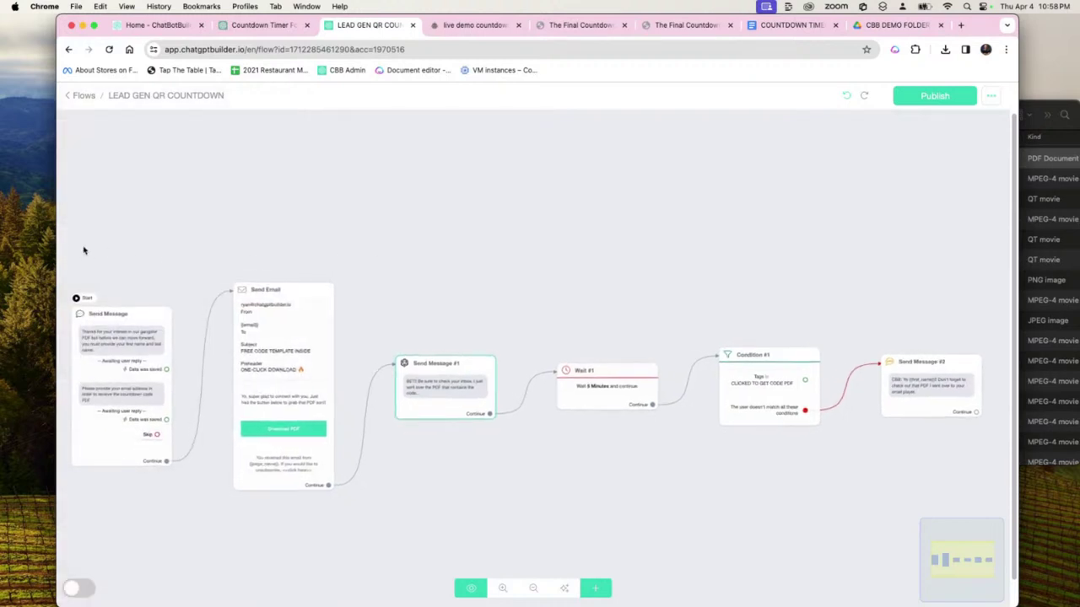
scroll(202, 228, down, 2)
scroll(202, 227, left, 2)
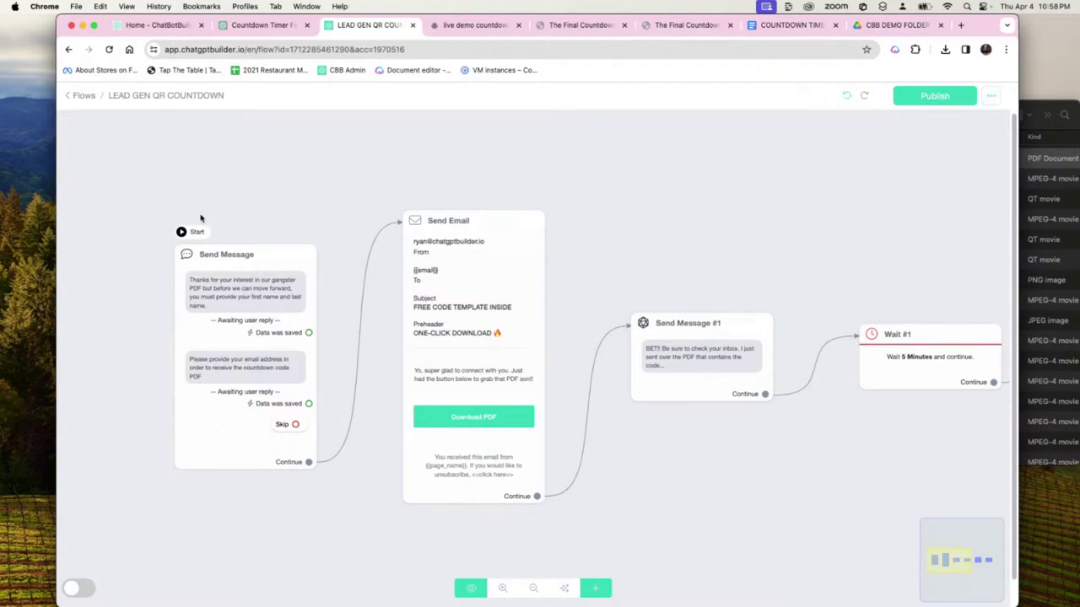
scroll(193, 188, up, 2)
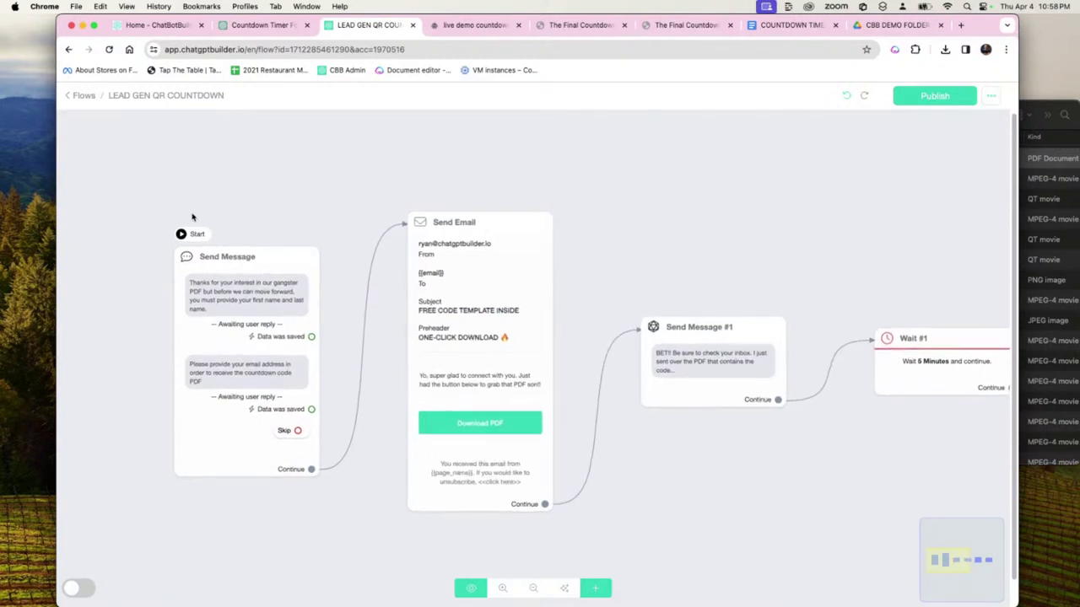
scroll(211, 294, up, 1)
Step: Put a Log Custom Events action at the top of the opening message and start naming it 'QR CODE SC…'
click(216, 297)
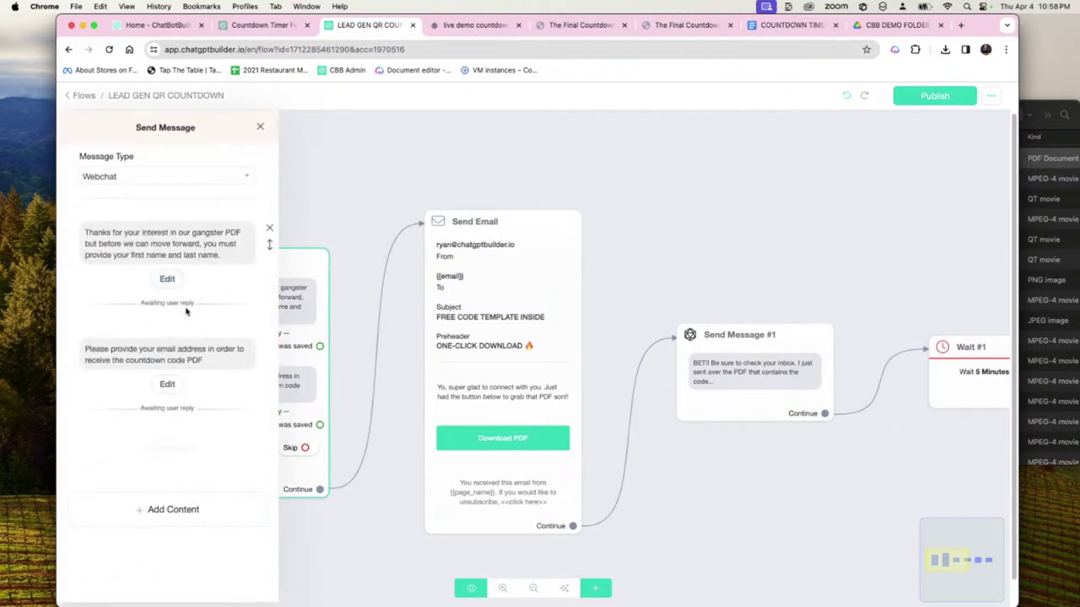
click(205, 510)
mouse_move(145, 459)
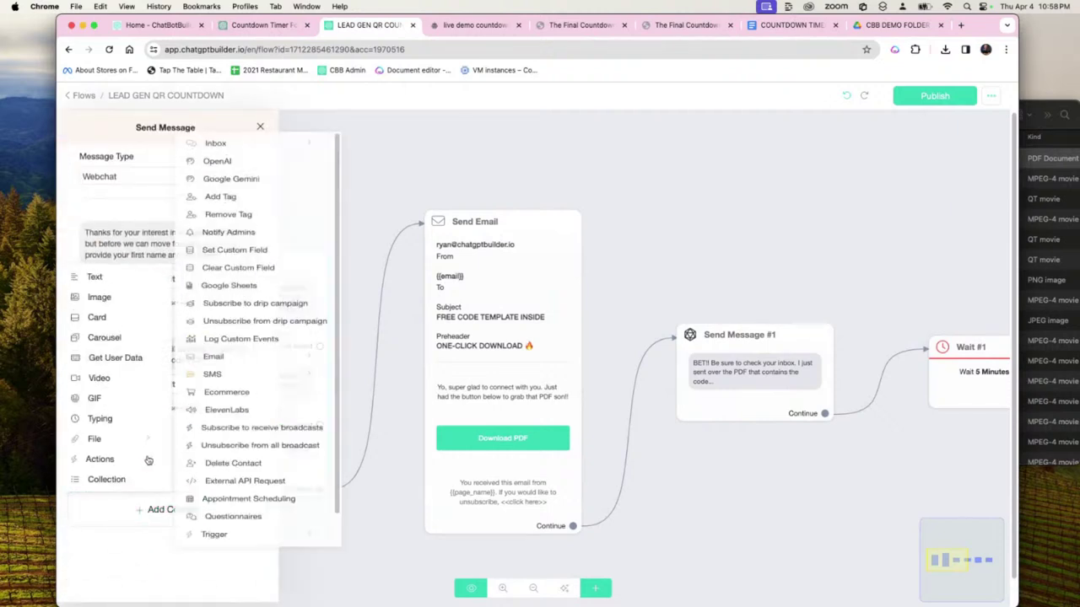
click(218, 372)
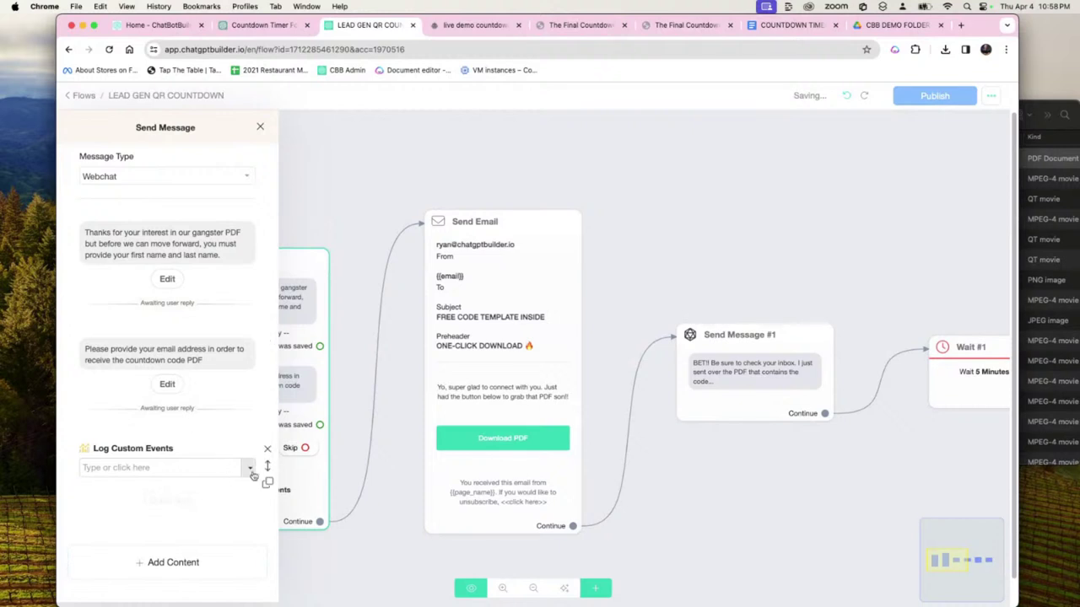
drag(267, 467, 247, 244)
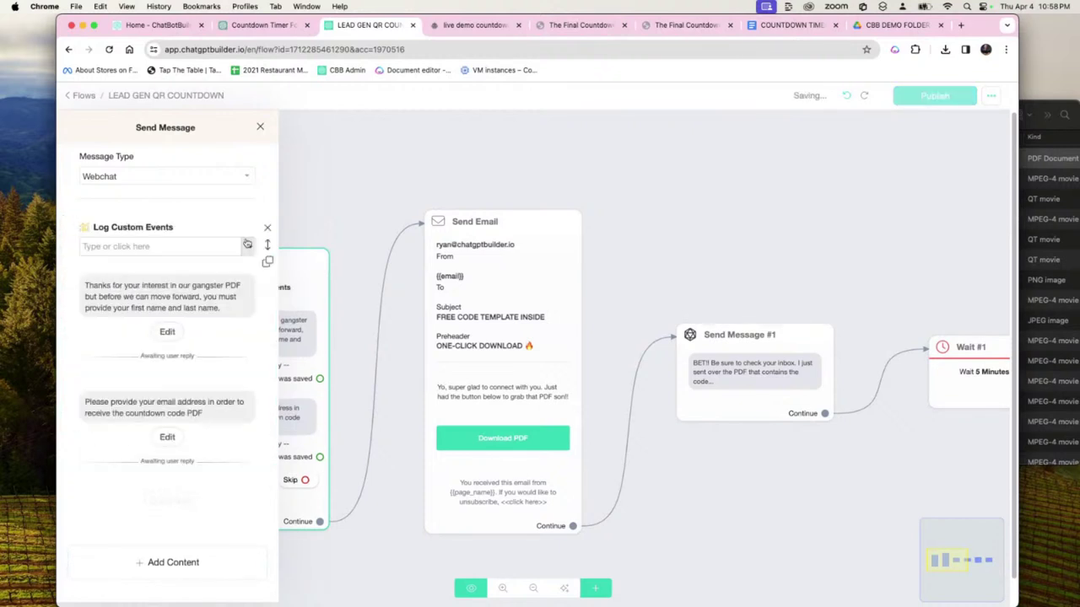
click(196, 246)
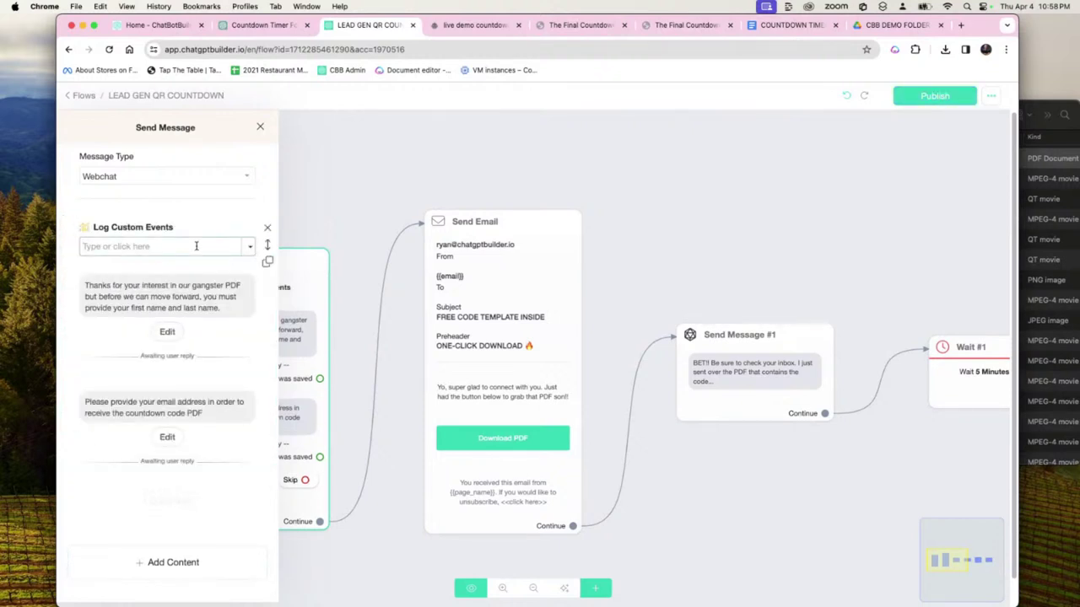
text(QR)
text( CODE CAN)
text(SC)
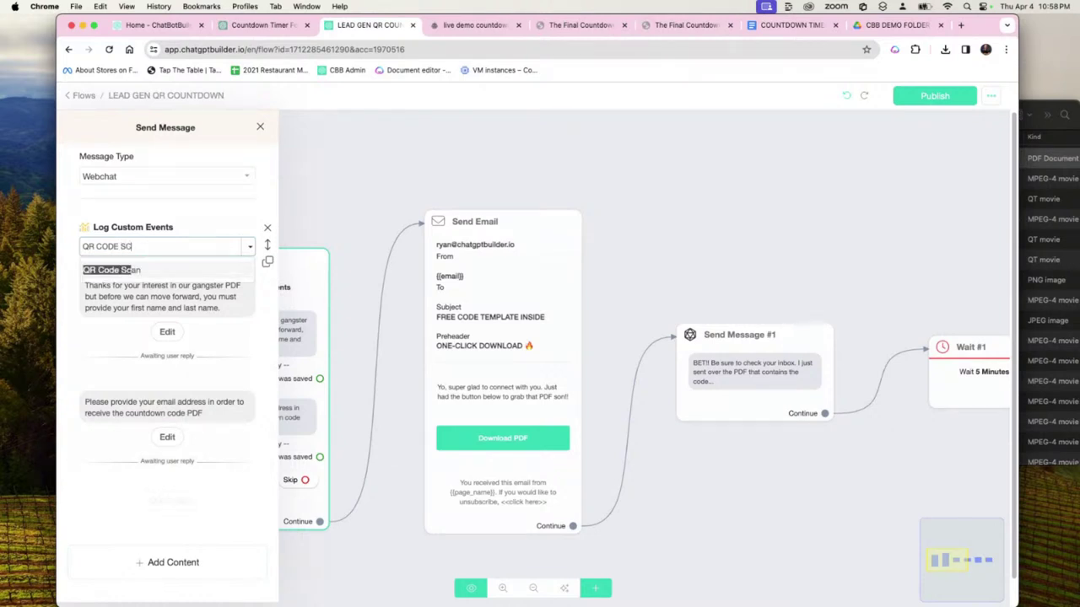
text(N)
text(A)
text(N)
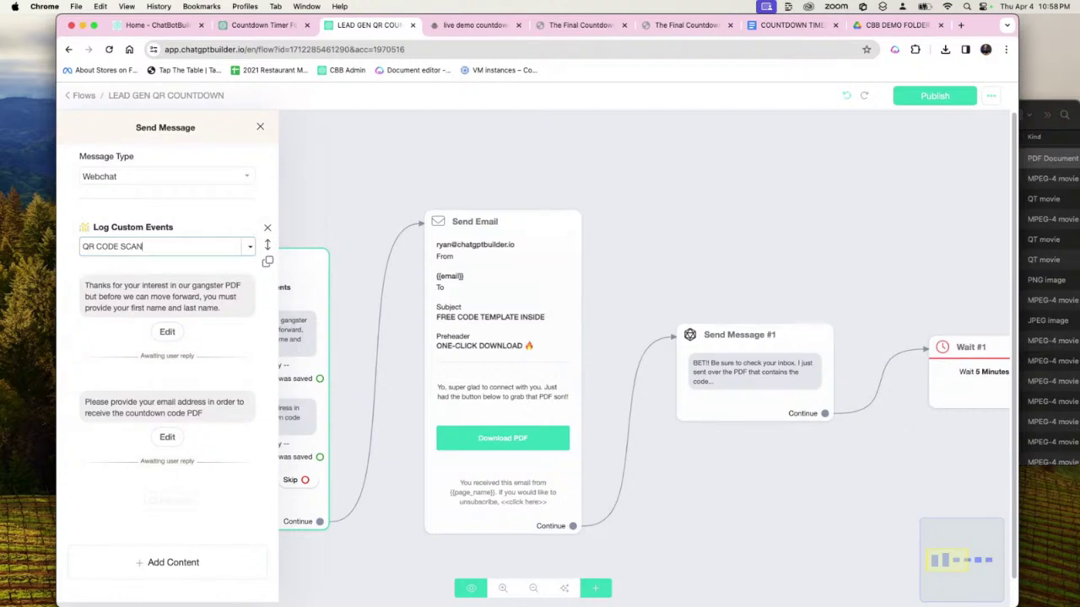
text(NED FOR)
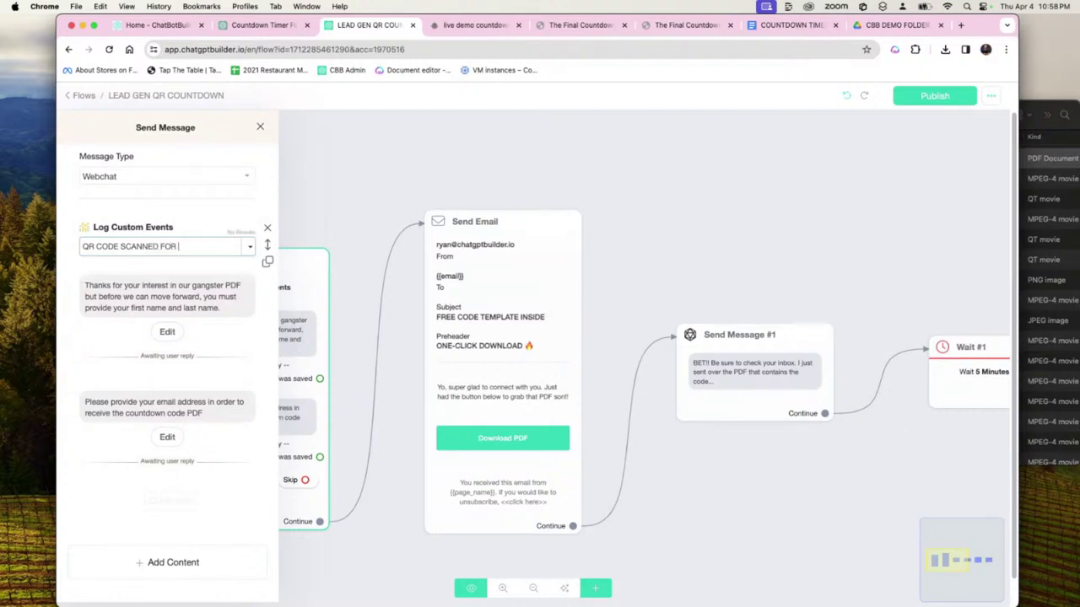